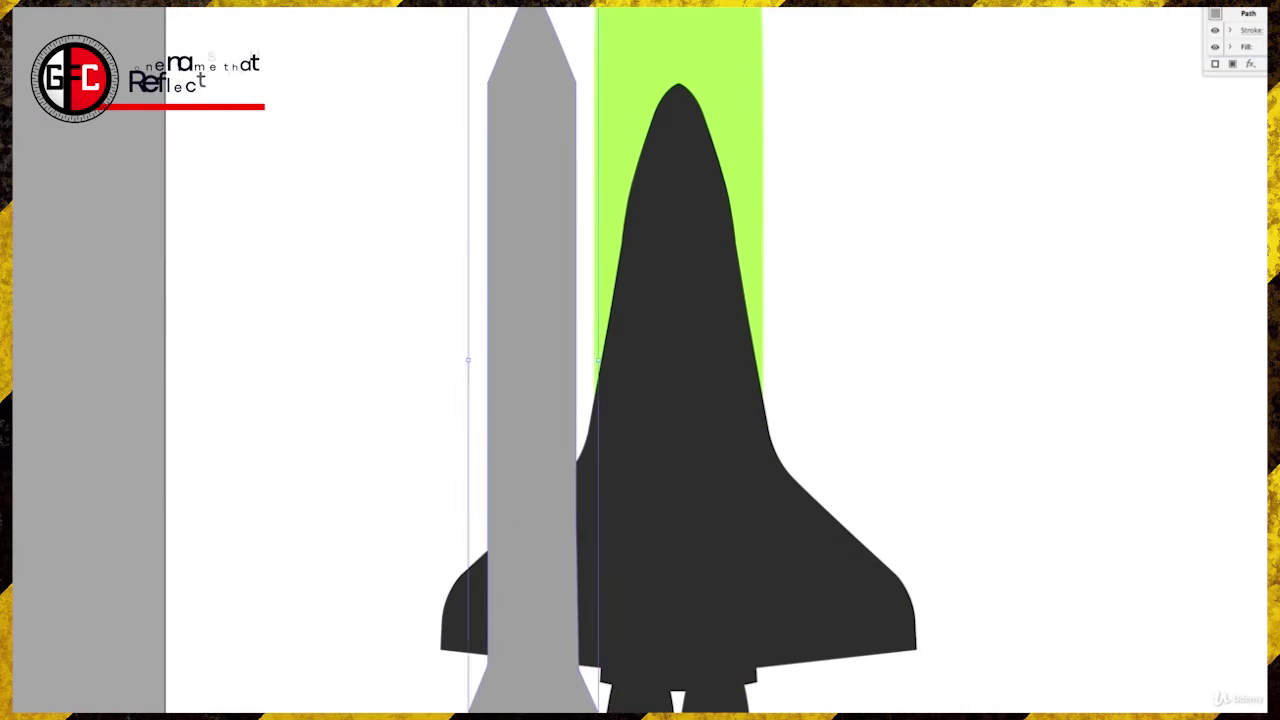
pyautogui.rightClick(543, 171)
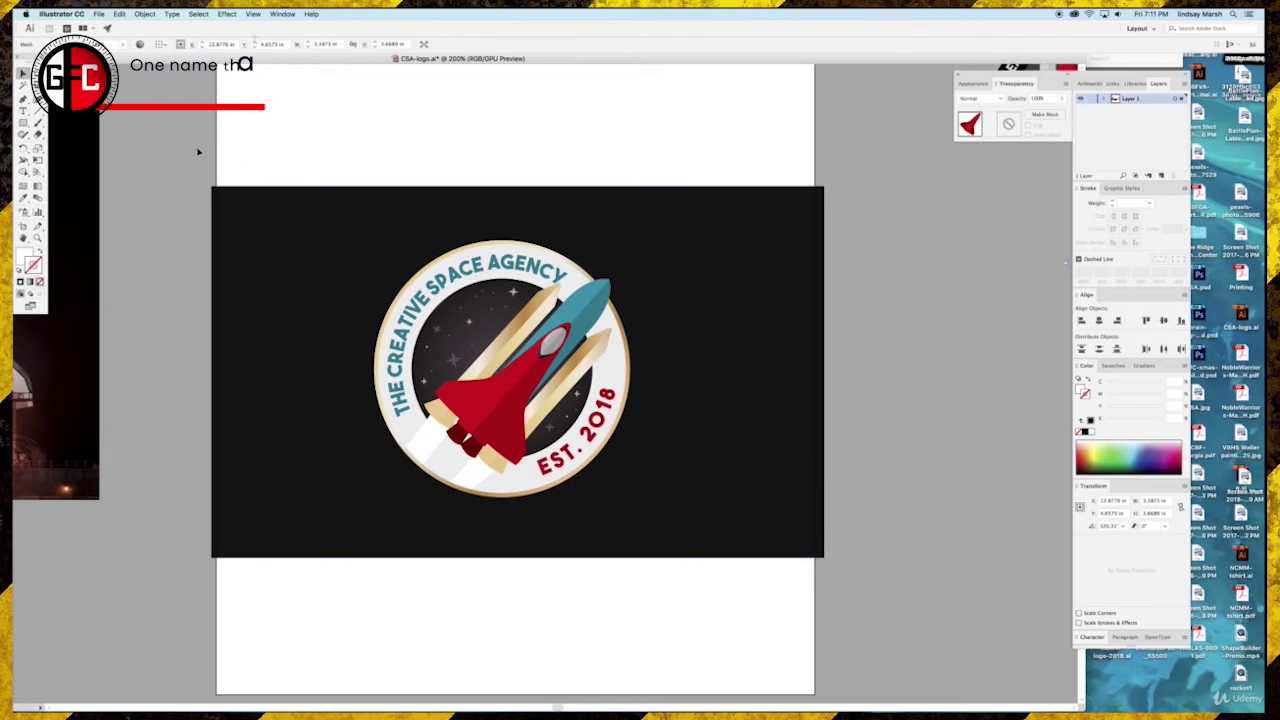
# - Move the finished space agency logo with its dark background off the artboard and deselect it
pyautogui.click(674, 526)
pyautogui.moveTo(231, 206); pyautogui.dragTo(987, 590)
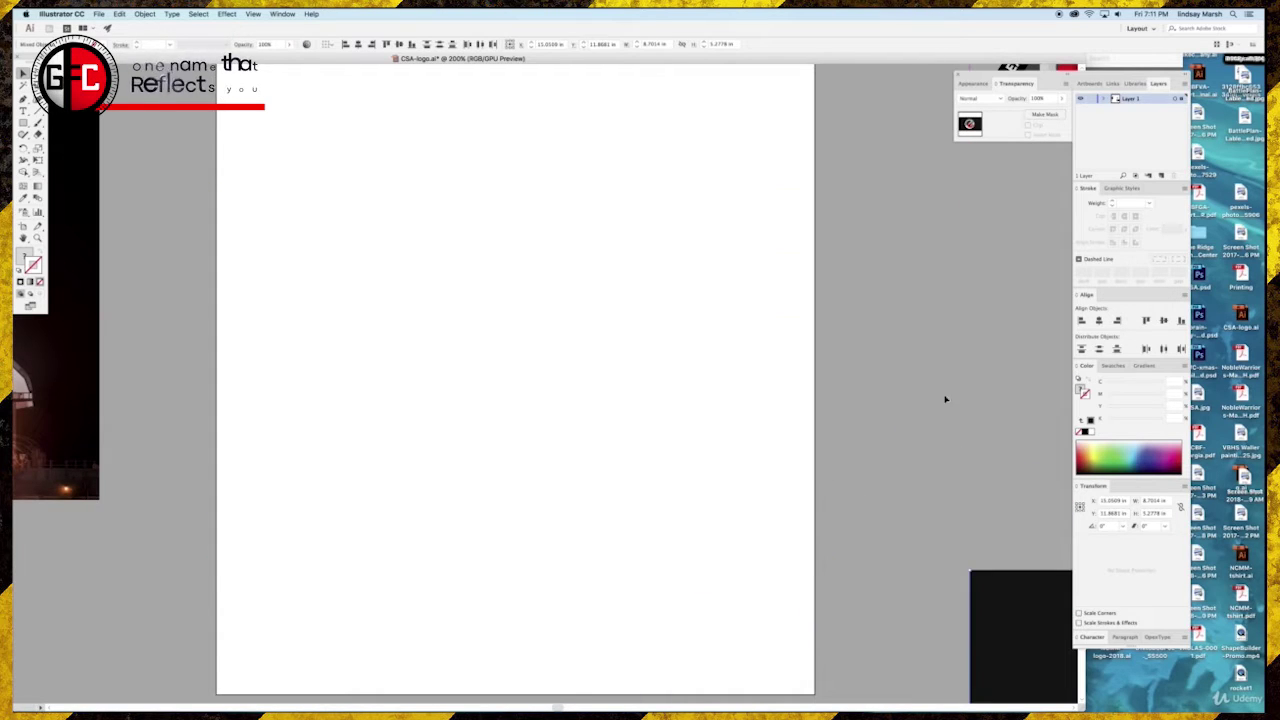
pyautogui.click(951, 478)
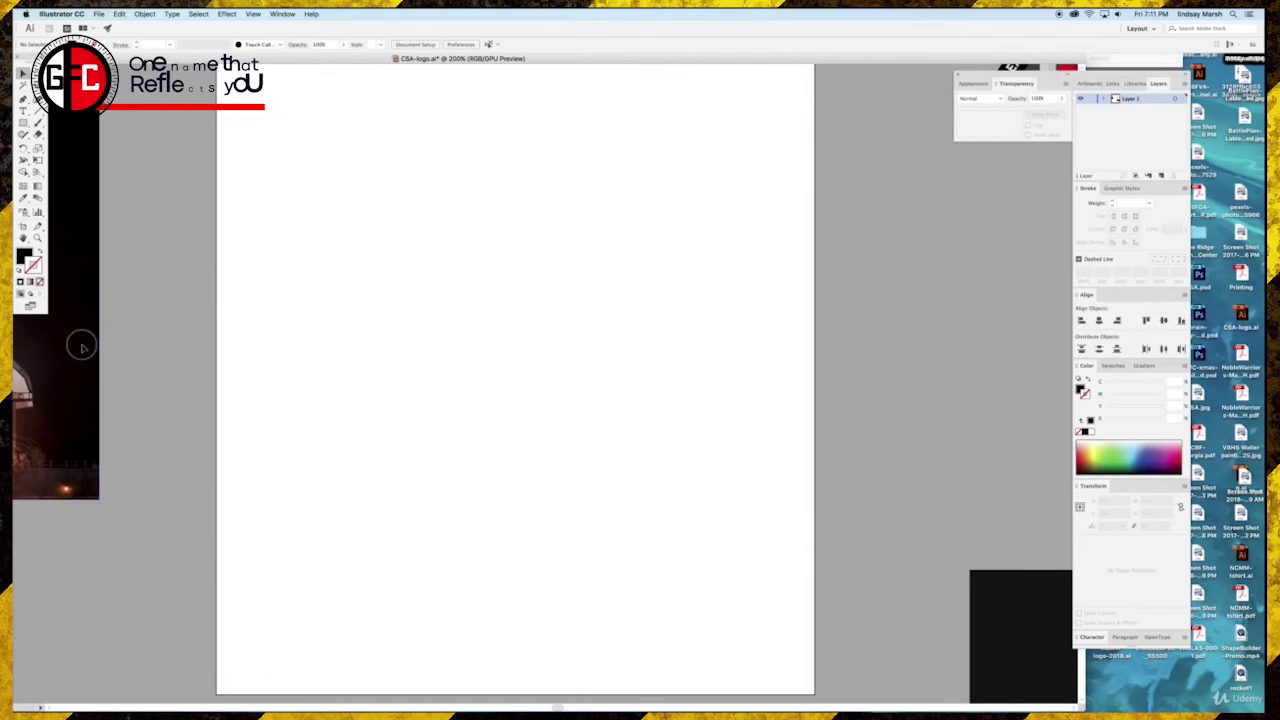
# - Move the space shuttle launch photo onto the empty artboard and enlarge it to fill most of the page
pyautogui.moveTo(82, 347); pyautogui.dragTo(646, 503)
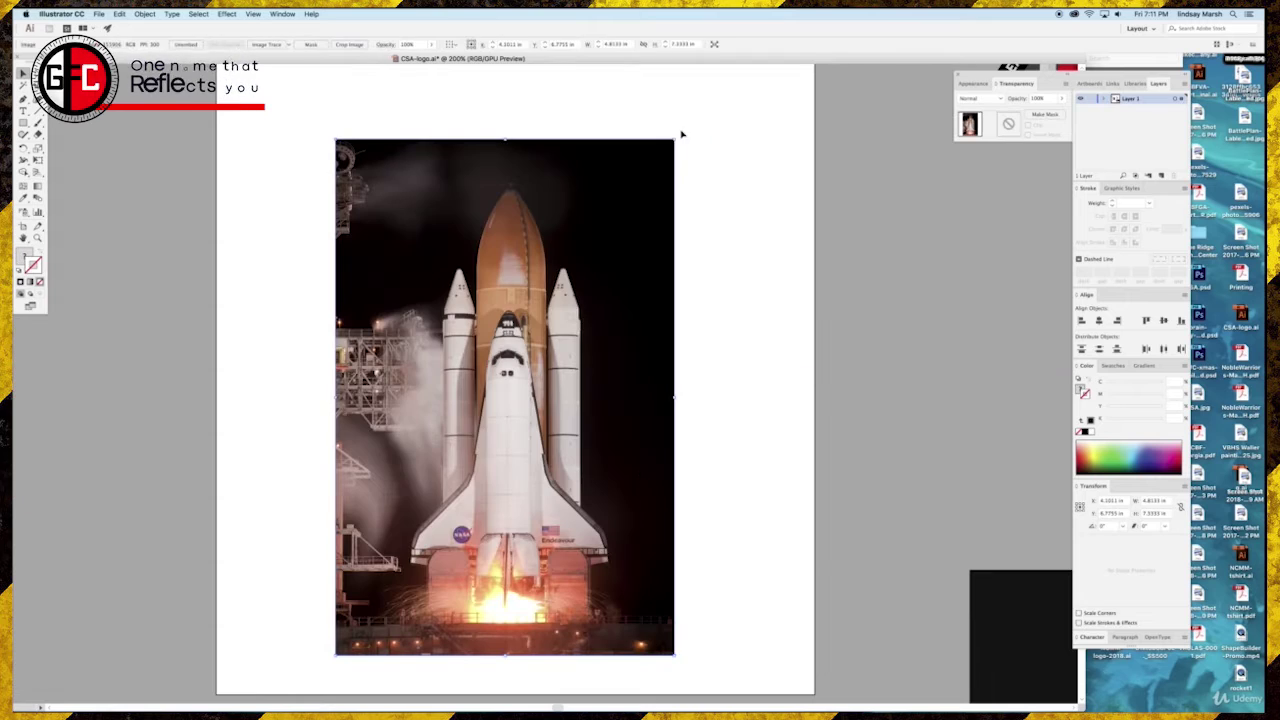
pyautogui.moveTo(676, 141)
pyautogui.mouseDown()
pyautogui.moveTo(743, 86)
pyautogui.moveTo(686, 159)
pyautogui.mouseUp()
pyautogui.click(740, 240)
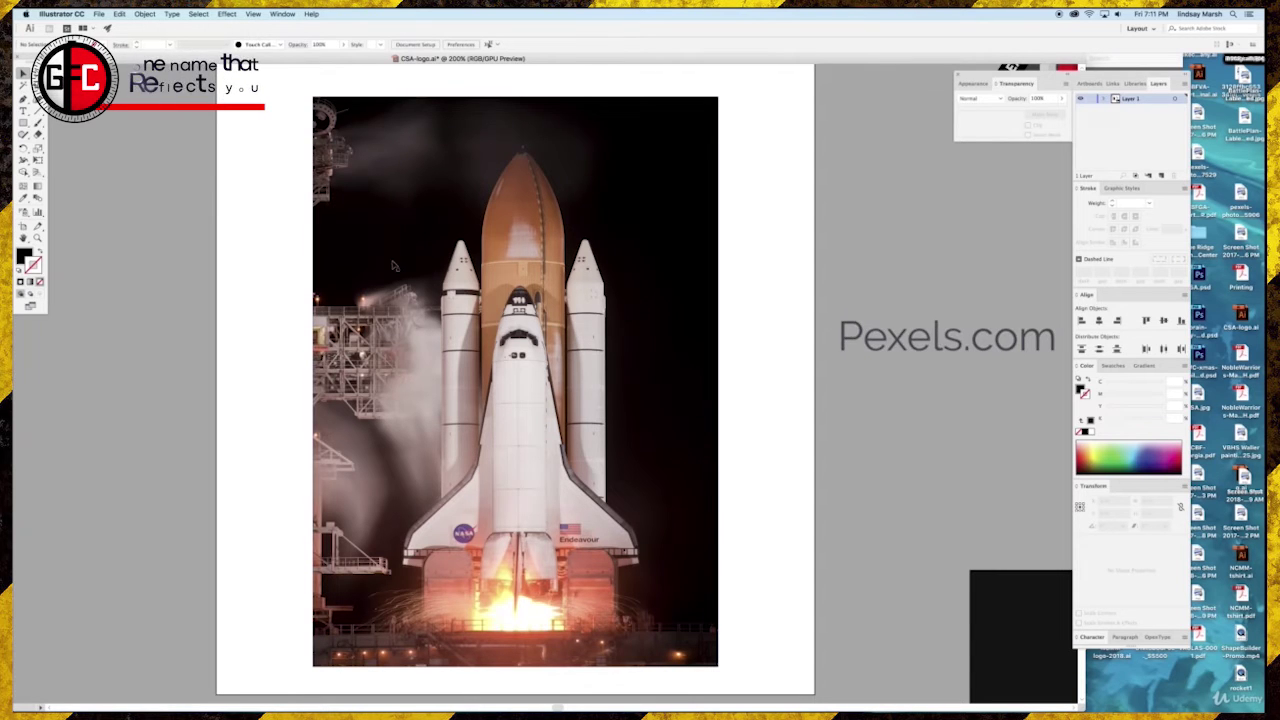
pyautogui.moveTo(432, 247); pyautogui.dragTo(444, 239)
pyautogui.click(128, 186)
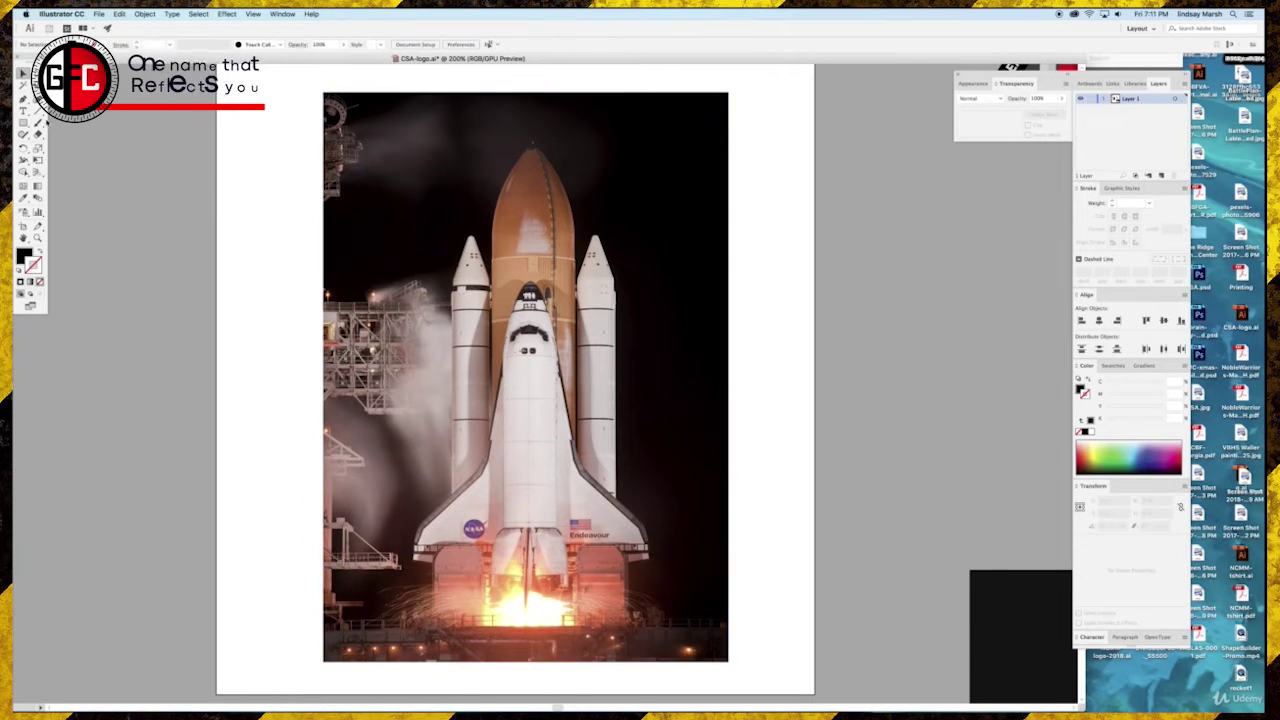
pyautogui.click(24, 99)
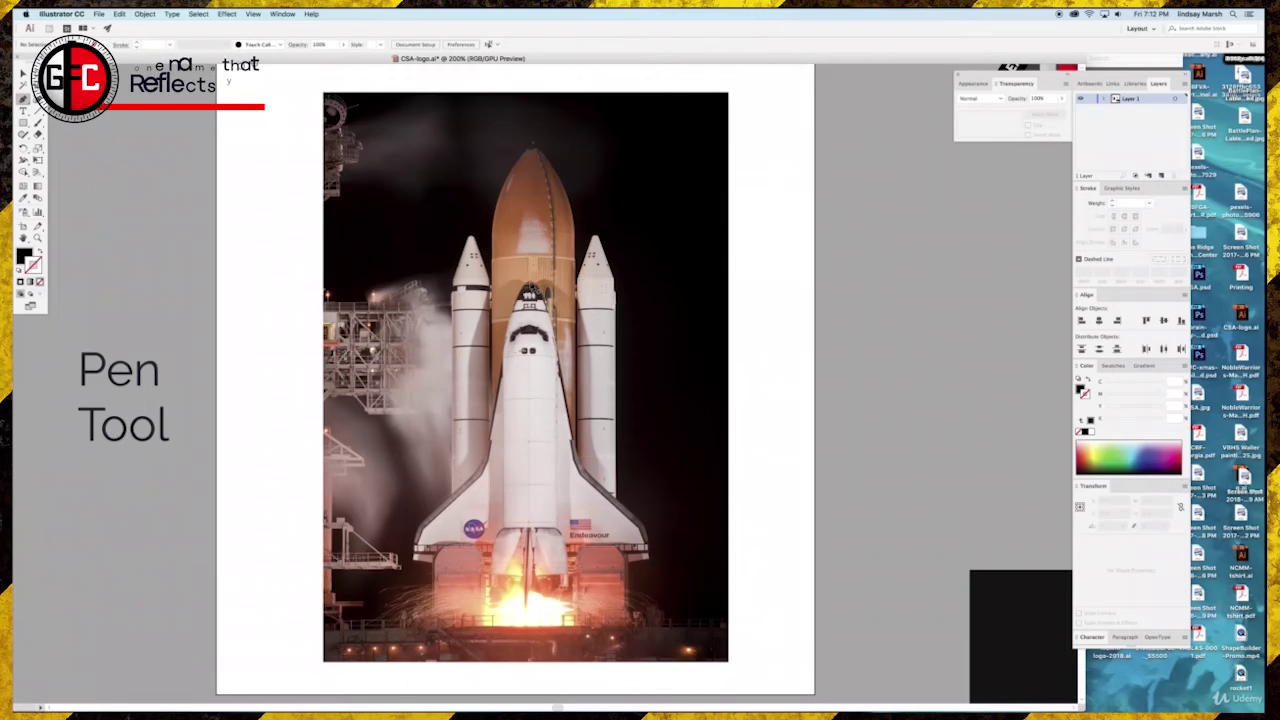
pyautogui.click(531, 287)
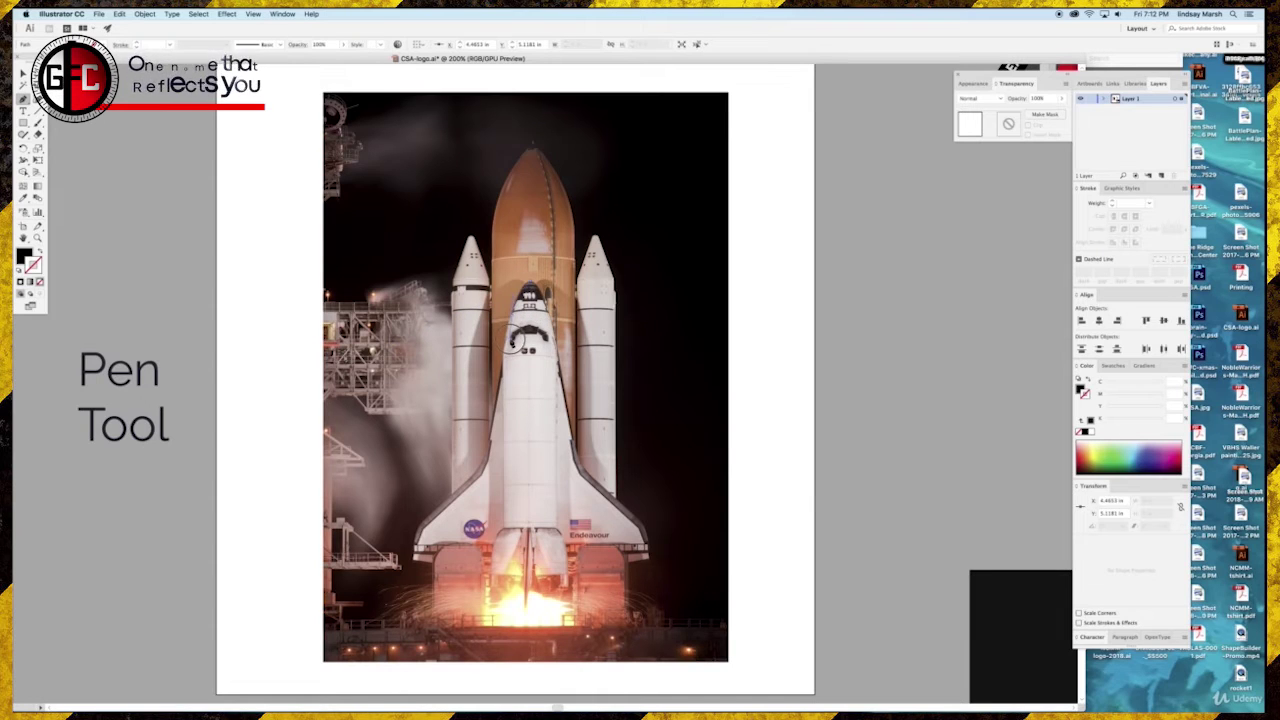
pyautogui.click(510, 342)
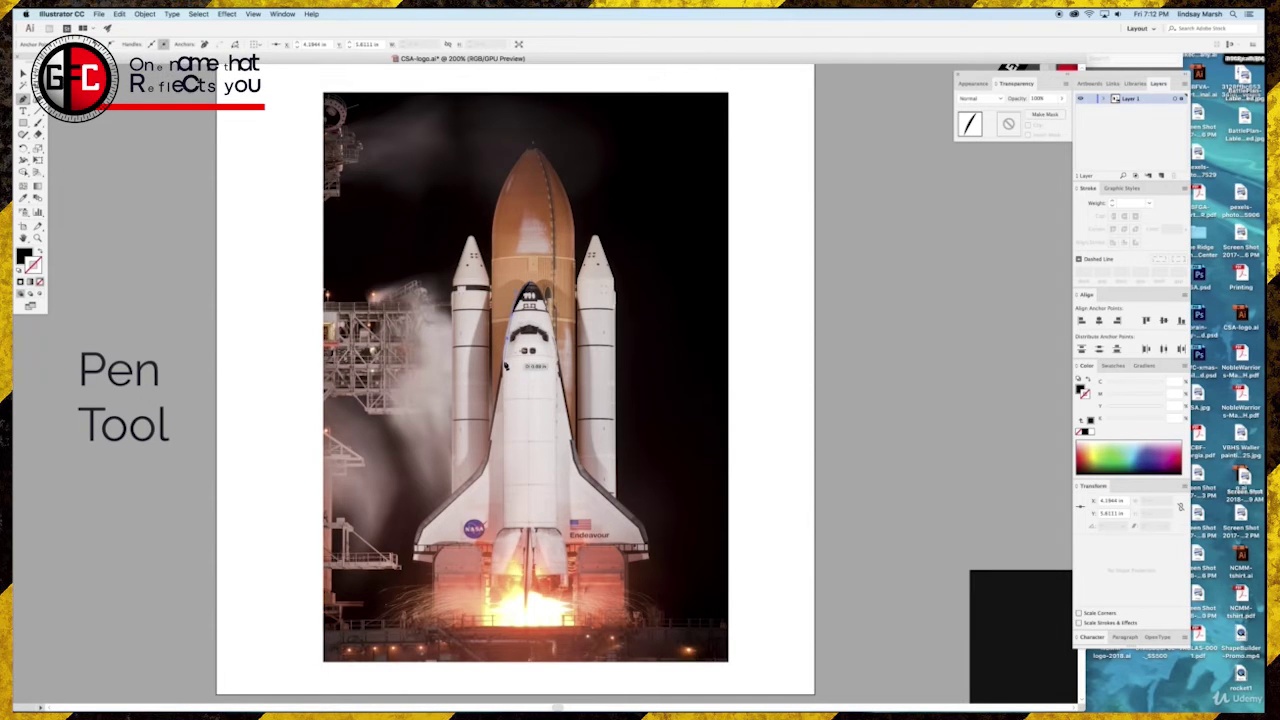
pyautogui.press('super+z')
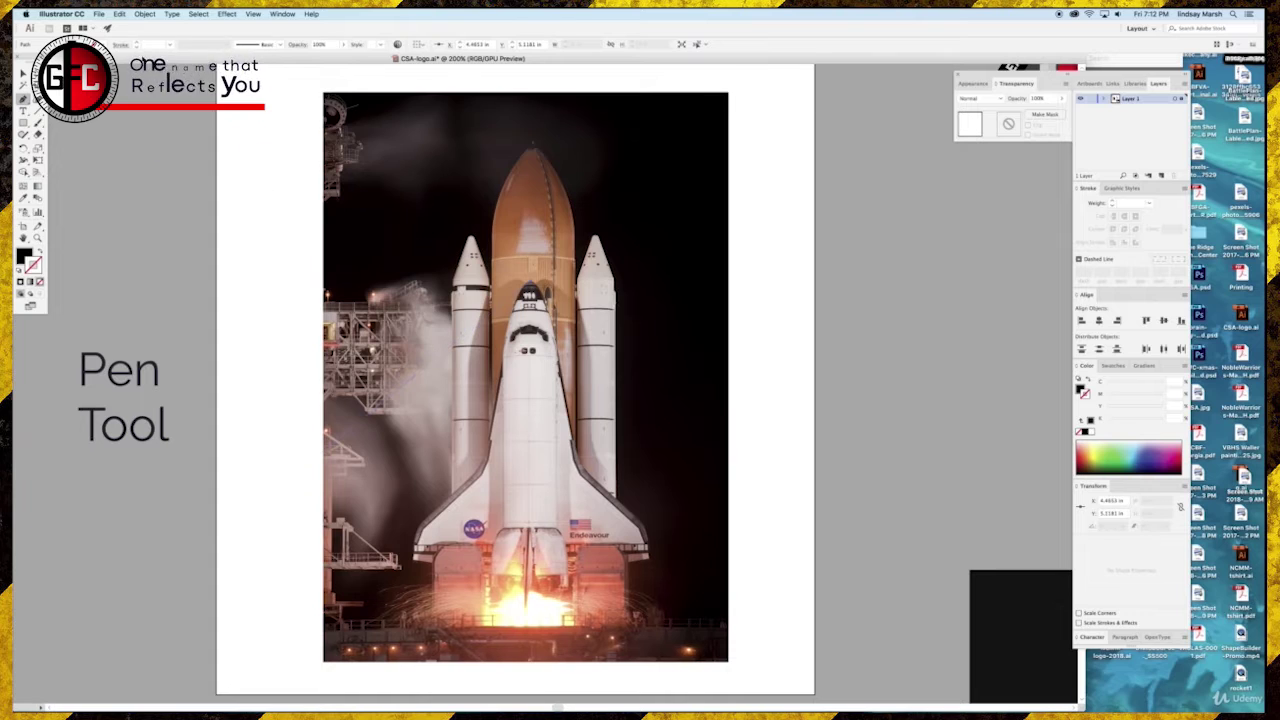
# - Start a new Pen tool path at the shuttle's nose tip and trace the left edge of the nose and upper fuselage
pyautogui.moveTo(143, 56); pyautogui.dragTo(337, 57)
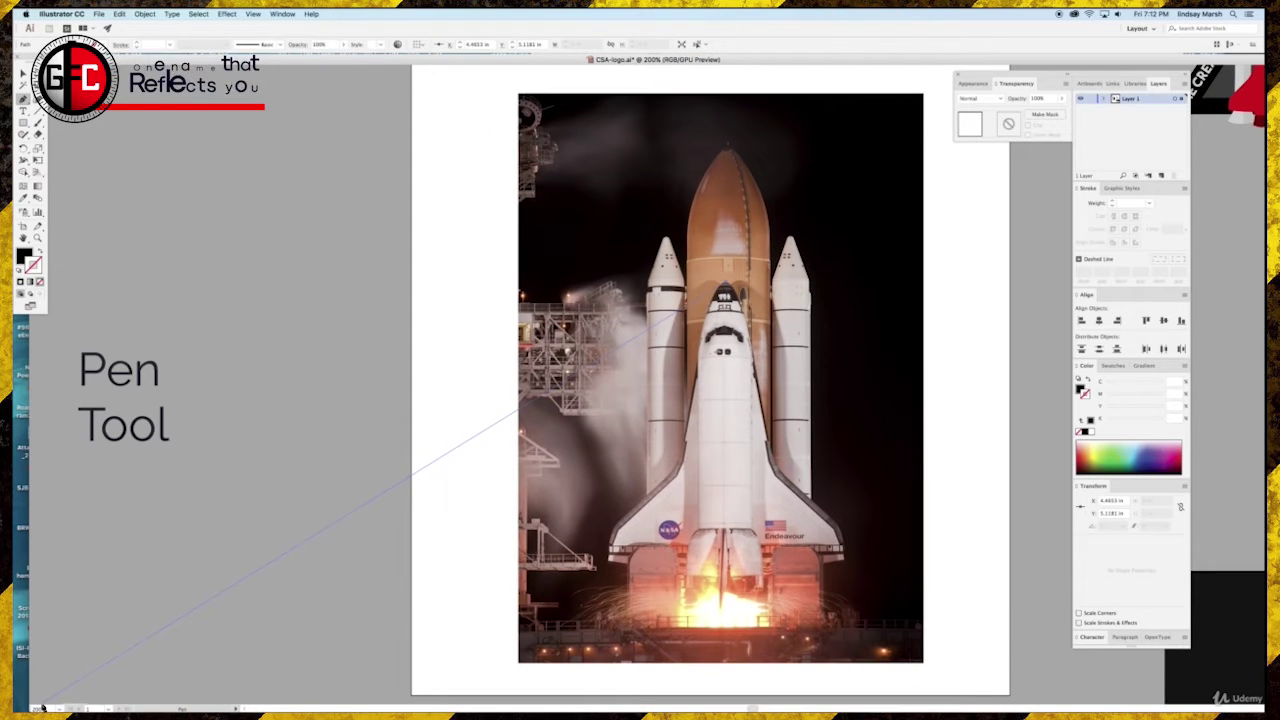
pyautogui.moveTo(40, 707)
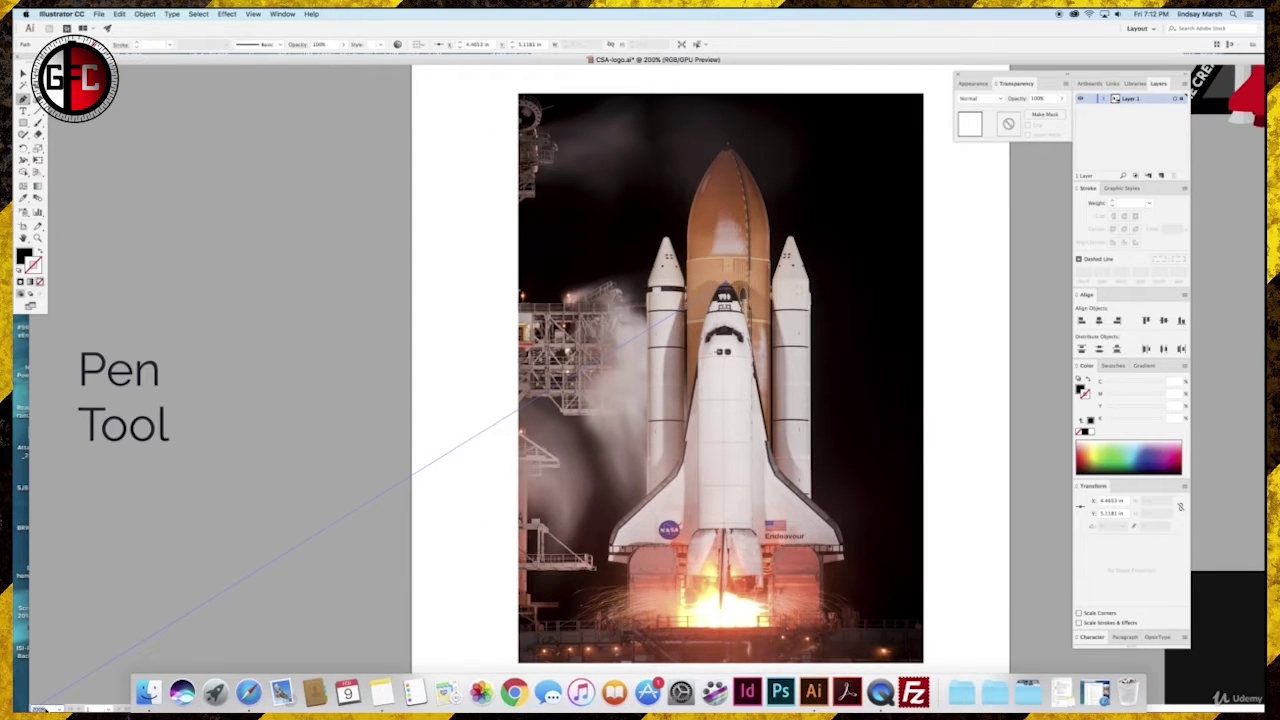
pyautogui.press('super+equal')
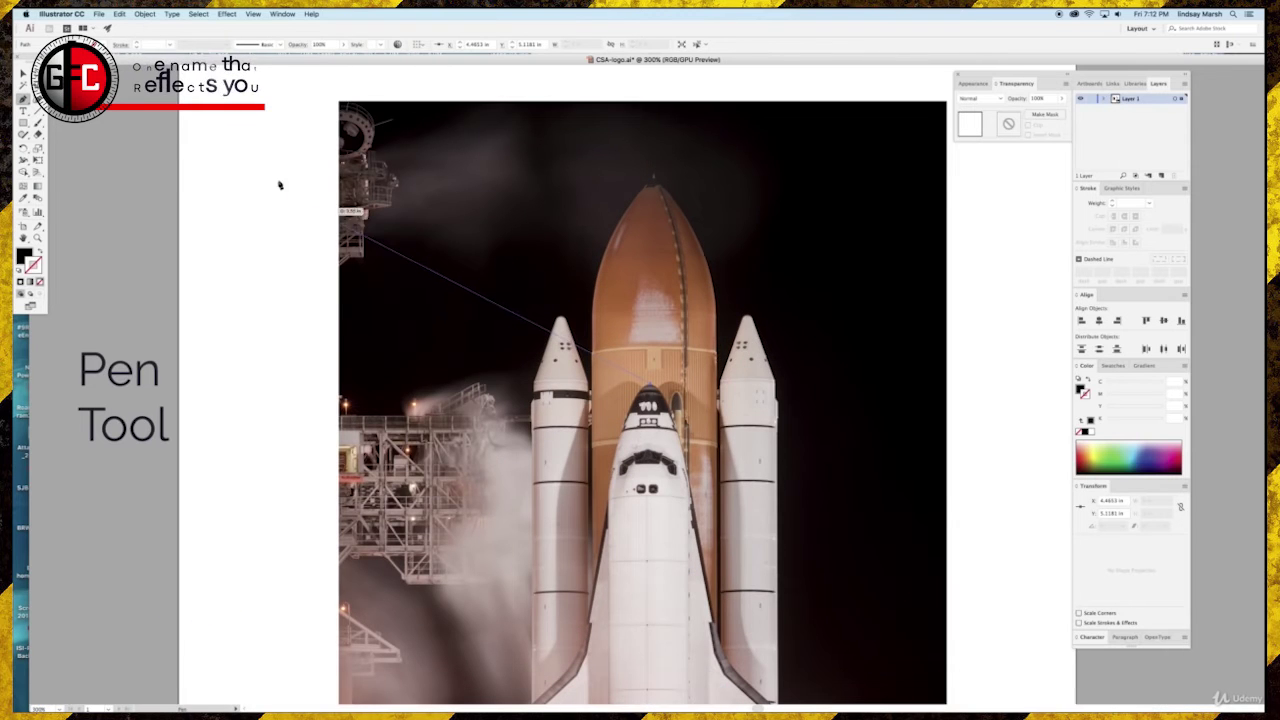
pyautogui.press('super+shift+a')
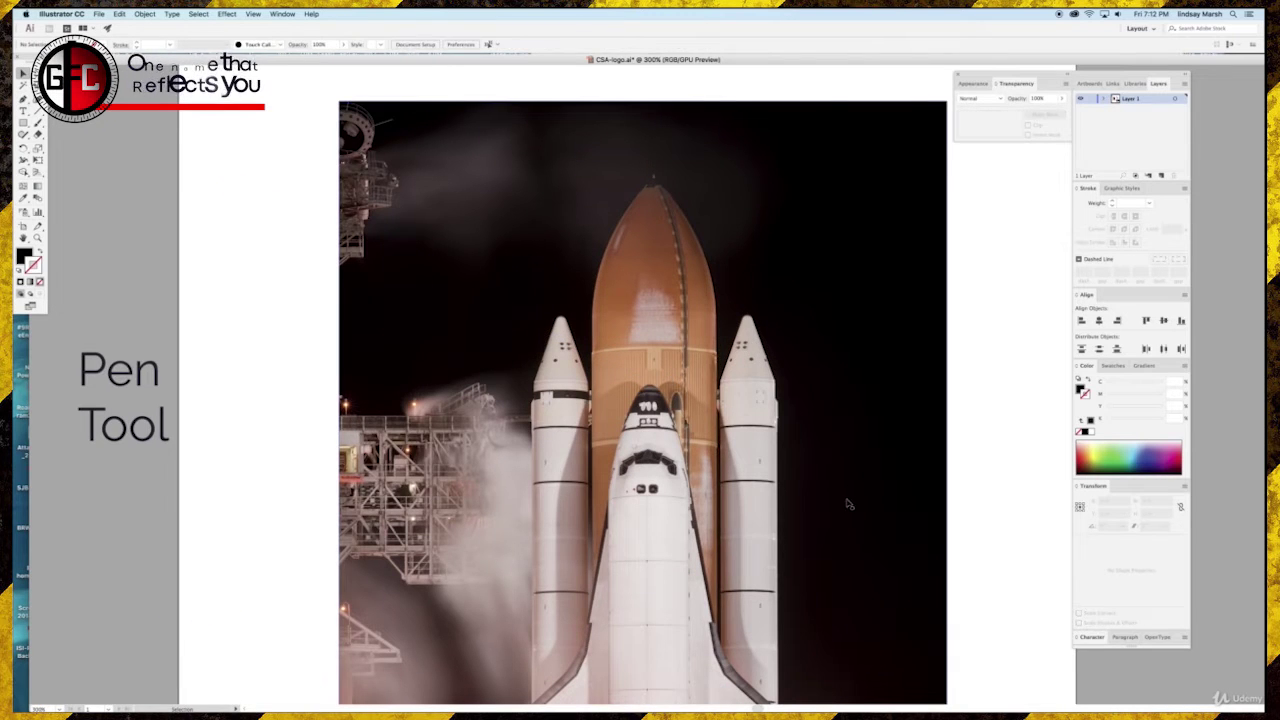
pyautogui.scroll(-5, 846, 503)
pyautogui.scroll(-3, 782, 487)
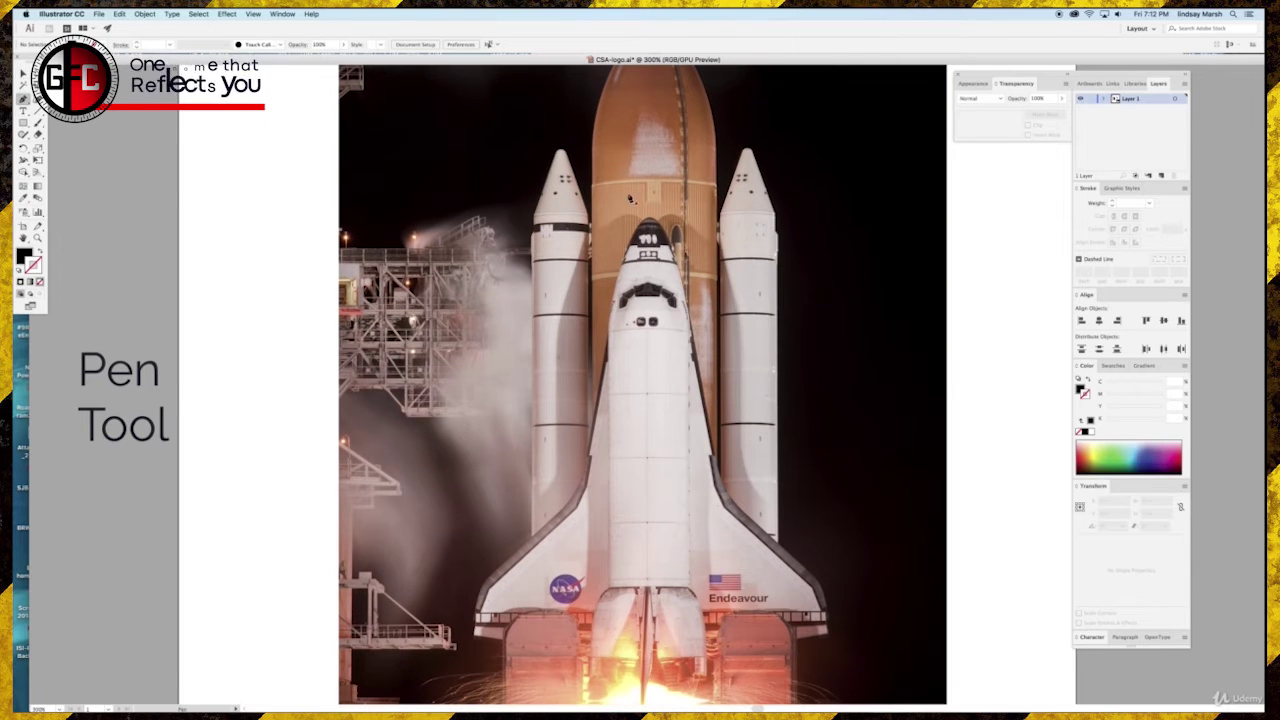
pyautogui.click(649, 218)
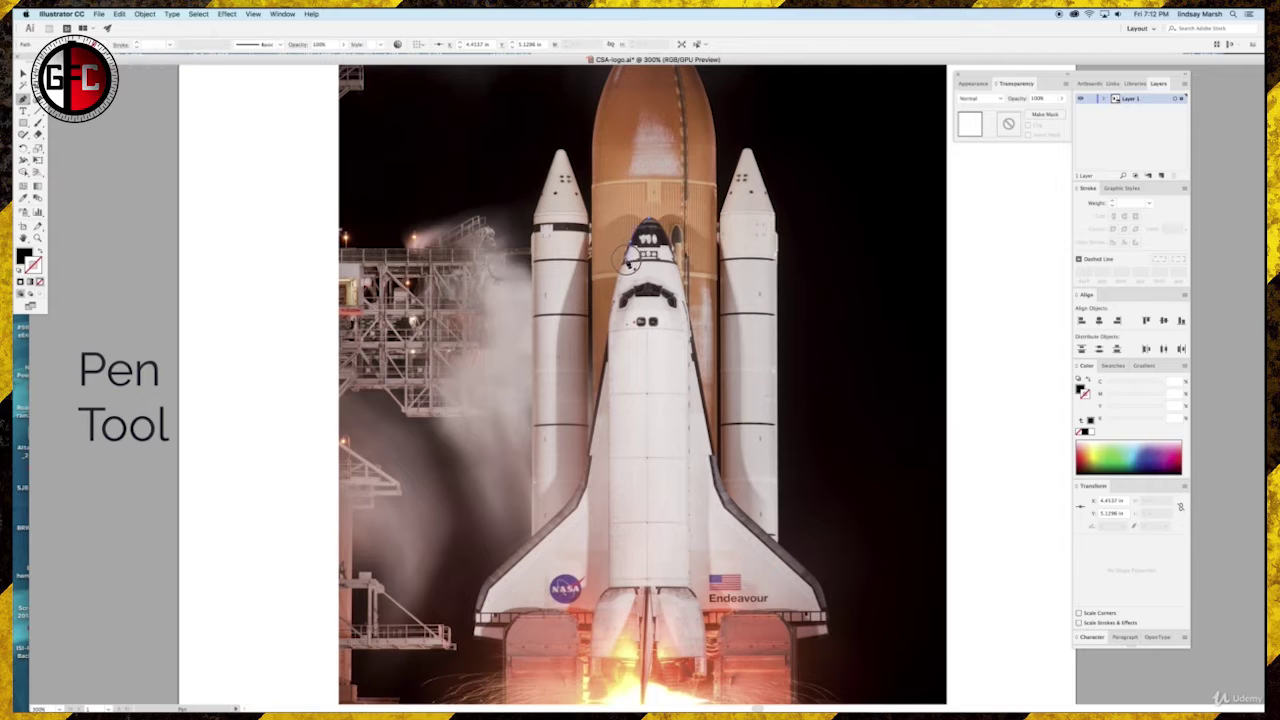
pyautogui.click(628, 262)
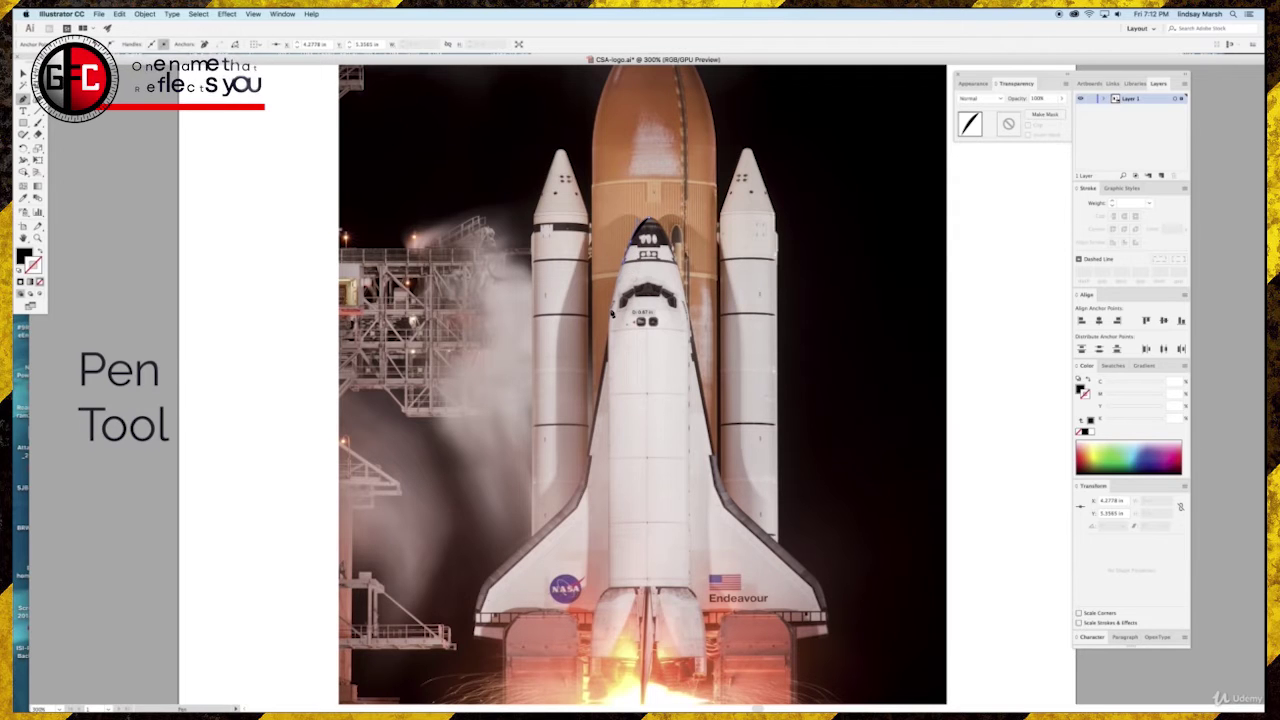
pyautogui.moveTo(612, 330); pyautogui.dragTo(600, 380)
pyautogui.click(600, 389)
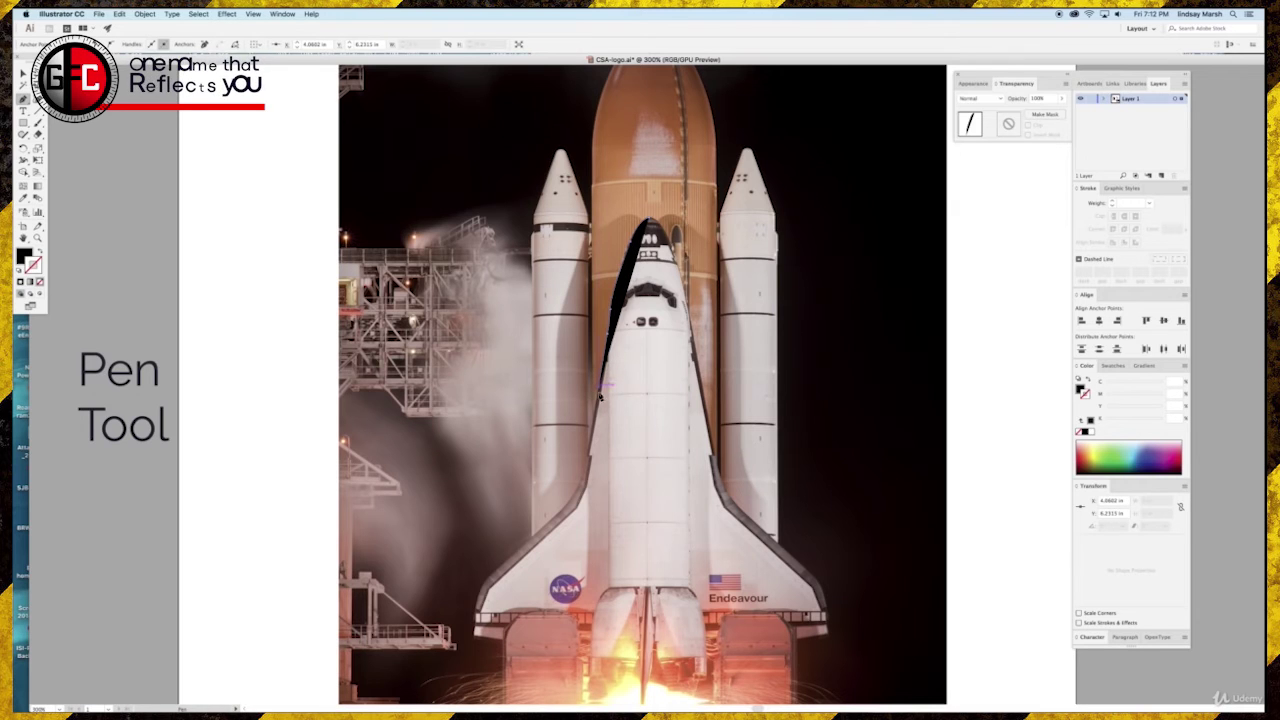
# - Continue the path along the lower fuselage and around the left wing's curved leading edge to the wingtip
pyautogui.click(584, 476)
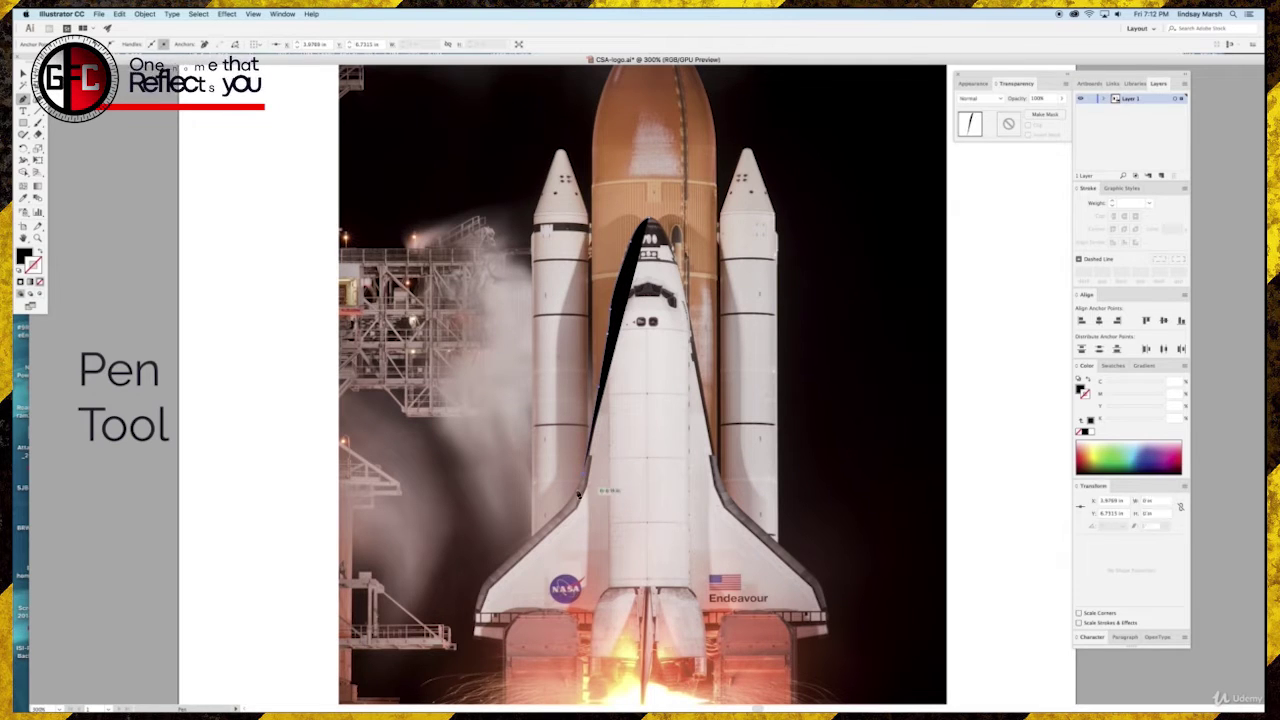
pyautogui.moveTo(568, 506); pyautogui.dragTo(553, 521)
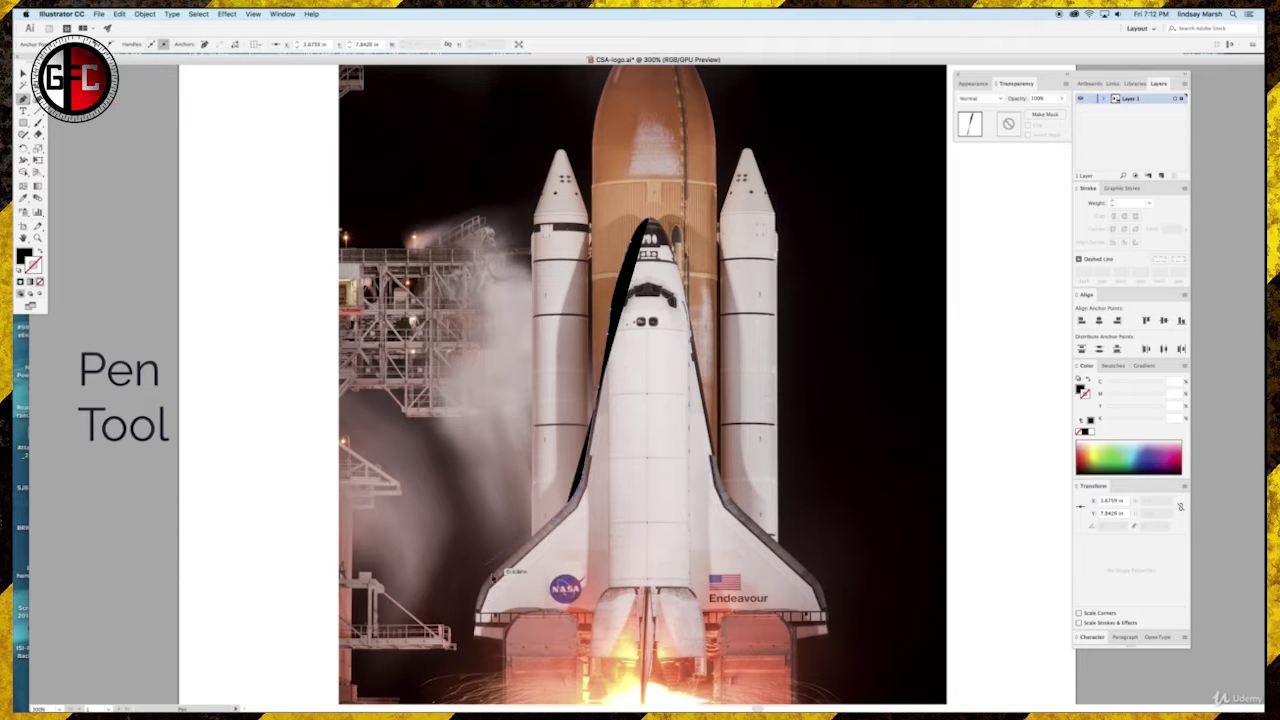
pyautogui.click(489, 576)
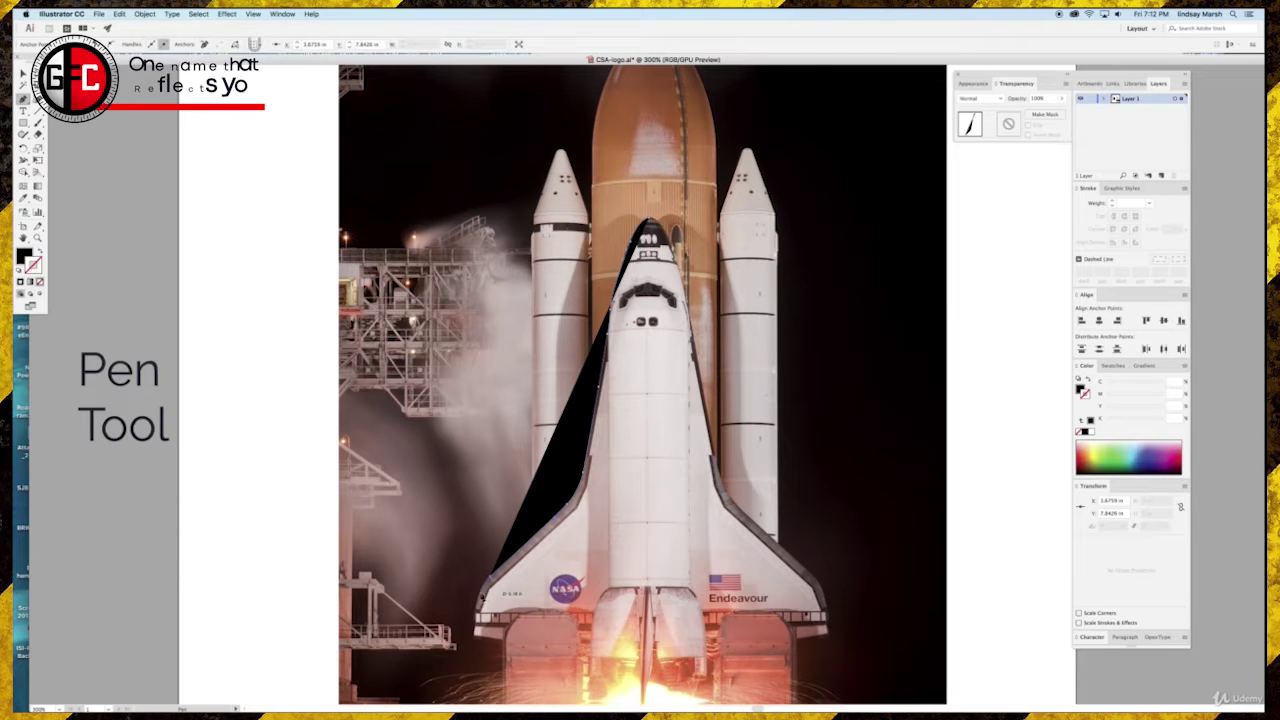
pyautogui.moveTo(477, 610); pyautogui.dragTo(476, 623)
pyautogui.click(478, 628)
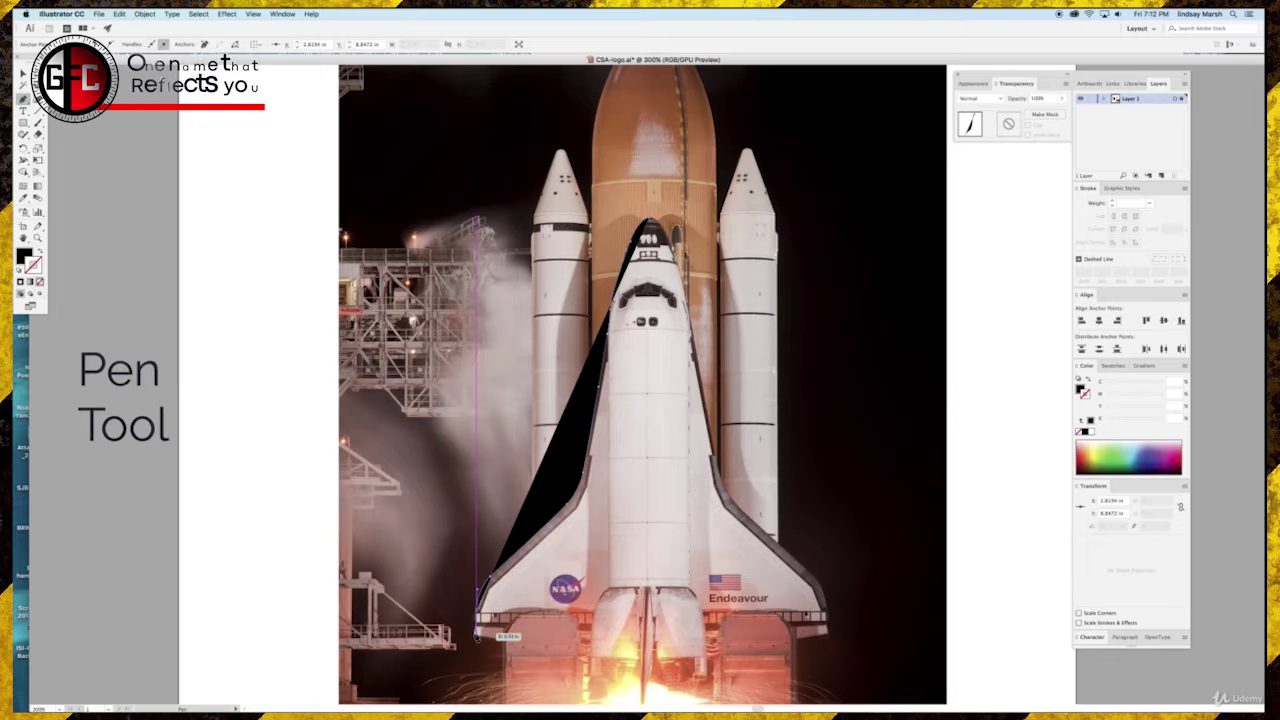
# - Trace the wing's rear edge and the engine base to the shuttle's centre line, and close the half silhouette at the nose tip
pyautogui.scroll(-1, 495, 630)
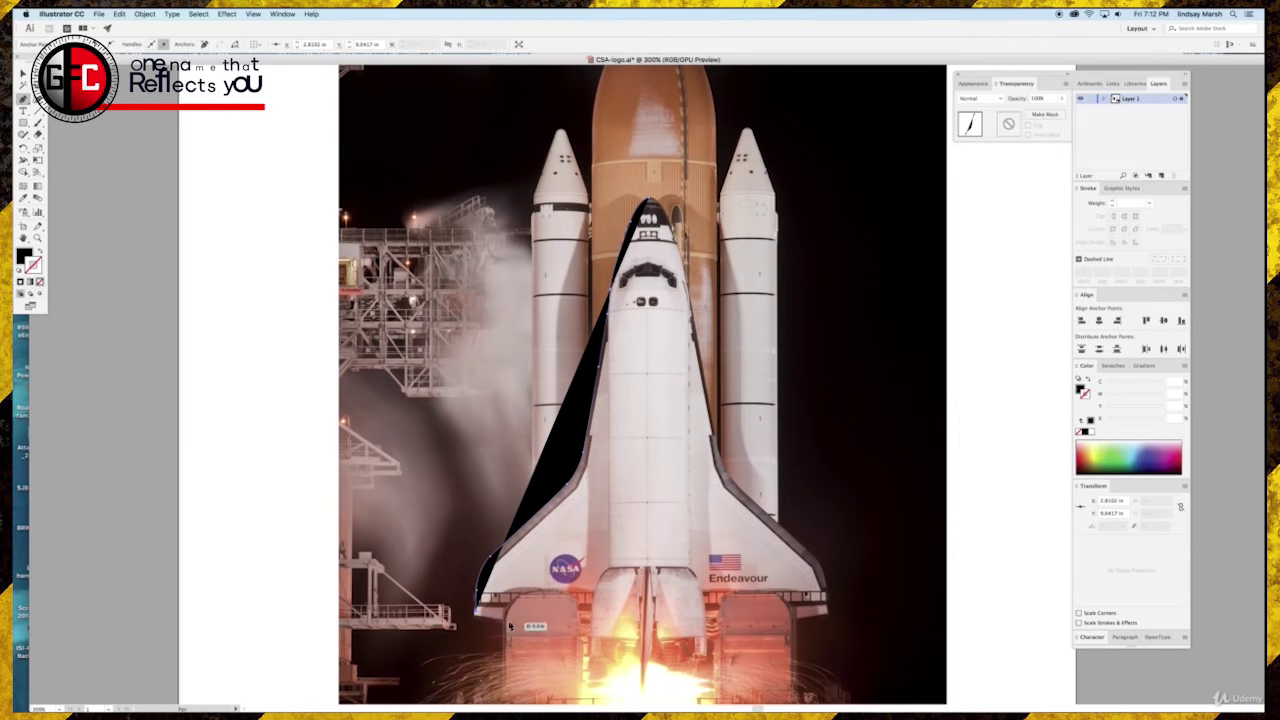
pyautogui.click(592, 628)
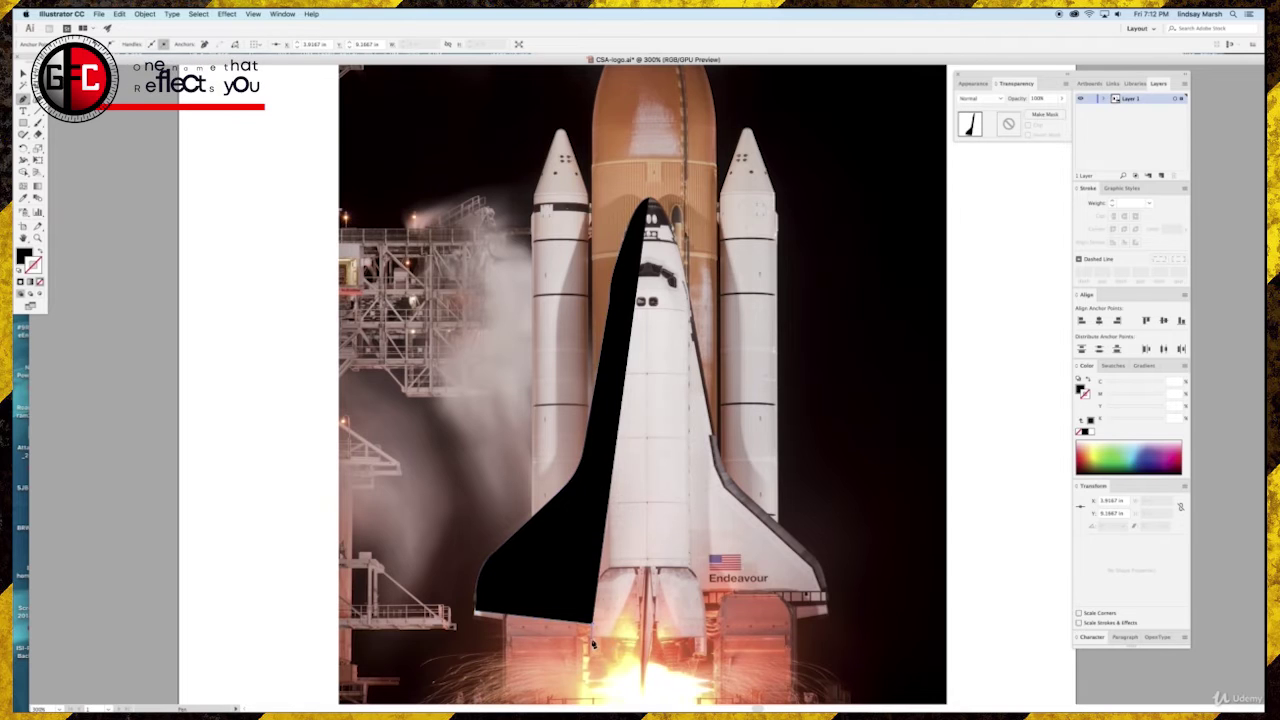
pyautogui.click(591, 642)
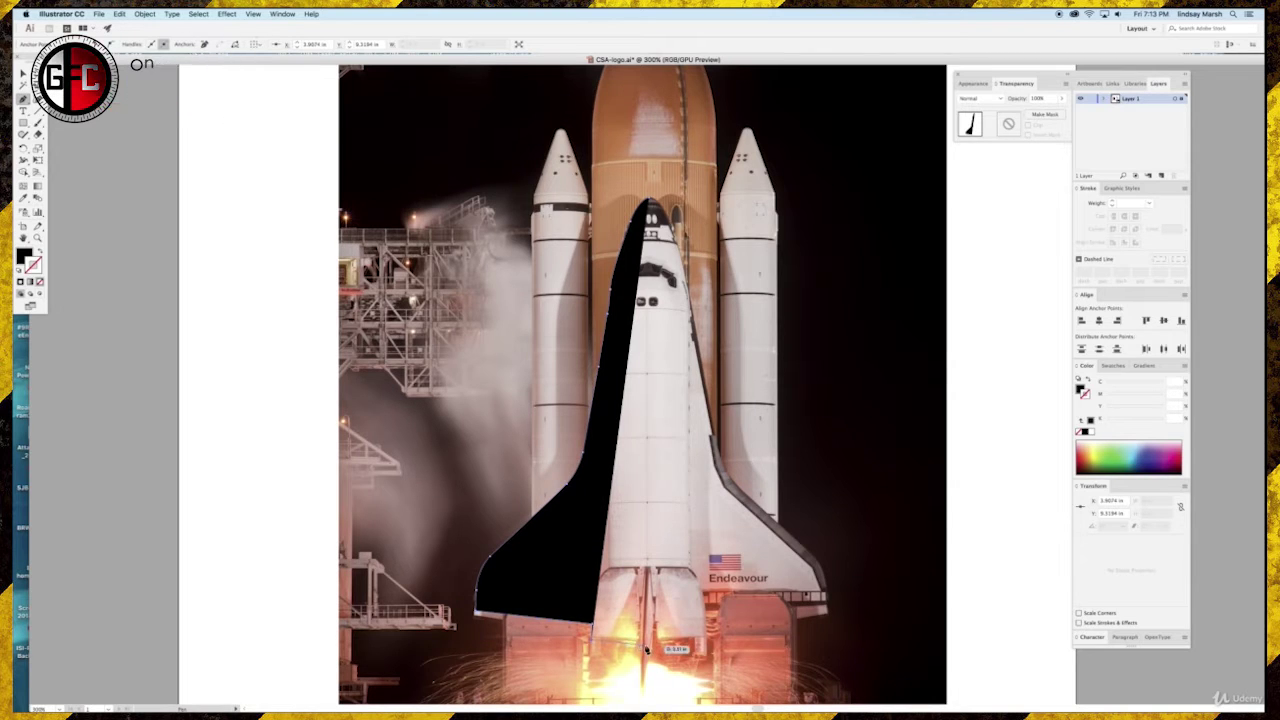
pyautogui.click(647, 650)
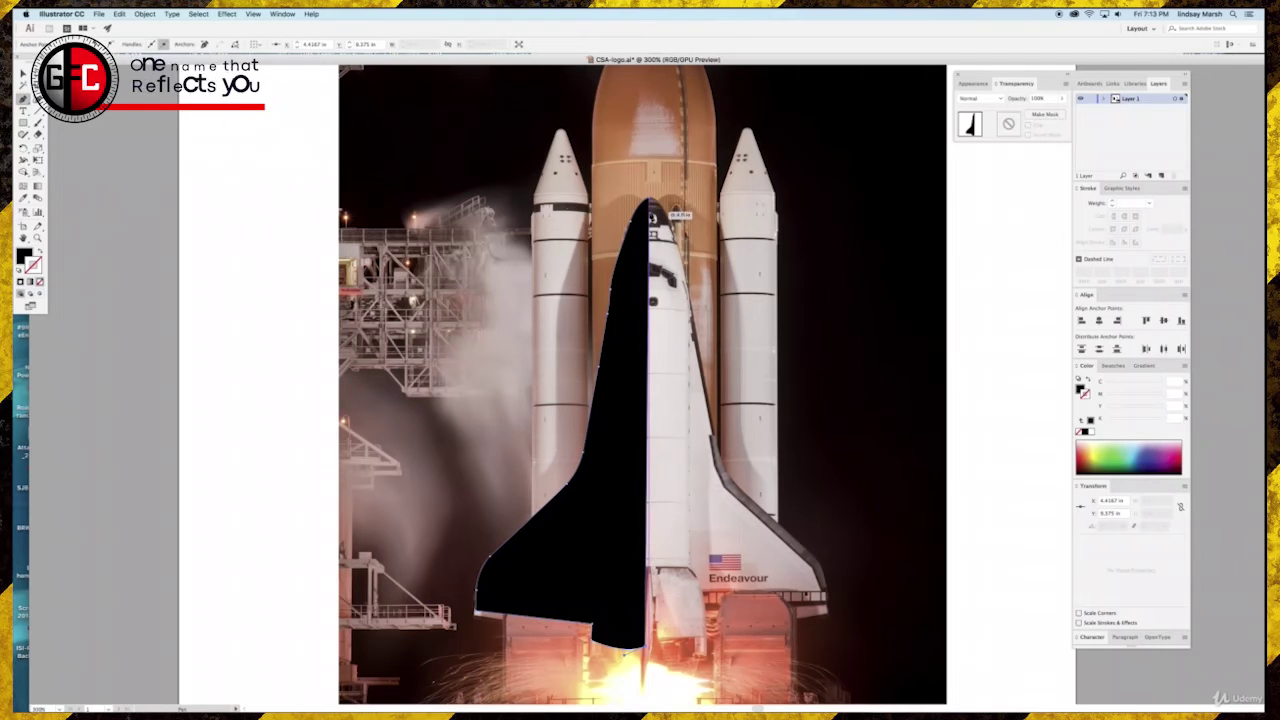
pyautogui.click(651, 202)
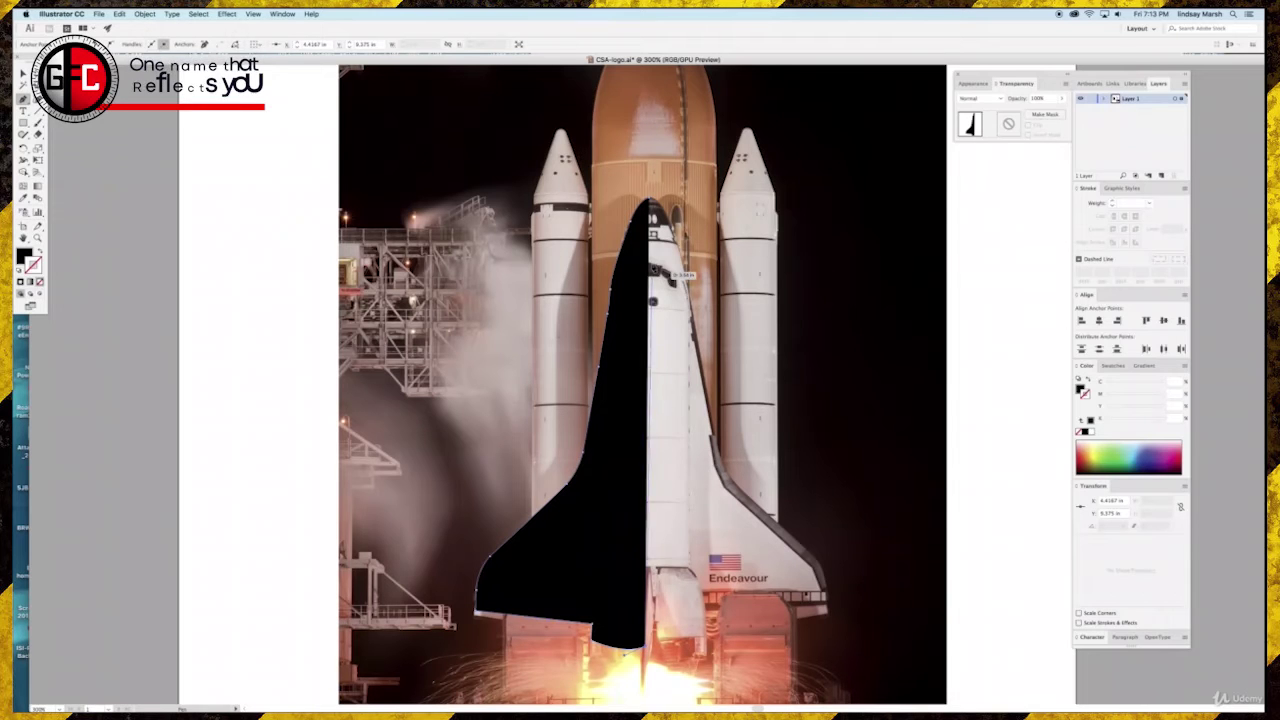
pyautogui.click(651, 204)
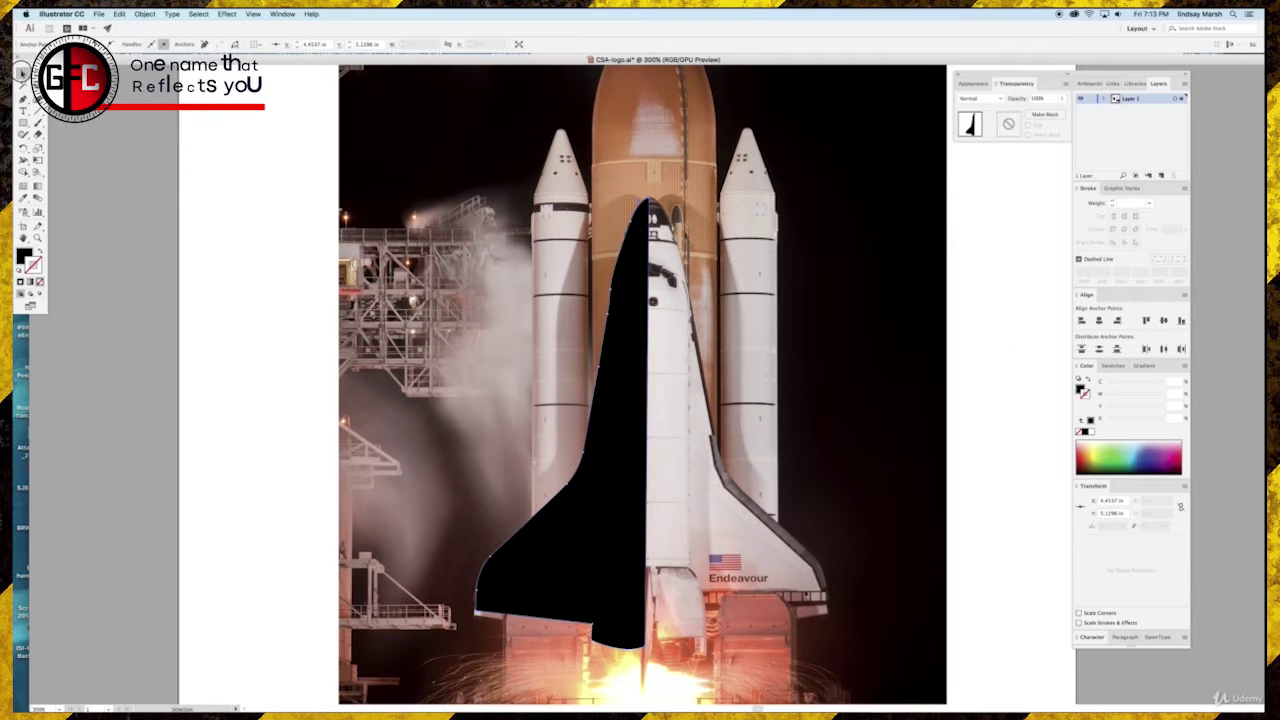
# - Adjust the half silhouette's bottom centre anchor to straighten its vertical centre edge, and check that Smart Guides are on
pyautogui.press('v')
pyautogui.press('a')
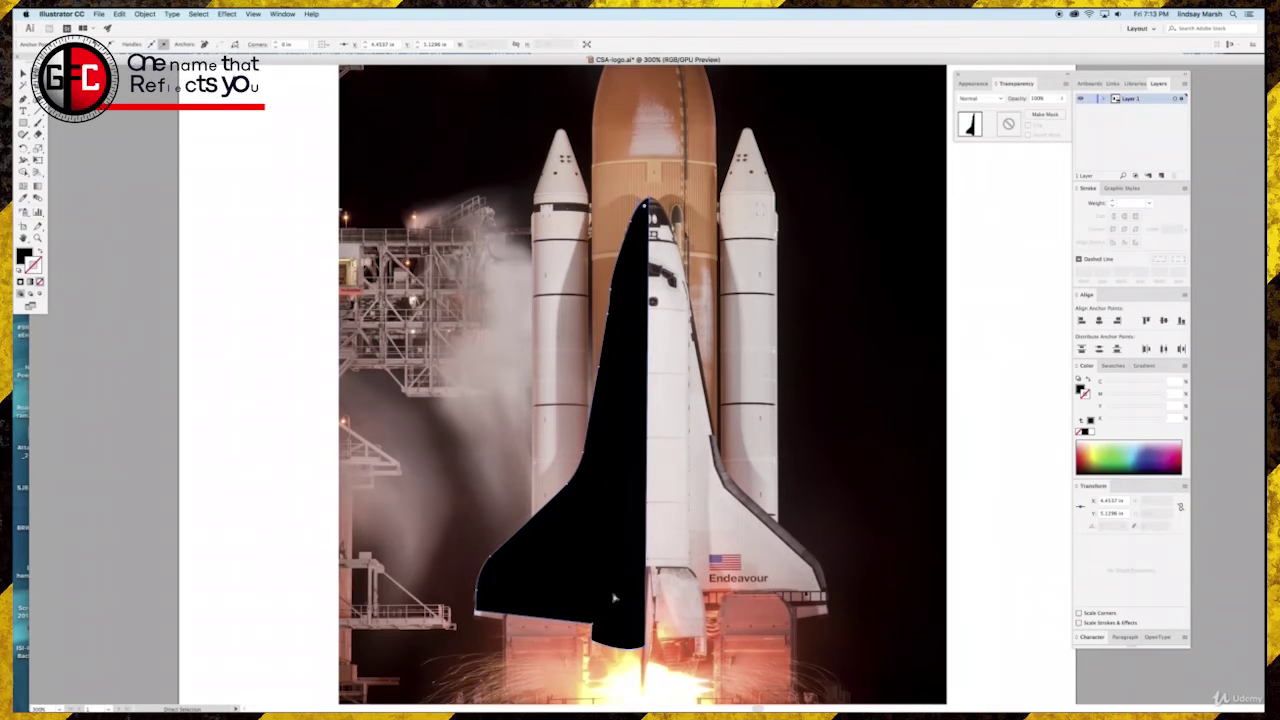
pyautogui.moveTo(642, 647); pyautogui.dragTo(637, 642)
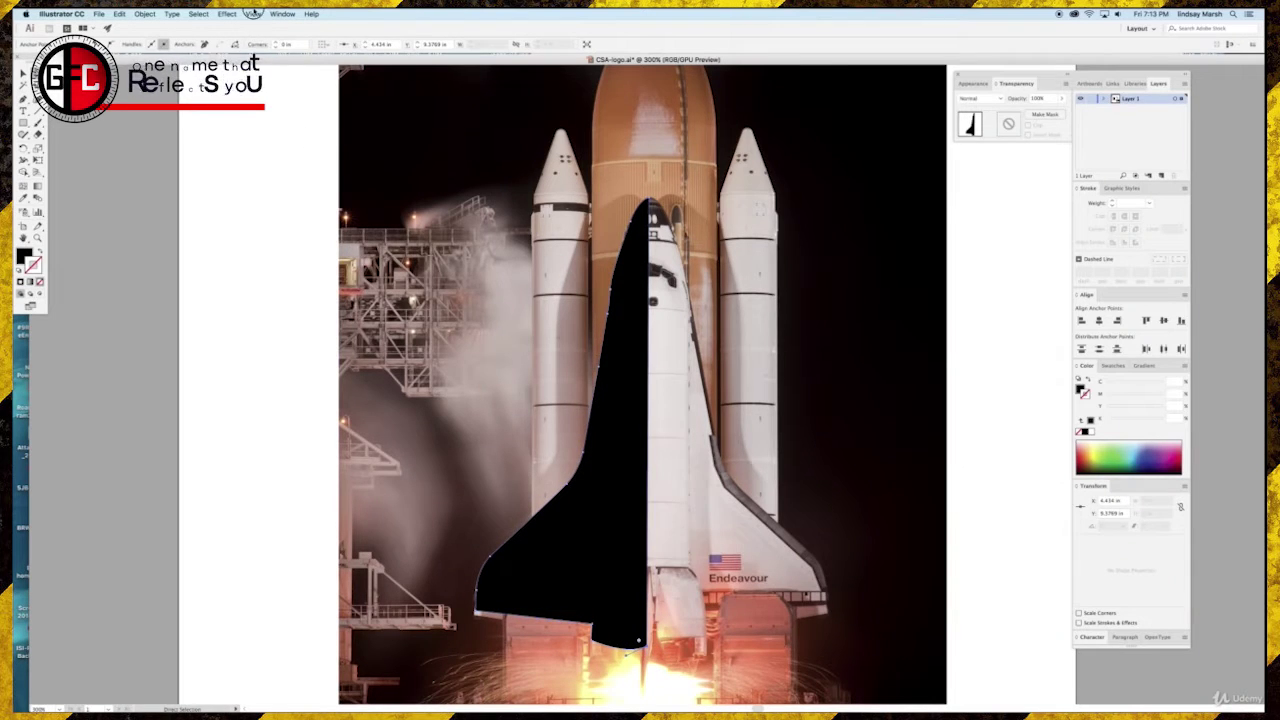
pyautogui.click(253, 14)
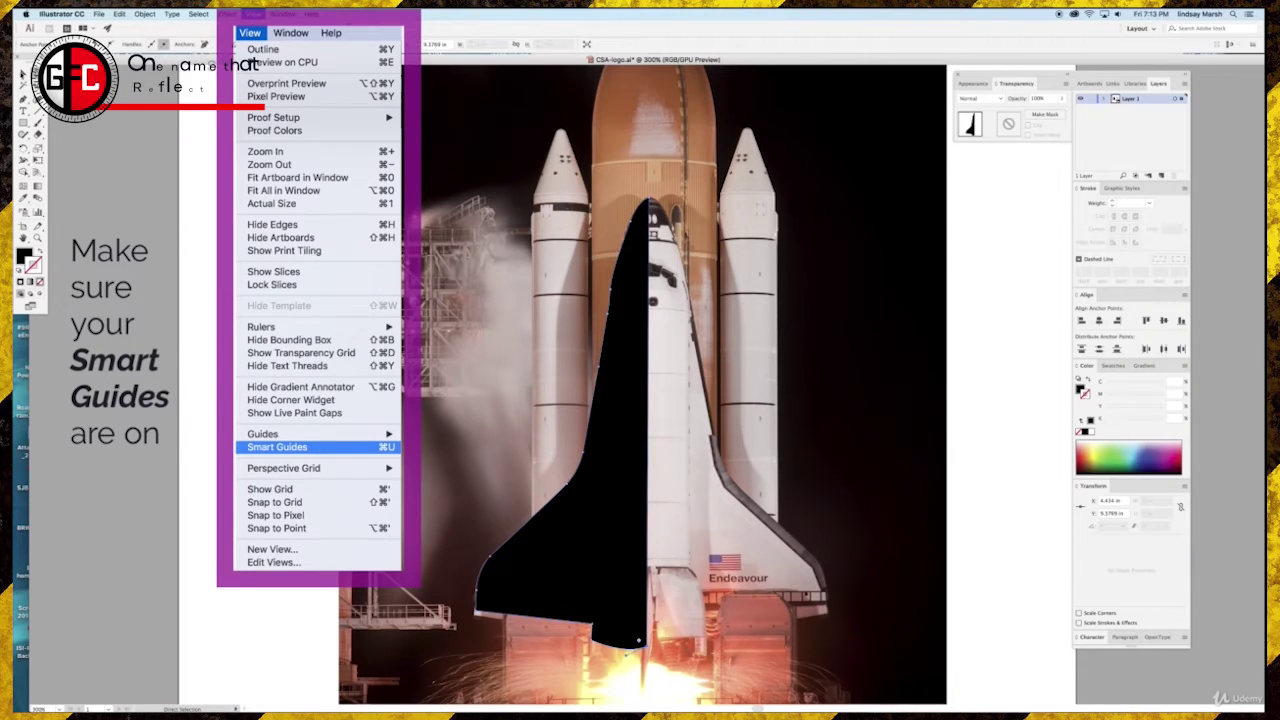
pyautogui.press('v')
# - Select the half silhouette and slightly reposition the anchor on its upper fuselage edge, just below the nose curve
pyautogui.click(678, 258)
pyautogui.click(630, 350)
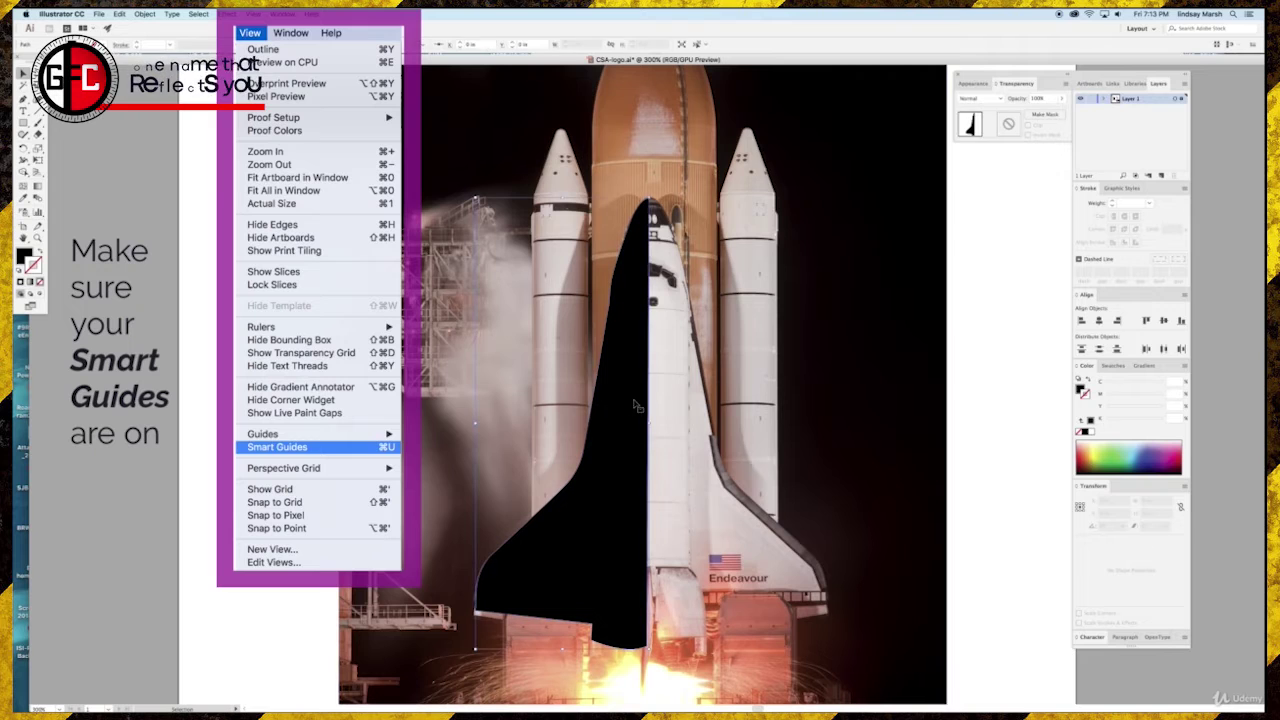
pyautogui.click(590, 312)
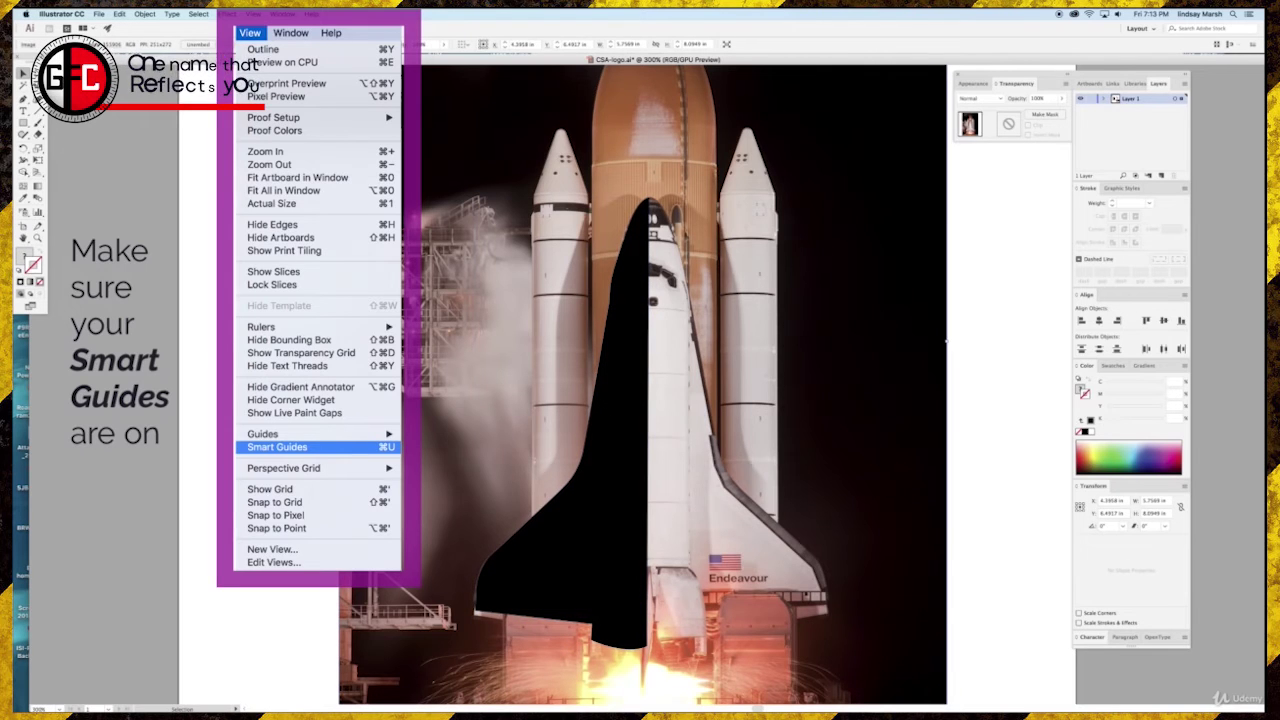
pyautogui.press('a')
pyautogui.click(616, 293)
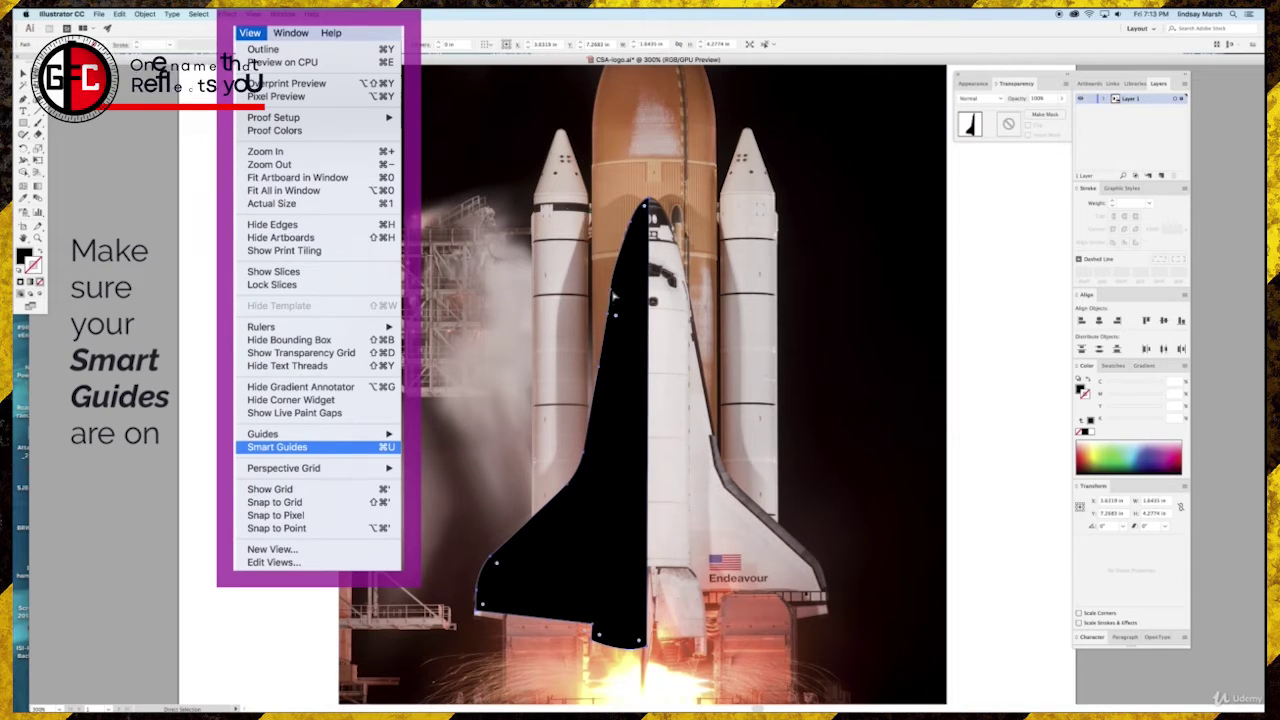
pyautogui.click(616, 291)
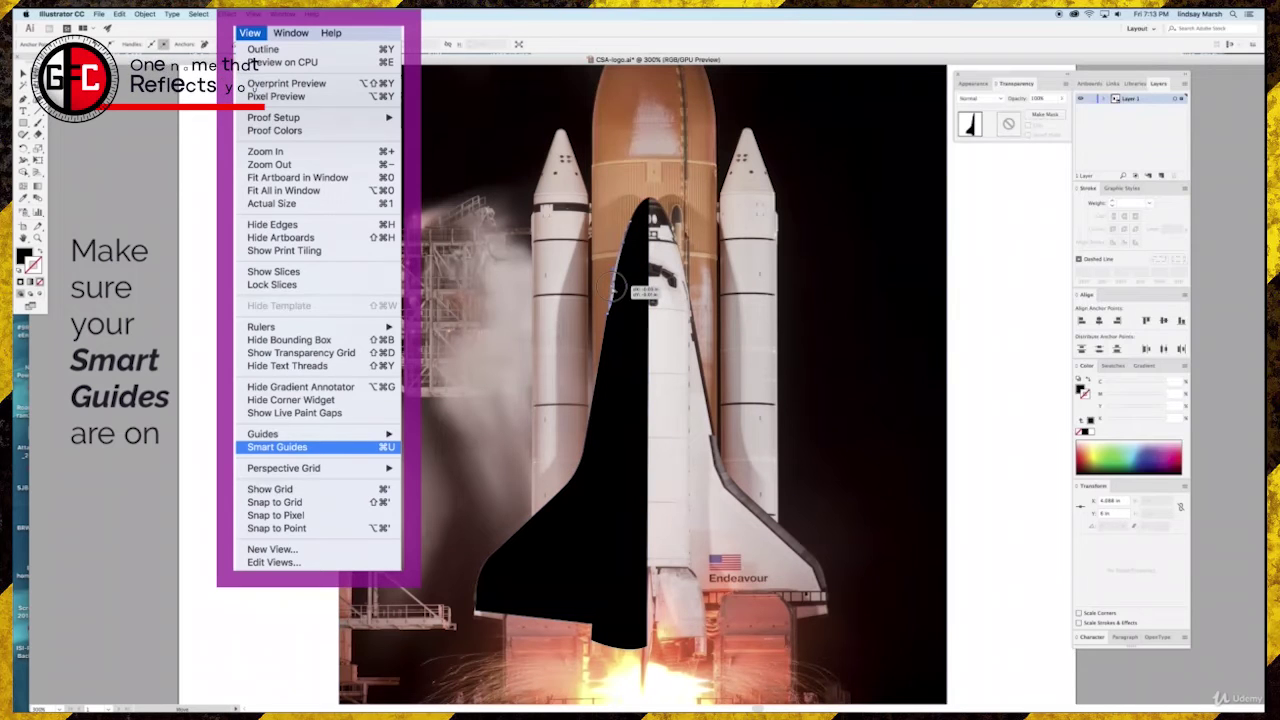
pyautogui.press('v')
pyautogui.click(440, 214)
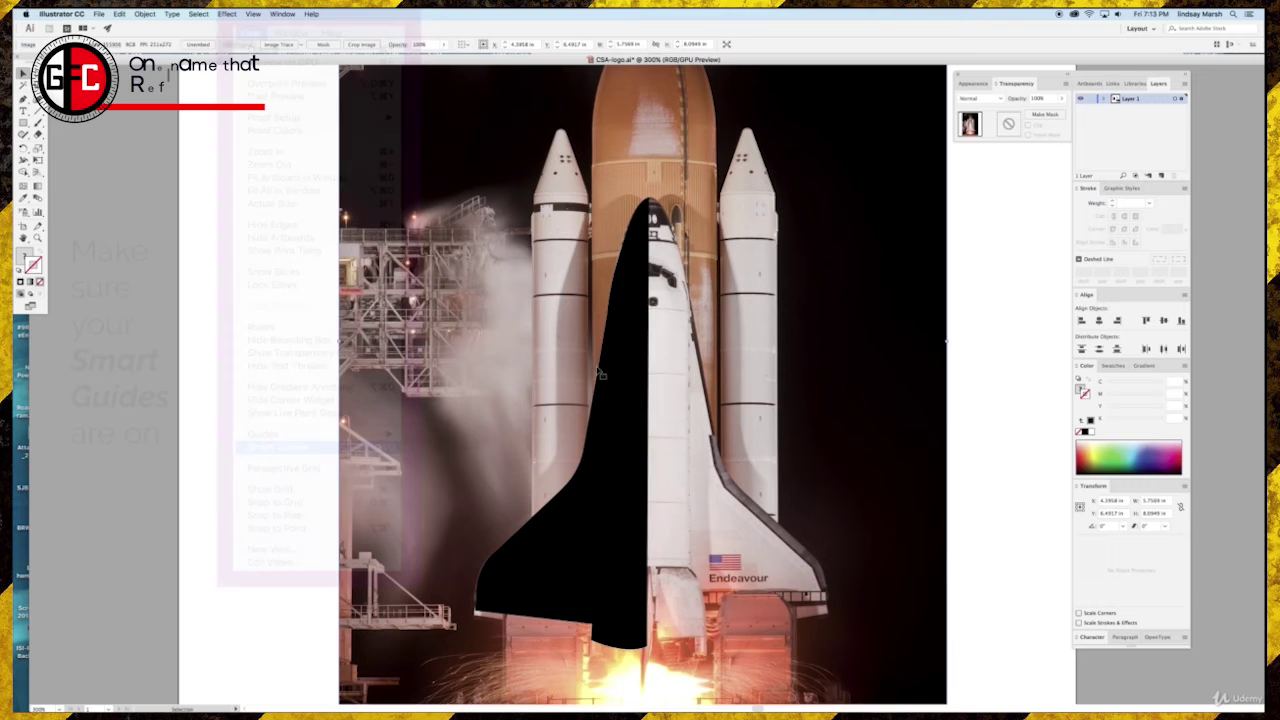
# - Duplicate the half silhouette, reflect the copy across the vertical axis, and place it against the original's centre edge
pyautogui.click(622, 422)
pyautogui.keyDown('alt'); pyautogui.moveTo(594, 398); pyautogui.dragTo(420, 355); pyautogui.keyUp('alt')
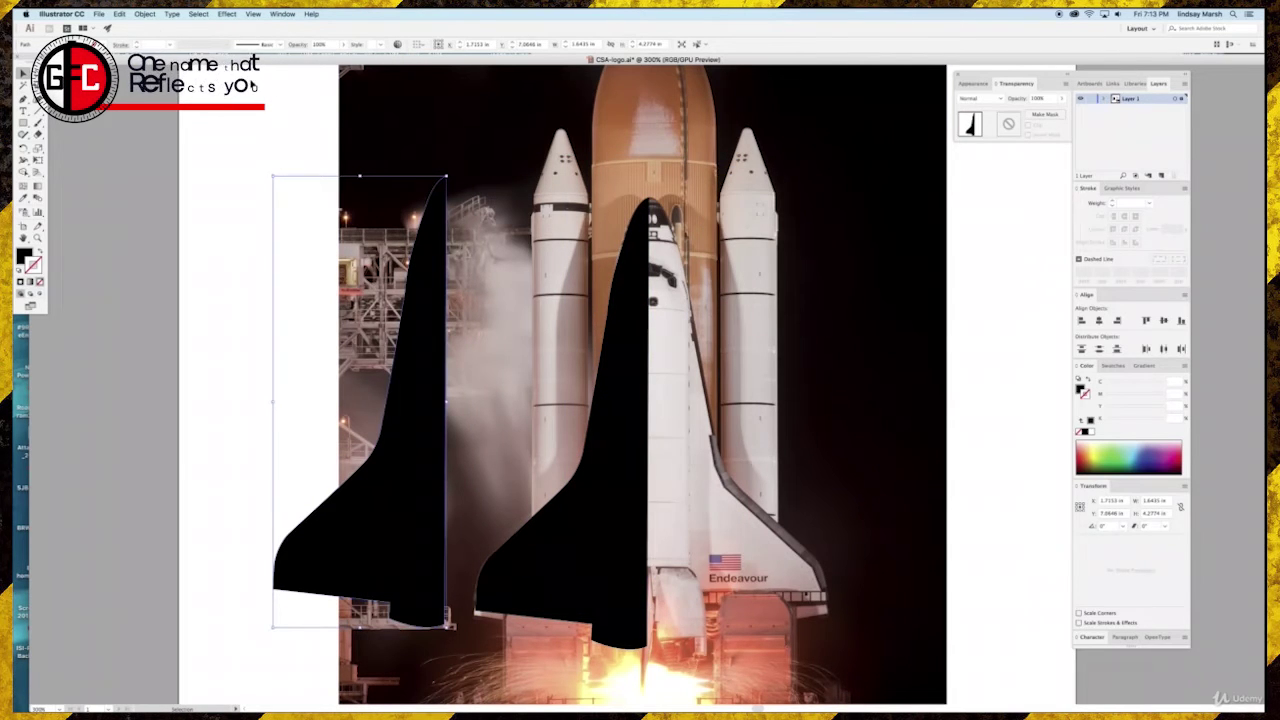
pyautogui.click(145, 14)
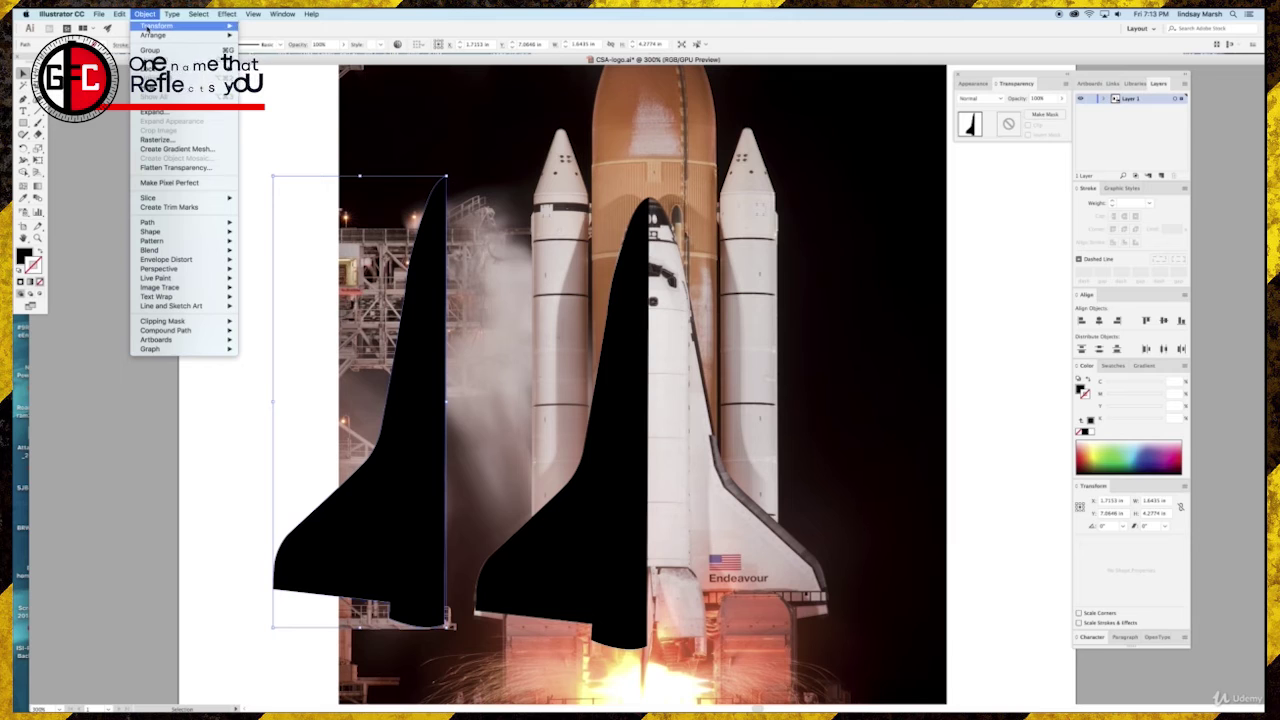
pyautogui.moveTo(148, 29)
pyautogui.click(260, 62)
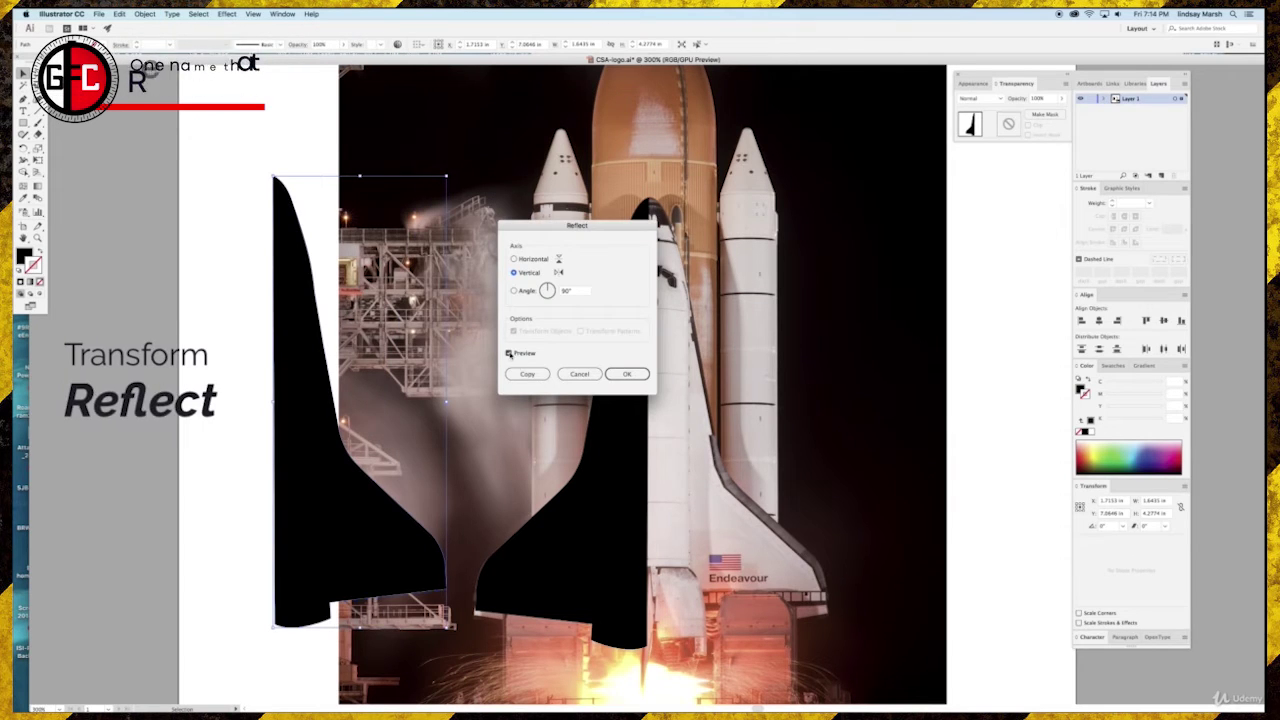
pyautogui.click(513, 259)
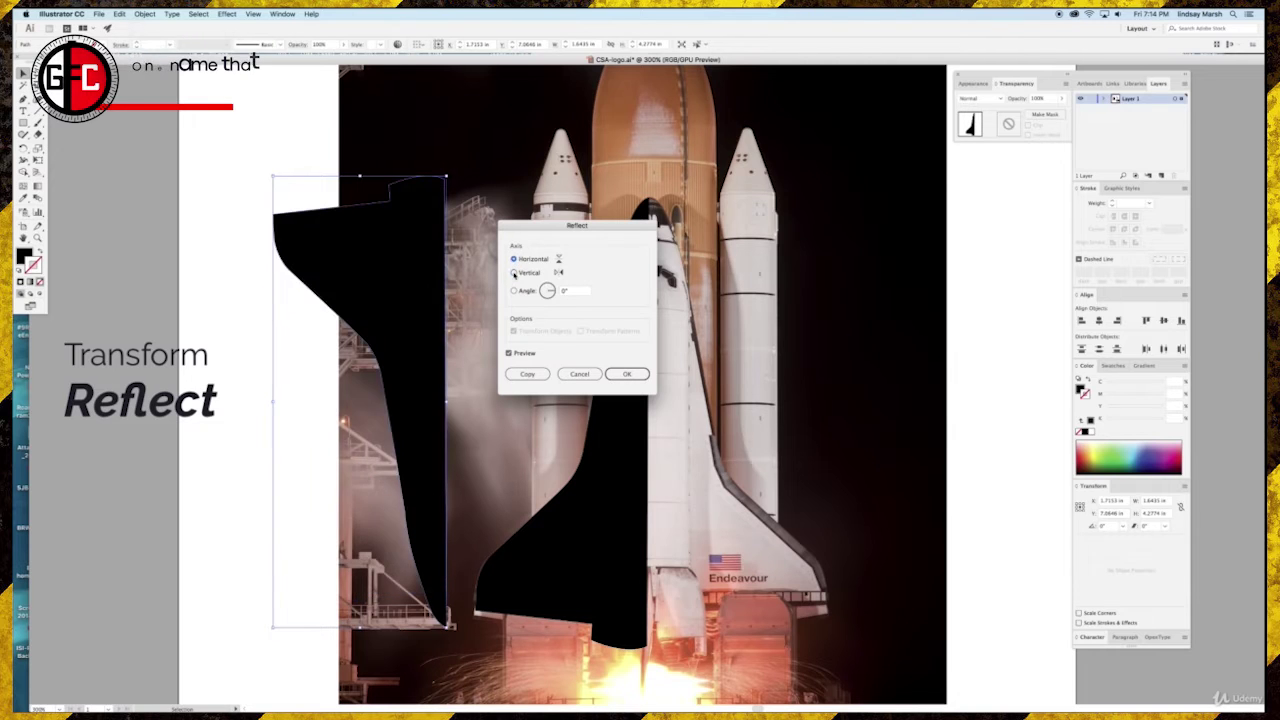
pyautogui.click(514, 273)
pyautogui.click(627, 373)
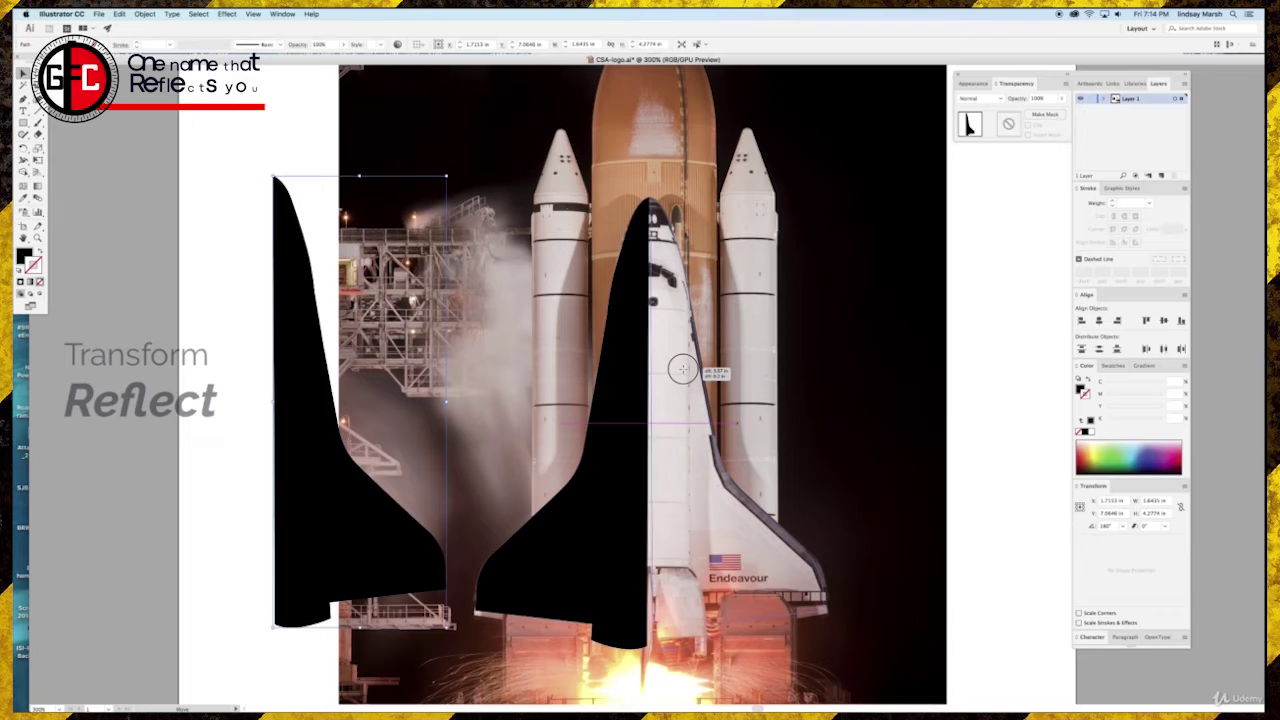
pyautogui.moveTo(678, 373); pyautogui.dragTo(676, 370)
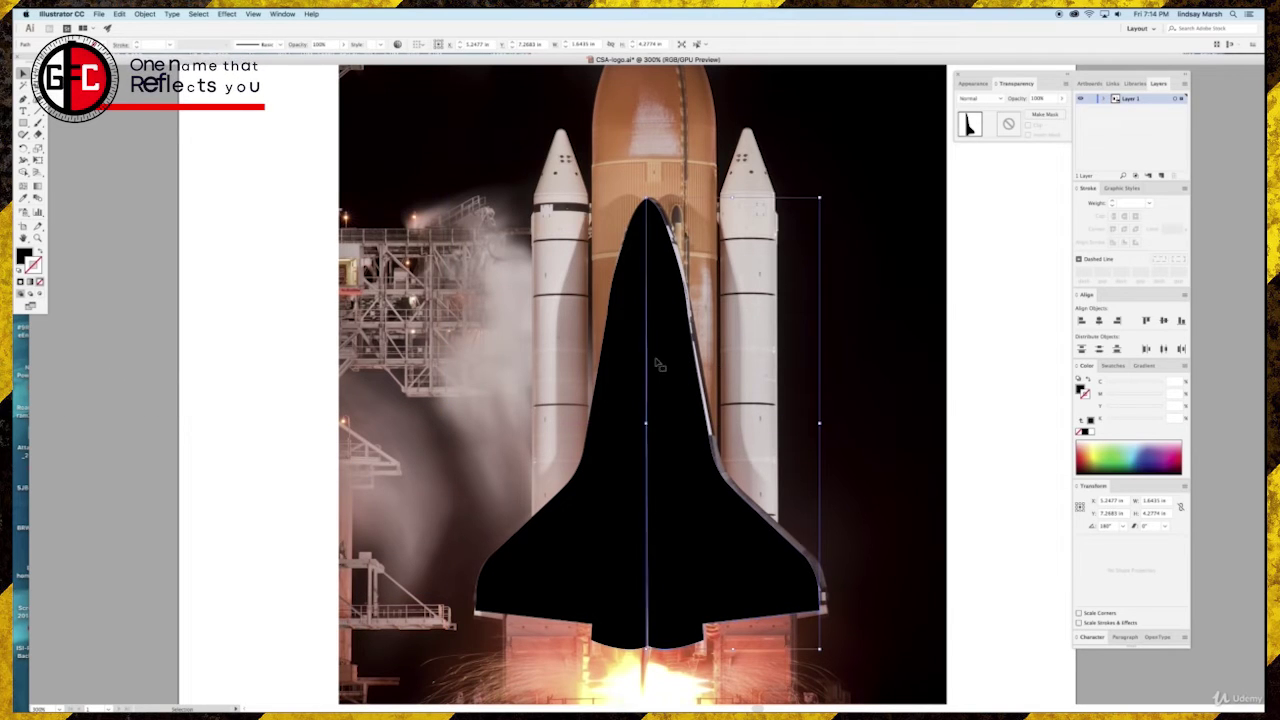
# - Move the reference photo aside to clear the silhouette, and reposition both shuttle halves together on the white artboard
pyautogui.click(938, 292)
pyautogui.moveTo(938, 292); pyautogui.dragTo(998, 293)
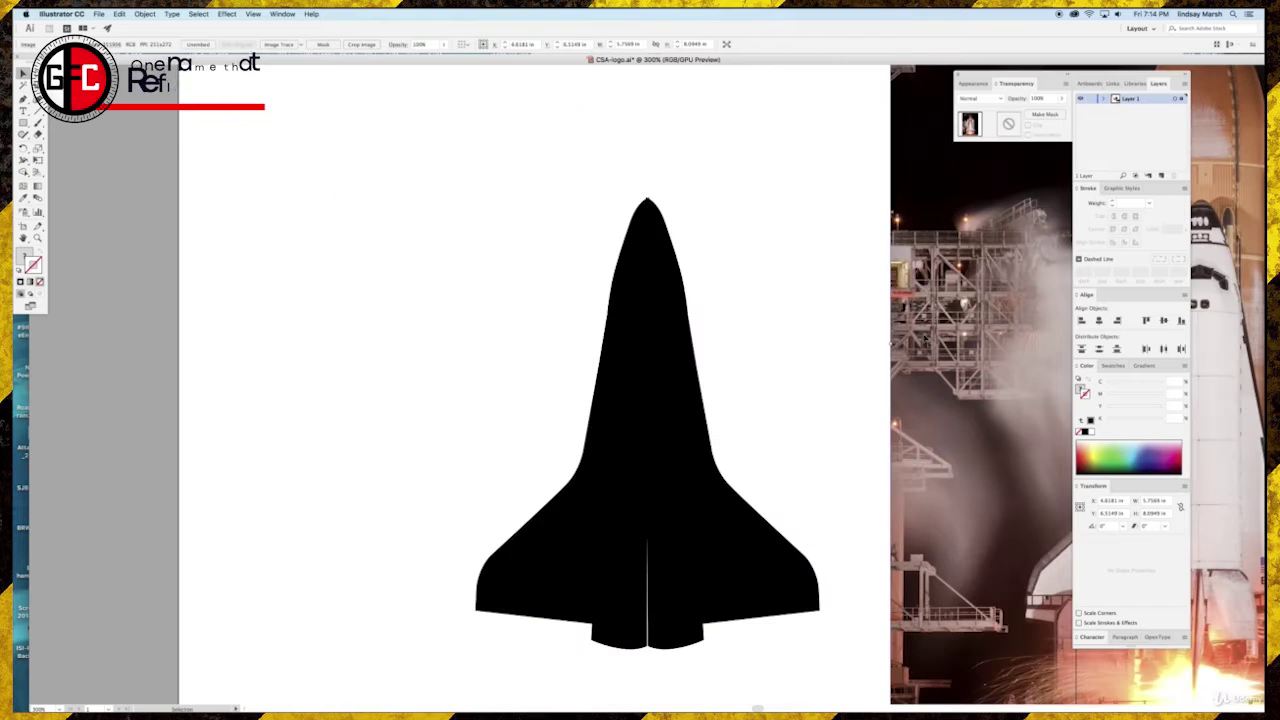
pyautogui.moveTo(580, 258); pyautogui.dragTo(731, 331)
pyautogui.moveTo(661, 324); pyautogui.dragTo(566, 280)
pyautogui.click(449, 361)
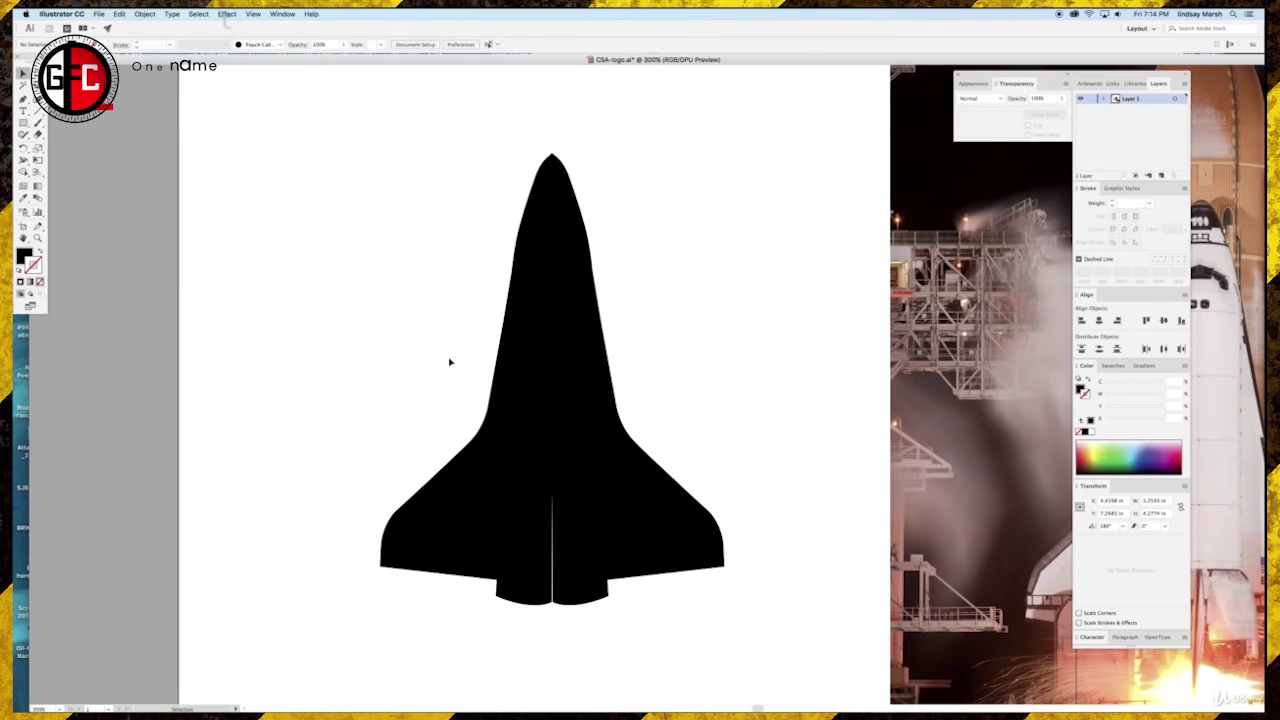
# - Move the right half's bottom centre anchor toward the left half to close the gap at the tail
pyautogui.press('a')
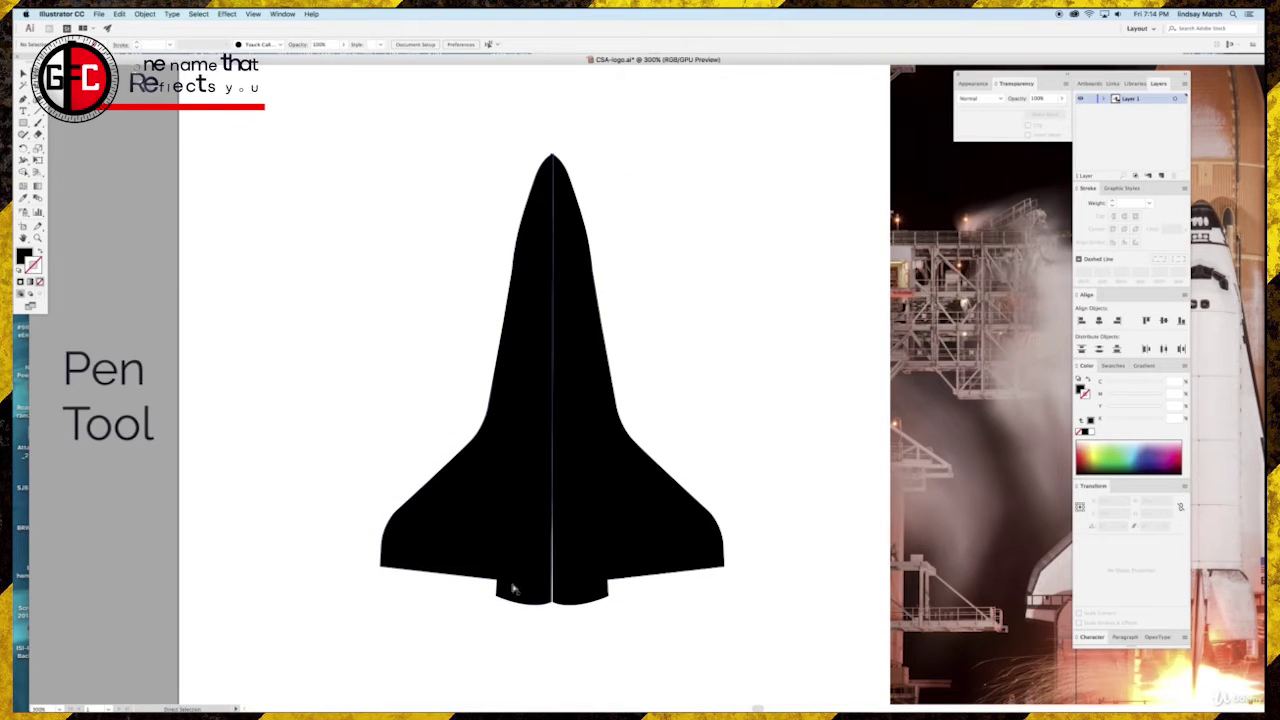
pyautogui.click(514, 557)
pyautogui.moveTo(552, 604); pyautogui.dragTo(553, 602)
pyautogui.click(563, 592)
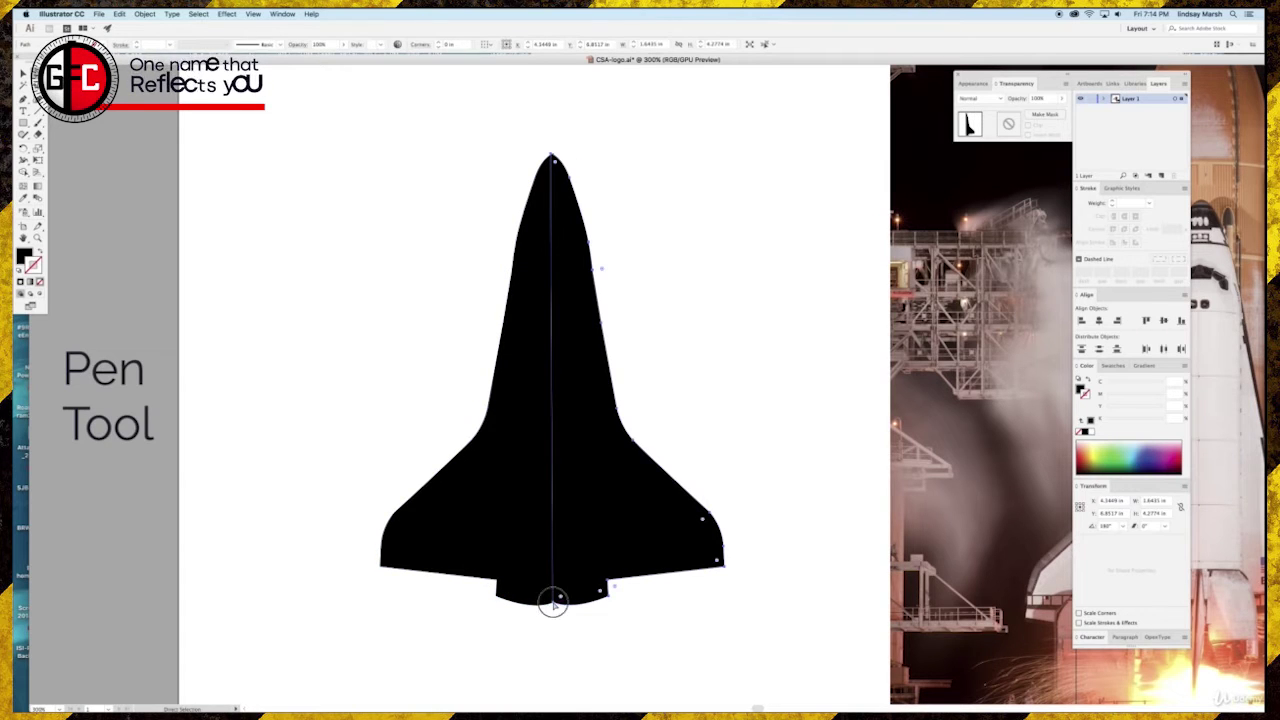
pyautogui.click(555, 598)
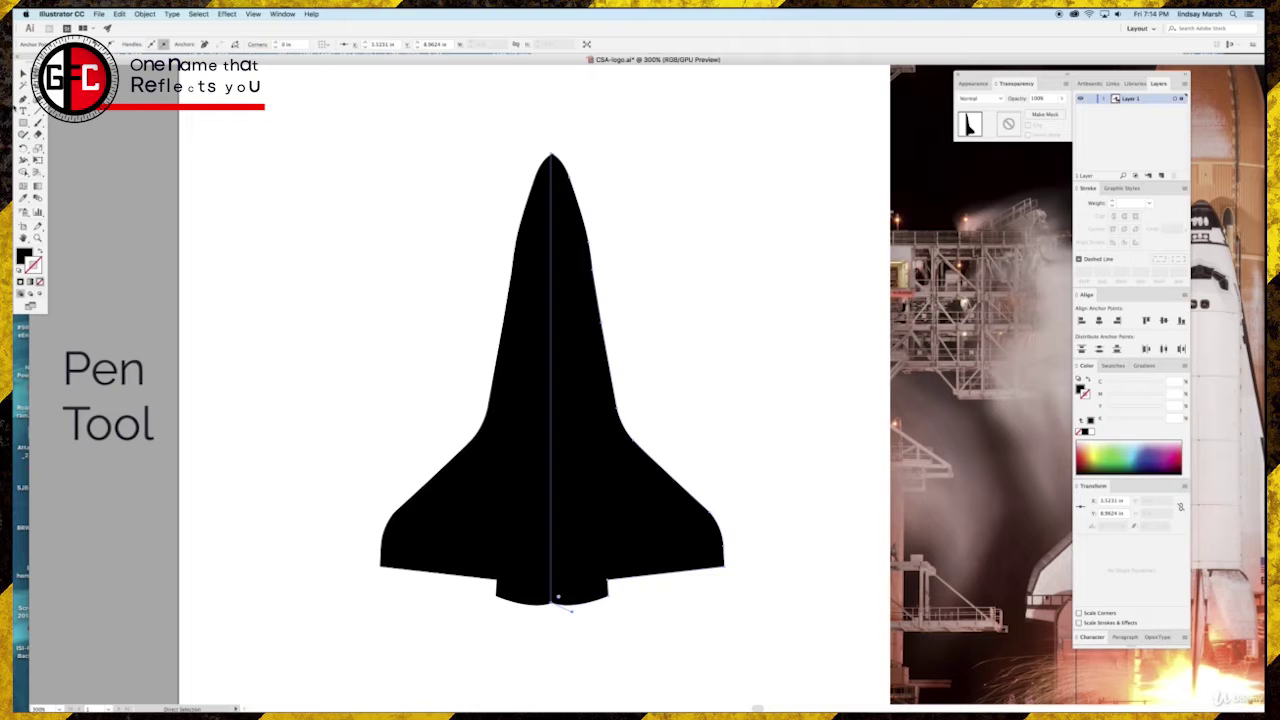
# - Shift the left half slightly and move its bottom centre anchor to meet the right half along the centre line
pyautogui.moveTo(484, 154); pyautogui.dragTo(535, 199)
pyautogui.keyDown('shift'); pyautogui.click(556, 197); pyautogui.keyUp('shift')
pyautogui.press('v')
pyautogui.click(609, 180)
pyautogui.press('a')
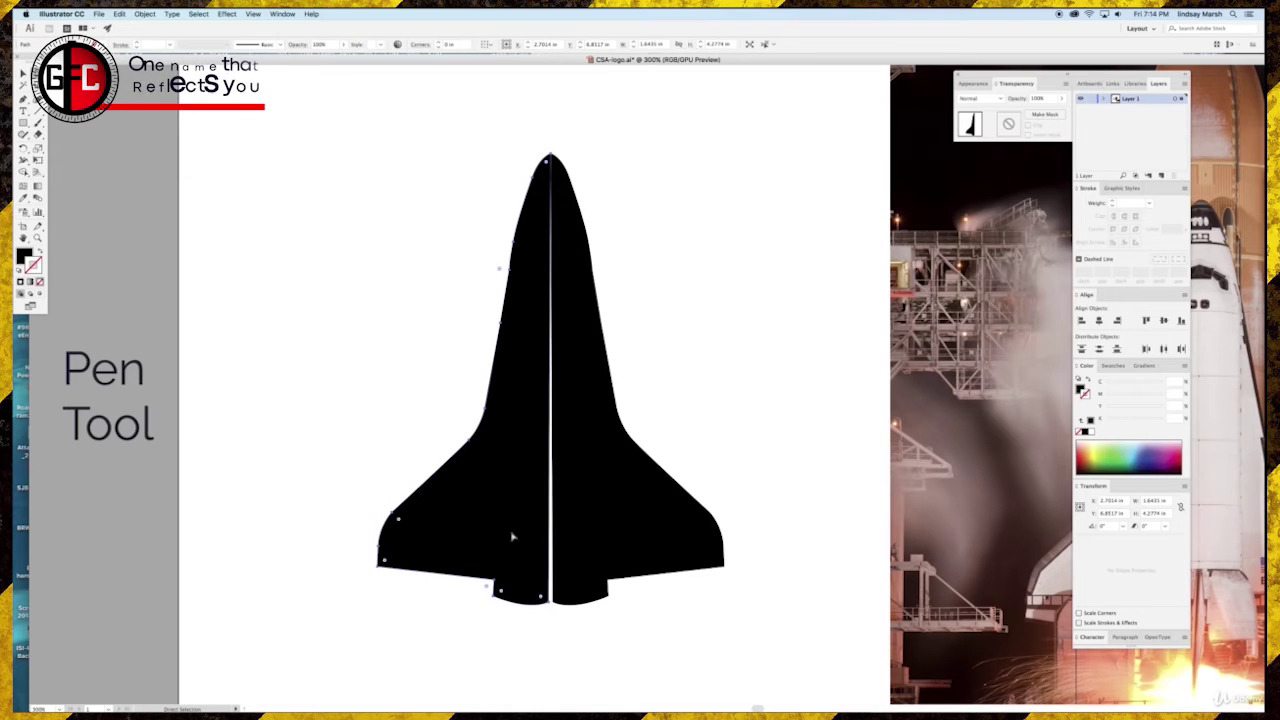
pyautogui.moveTo(548, 605); pyautogui.dragTo(553, 602)
pyautogui.click(22, 74)
pyautogui.click(423, 329)
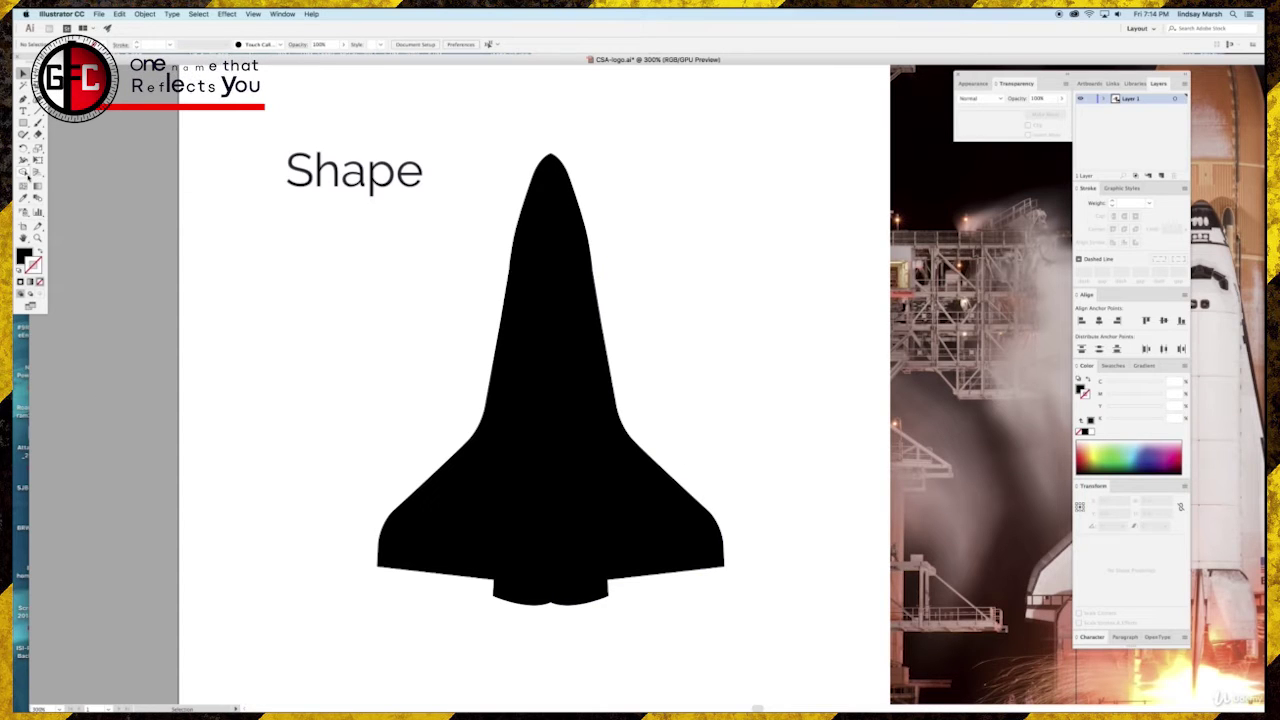
# - Select both shuttle halves and merge them into a single shape with the Shape Builder tool
pyautogui.click(24, 173)
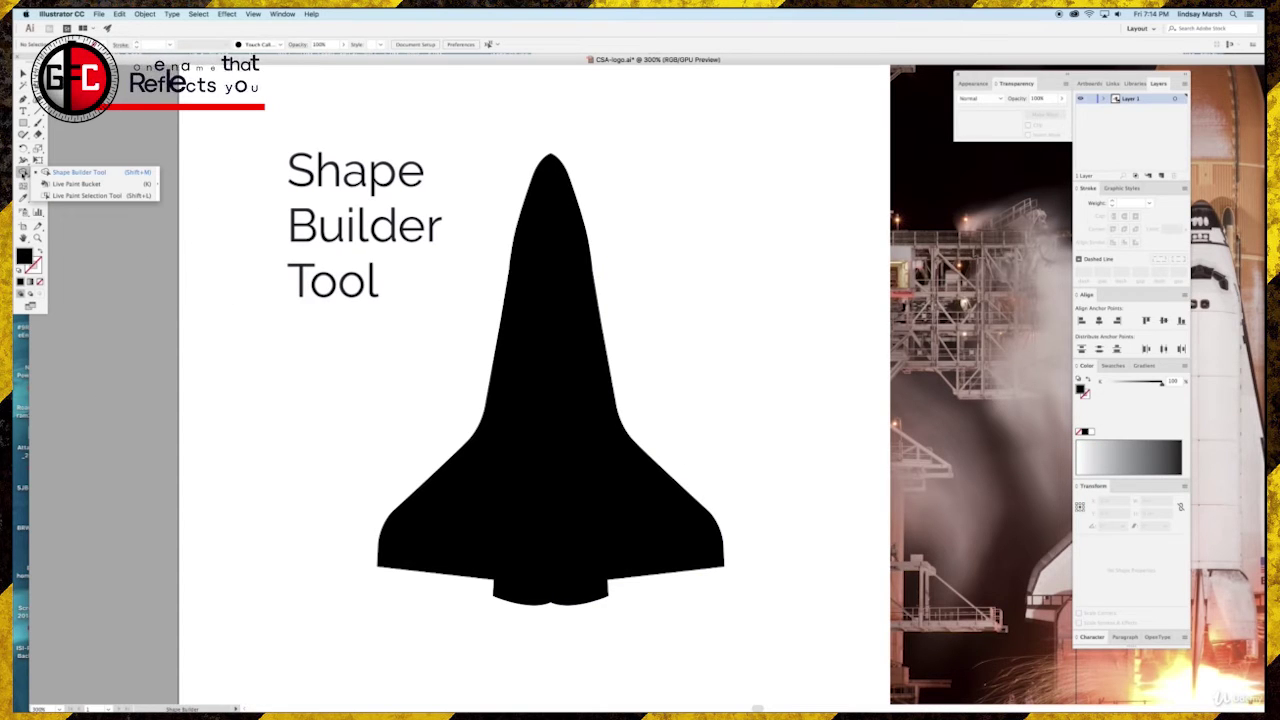
pyautogui.click(75, 172)
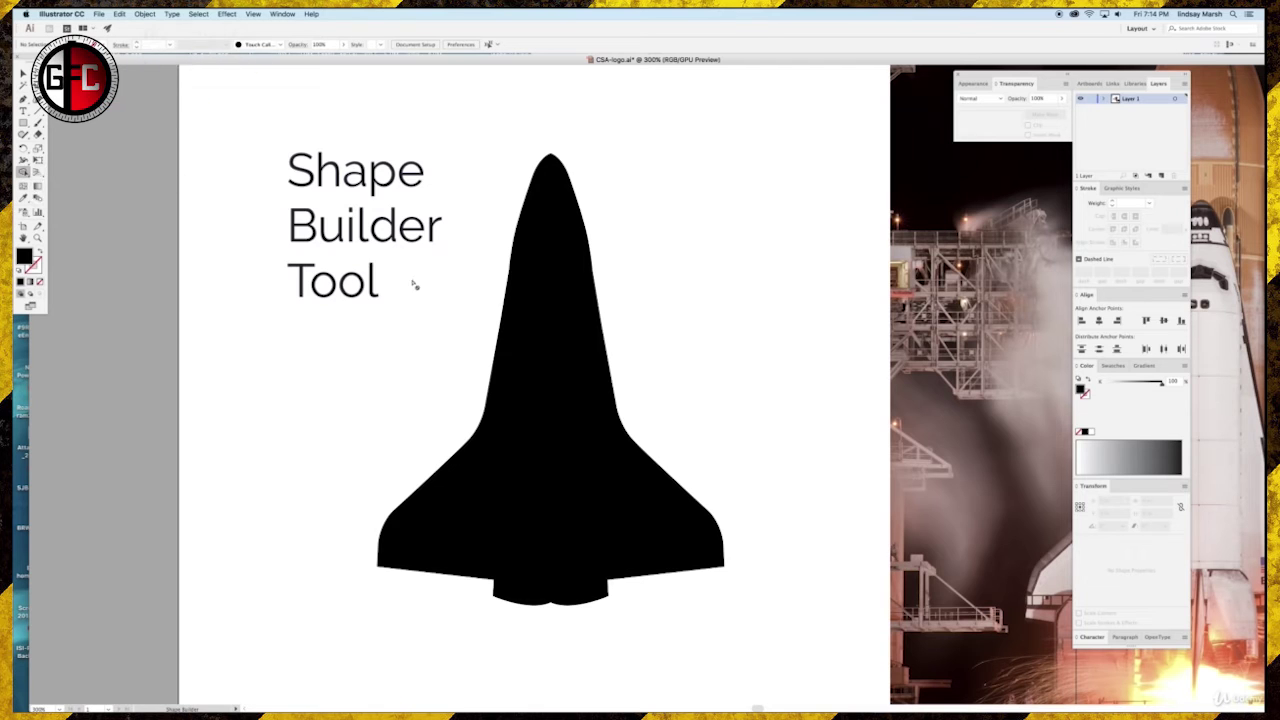
pyautogui.click(22, 74)
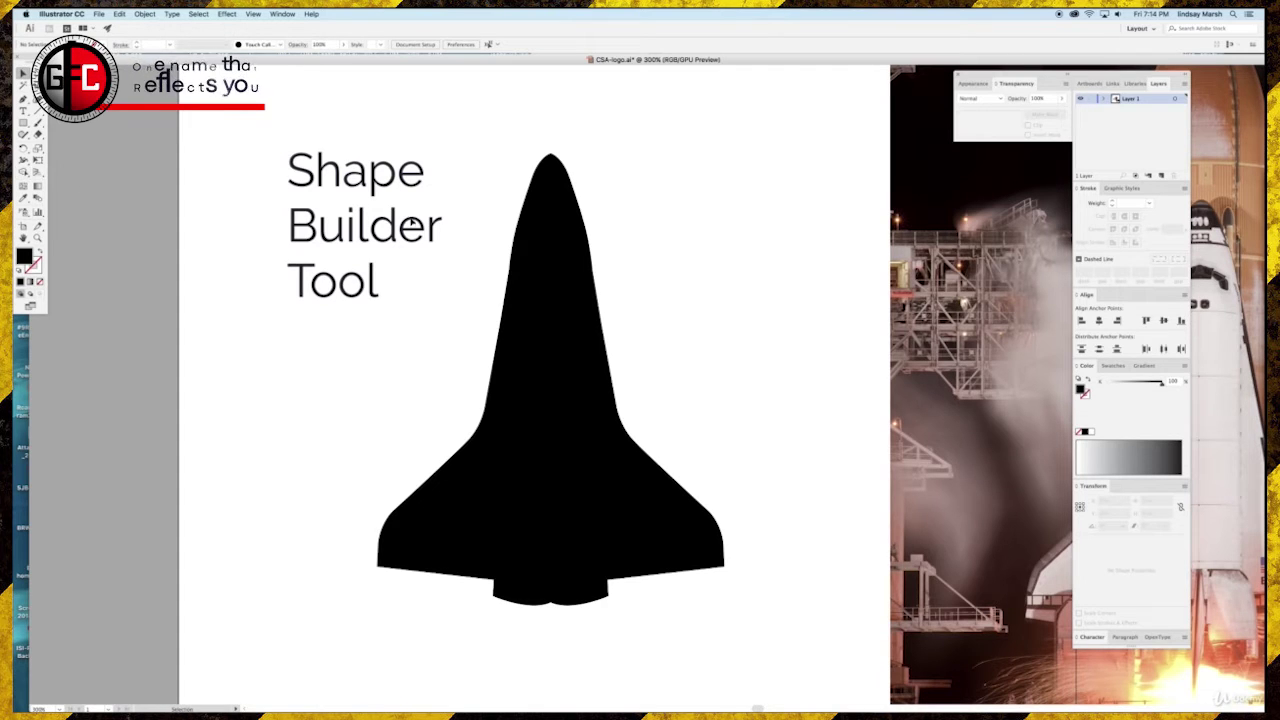
pyautogui.moveTo(470, 150); pyautogui.dragTo(740, 434)
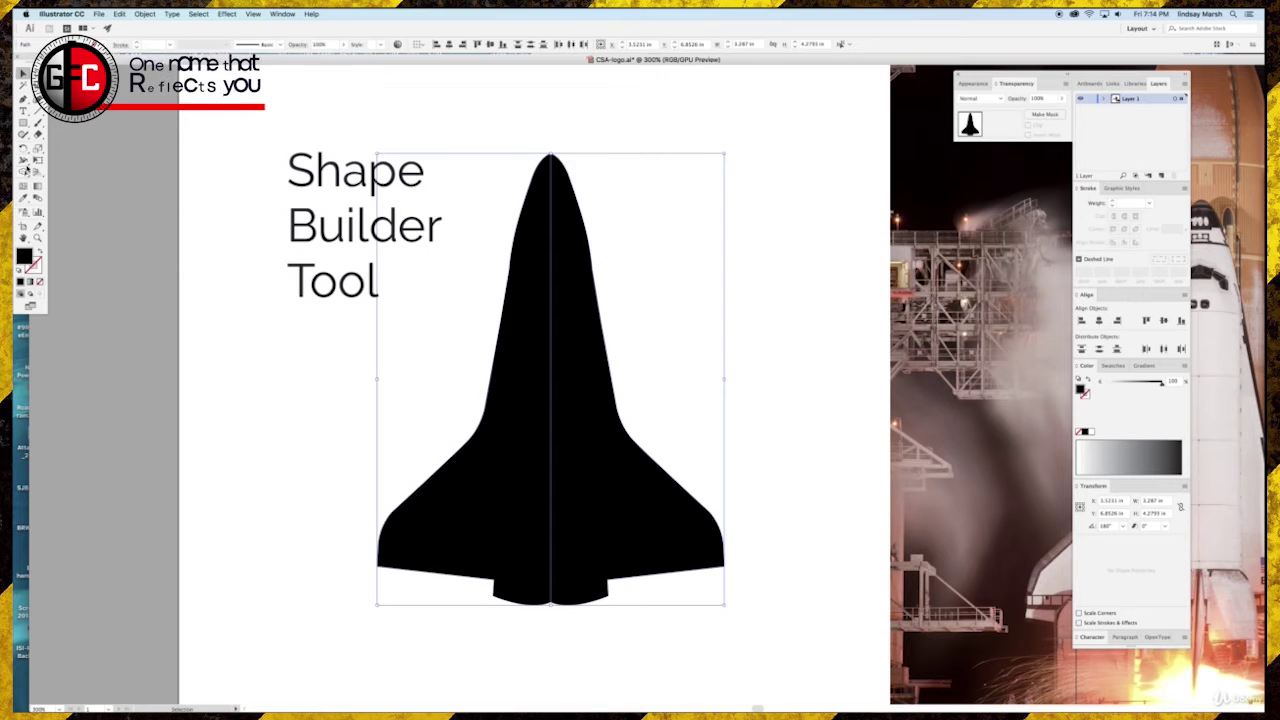
pyautogui.click(23, 172)
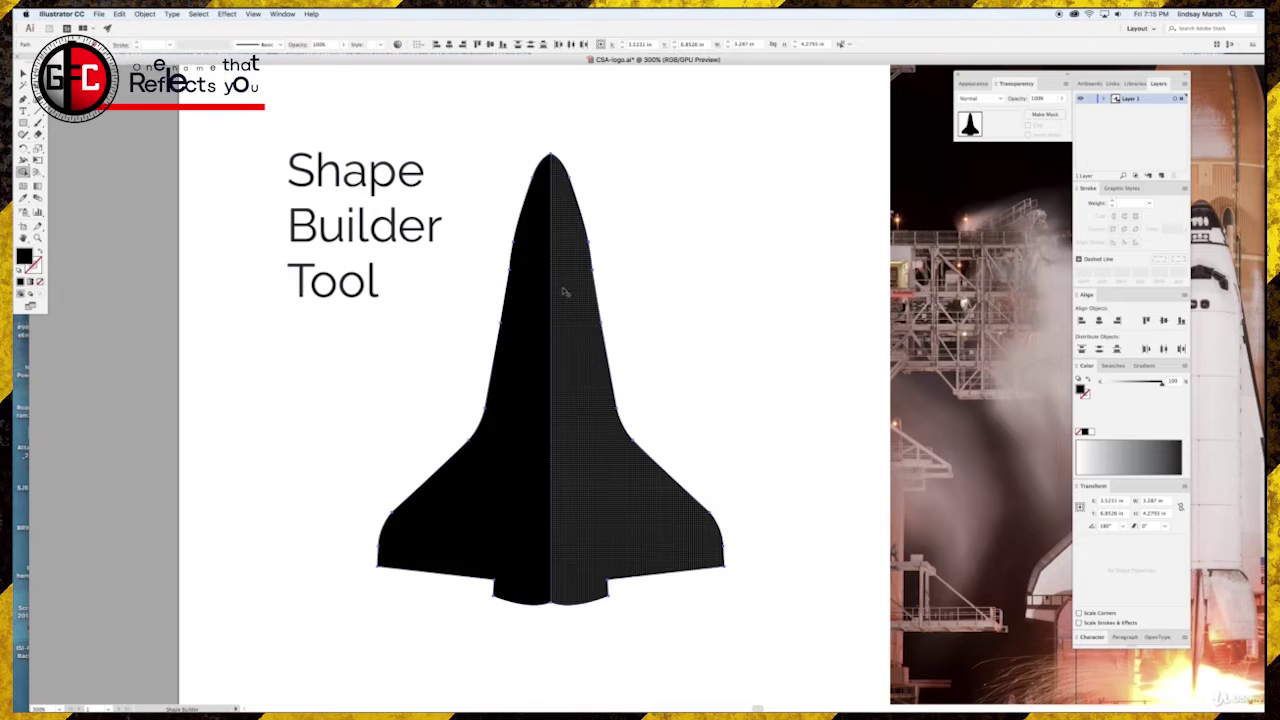
pyautogui.moveTo(523, 286)
pyautogui.mouseDown()
pyautogui.moveTo(571, 305)
pyautogui.moveTo(539, 307)
pyautogui.moveTo(575, 270)
pyautogui.moveTo(534, 286)
pyautogui.mouseUp()
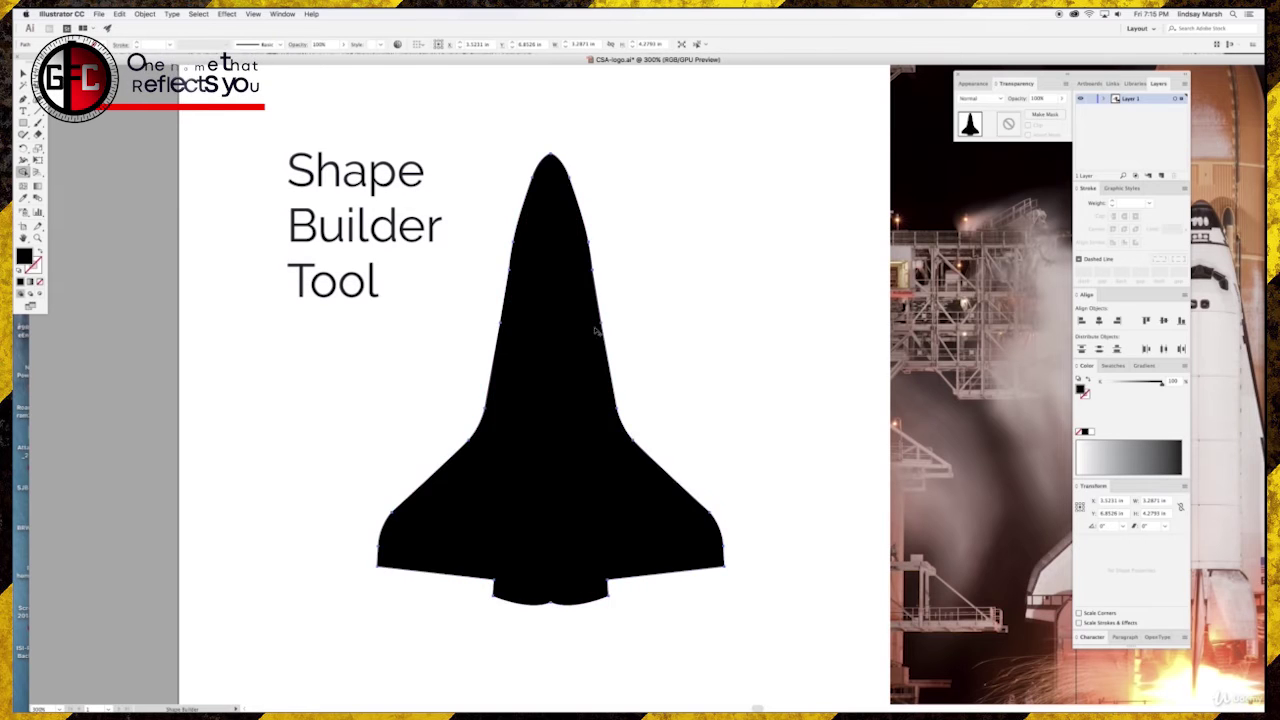
pyautogui.press('v')
pyautogui.moveTo(547, 346)
pyautogui.mouseDown()
pyautogui.moveTo(389, 317)
pyautogui.moveTo(548, 348)
pyautogui.mouseUp()
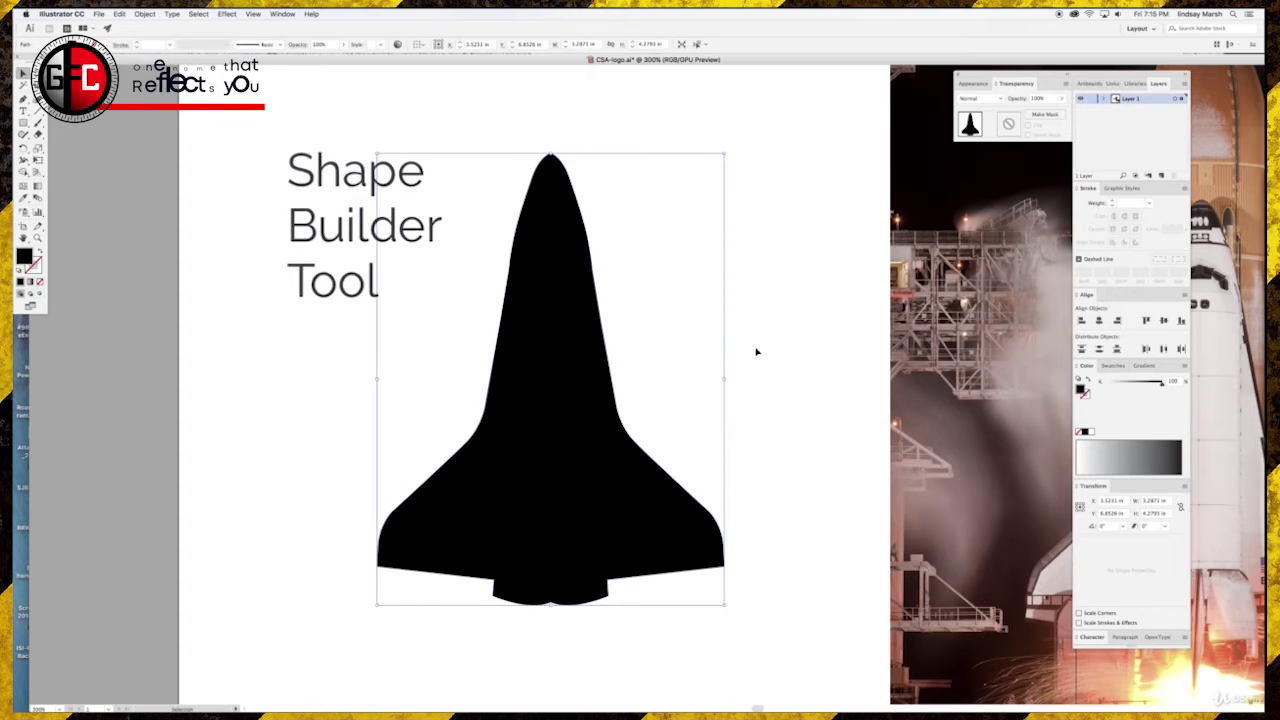
# - Move the reference photo back behind the merged shuttle, and swap the shuttle's fill and stroke to show only its outline
pyautogui.moveTo(940, 391); pyautogui.dragTo(845, 395)
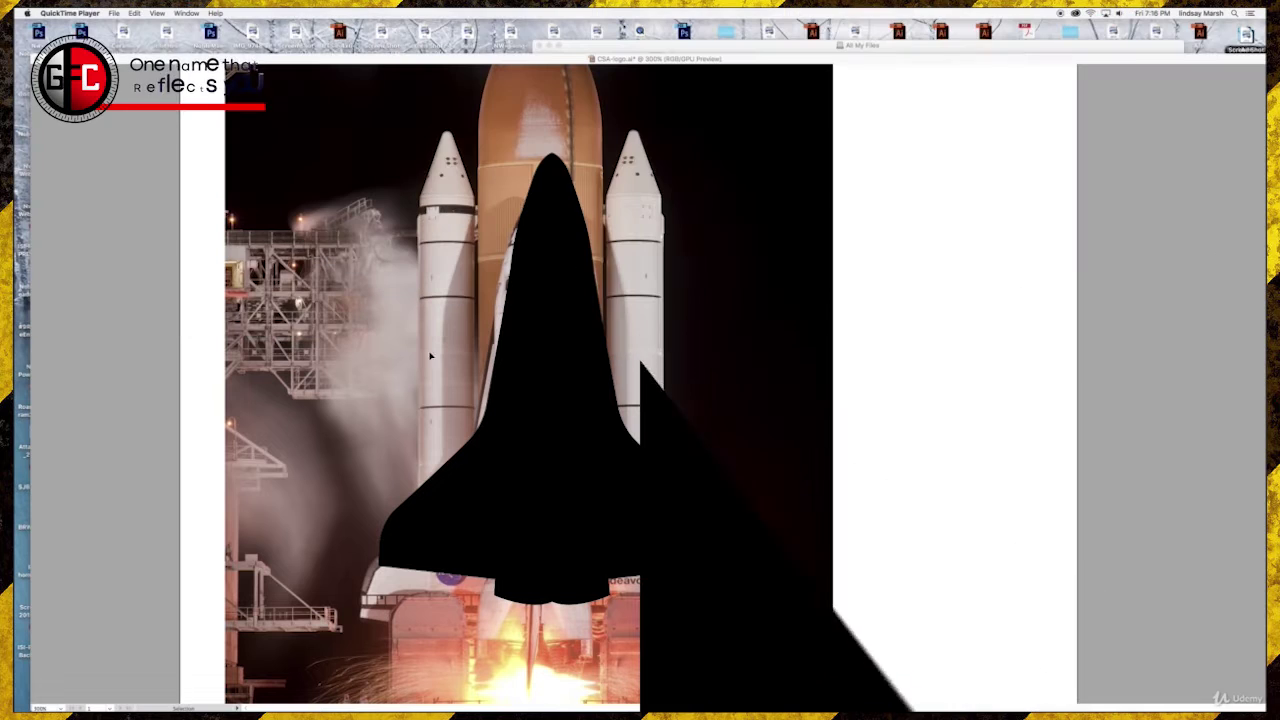
pyautogui.click(557, 324)
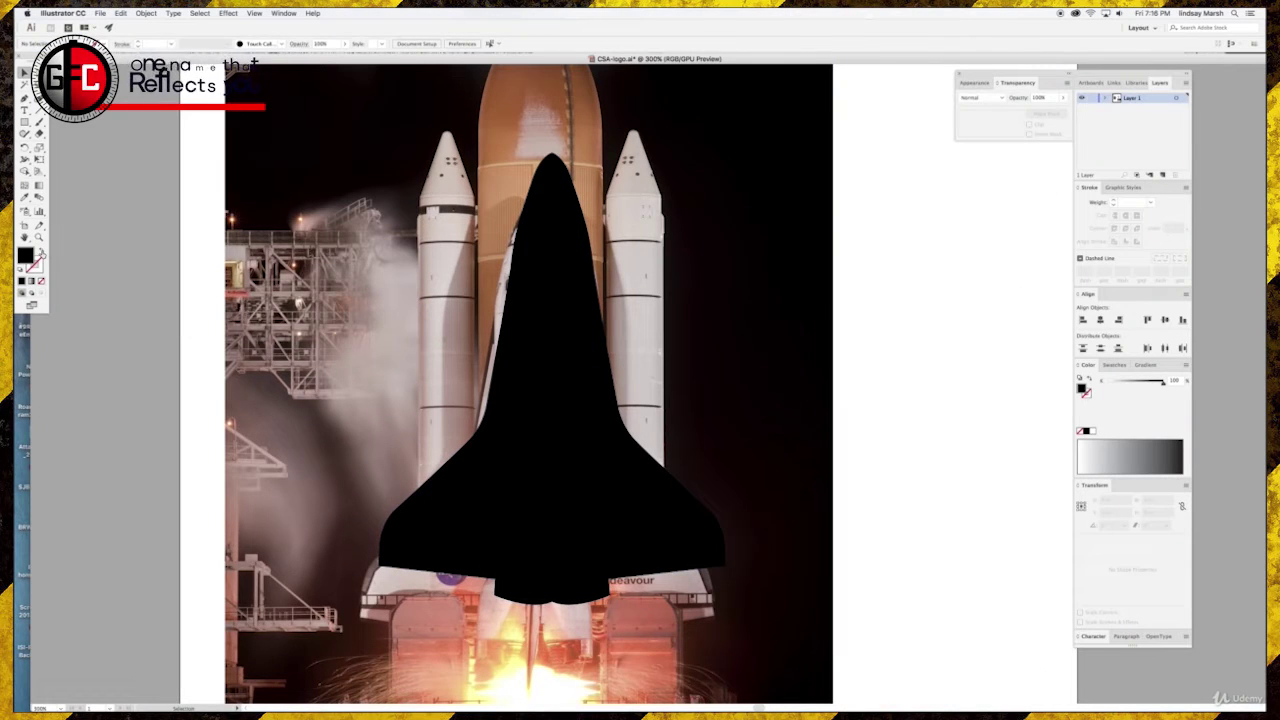
pyautogui.click(38, 252)
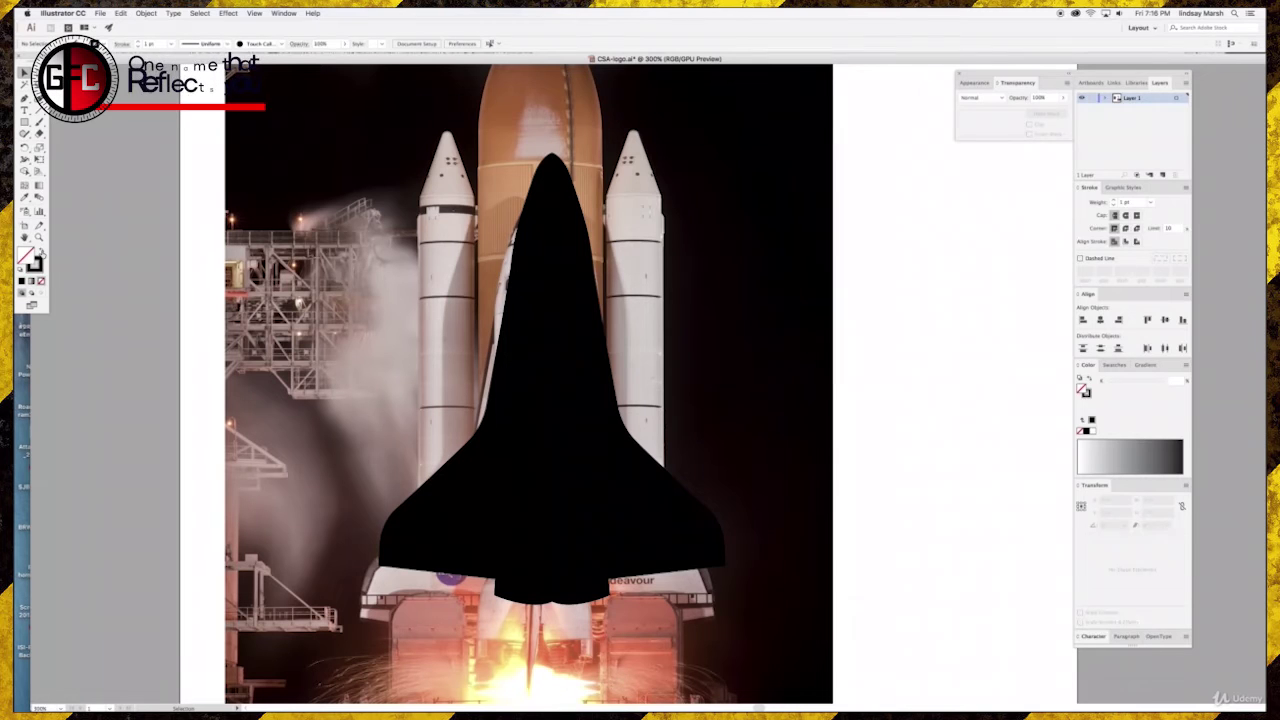
pyautogui.click(552, 430)
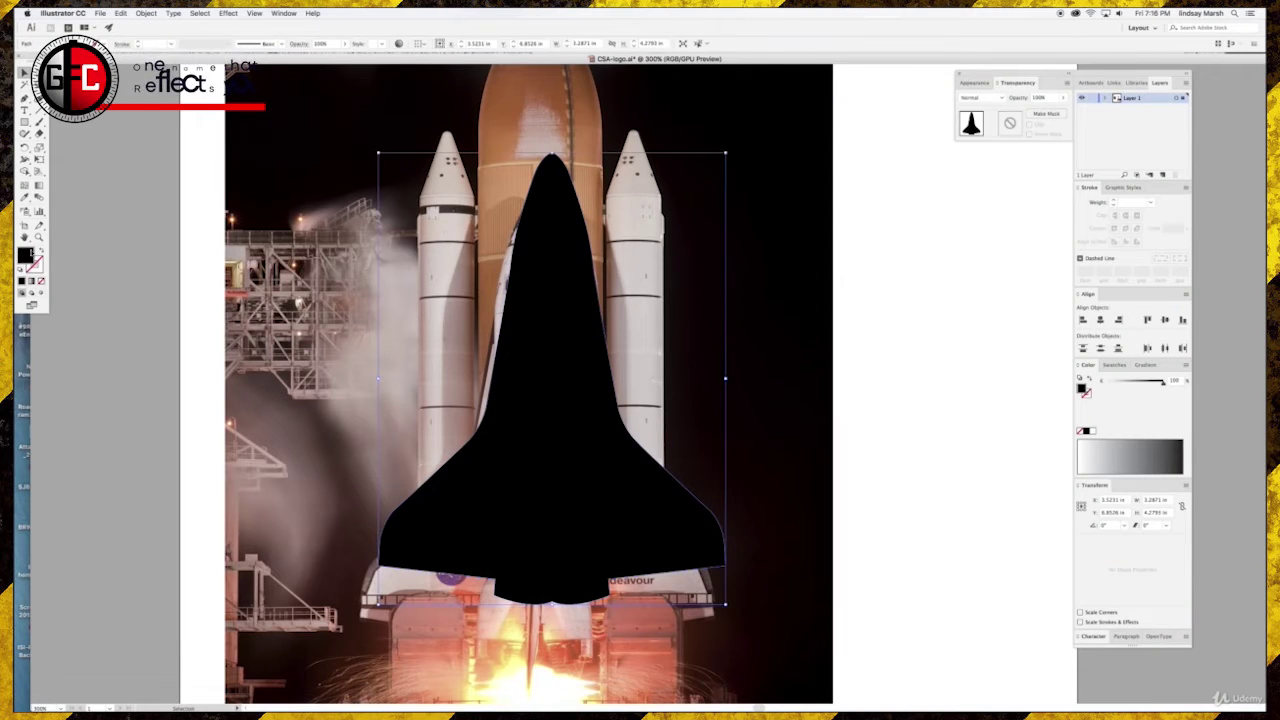
pyautogui.click(40, 252)
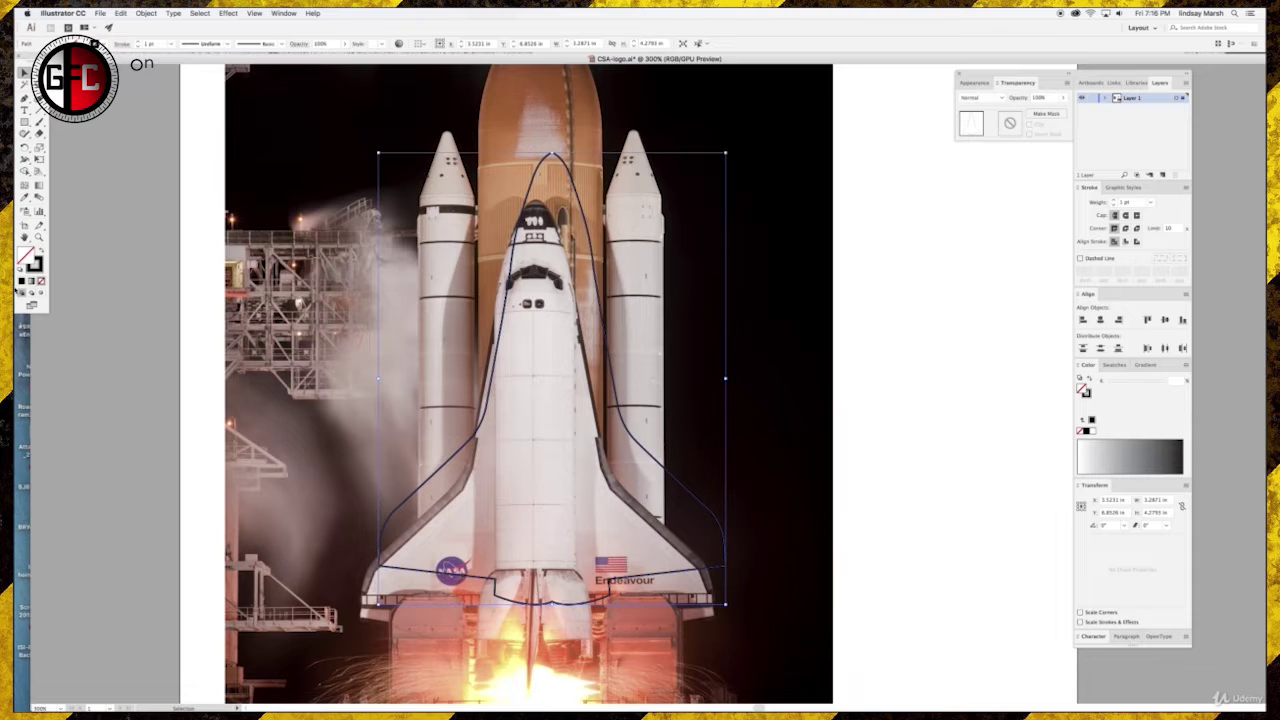
# - Recolour the shuttle outline's stroke light grey and set its weight to 3 pt
pyautogui.doubleClick(36, 265)
pyautogui.click(731, 536)
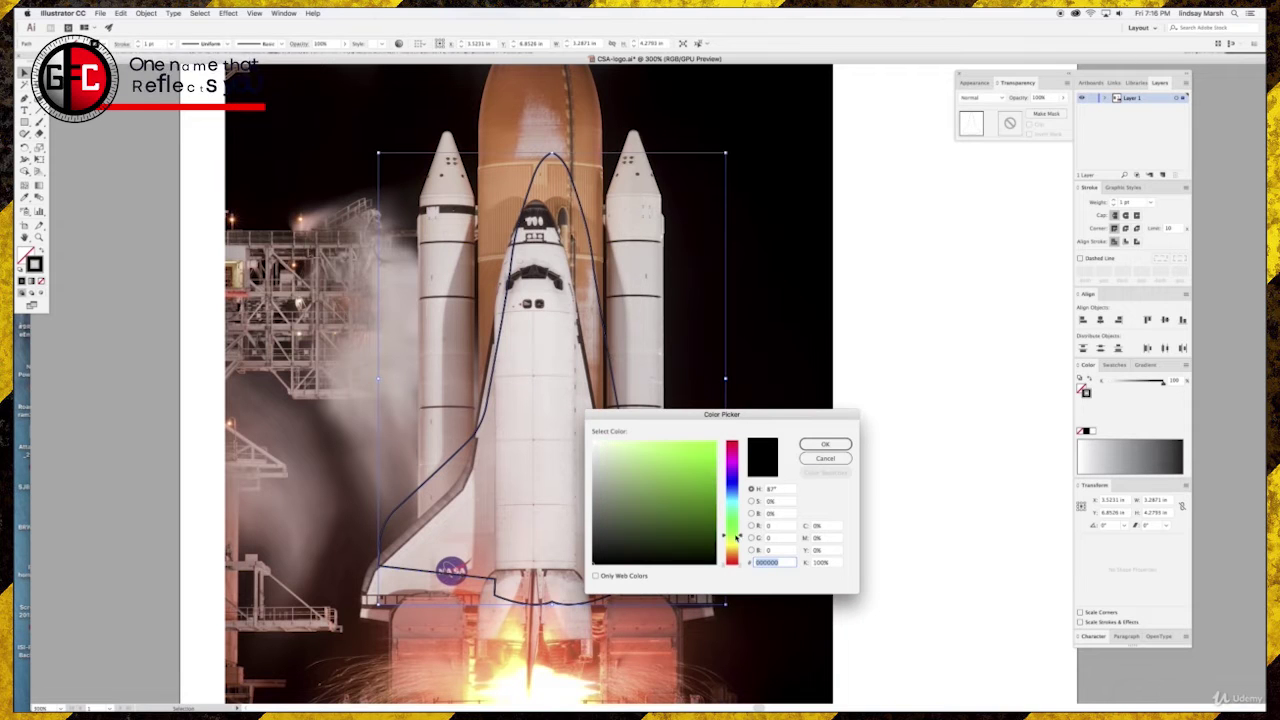
pyautogui.click(825, 443)
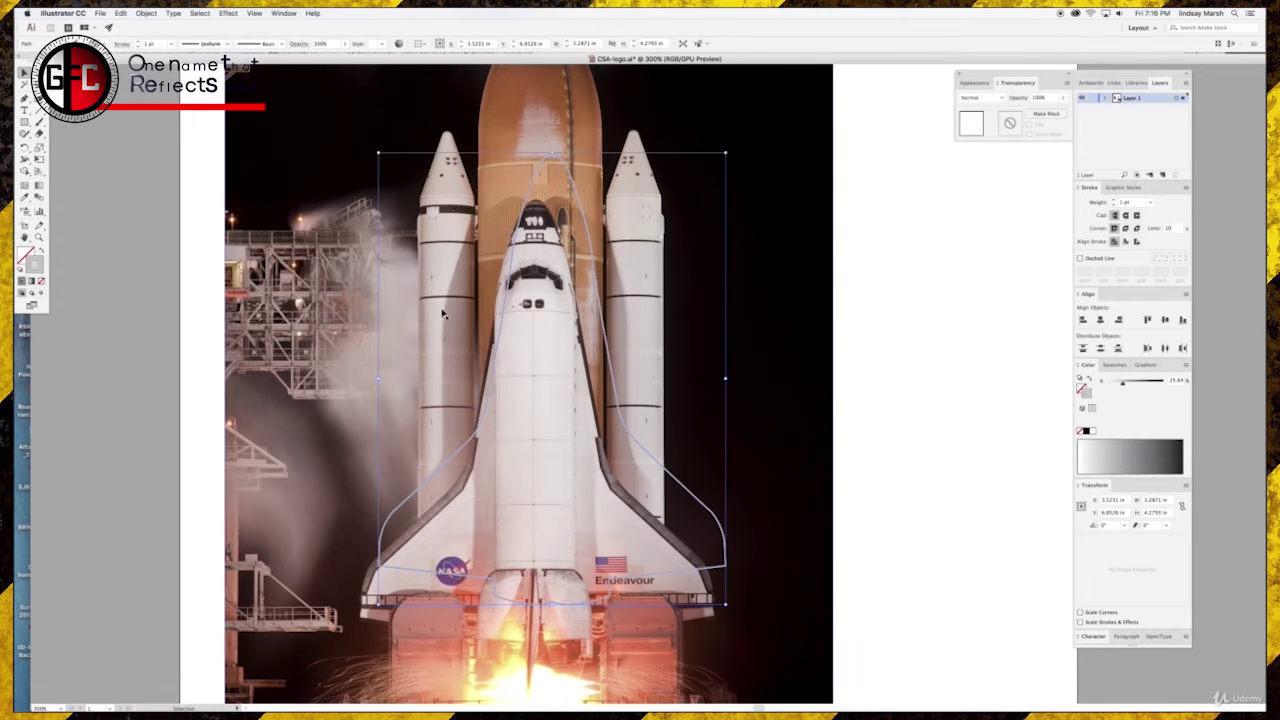
pyautogui.click(1114, 201)
pyautogui.click(1114, 201)
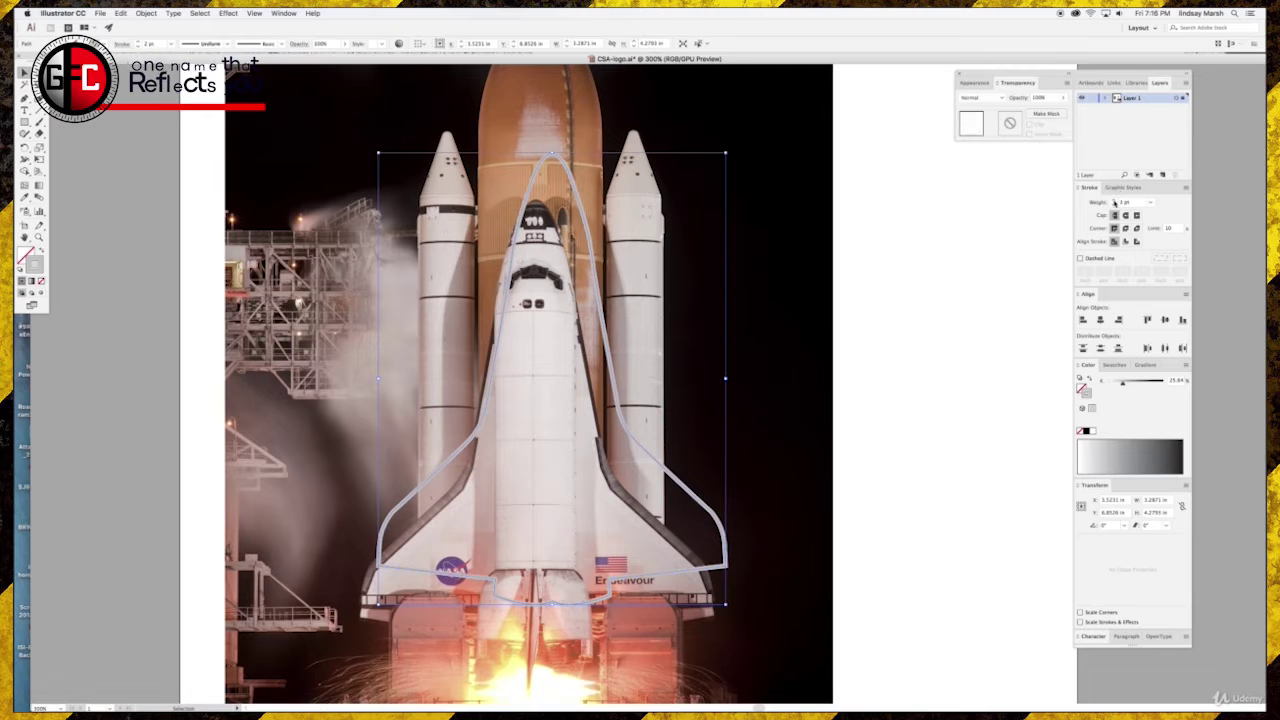
# - Try to recolour the selected shuttle outline bright green
pyautogui.click(965, 318)
pyautogui.click(597, 315)
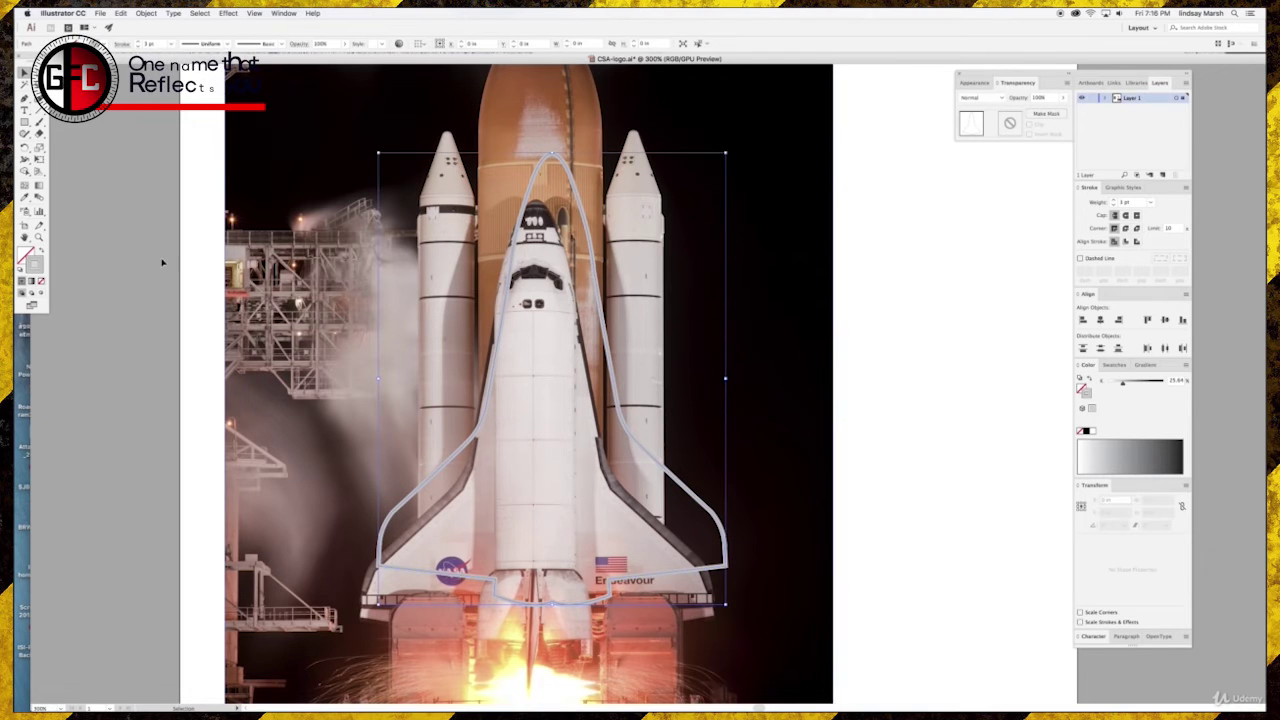
pyautogui.doubleClick(35, 263)
pyautogui.click(697, 442)
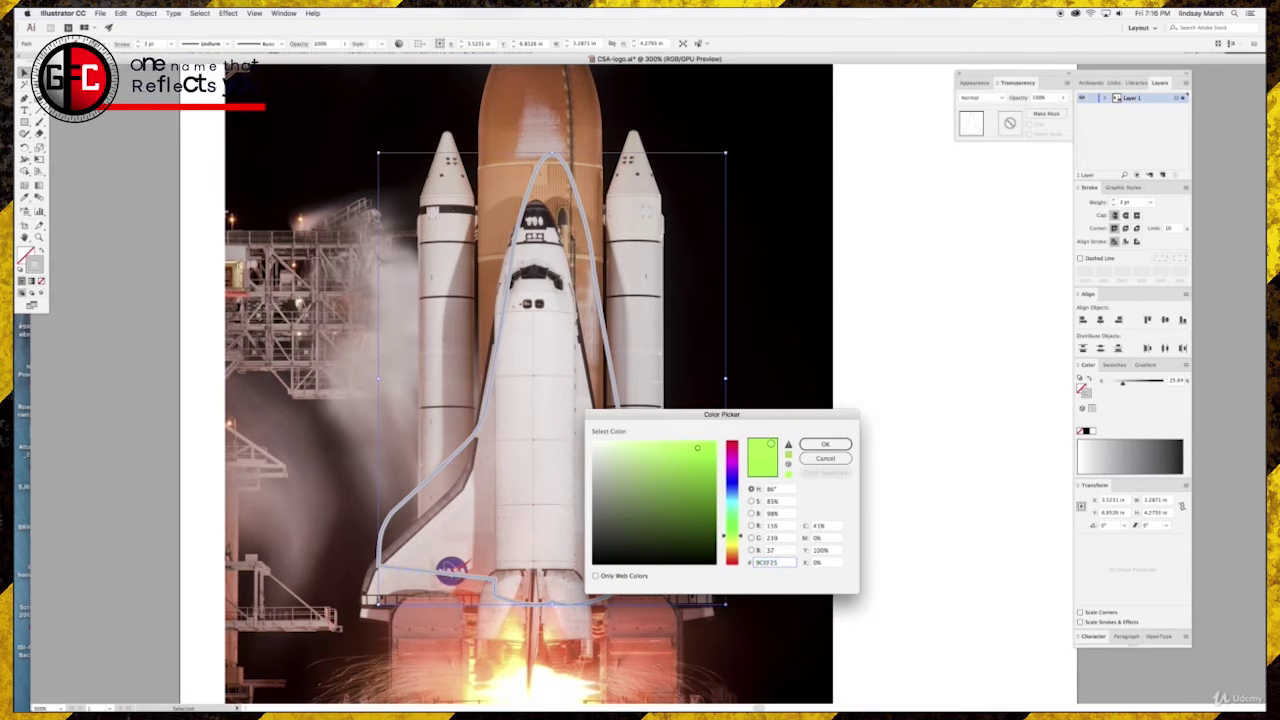
pyautogui.click(823, 444)
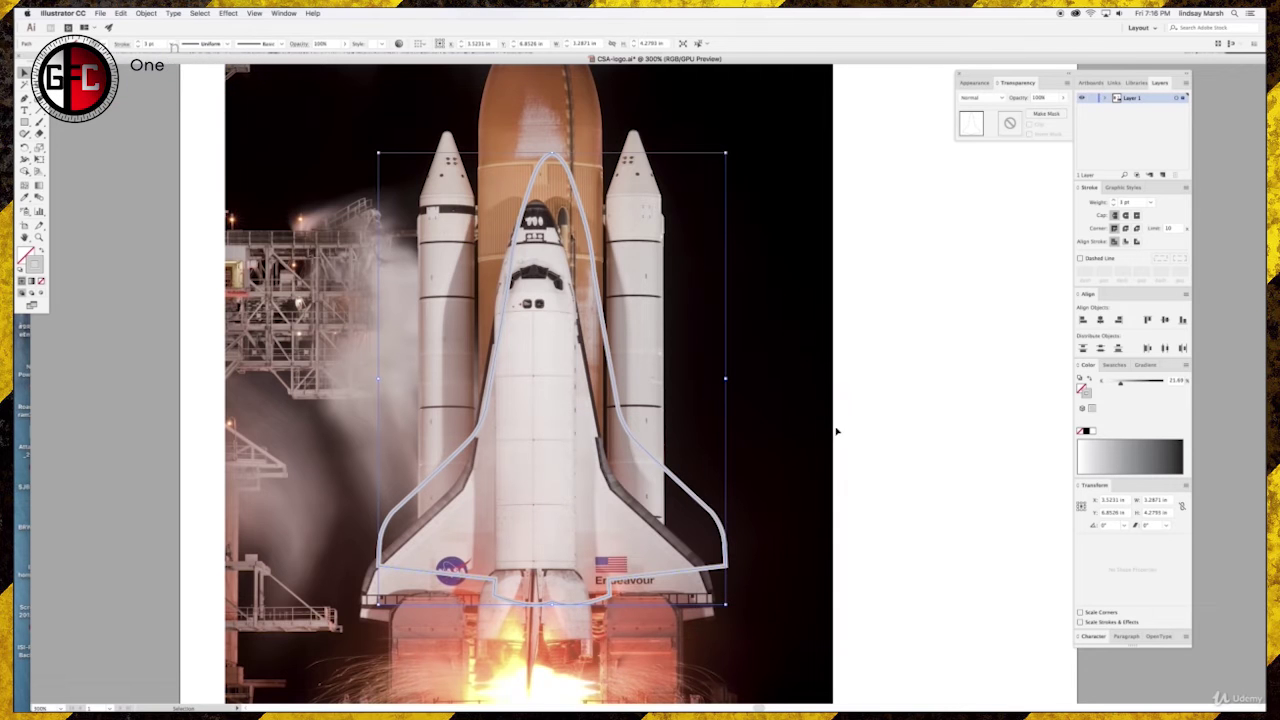
# - Move the reference photo so its shuttle lines up with the grey outline, and lock the photo in place
pyautogui.moveTo(640, 126)
pyautogui.mouseDown()
pyautogui.moveTo(675, 211)
pyautogui.moveTo(654, 114)
pyautogui.mouseUp()
pyautogui.moveTo(677, 231)
pyautogui.mouseDown()
pyautogui.moveTo(681, 206)
pyautogui.moveTo(686, 229)
pyautogui.mouseUp()
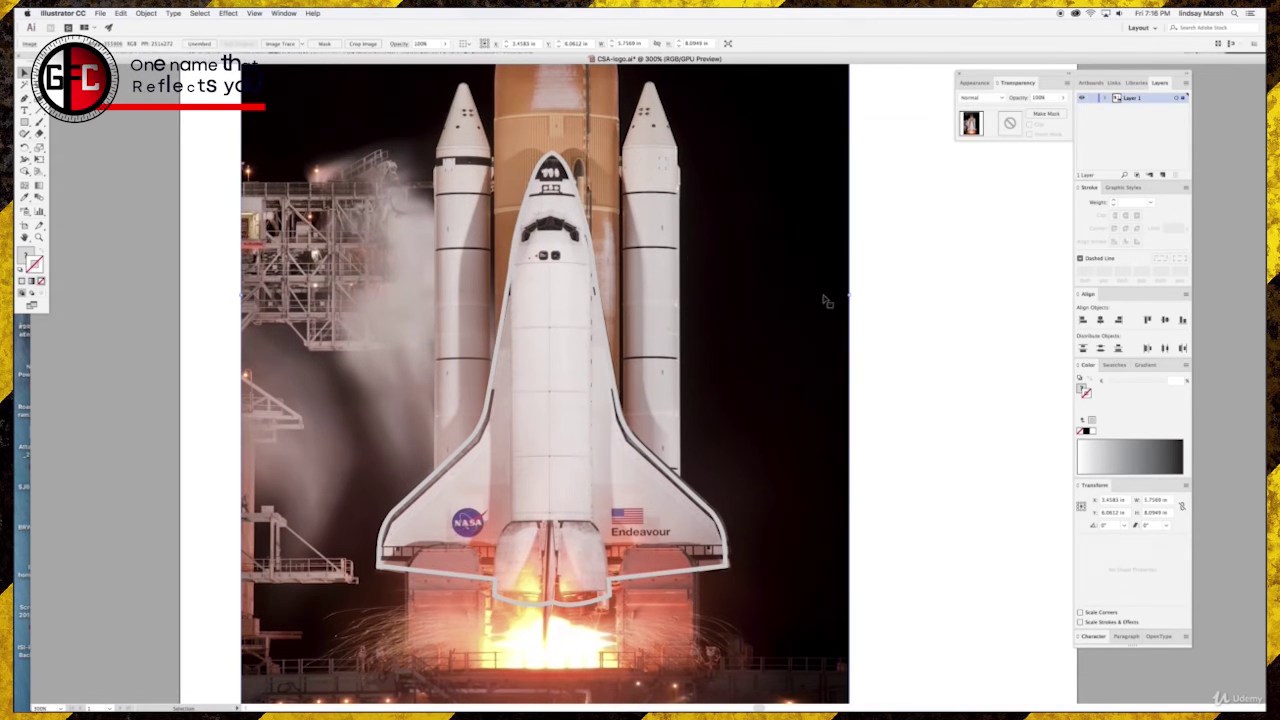
pyautogui.press('super+2')
# - Trace the left edge of the orange fuel tank with the Pen tool, from its tip down past the booster's nose
pyautogui.scroll(1, 600, 334)
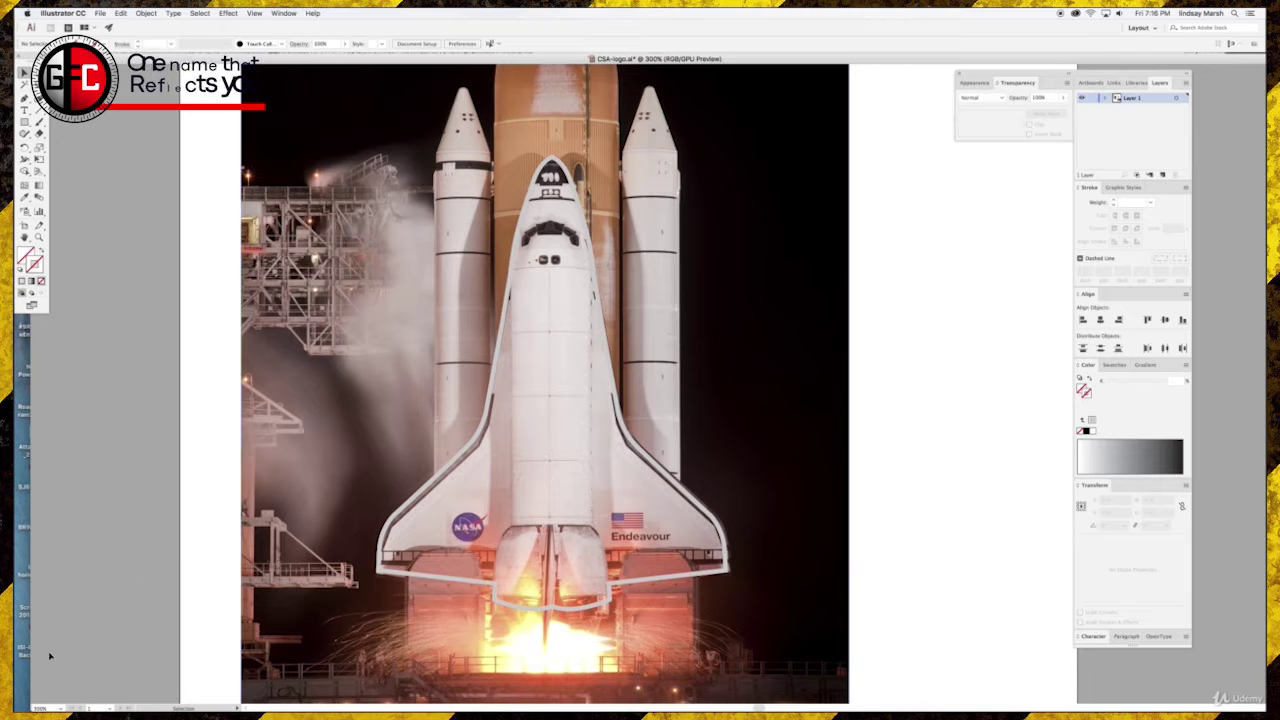
pyautogui.scroll(5, 571, 443)
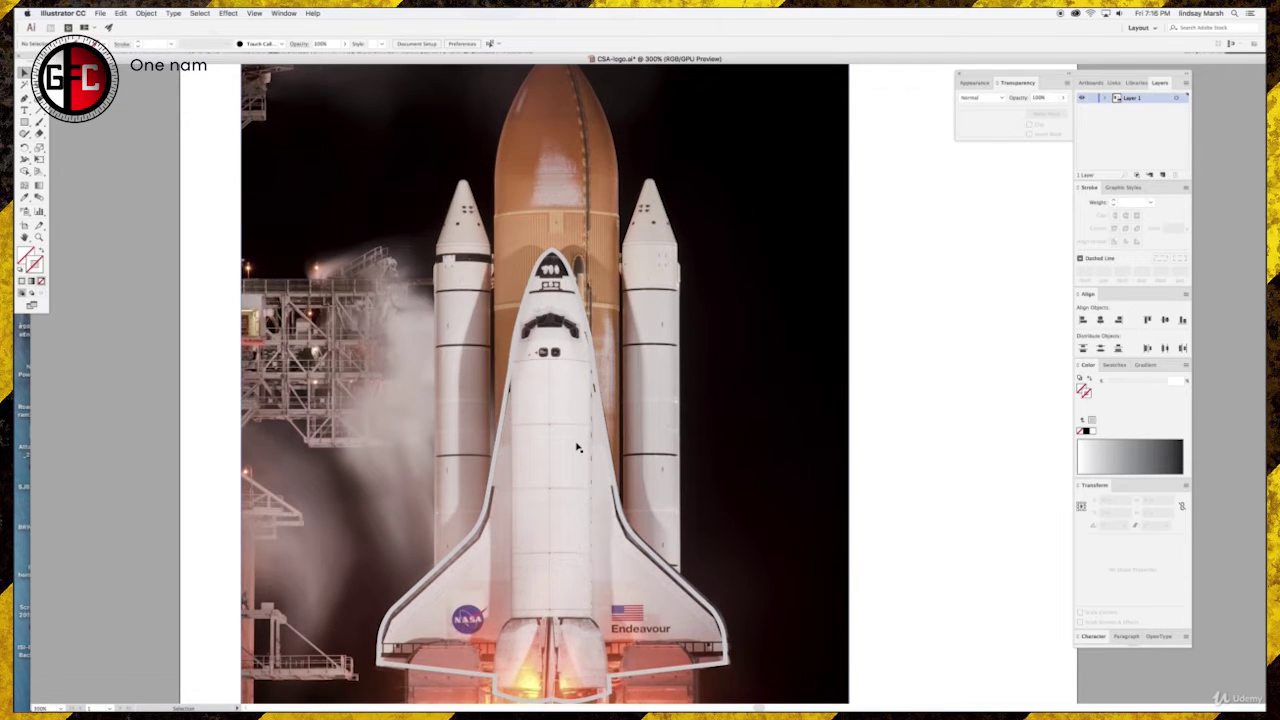
pyautogui.scroll(4, 577, 447)
pyautogui.press('p')
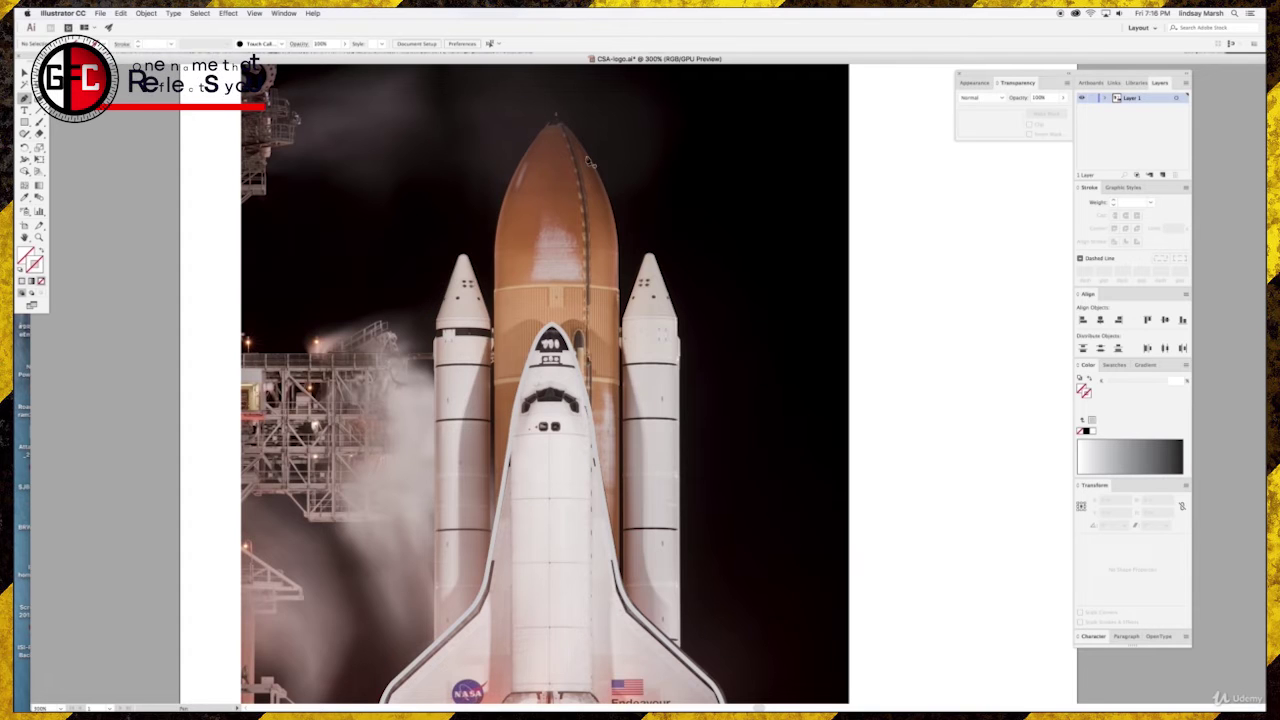
pyautogui.click(558, 115)
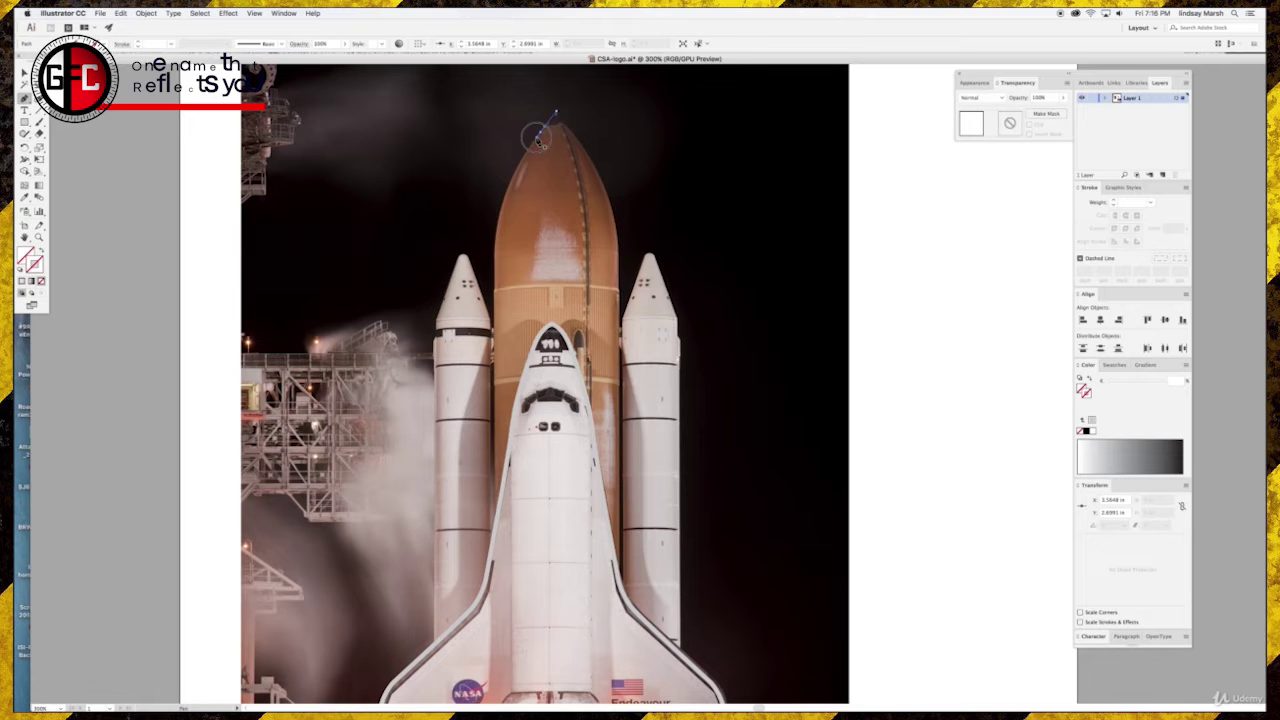
pyautogui.moveTo(523, 160); pyautogui.dragTo(506, 191)
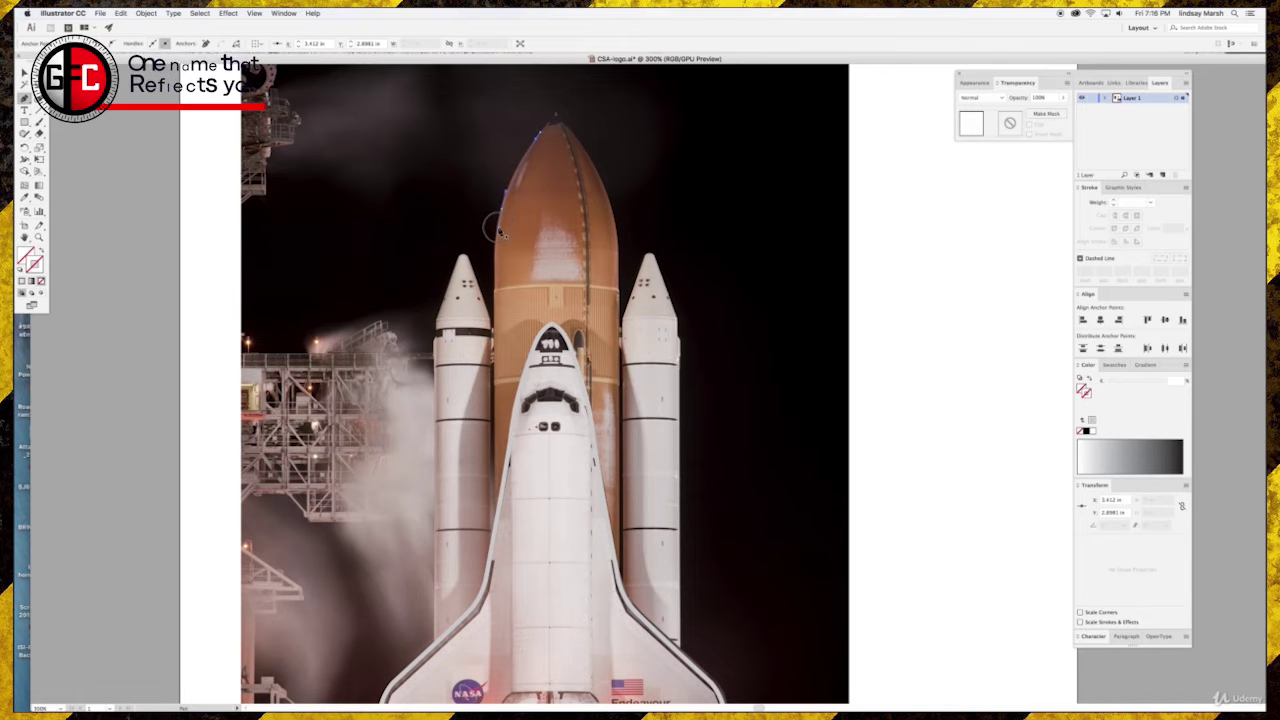
pyautogui.click(497, 237)
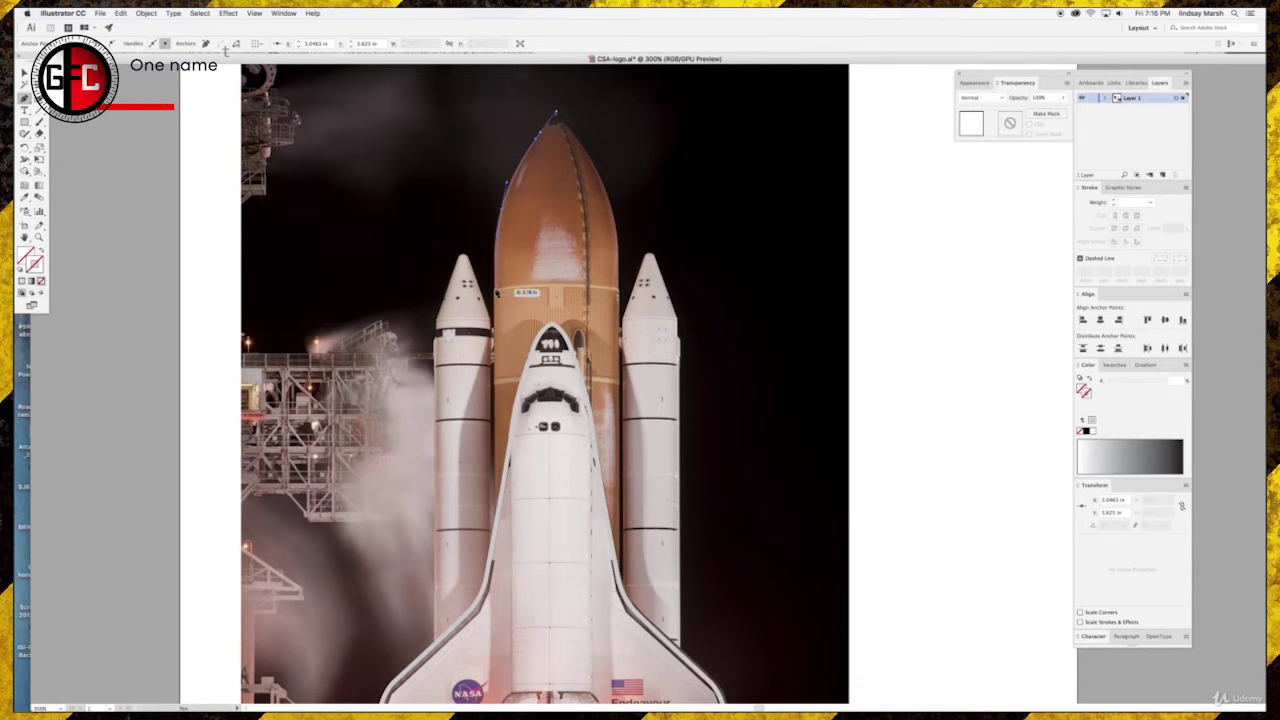
pyautogui.click(497, 308)
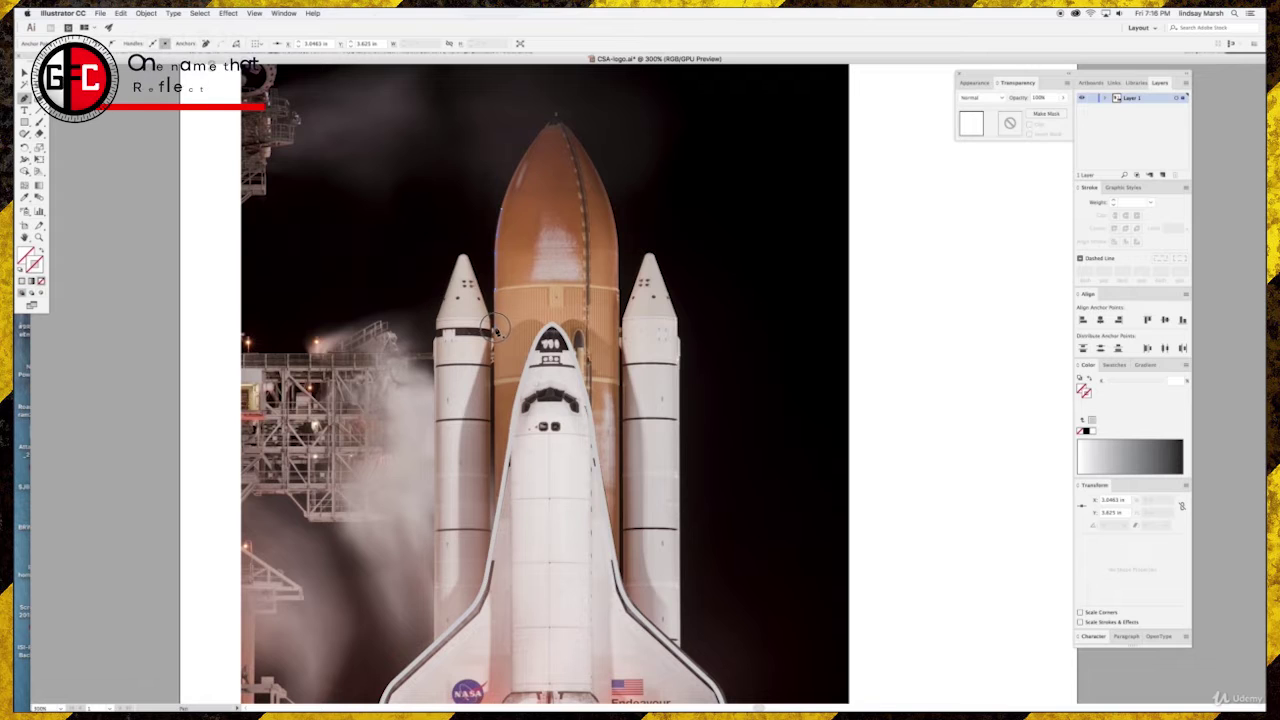
pyautogui.click(492, 345)
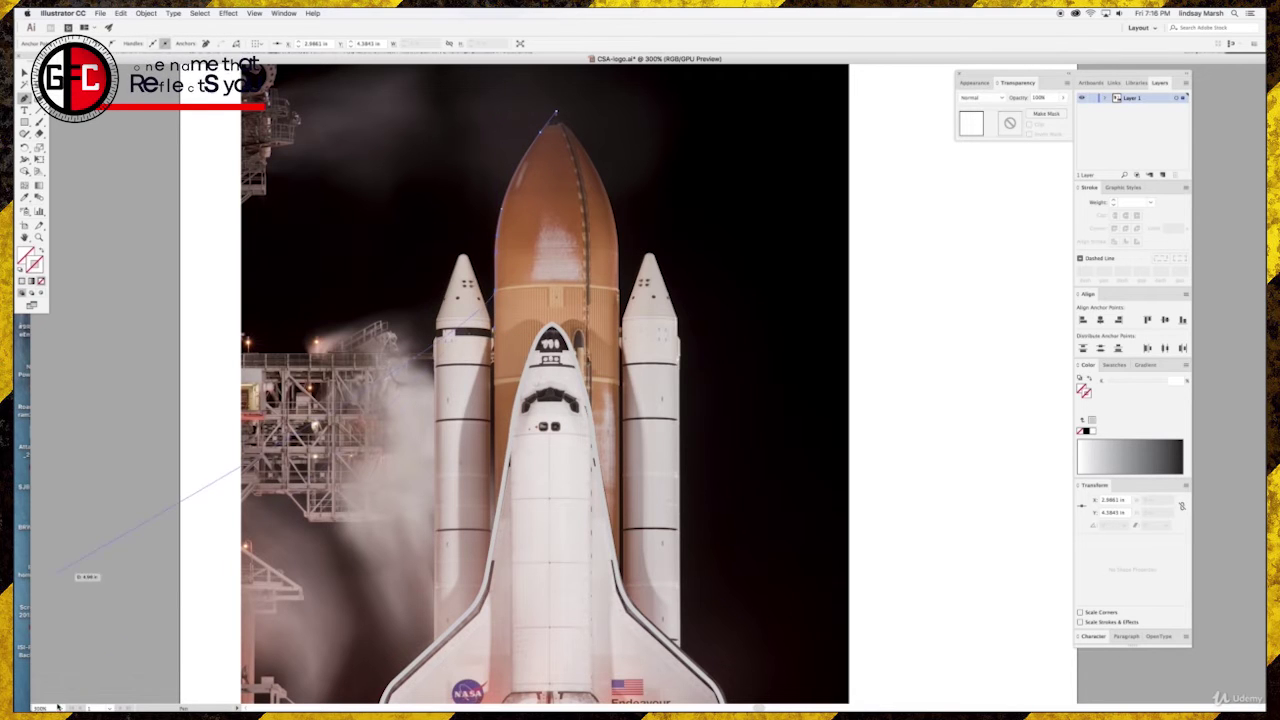
# - Extend the tank path down to the shuttle's base and close it at the tip with a straight vertical centre edge
pyautogui.press('super+minus')
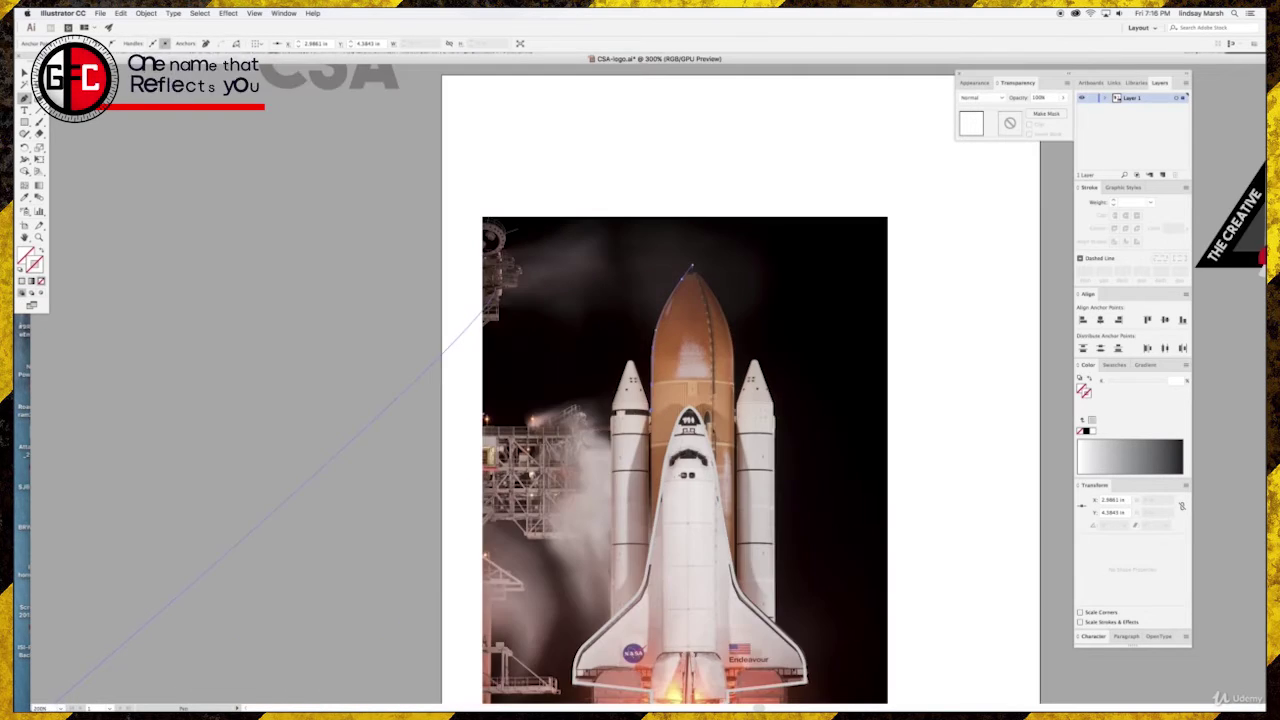
pyautogui.scroll(-2, 650, 628)
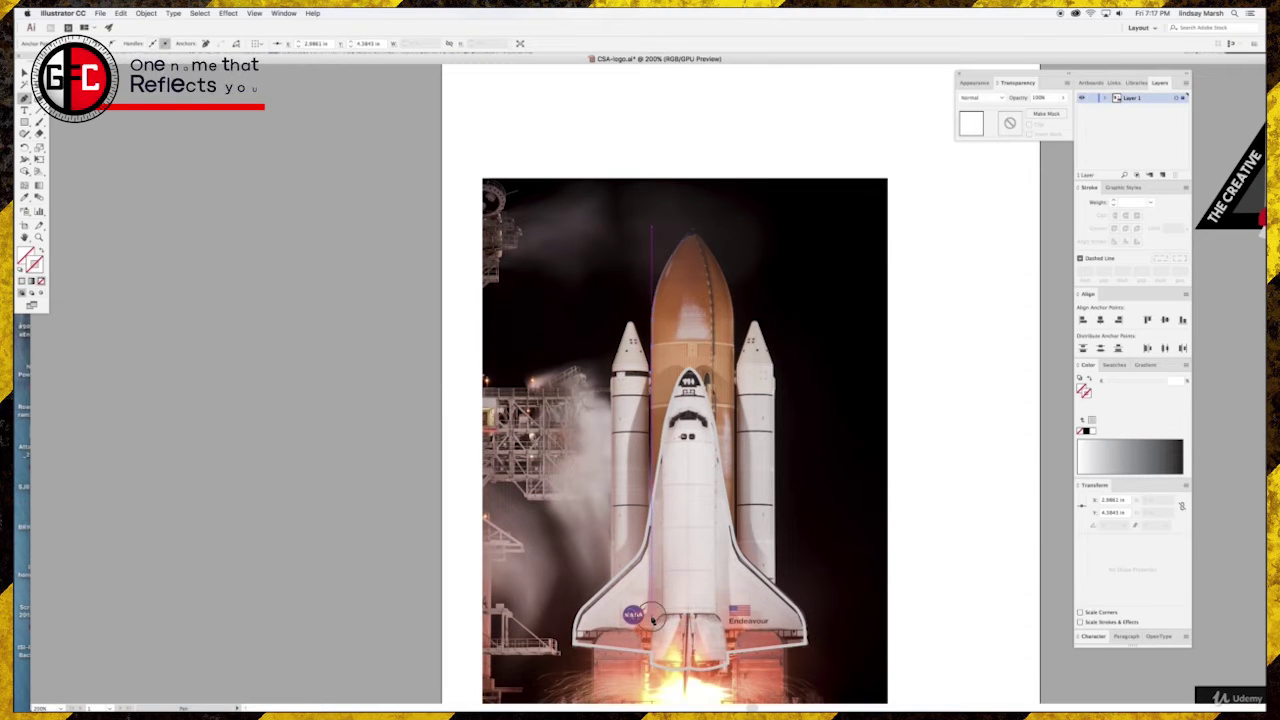
pyautogui.click(652, 620)
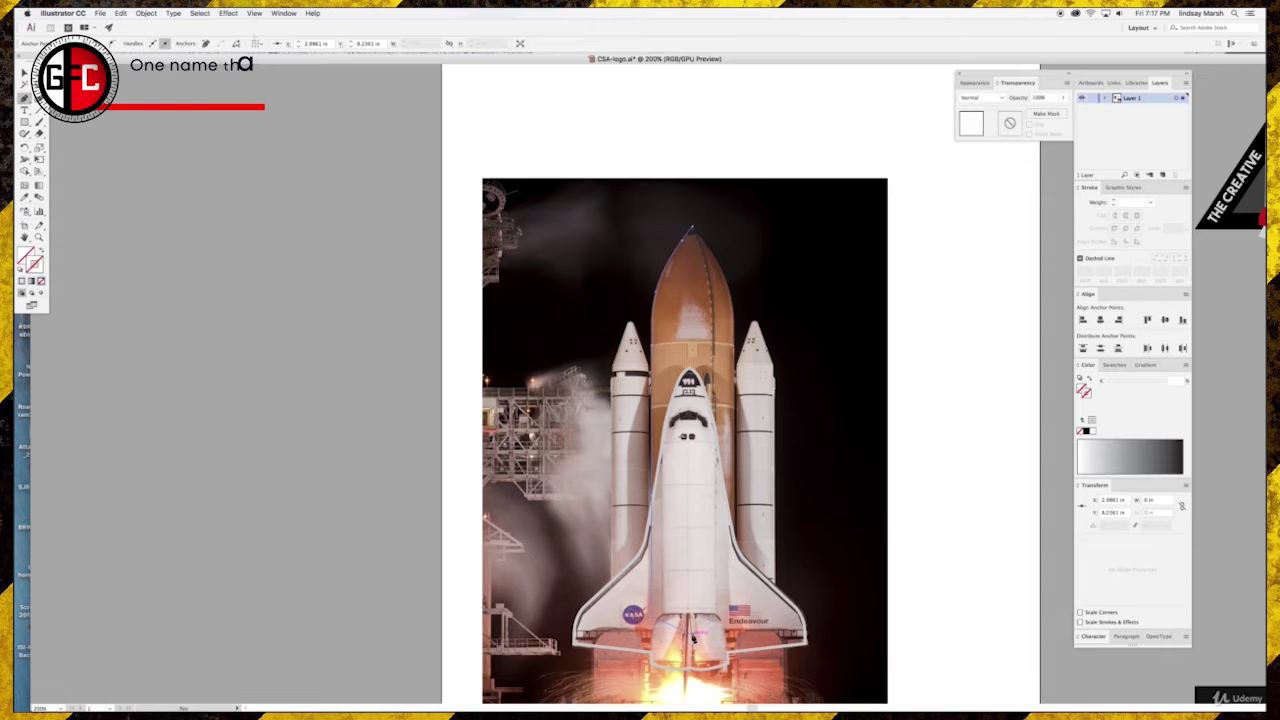
pyautogui.click(692, 230)
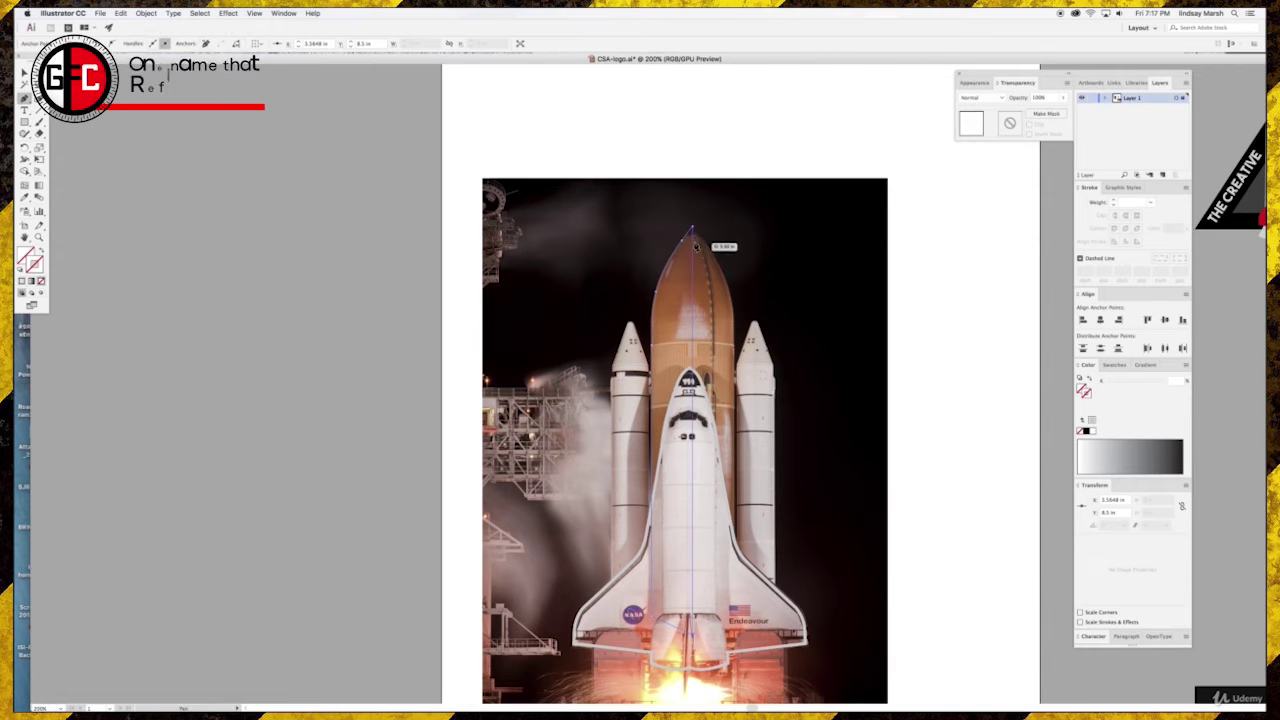
pyautogui.click(694, 229)
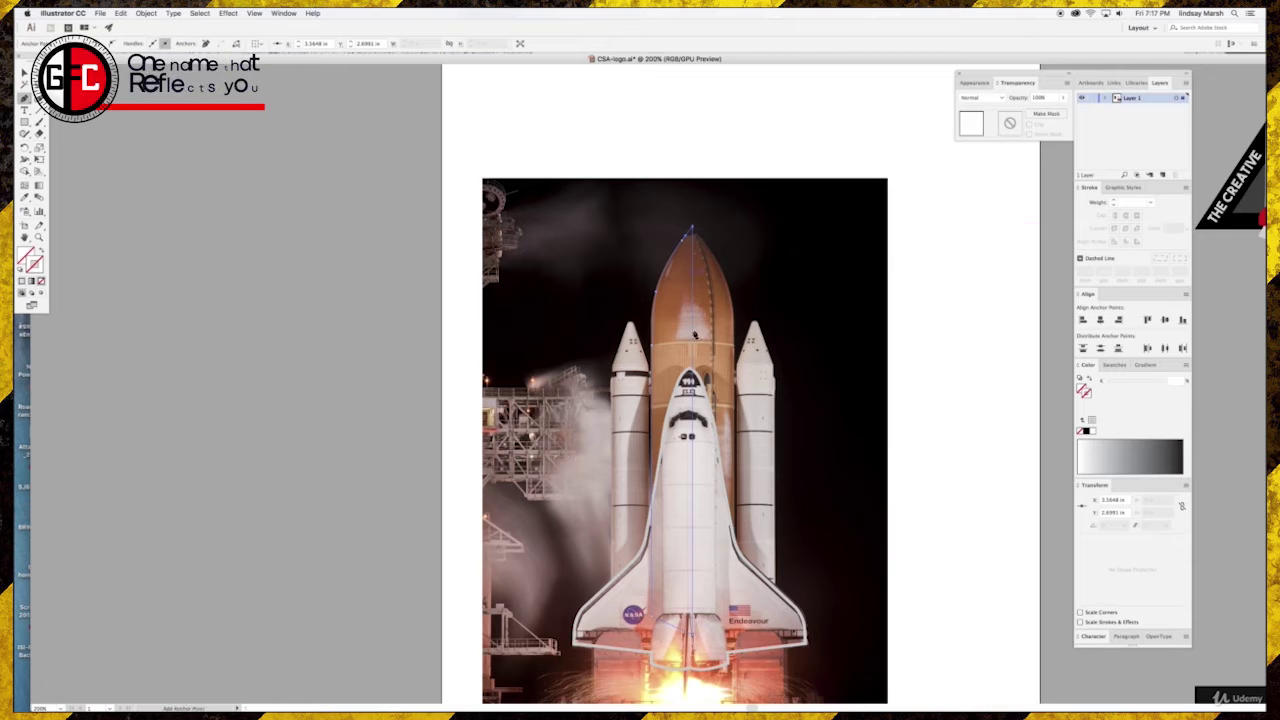
# - Fill the traced half of the tank with bright green 99E828
pyautogui.press('v')
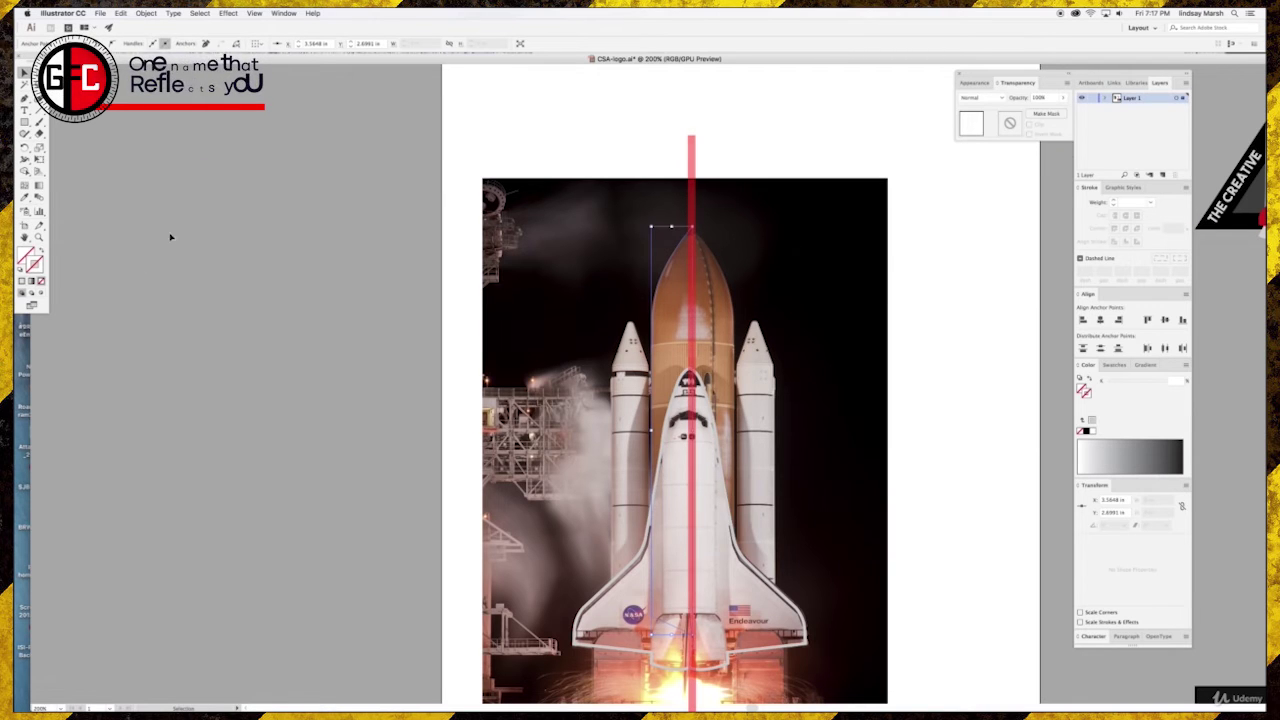
pyautogui.click(25, 197)
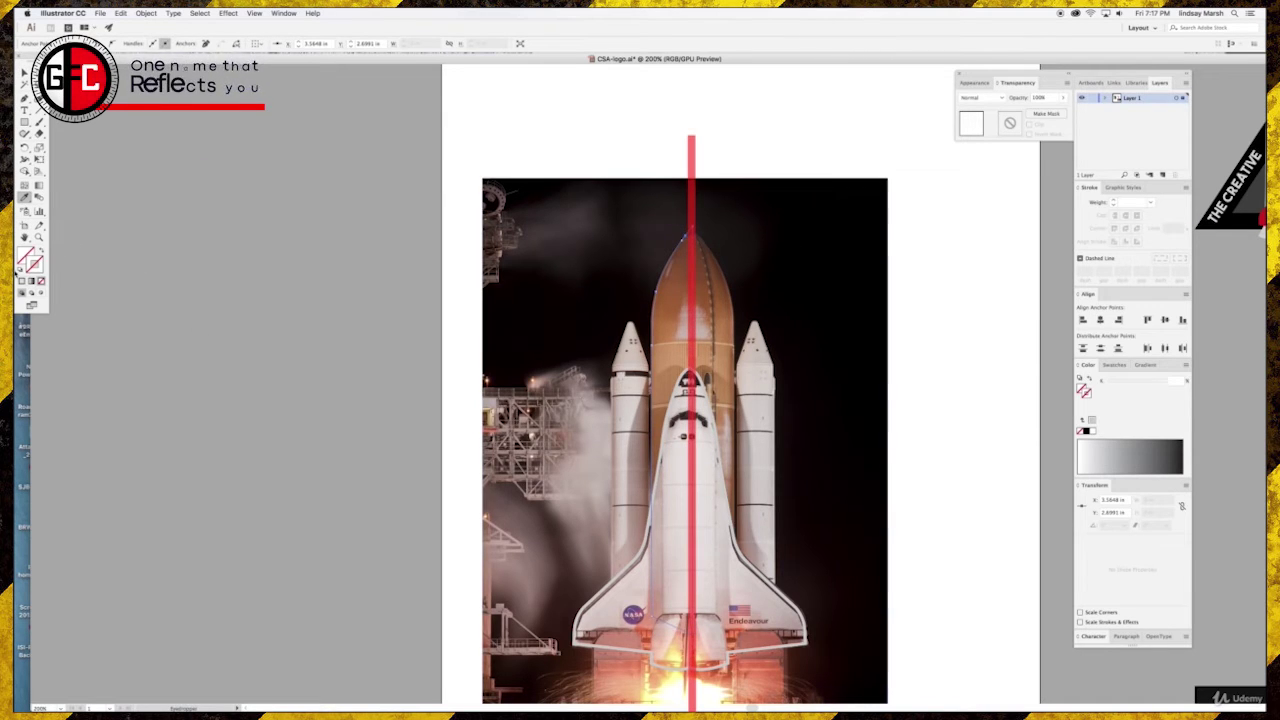
pyautogui.doubleClick(26, 256)
pyautogui.click(671, 463)
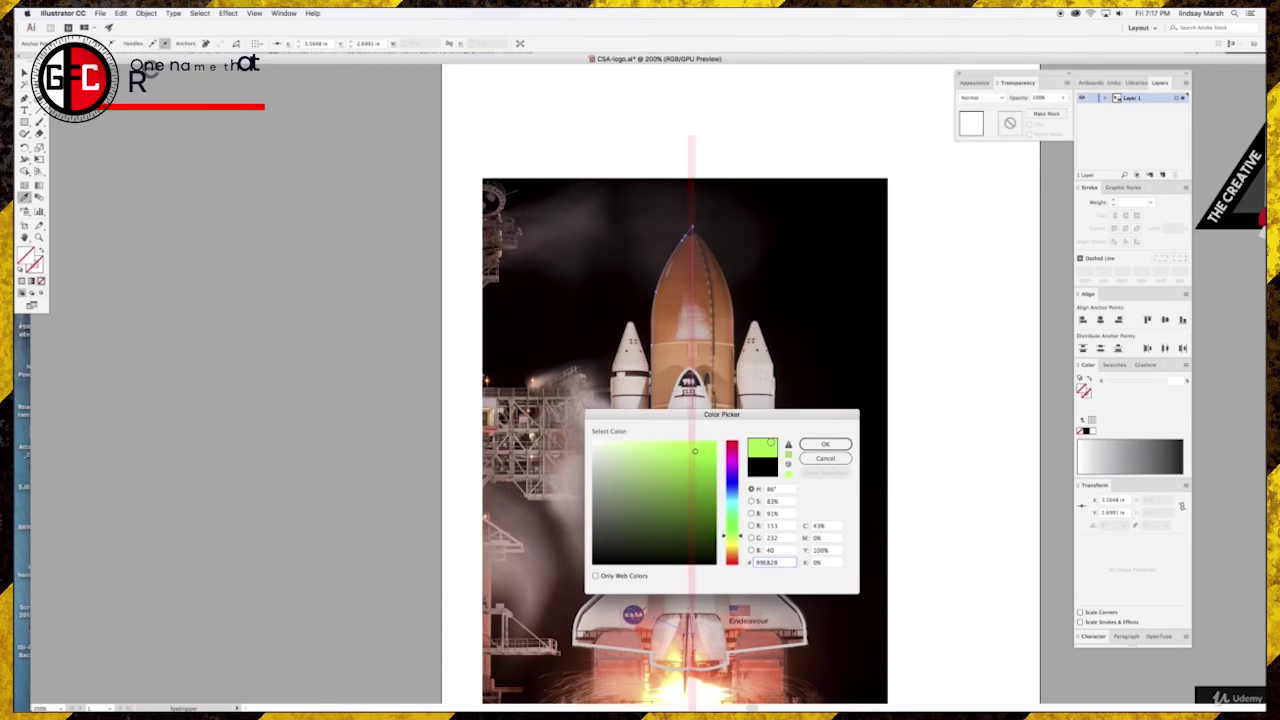
pyautogui.click(826, 445)
pyautogui.click(25, 72)
pyautogui.click(700, 355)
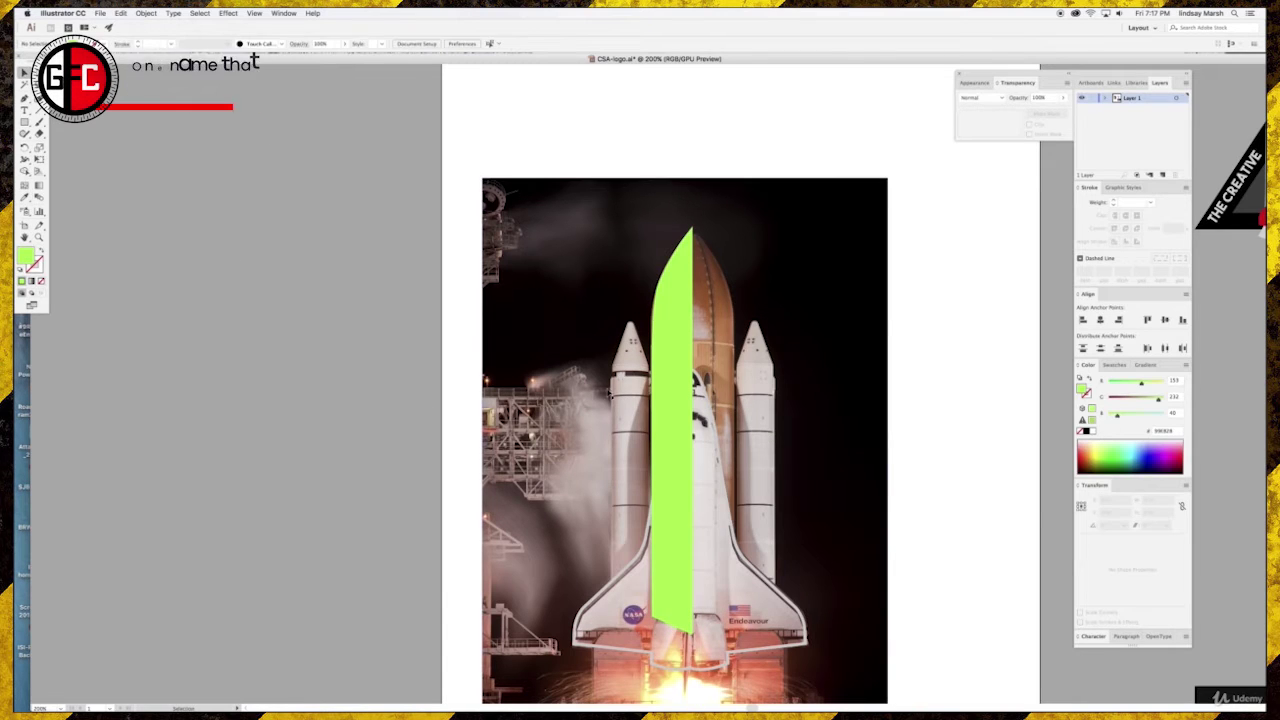
# - Send the green half tank behind the shuttle outline
pyautogui.click(668, 342)
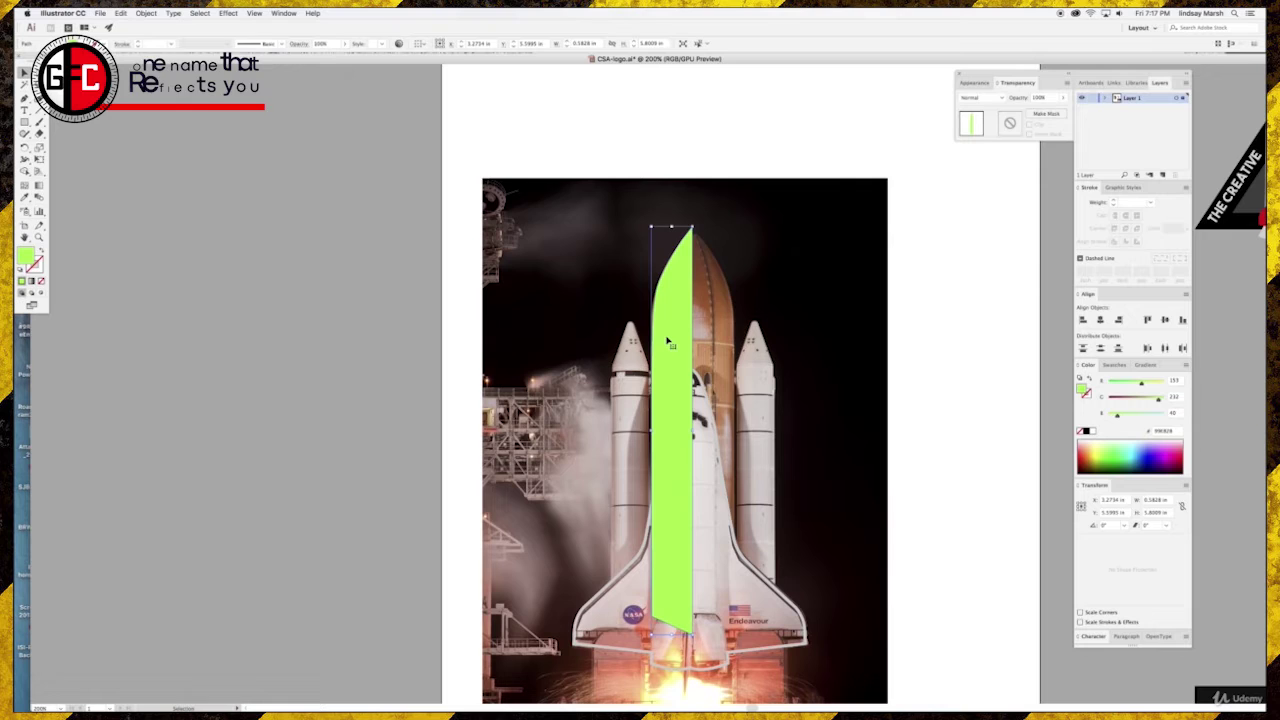
pyautogui.press('a')
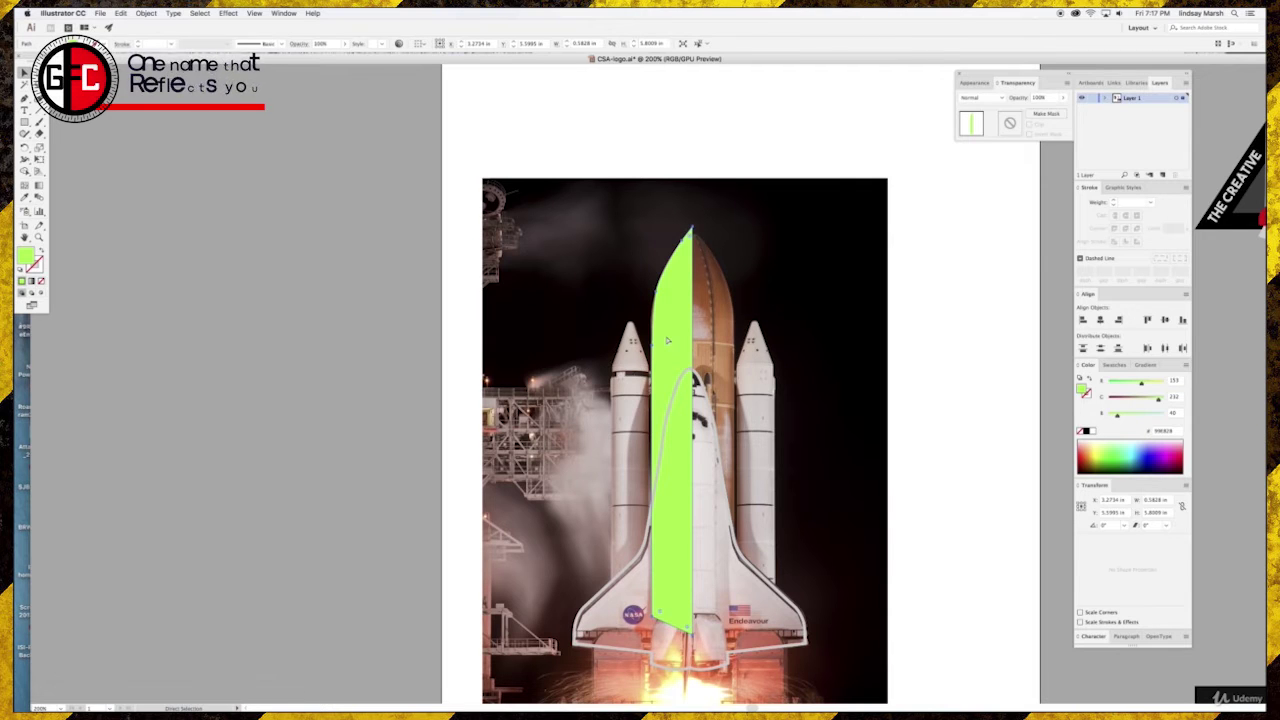
pyautogui.press('v')
pyautogui.click(697, 379)
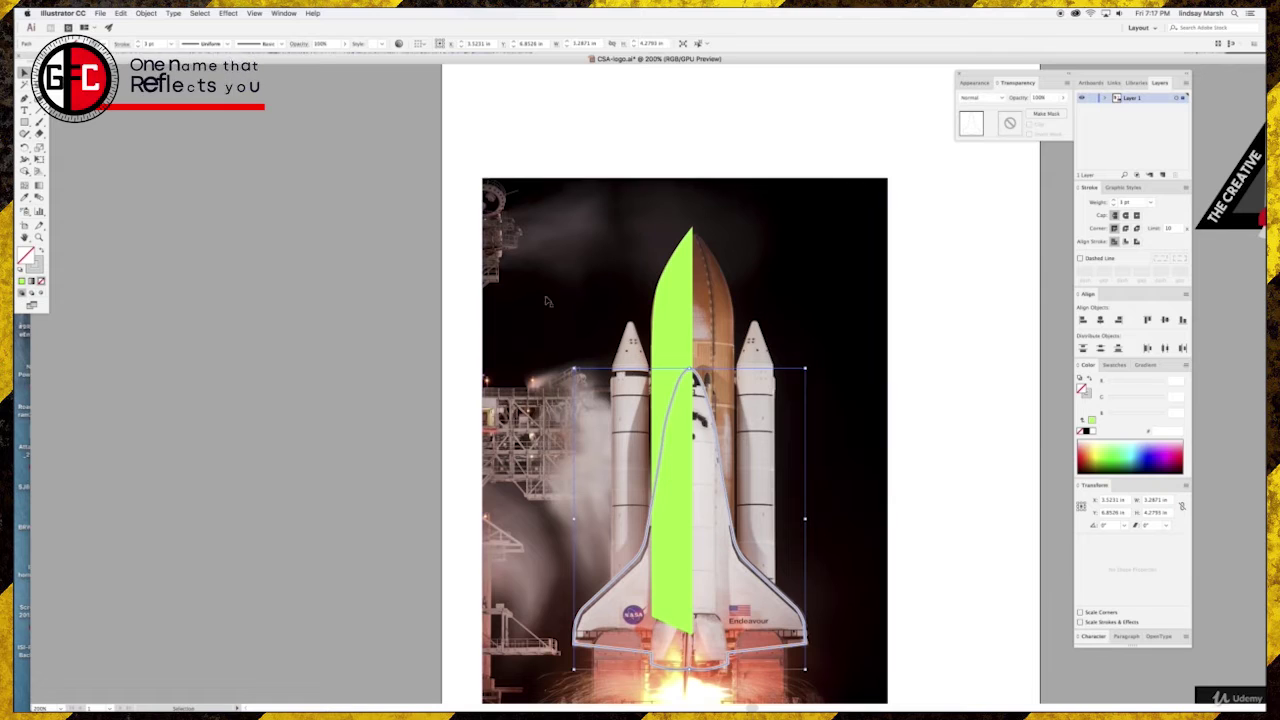
# - Build the tank's other half from a vertically reflected copy, and butt it against the original half beside the artboard
pyautogui.click(668, 288)
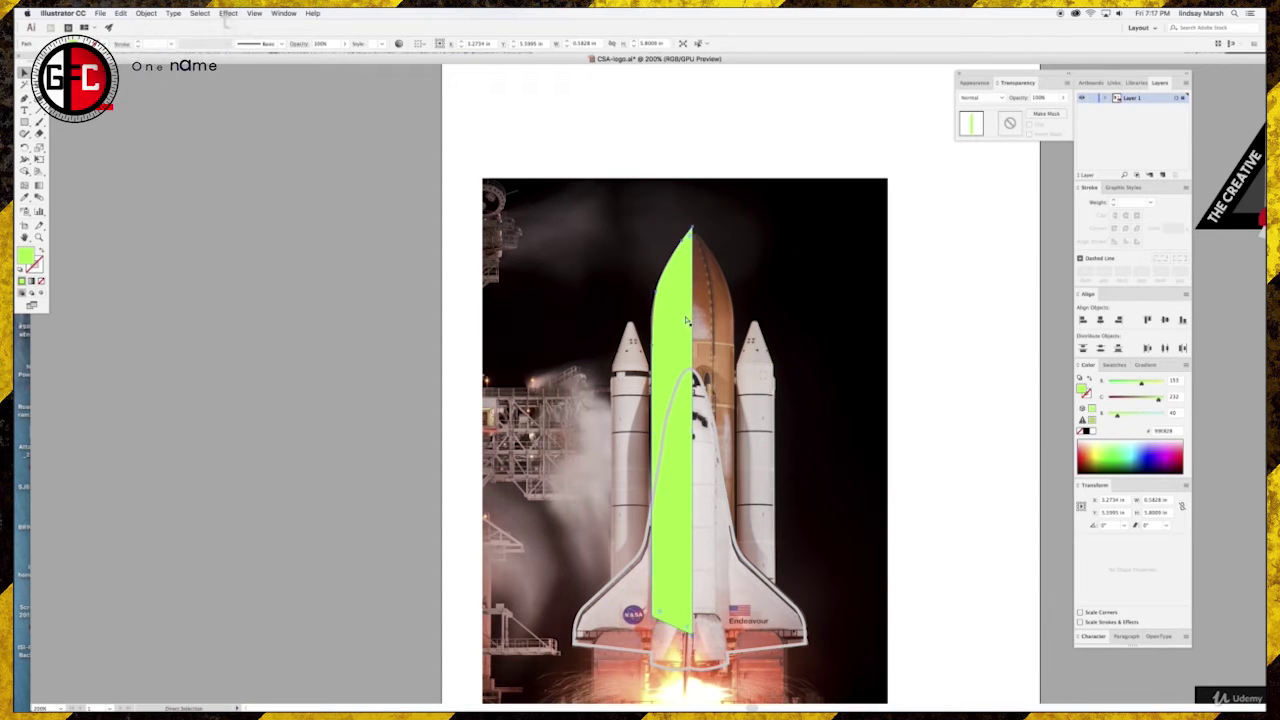
pyautogui.press('super+v')
pyautogui.click(147, 12)
pyautogui.moveTo(170, 25)
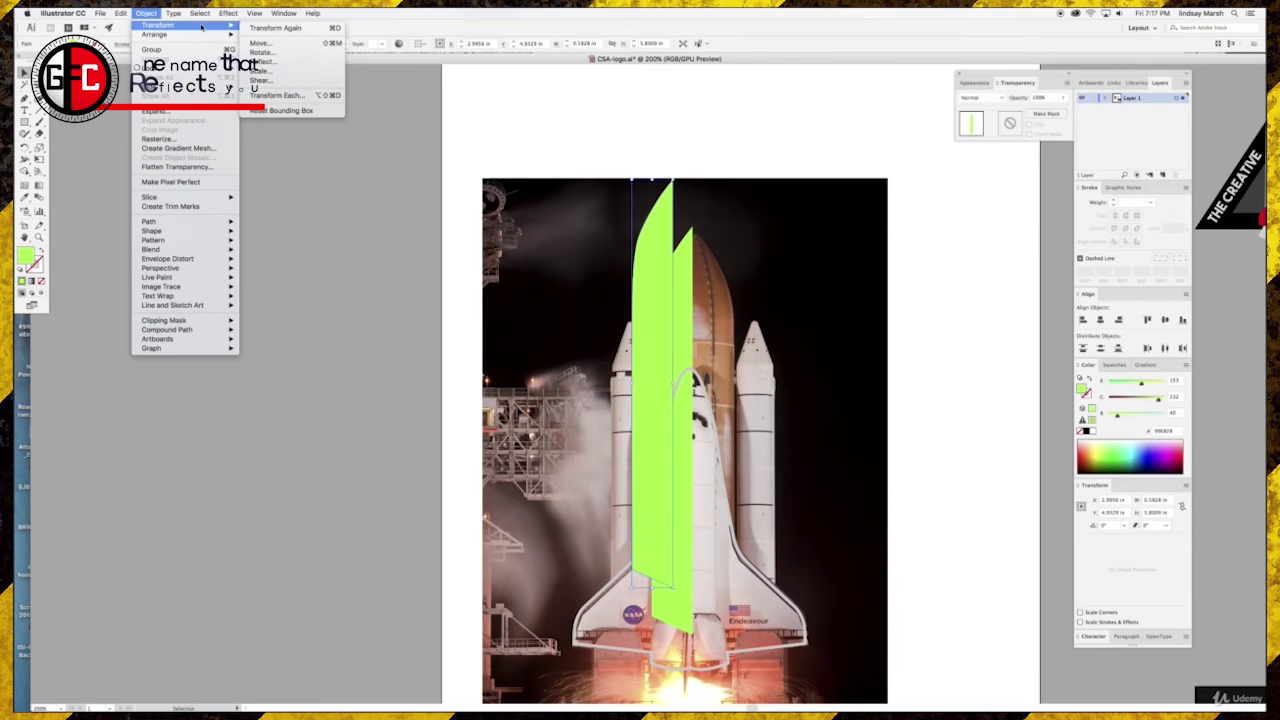
pyautogui.click(265, 62)
pyautogui.click(629, 373)
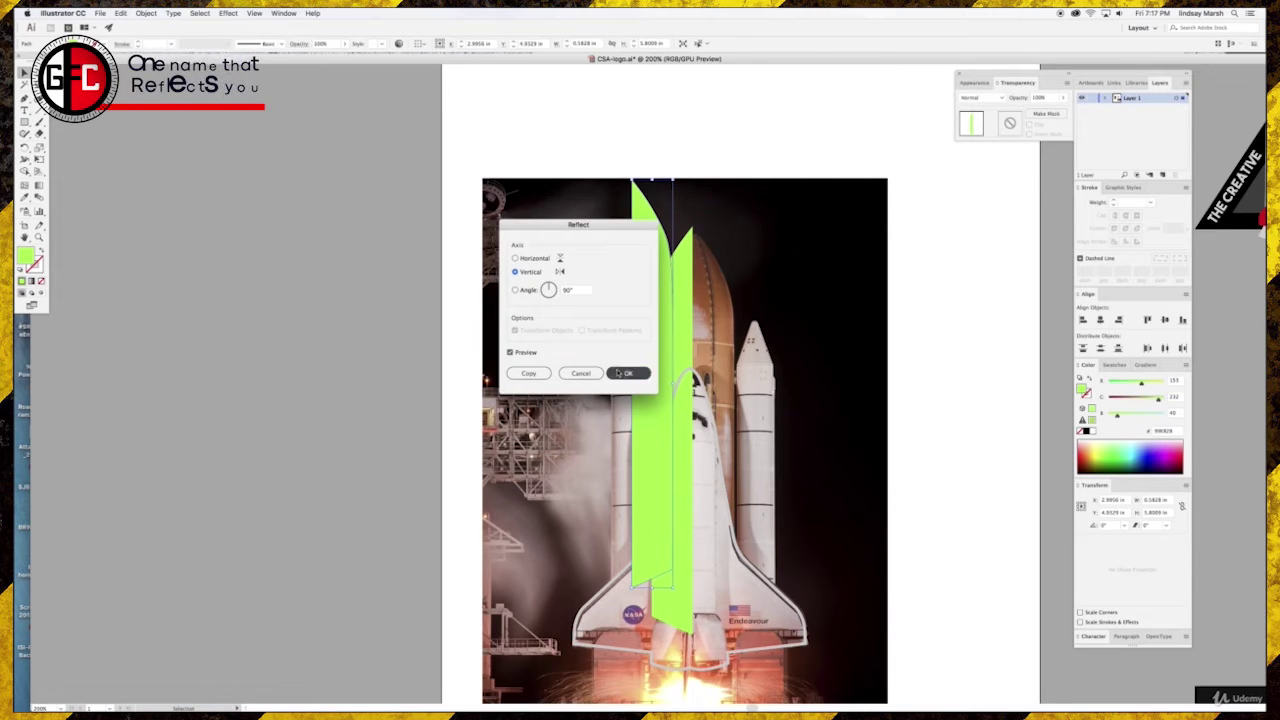
pyautogui.moveTo(686, 273); pyautogui.dragTo(379, 289)
pyautogui.click(243, 186)
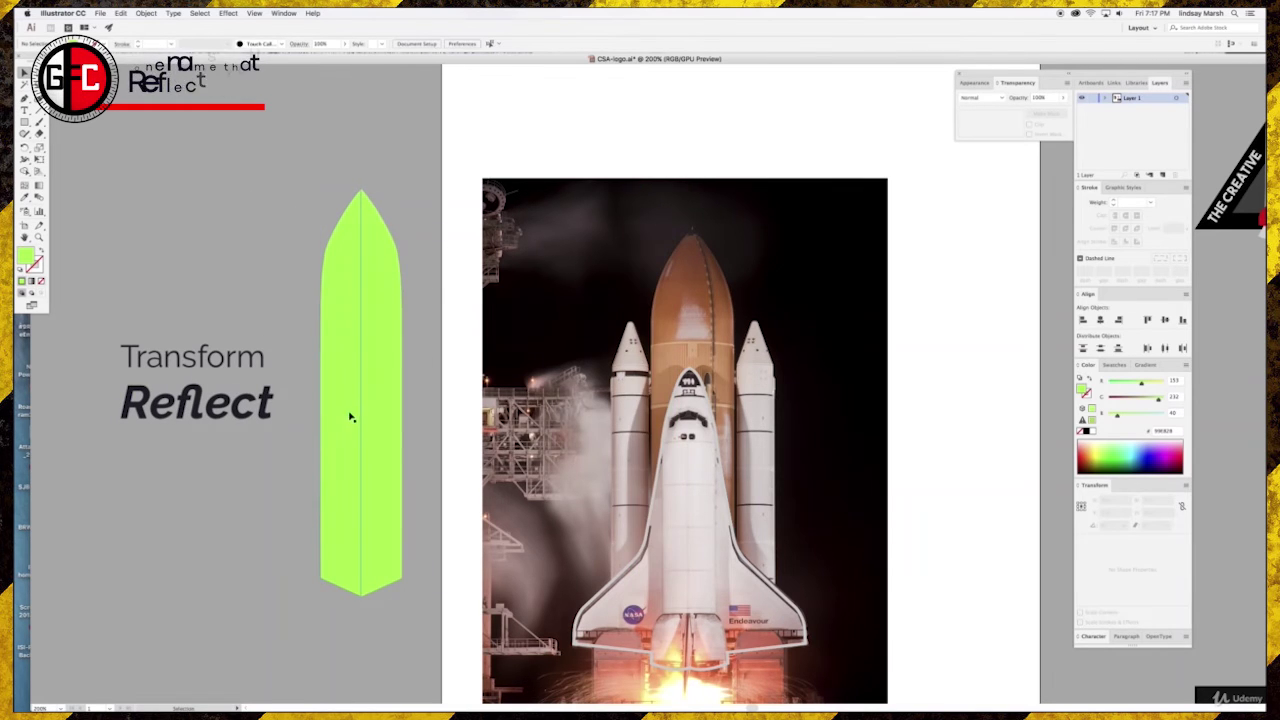
# - Merge the two green halves with the Shape Builder tool, and place the full tank over the photo's orange tank
pyautogui.click(399, 397)
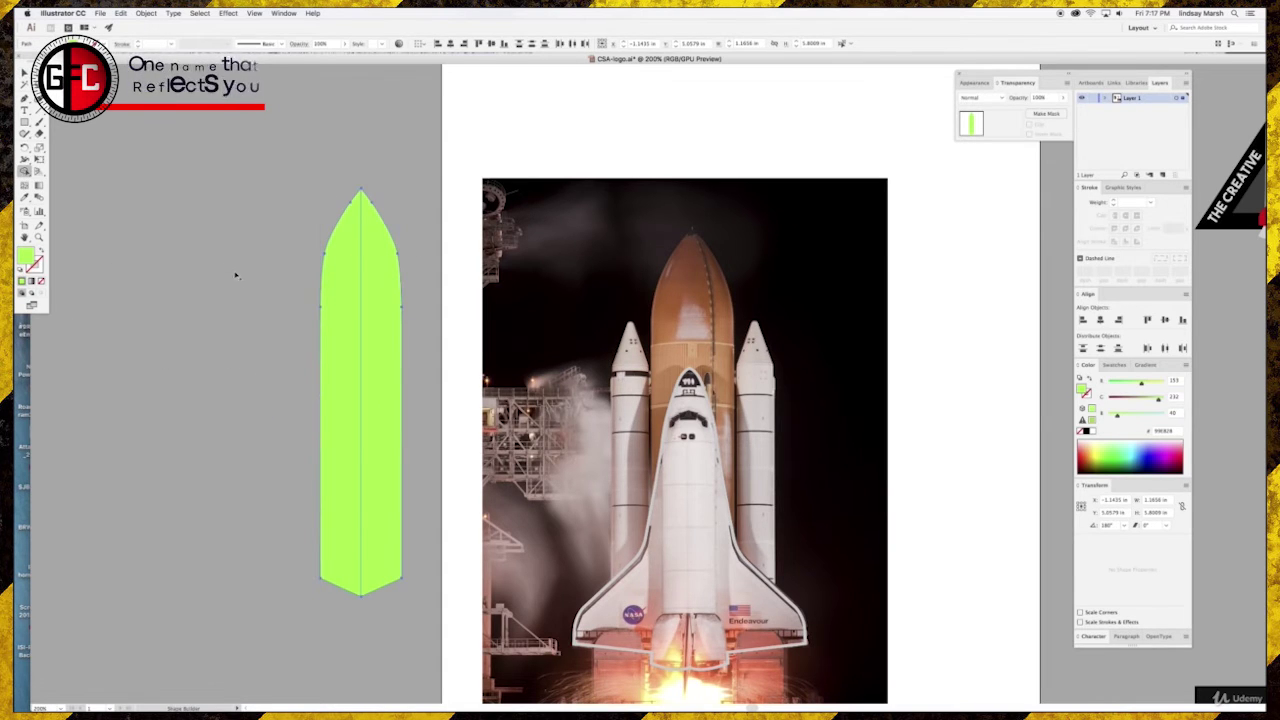
pyautogui.moveTo(285, 268)
pyautogui.mouseDown()
pyautogui.moveTo(694, 377)
pyautogui.moveTo(694, 352)
pyautogui.mouseUp()
pyautogui.click(23, 72)
pyautogui.click(270, 240)
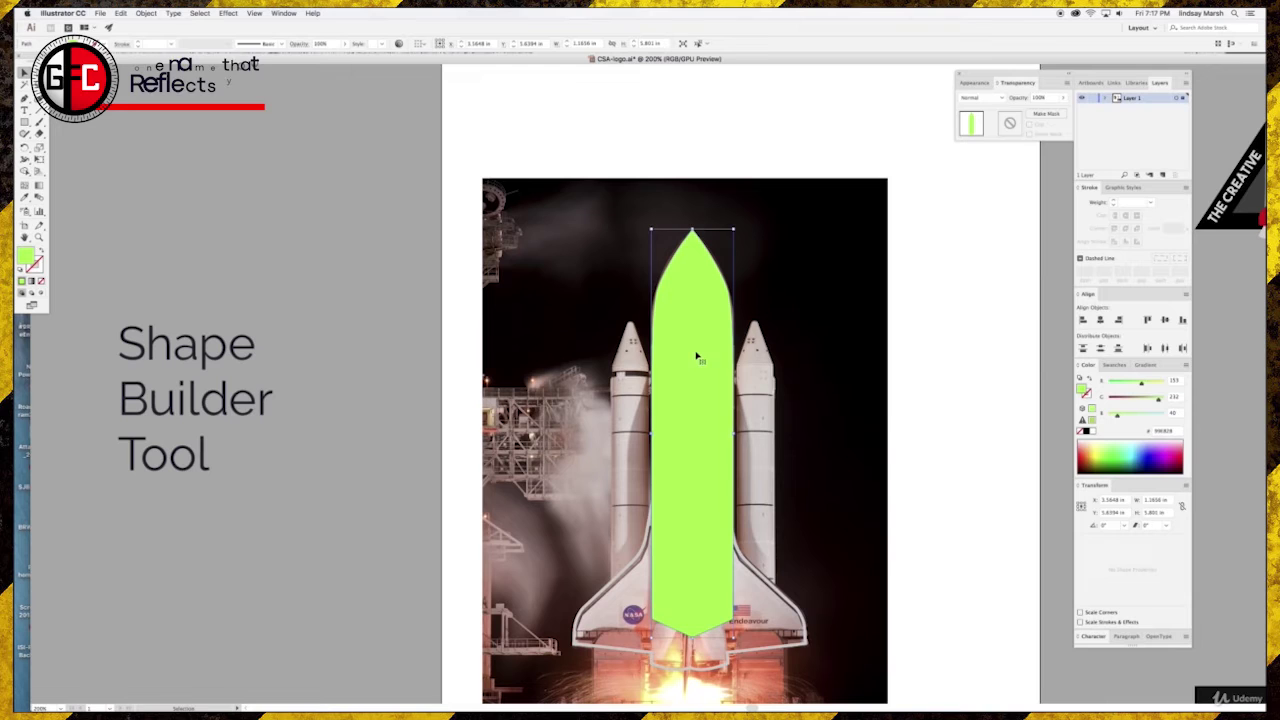
# - Send the green tank behind the shuttle outline, and swap the shuttle's fill and stroke to make it solid light grey
pyautogui.press('v')
pyautogui.click(696, 356)
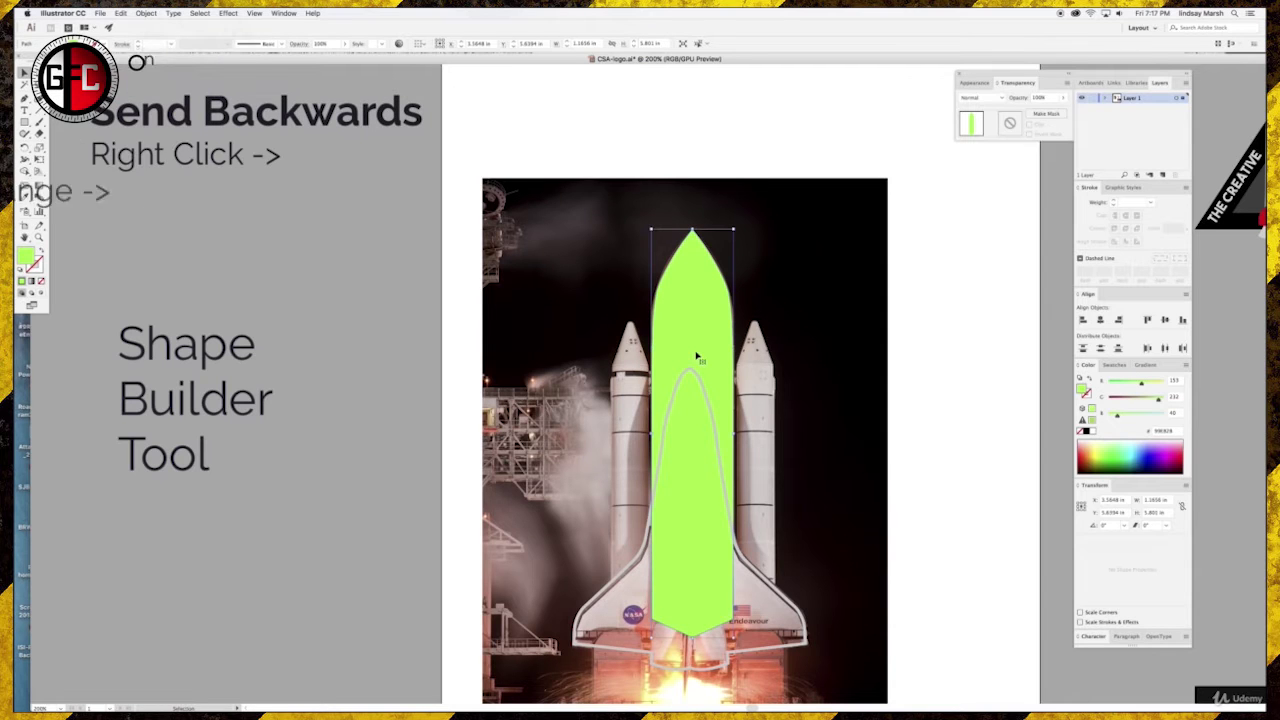
pyautogui.click(697, 373)
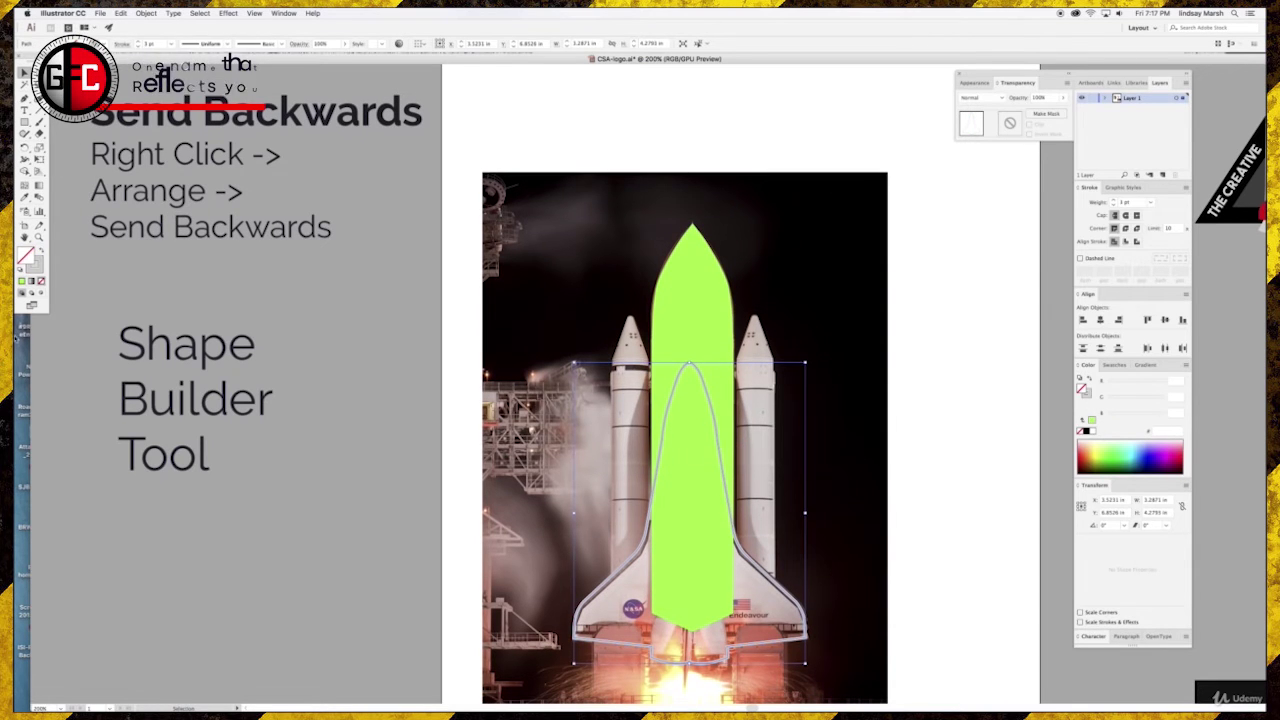
pyautogui.click(41, 250)
pyautogui.click(426, 369)
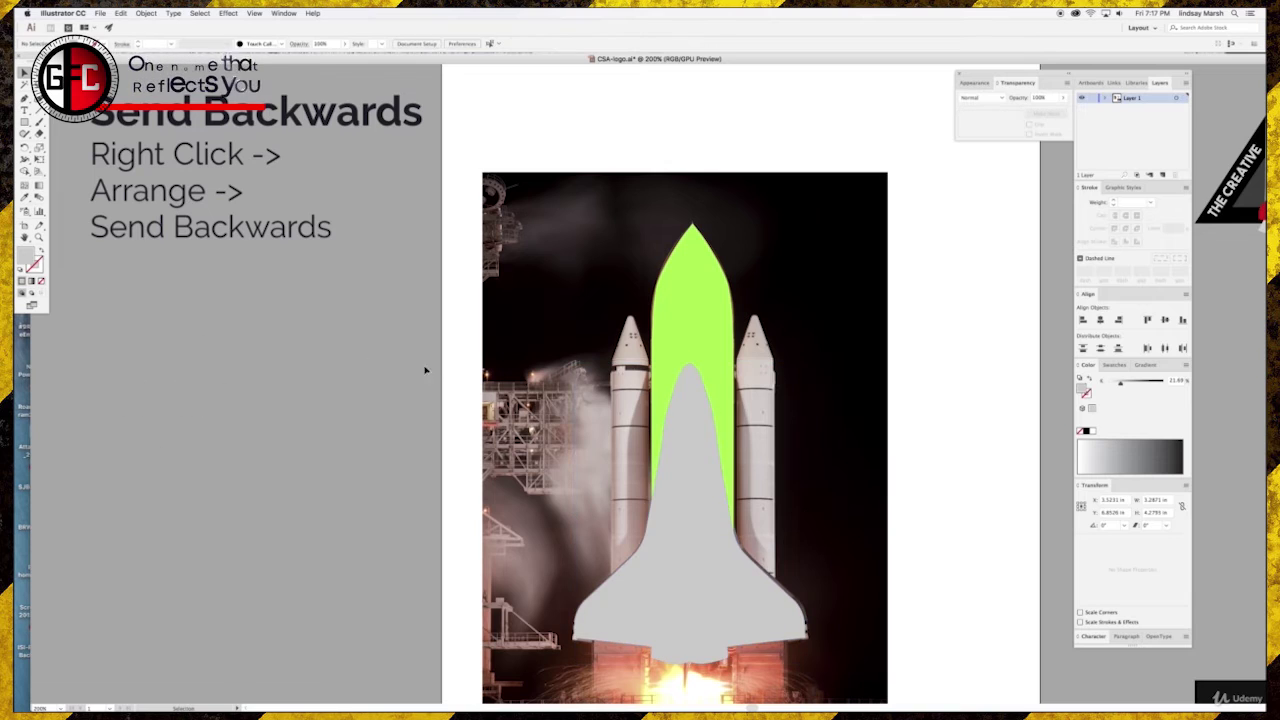
pyautogui.scroll(-2, 810, 516)
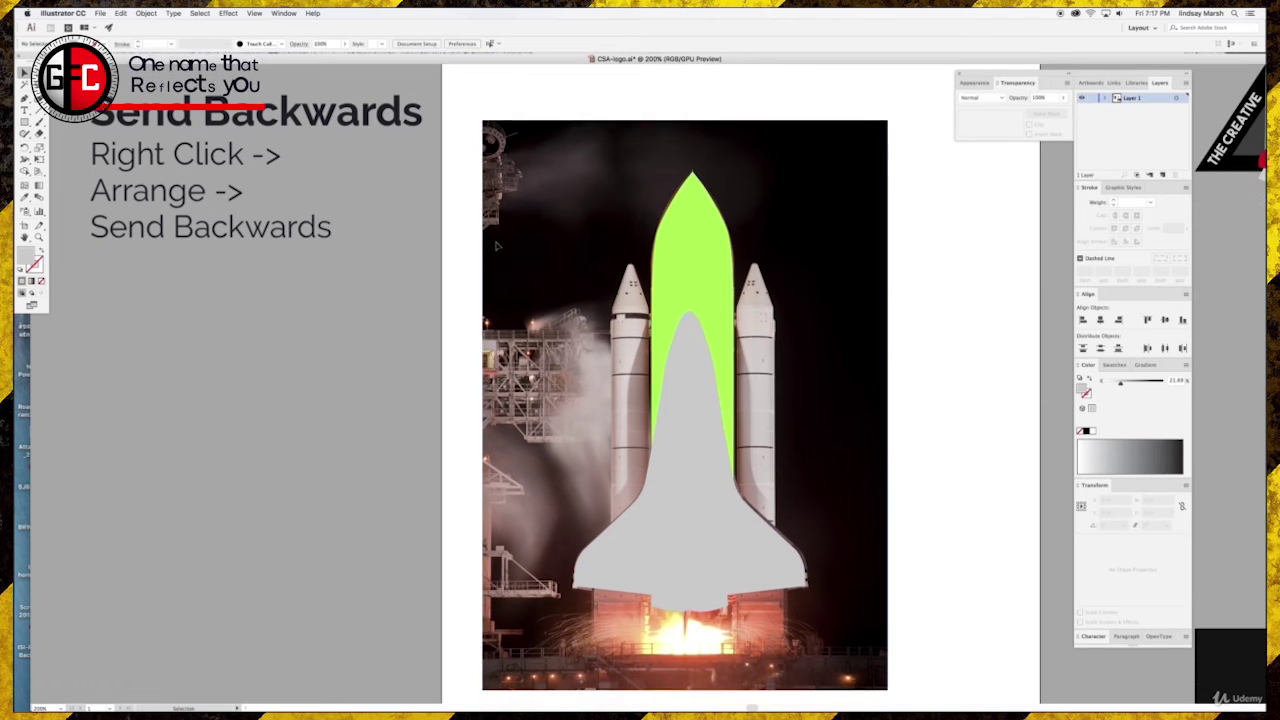
pyautogui.click(692, 358)
pyautogui.click(380, 243)
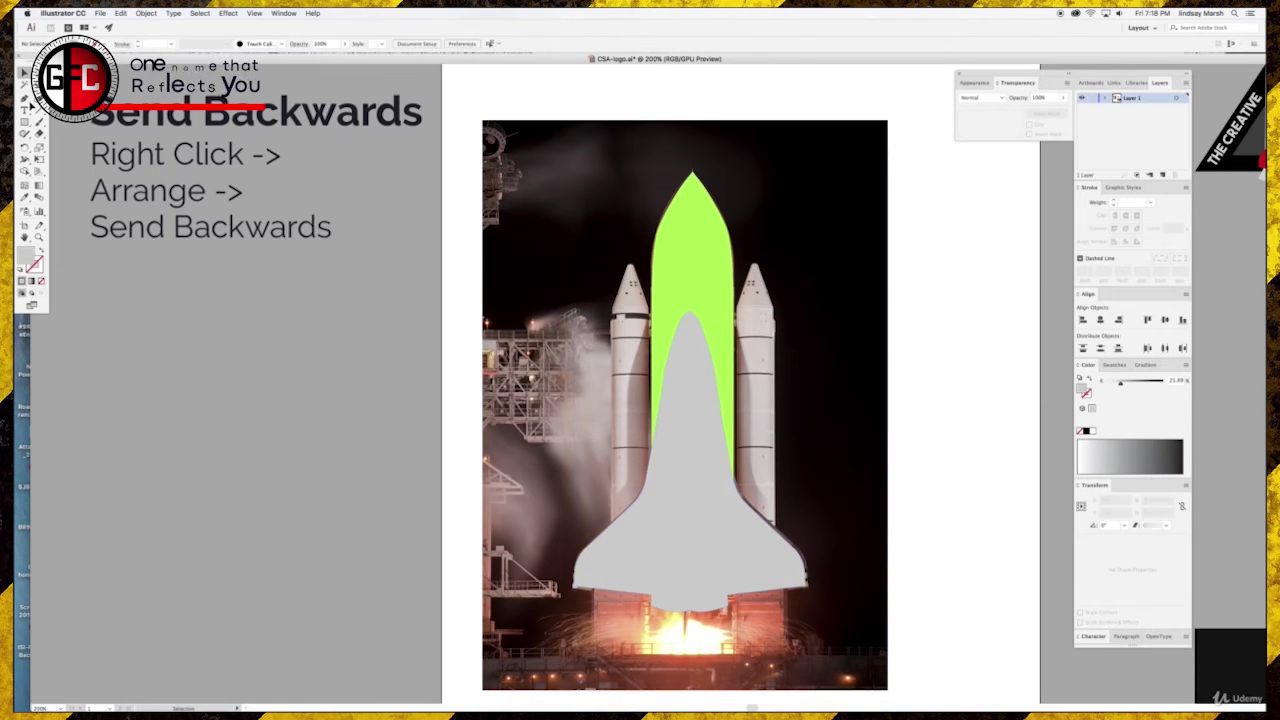
# - Trace the photo's left rocket booster with the Pen tool as a closed light grey shape with a pointed nose
pyautogui.press('p')
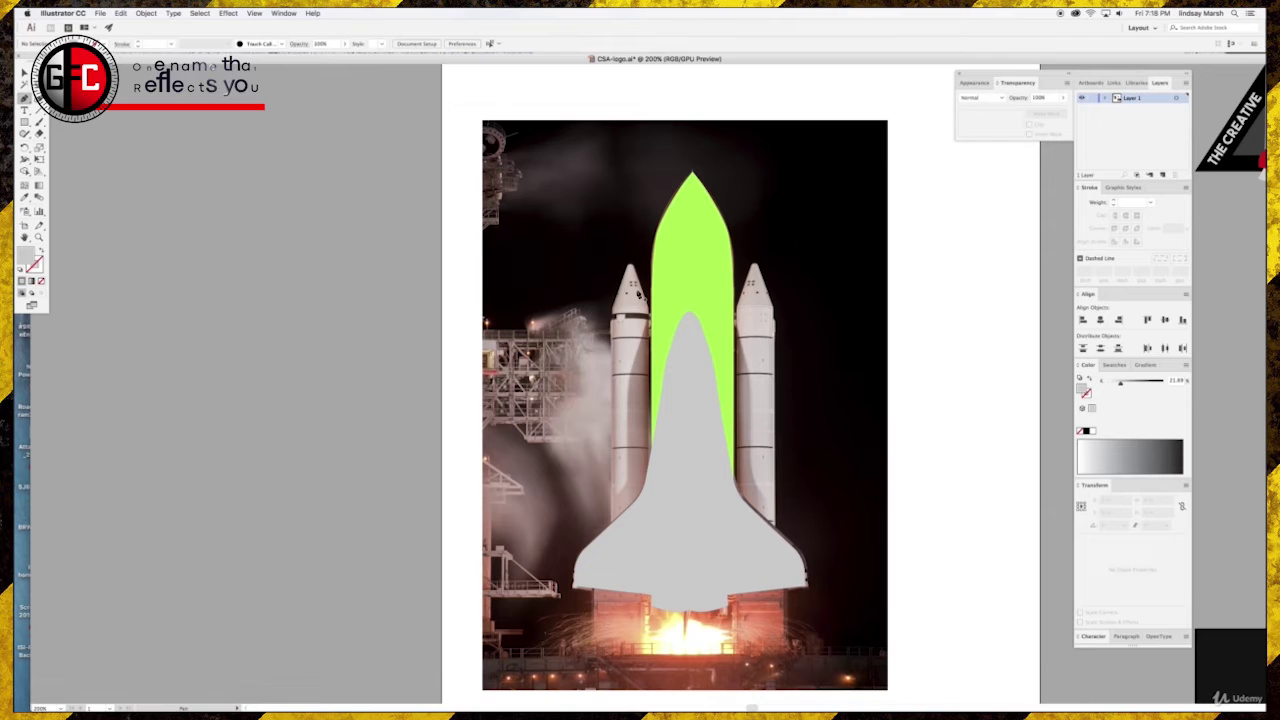
pyautogui.click(611, 554)
pyautogui.click(613, 316)
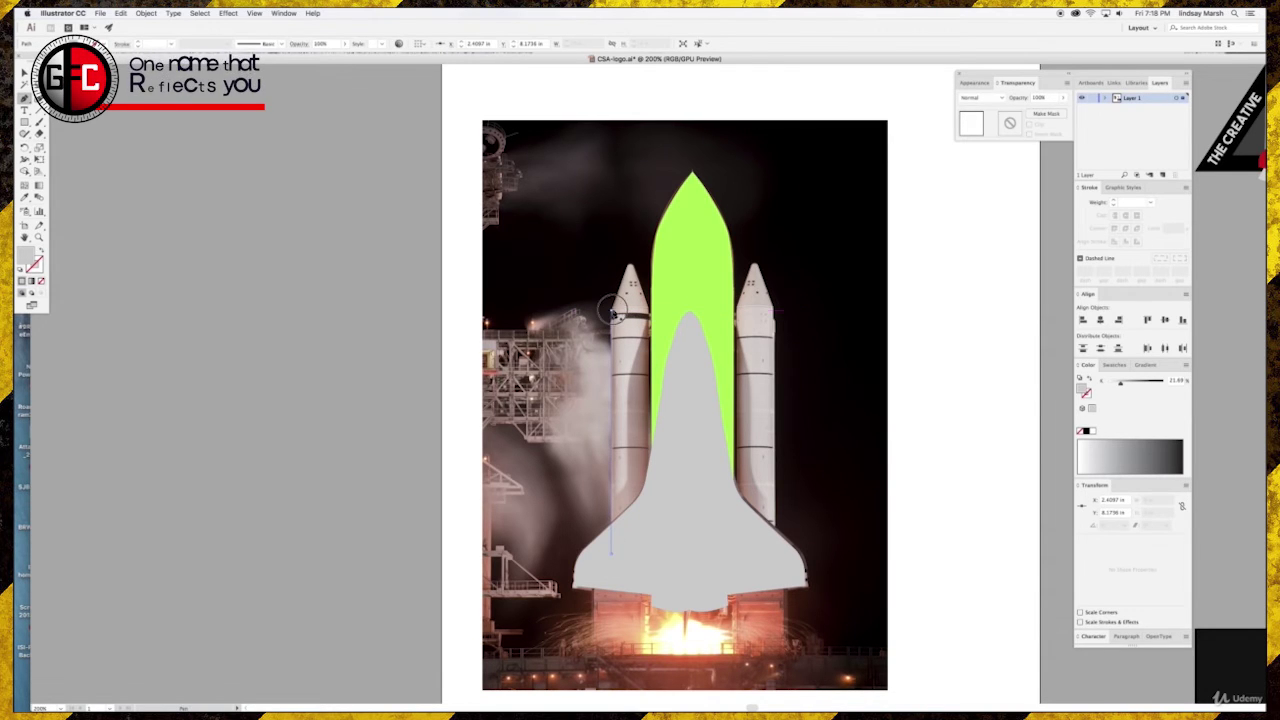
pyautogui.click(627, 272)
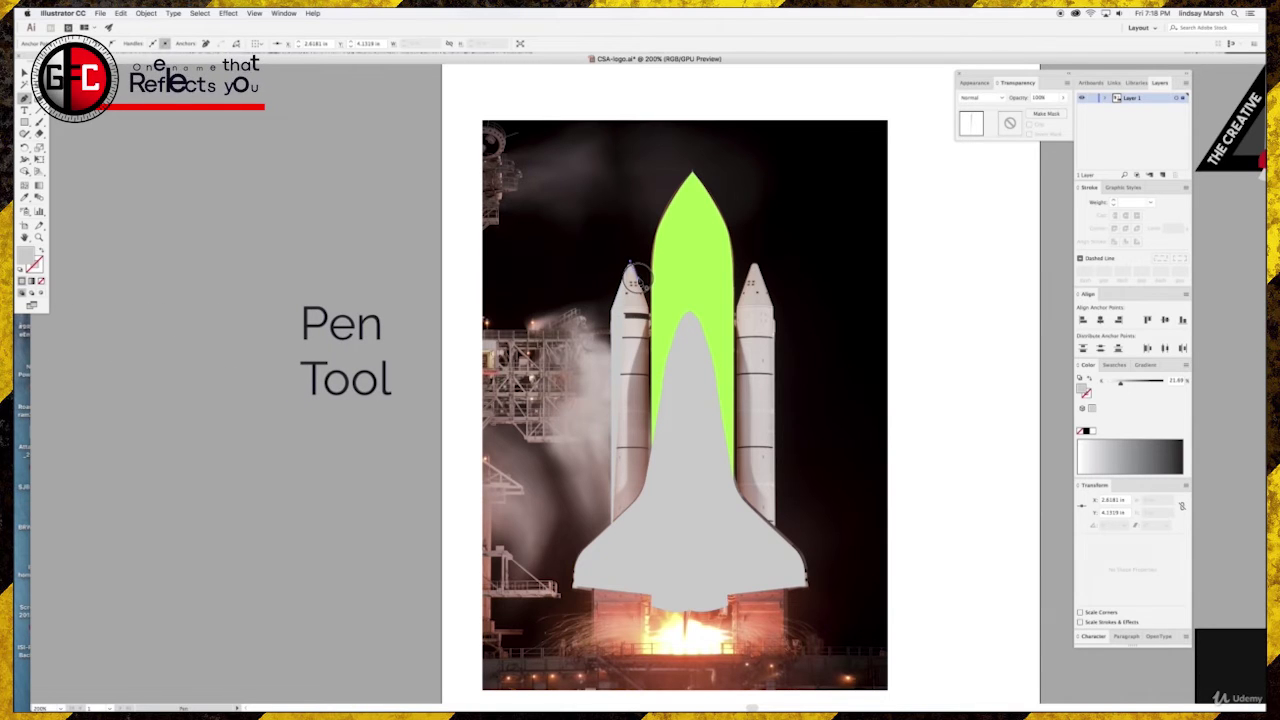
pyautogui.click(649, 313)
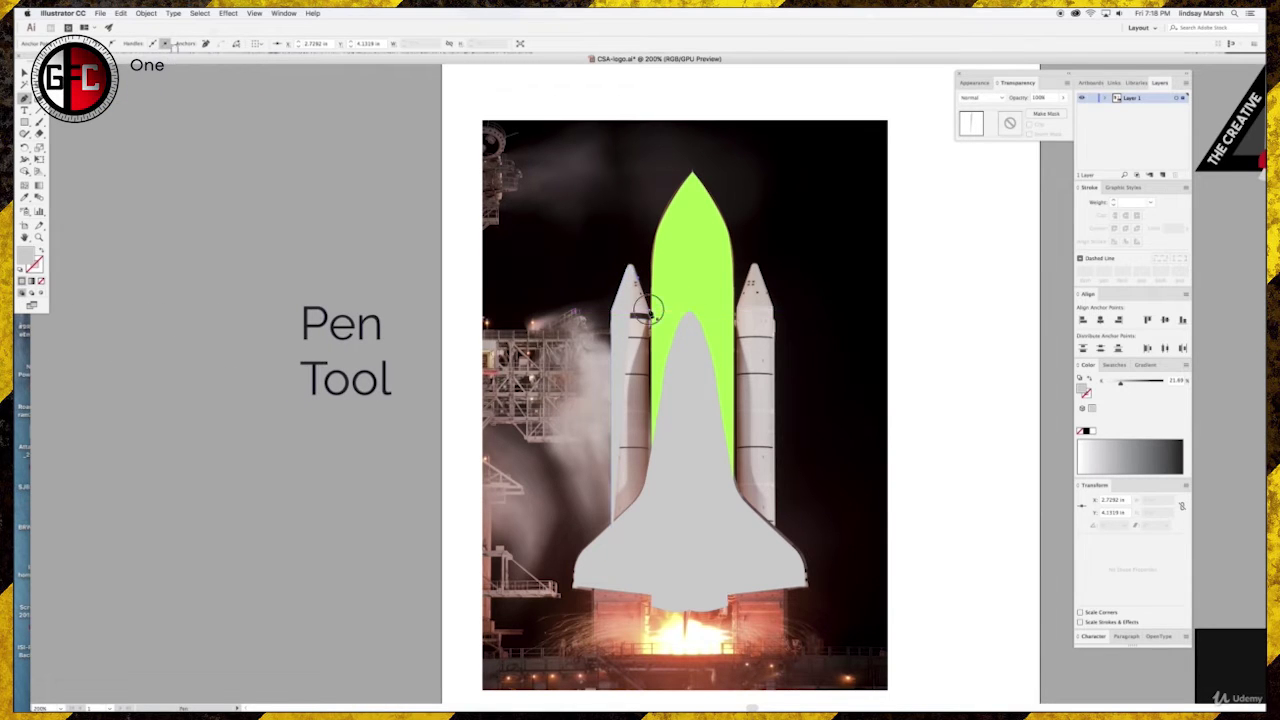
pyautogui.click(649, 552)
pyautogui.click(612, 552)
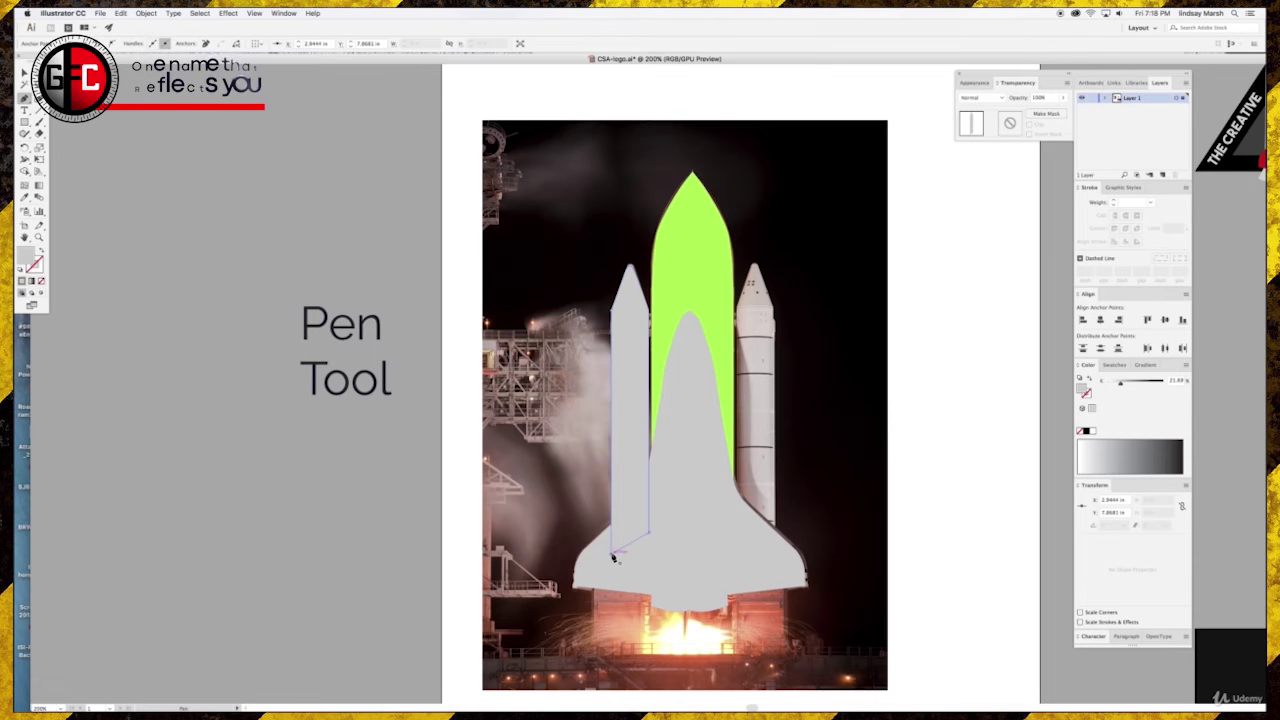
# - Duplicate the traced booster onto the photo's right rocket booster
pyautogui.click(23, 73)
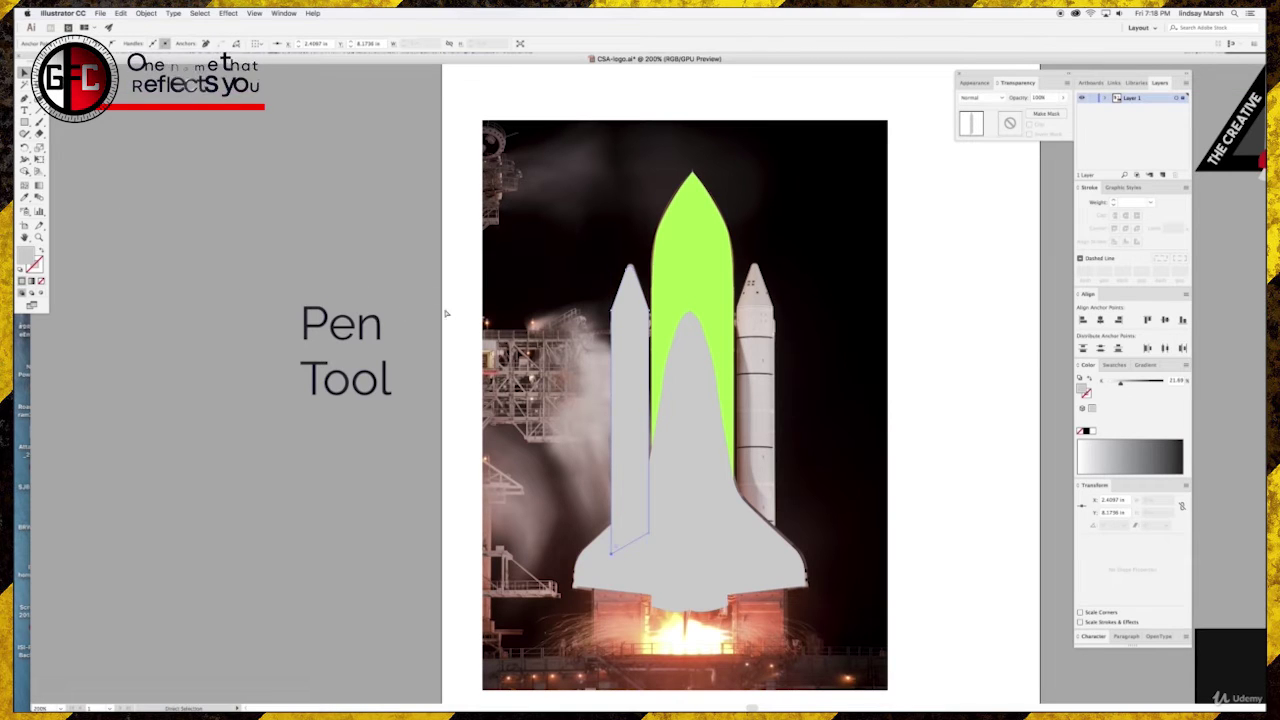
pyautogui.moveTo(615, 397); pyautogui.dragTo(779, 341)
pyautogui.press('Delete')
pyautogui.click(636, 354)
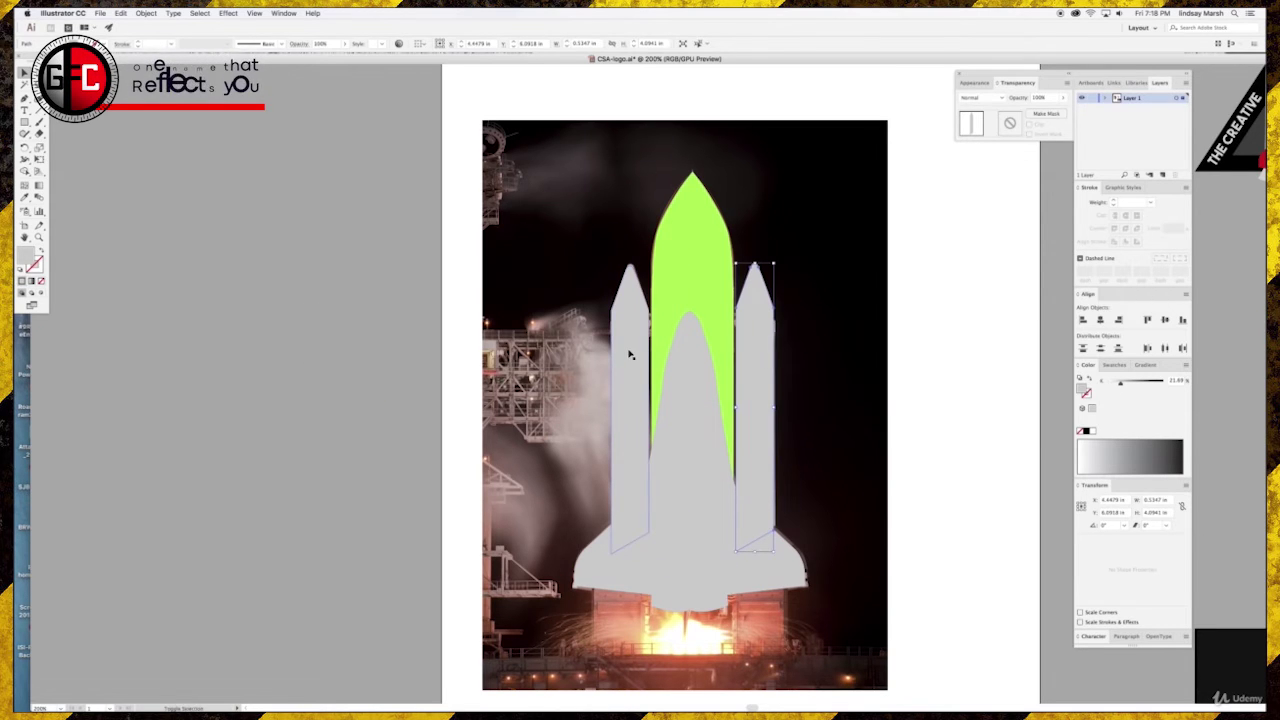
# - Recolour both boosters with a medium grey fill, darker than the shuttle
pyautogui.keyDown('shift'); pyautogui.click(626, 354); pyautogui.keyUp('shift')
pyautogui.press('a')
pyautogui.press('v')
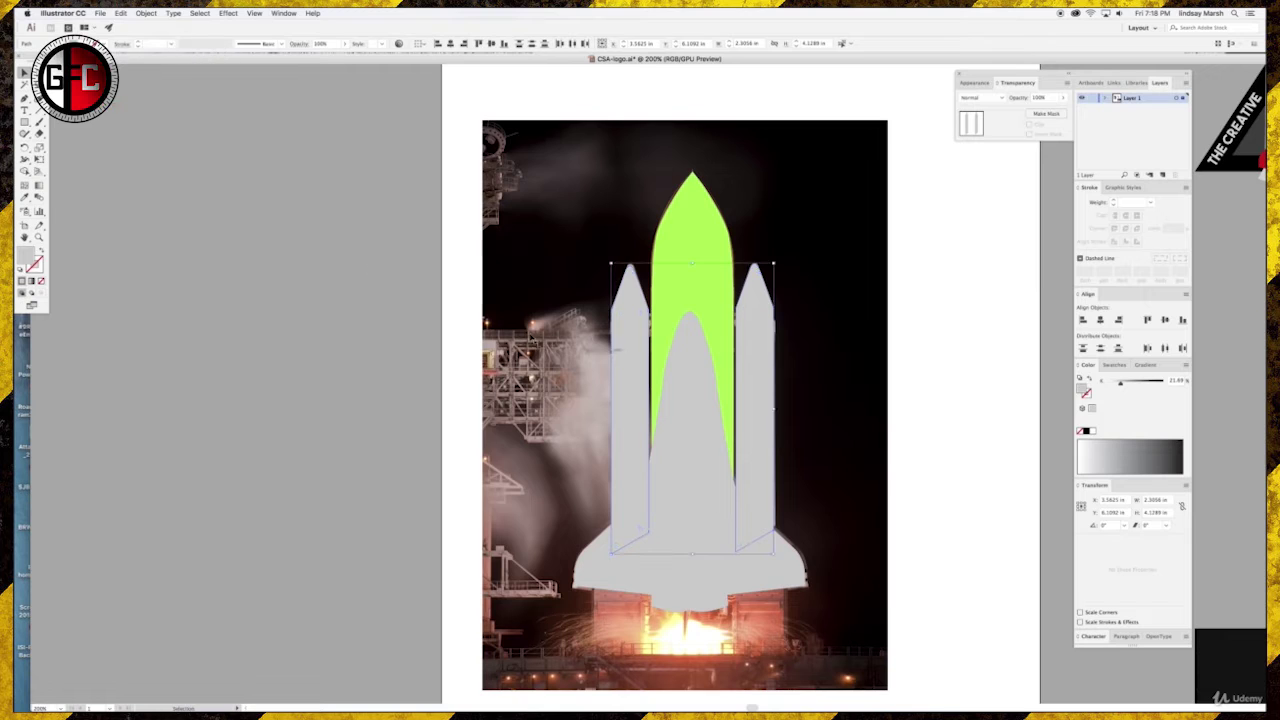
pyautogui.doubleClick(26, 258)
pyautogui.click(687, 503)
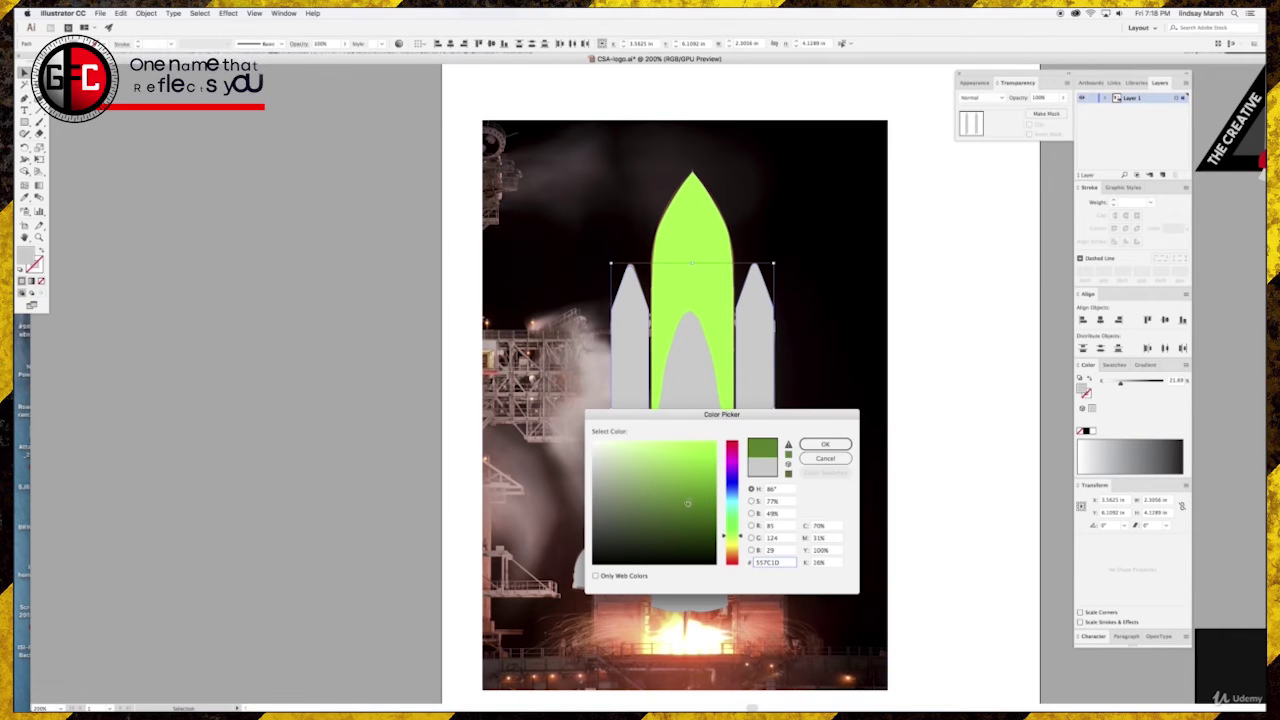
pyautogui.click(705, 452)
pyautogui.click(825, 444)
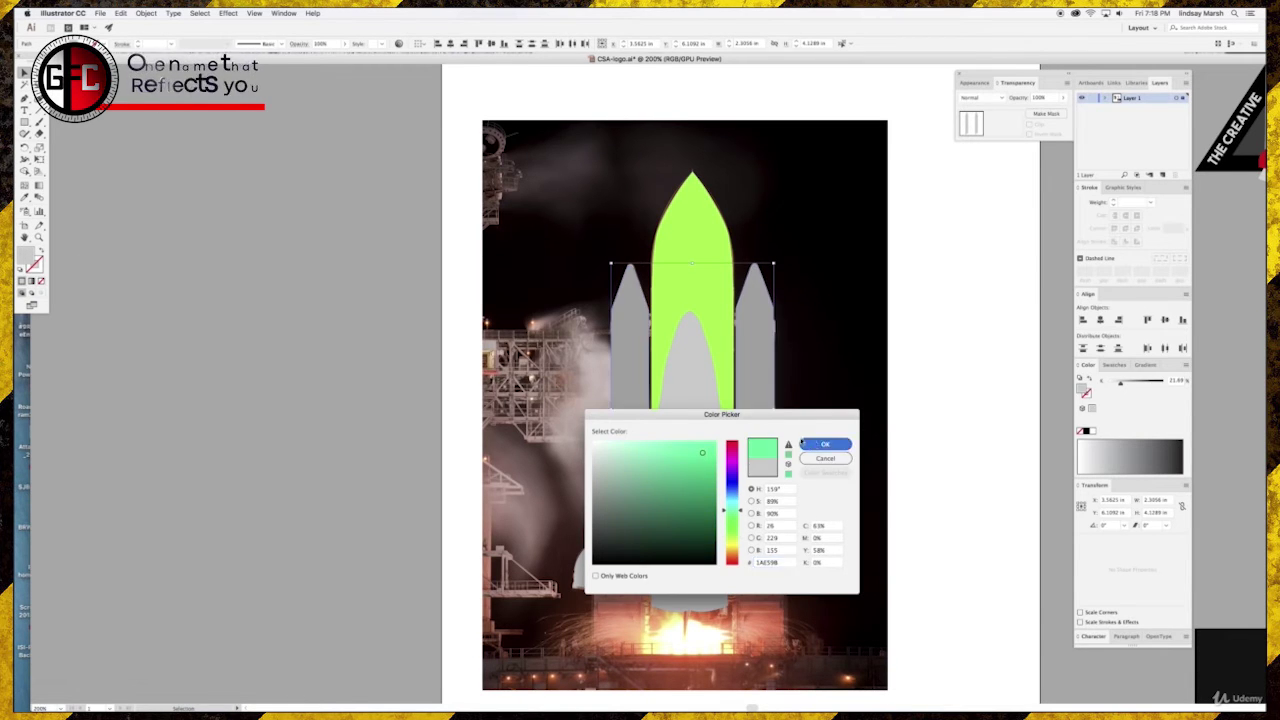
pyautogui.click(430, 312)
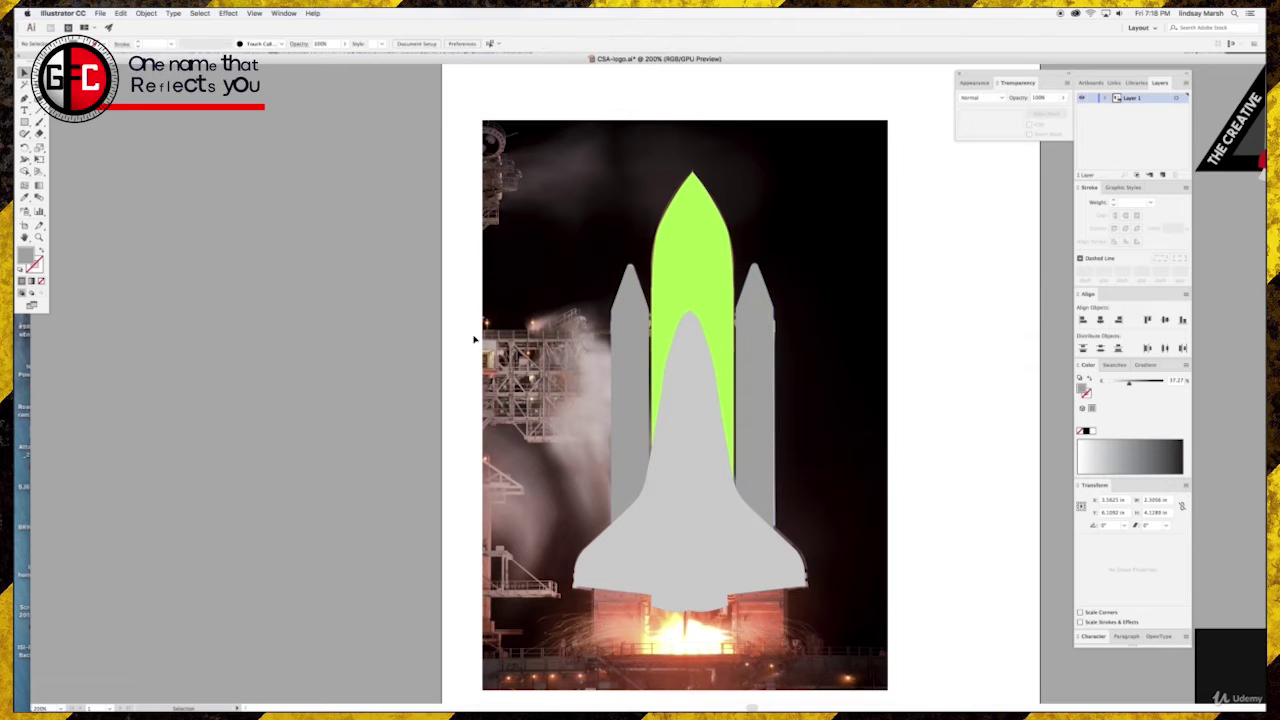
# - Fill the shuttle silhouette with black
pyautogui.click(694, 474)
pyautogui.doubleClick(28, 258)
pyautogui.click(590, 578)
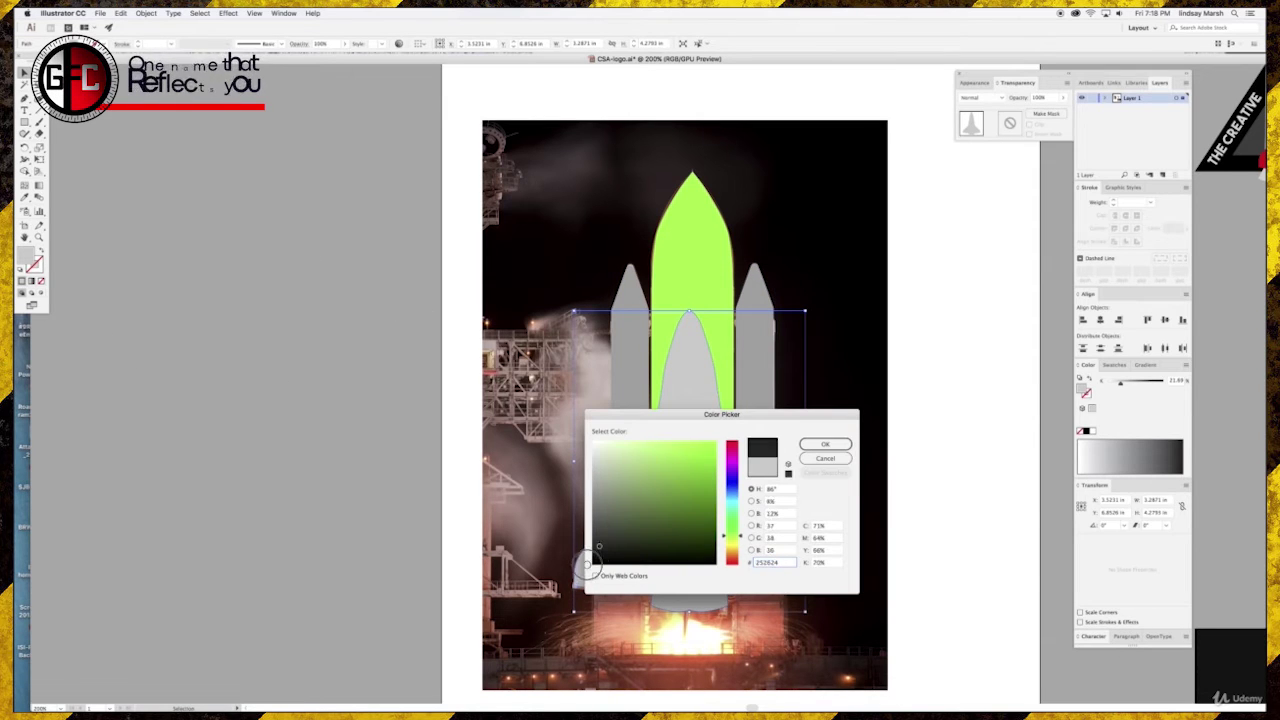
pyautogui.click(822, 447)
pyautogui.click(240, 194)
# - Draw a small dark engine nozzle with flared sides and a curved base beneath the left half of the shuttle's tail
pyautogui.scroll(-2, 722, 595)
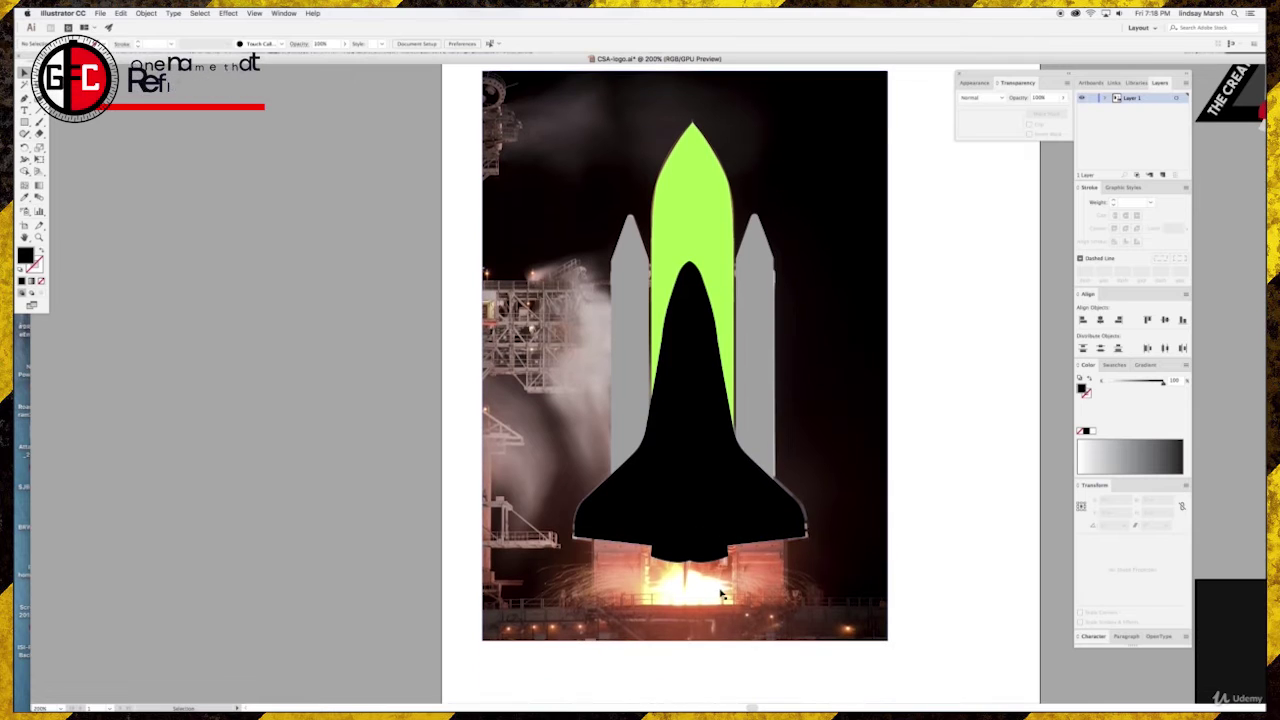
pyautogui.scroll(-1, 709, 591)
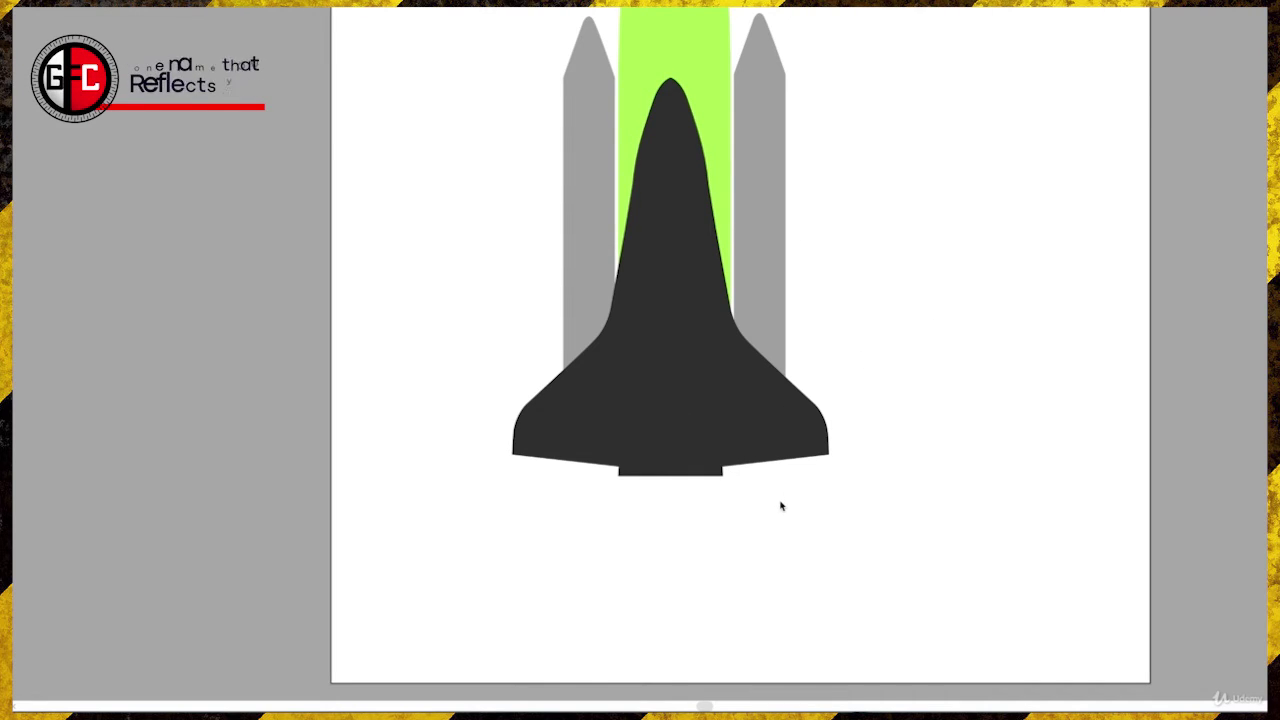
pyautogui.press('Tab')
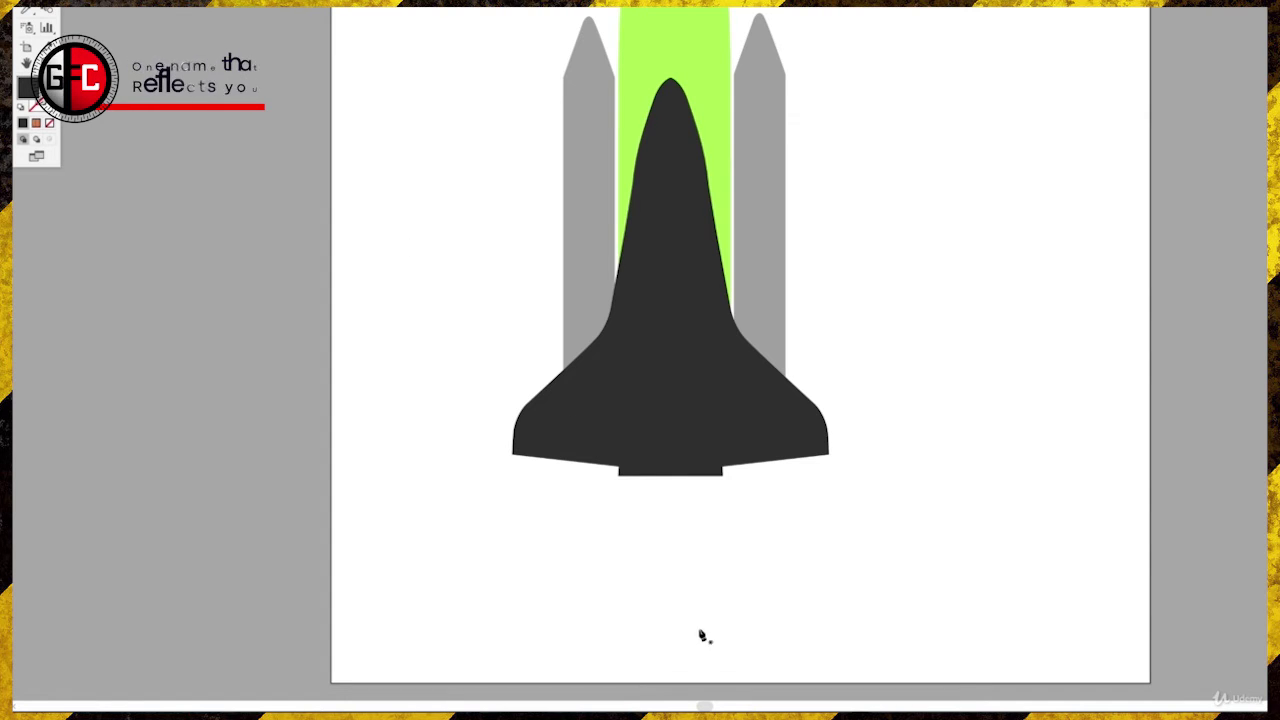
pyautogui.click(669, 472)
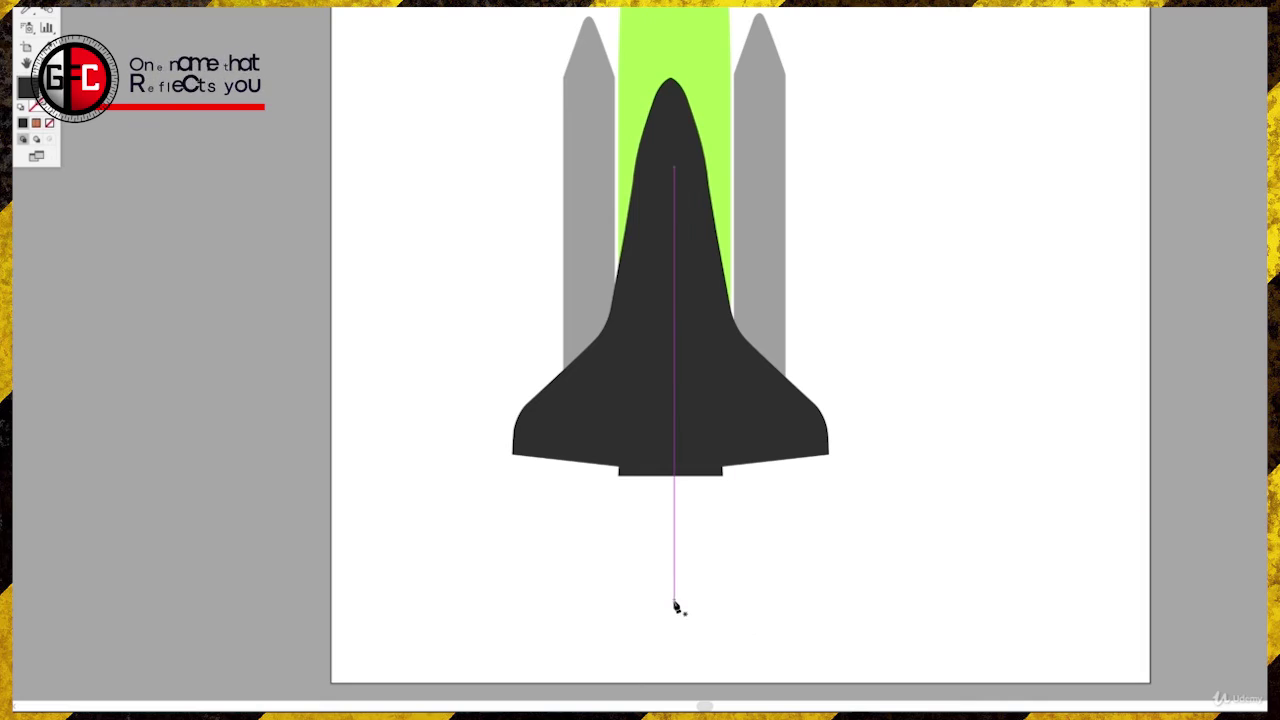
pyautogui.click(619, 528)
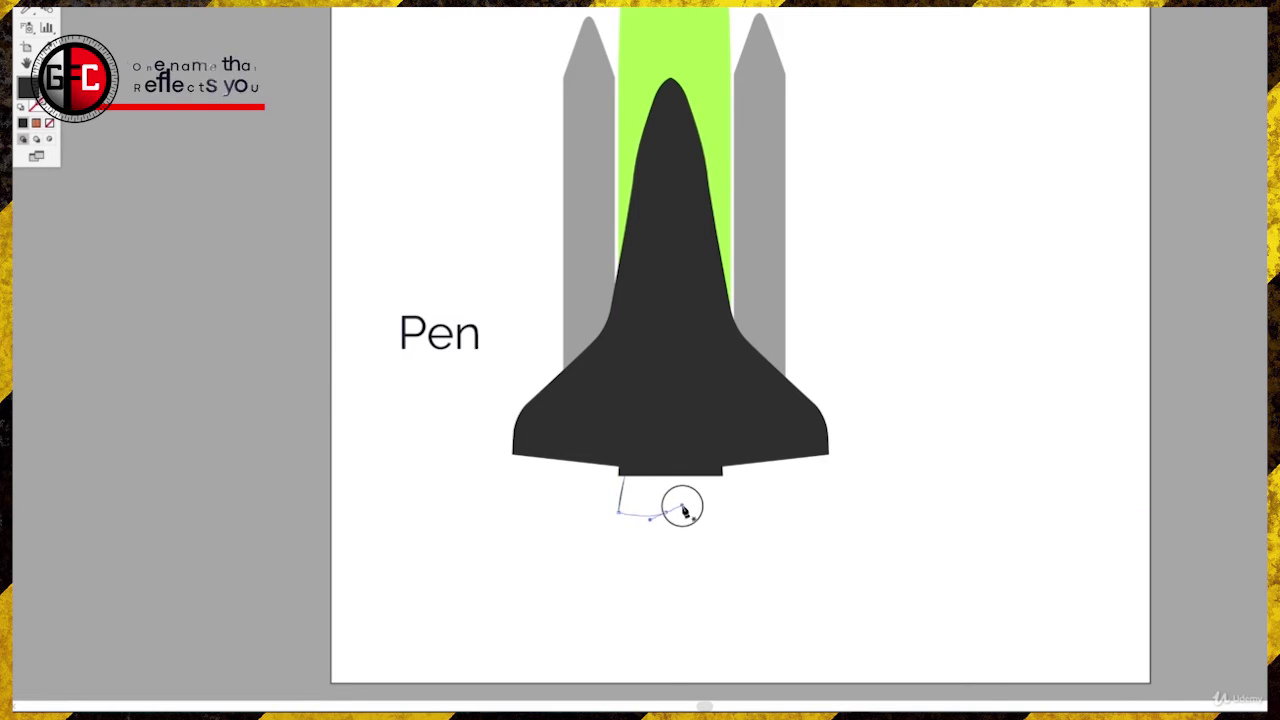
pyautogui.click(666, 513)
pyautogui.moveTo(657, 477); pyautogui.dragTo(650, 466)
pyautogui.click(656, 476)
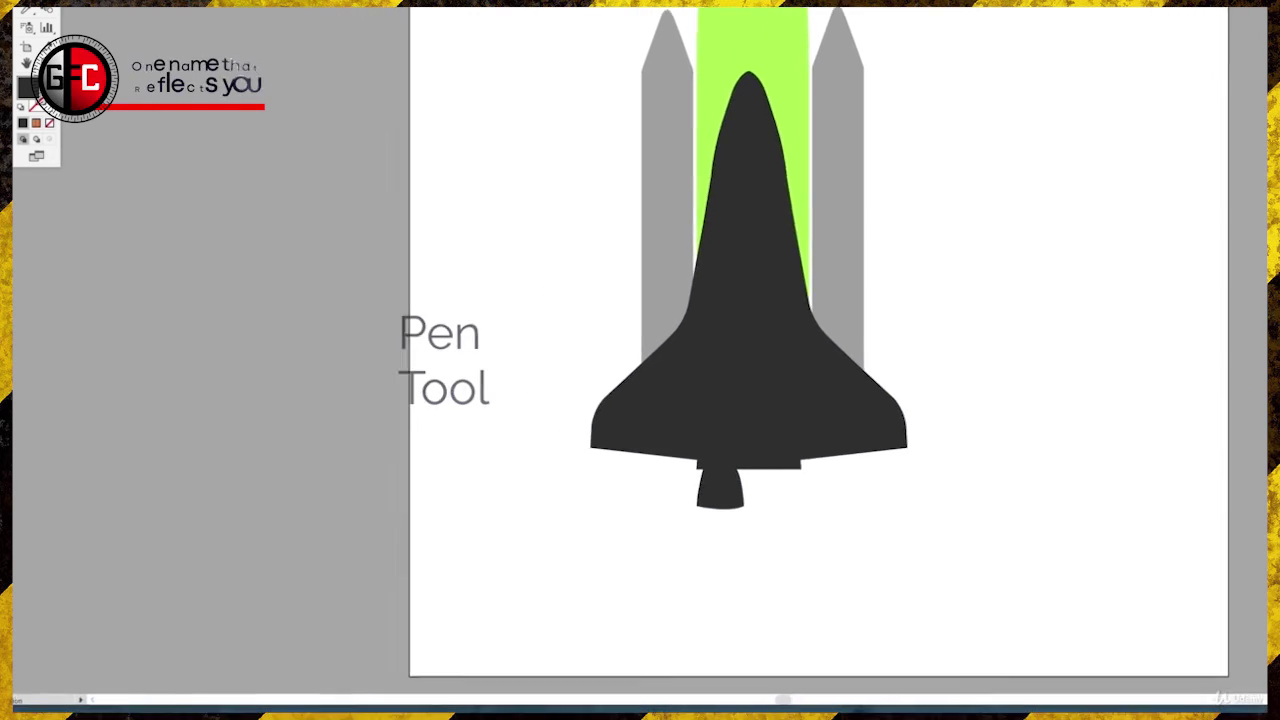
# - Duplicate the dark engine nozzle beside the original, and centre the pair beneath the shuttle's tail
pyautogui.moveTo(80, 702); pyautogui.dragTo(75, 704)
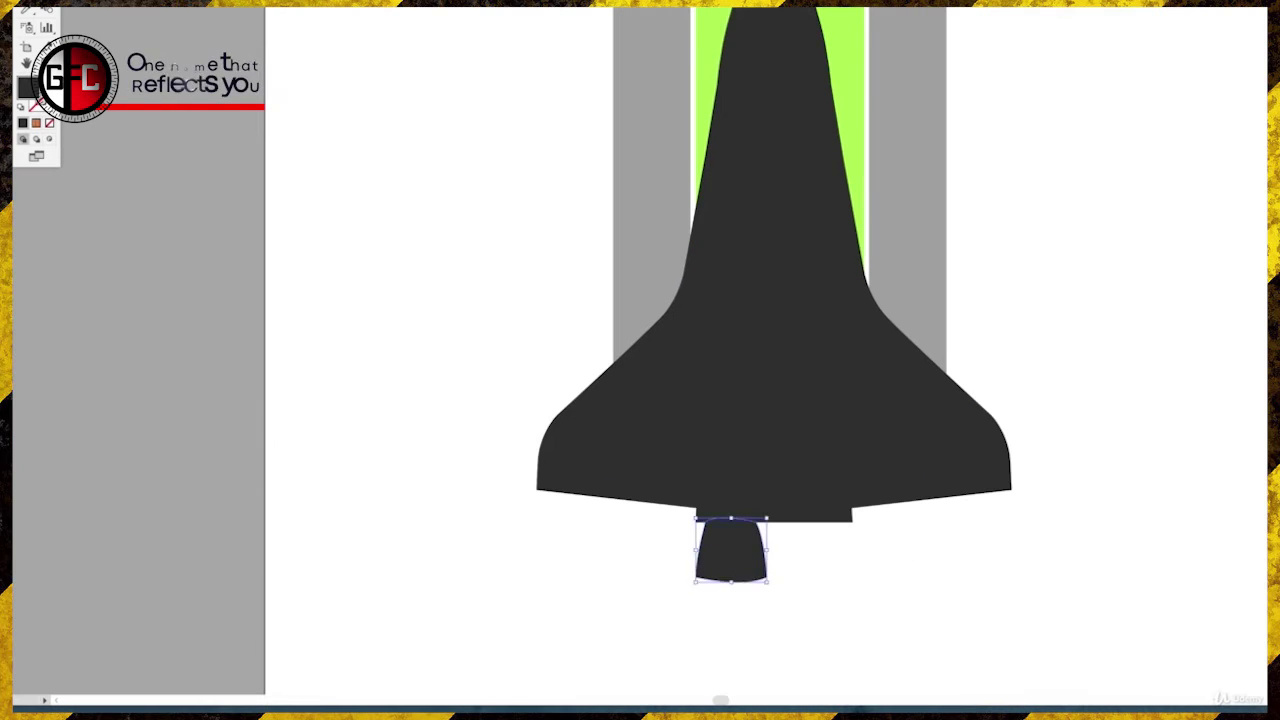
pyautogui.moveTo(696, 581); pyautogui.dragTo(774, 532)
pyautogui.press('super+z')
pyautogui.click(795, 495)
pyautogui.hotkey('shift', 'c')
pyautogui.keyDown('super'); pyautogui.click(951, 562); pyautogui.keyUp('super')
pyautogui.scroll(-3, 907, 586)
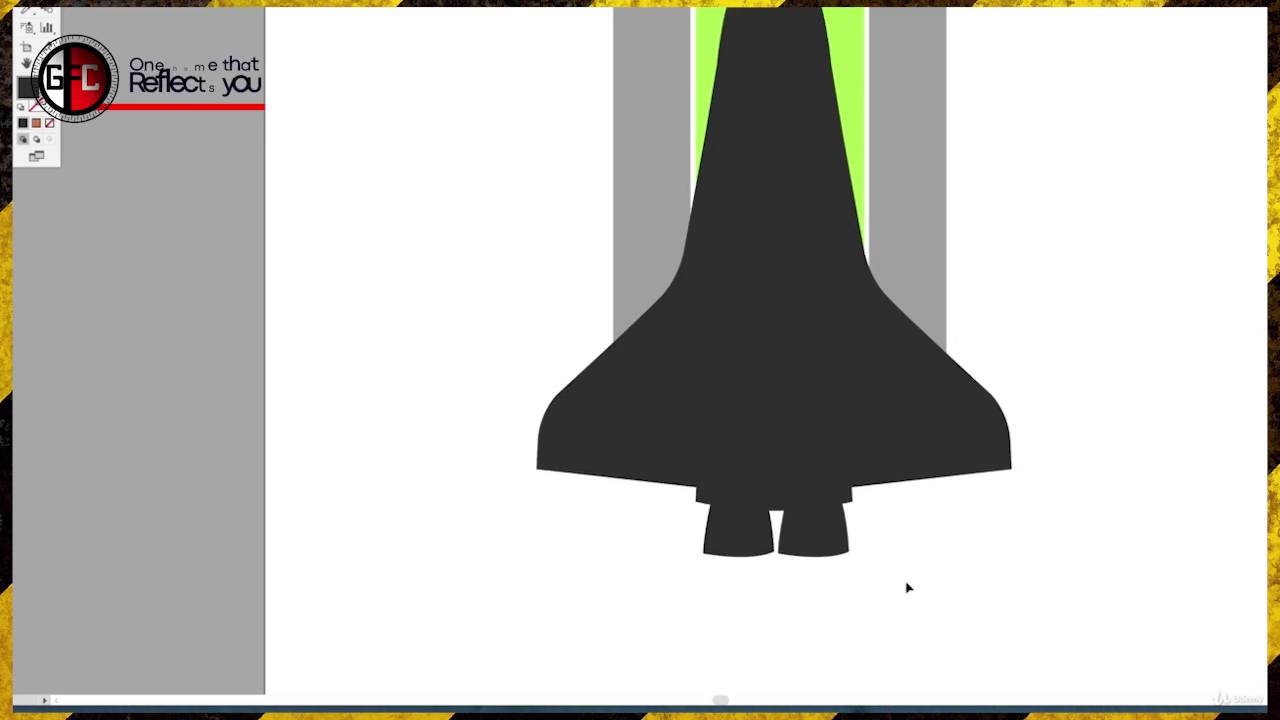
# - Draw a grey booster nozzle behind the shuttle's left wing, and place a reflected copy behind the right wing
pyautogui.click(628, 218)
pyautogui.click(612, 422)
pyautogui.click(599, 476)
pyautogui.moveTo(715, 474); pyautogui.dragTo(753, 443)
pyautogui.click(703, 414)
pyautogui.press('super+shift+[')
pyautogui.click(617, 560)
pyautogui.moveTo(580, 268); pyautogui.dragTo(894, 451)
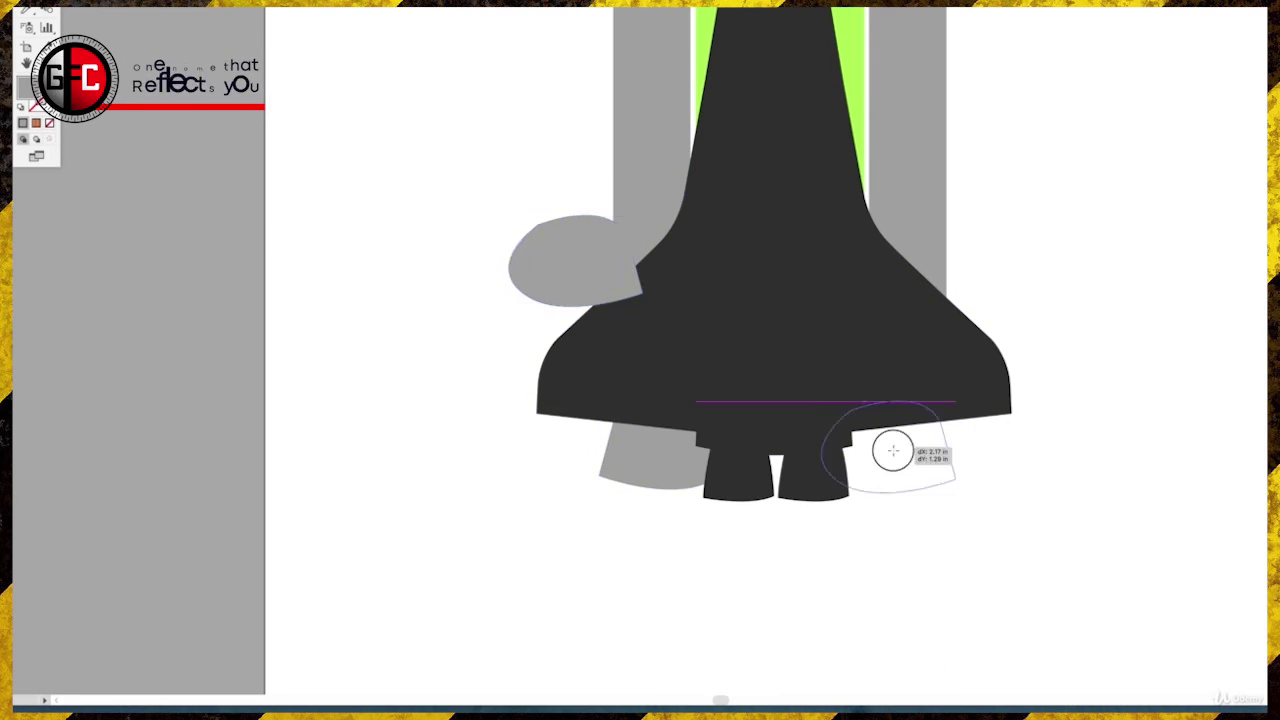
pyautogui.rightClick(896, 444)
# - Move both grey boosters outward, leaving a wider gap on each side of the green tank
pyautogui.scroll(3, 1150, 396)
pyautogui.click(660, 634)
pyautogui.keyDown('shift'); pyautogui.click(642, 181); pyautogui.keyUp('shift')
pyautogui.press('Left')
pyautogui.click(909, 610)
pyautogui.keyDown('shift'); pyautogui.click(909, 181); pyautogui.keyUp('shift')
pyautogui.scroll(3, 909, 181)
# - Align the shuttle and the green tank on a common vertical centre line
pyautogui.click(840, 190)
pyautogui.keyDown('shift'); pyautogui.click(770, 210); pyautogui.keyUp('shift')
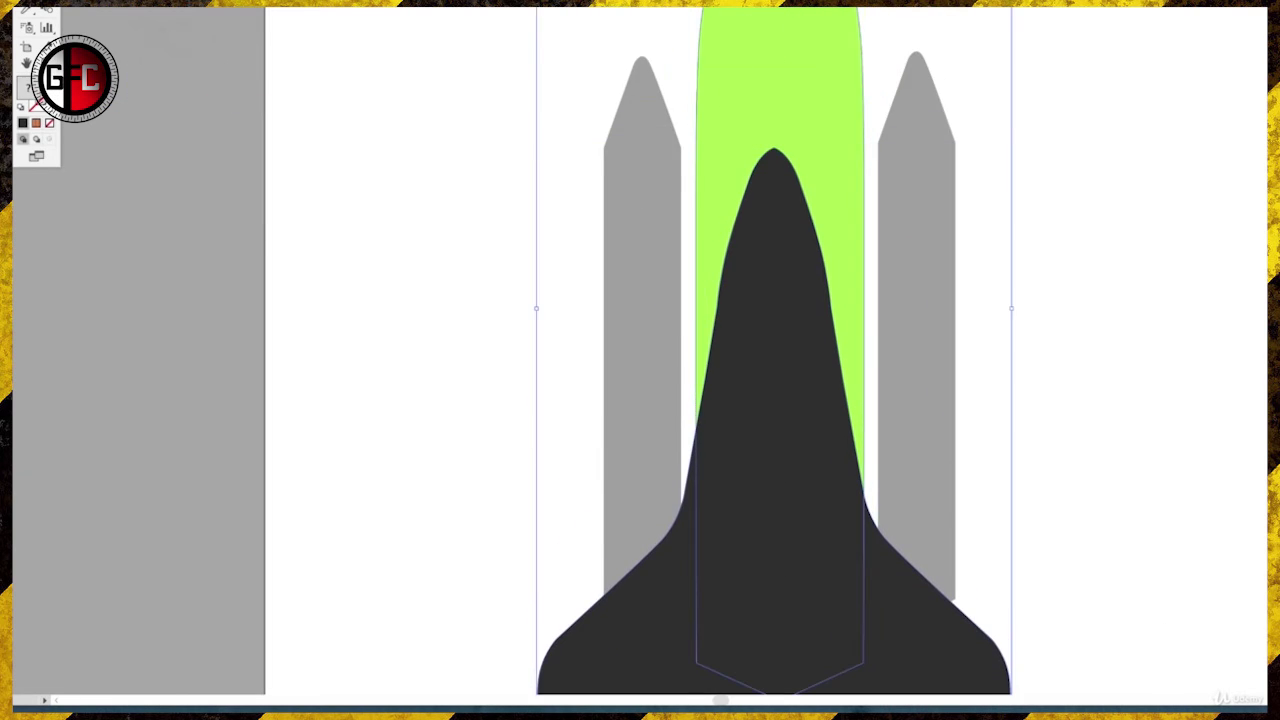
pyautogui.scroll(-2, 669, 180)
# - Widen the left and right boosters slightly together with their nozzles
pyautogui.click(669, 180)
pyautogui.moveTo(589, 325); pyautogui.dragTo(576, 327)
pyautogui.moveTo(975, 322); pyautogui.dragTo(984, 322)
pyautogui.click(865, 301)
pyautogui.click(940, 297)
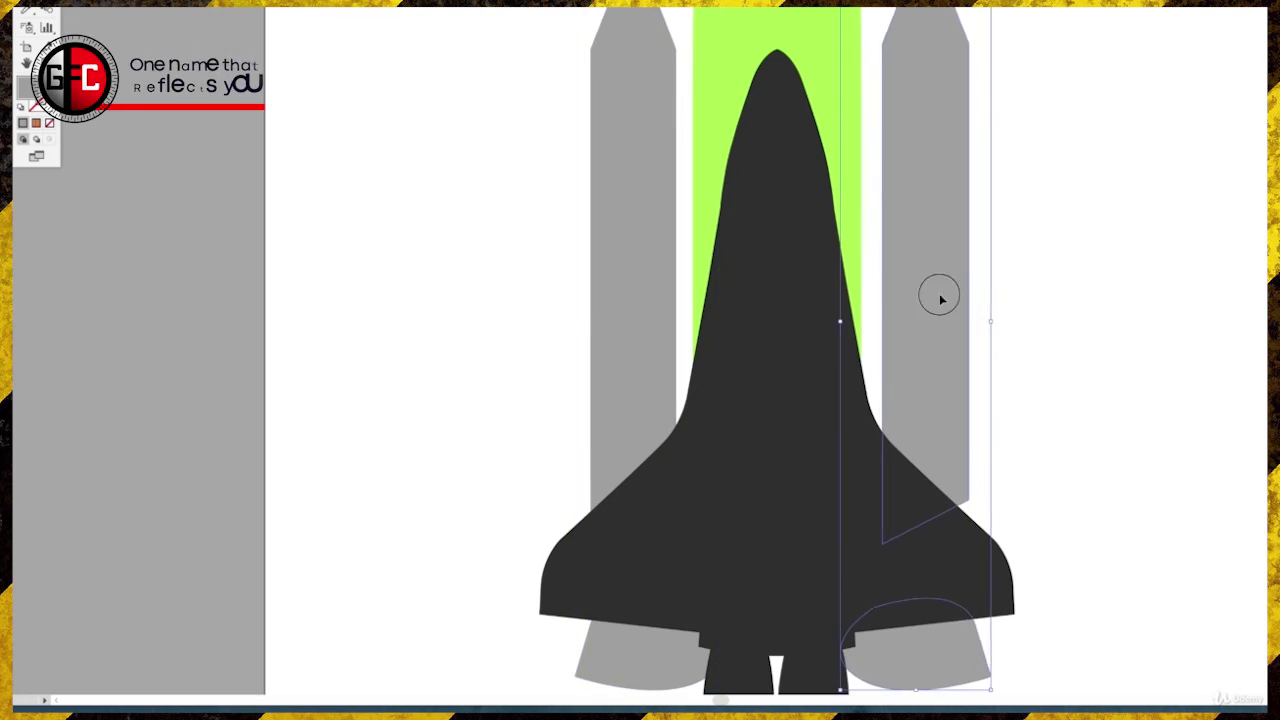
pyautogui.moveTo(576, 329); pyautogui.dragTo(572, 329)
# - Delete the grey booster nozzles, and bring both boosters in front of the shuttle
pyautogui.scroll(-2, 572, 329)
pyautogui.press('Delete')
pyautogui.click(925, 300)
pyautogui.keyDown('shift'); pyautogui.click(630, 300); pyautogui.keyUp('shift')
pyautogui.rightClick(926, 124)
pyautogui.moveTo(994, 319)
pyautogui.click(1092, 312)
# - Draw a flared grey nozzle with a curved base, joined to the lower end of the left booster
pyautogui.click(630, 390)
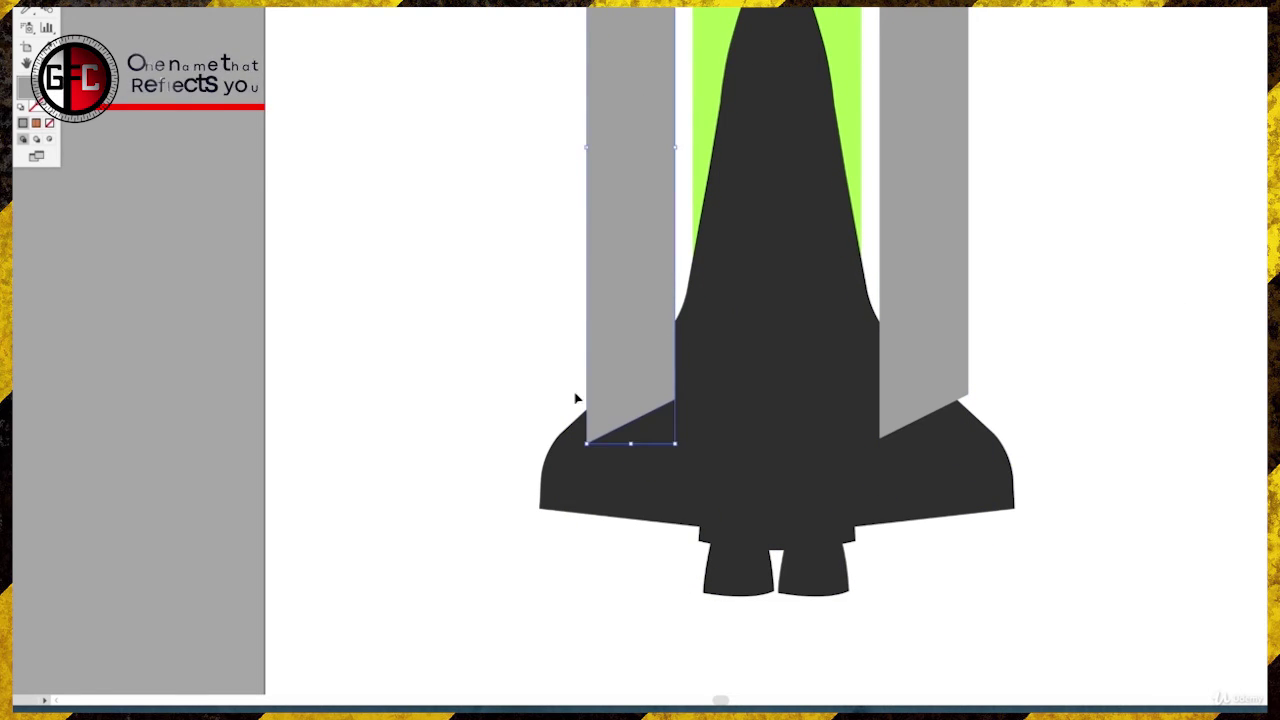
pyautogui.click(574, 397)
pyautogui.press('p')
pyautogui.click(587, 443)
pyautogui.click(587, 524)
pyautogui.click(568, 572)
pyautogui.moveTo(697, 572); pyautogui.dragTo(746, 537)
pyautogui.click(677, 536)
pyautogui.click(675, 379)
pyautogui.click(587, 443)
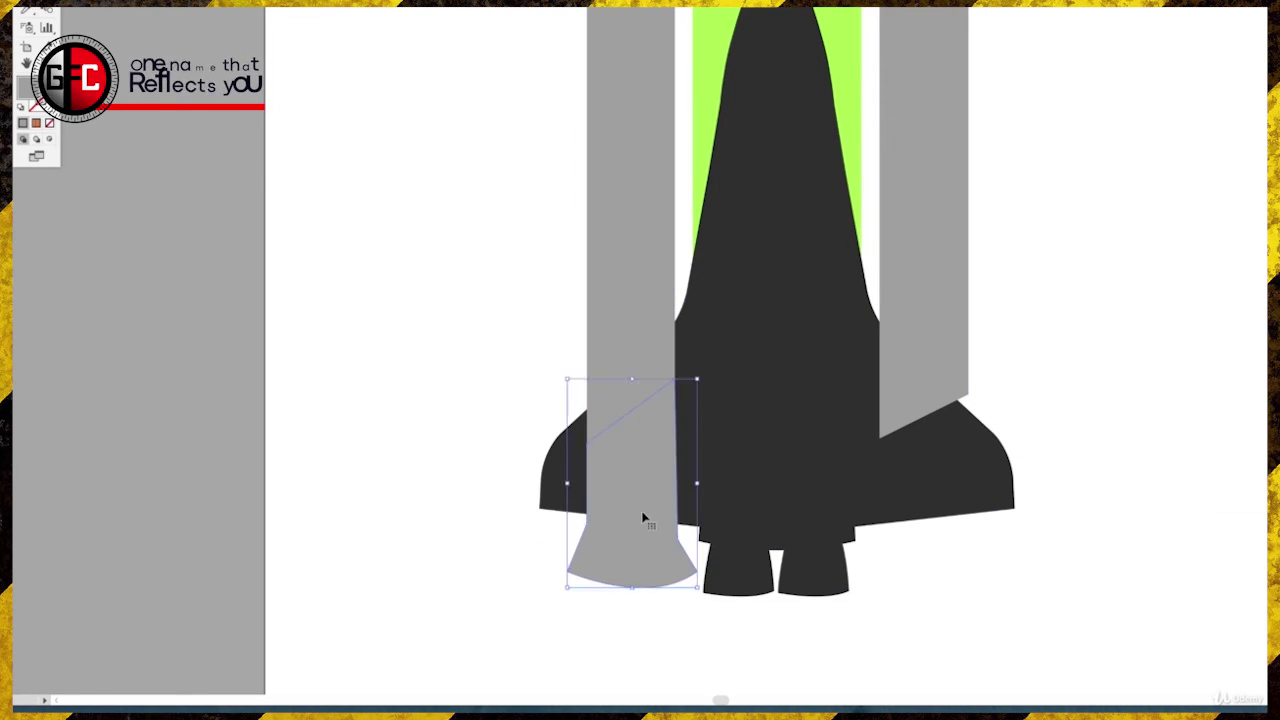
# - Merge the flared nozzle with the left booster using the Shape Builder tool, and refine the nozzle's inner corner
pyautogui.keyDown('shift'); pyautogui.click(640, 370); pyautogui.keyUp('shift')
pyautogui.hotkey('shift', 'm')
pyautogui.moveTo(640, 370); pyautogui.dragTo(643, 474)
pyautogui.press('Delete')
pyautogui.moveTo(677, 536); pyautogui.dragTo(677, 525)
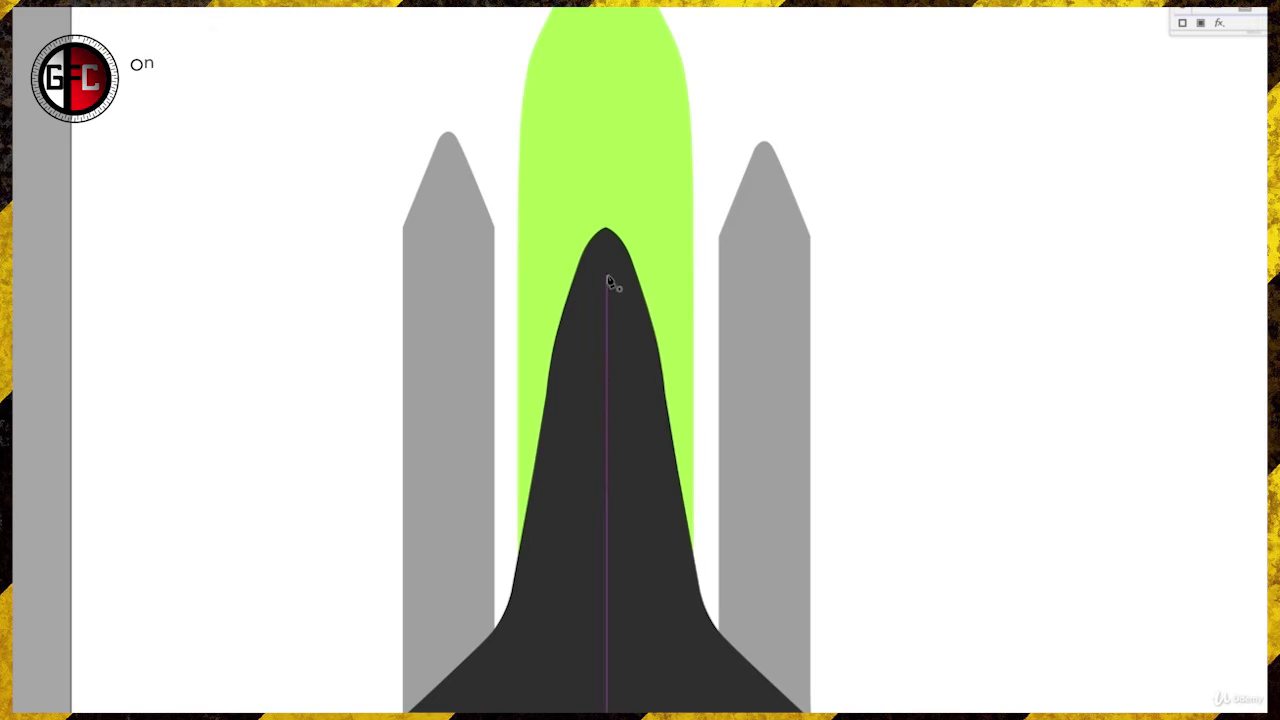
# - Draw a tall, pointed lens-shaped grey window centred on the shuttle's nose
pyautogui.click(602, 255)
pyautogui.click(573, 298)
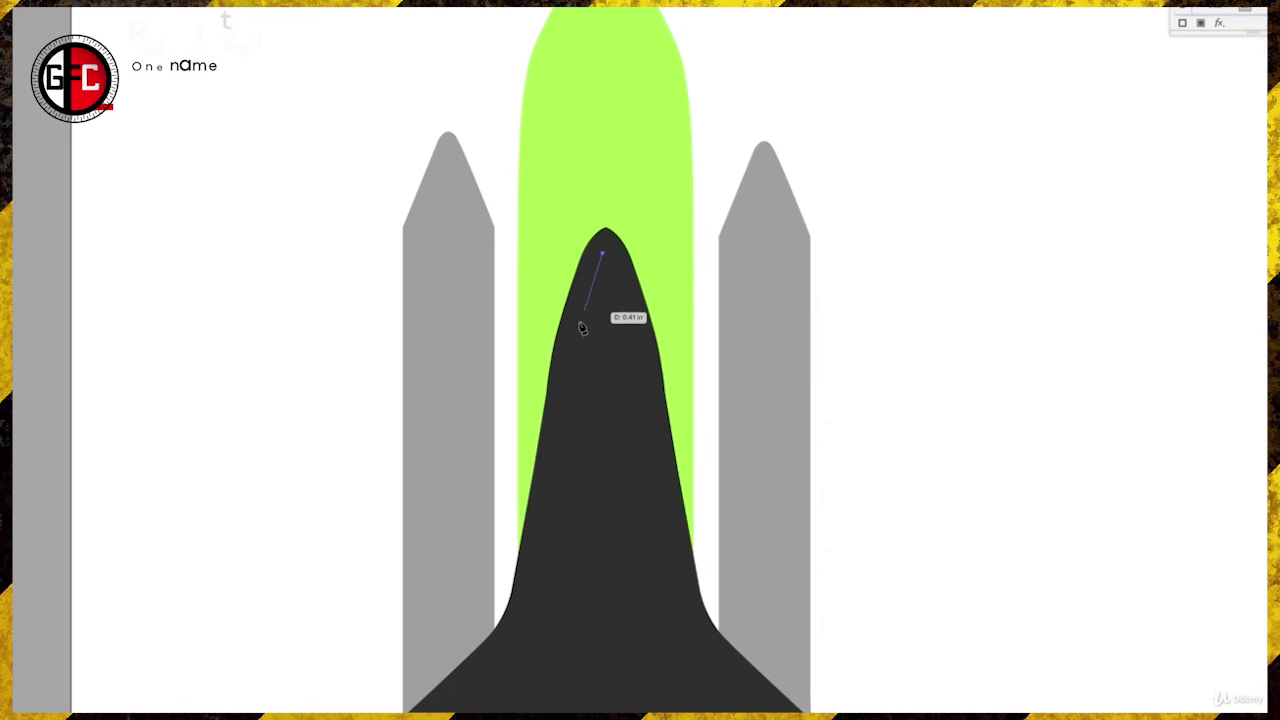
pyautogui.click(573, 360)
pyautogui.click(573, 423)
pyautogui.click(607, 474)
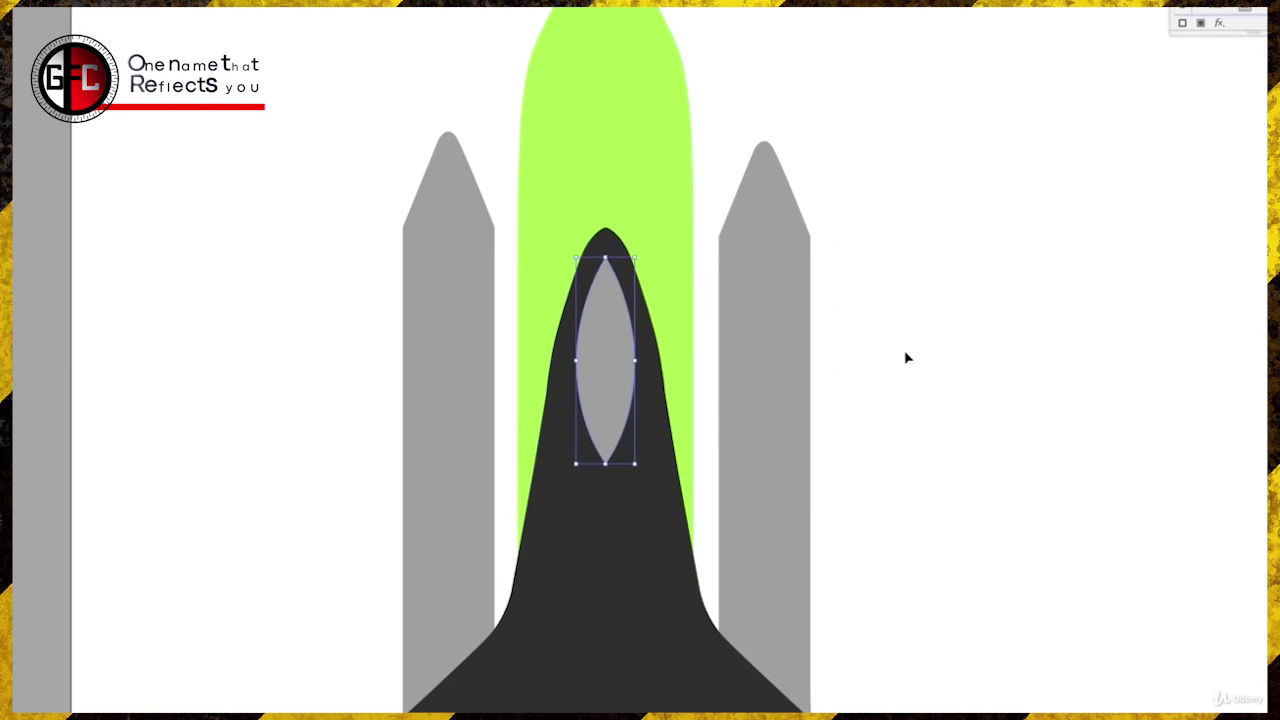
pyautogui.click(906, 357)
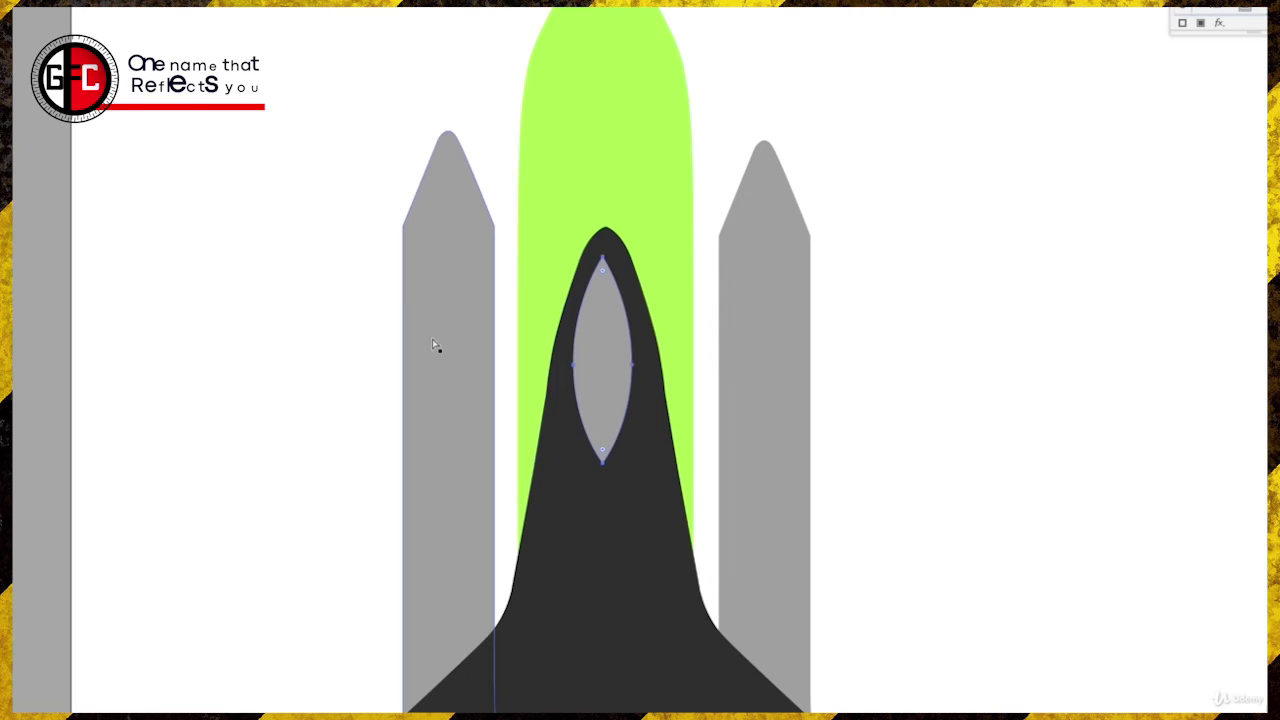
# - Draw a narrower light grey shape inside the upper window, leaving a darker grey rim around its tip
pyautogui.click(606, 278)
pyautogui.click(579, 340)
pyautogui.click(579, 400)
pyautogui.click(582, 466)
pyautogui.click(606, 257)
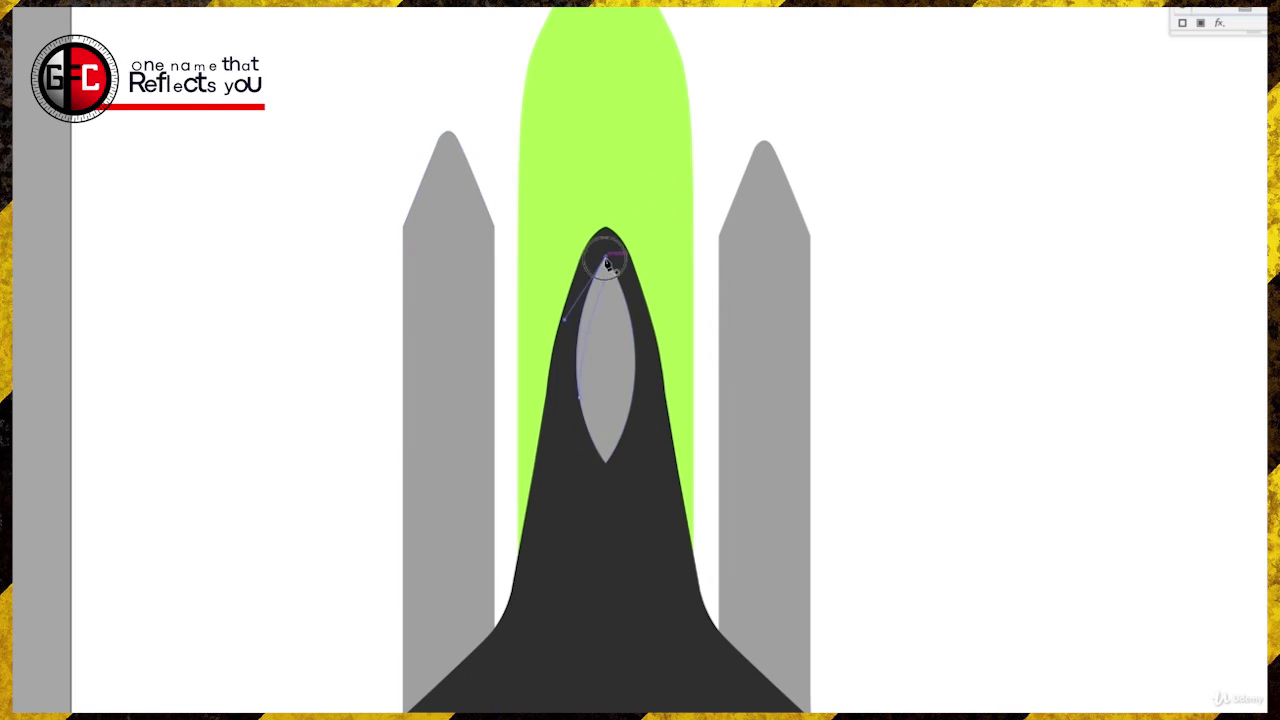
pyautogui.moveTo(631, 399); pyautogui.dragTo(617, 463)
pyautogui.click(606, 281)
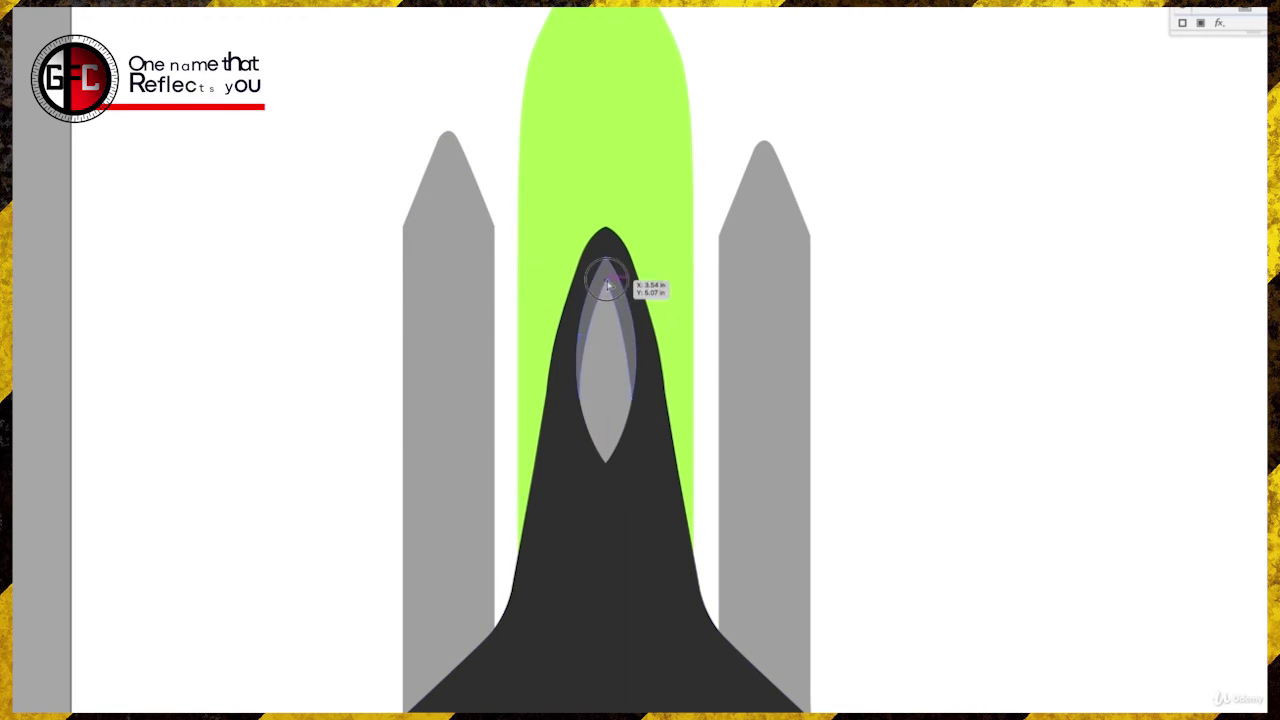
# - Refine the anchor points of the window's upper tip and the shuttle's nose to smooth the outline
pyautogui.scroll(1, 514, 240)
pyautogui.click(560, 420)
pyautogui.press('a')
pyautogui.hscroll(-4, 606, 498)
pyautogui.scroll(2, 875, 498)
pyautogui.scroll(4, 875, 498)
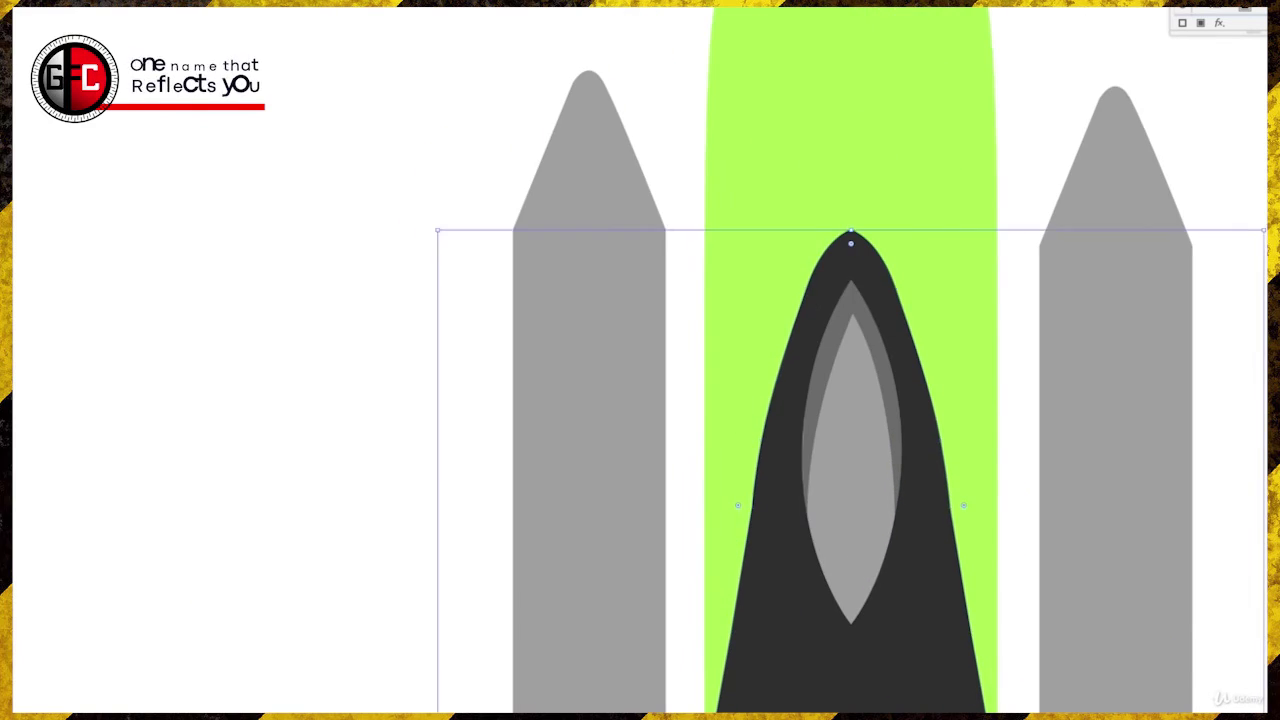
pyautogui.hotkey('ctrl', 'shift', 'a')
pyautogui.click(853, 311)
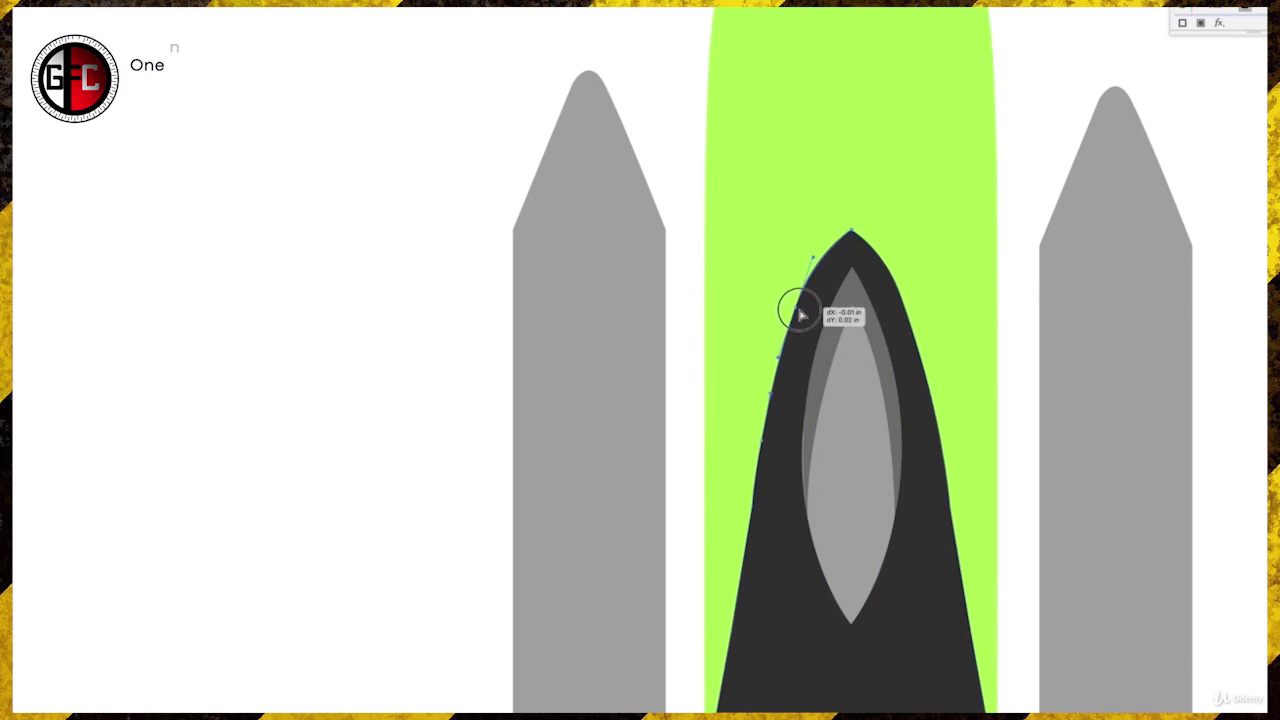
pyautogui.click(560, 300)
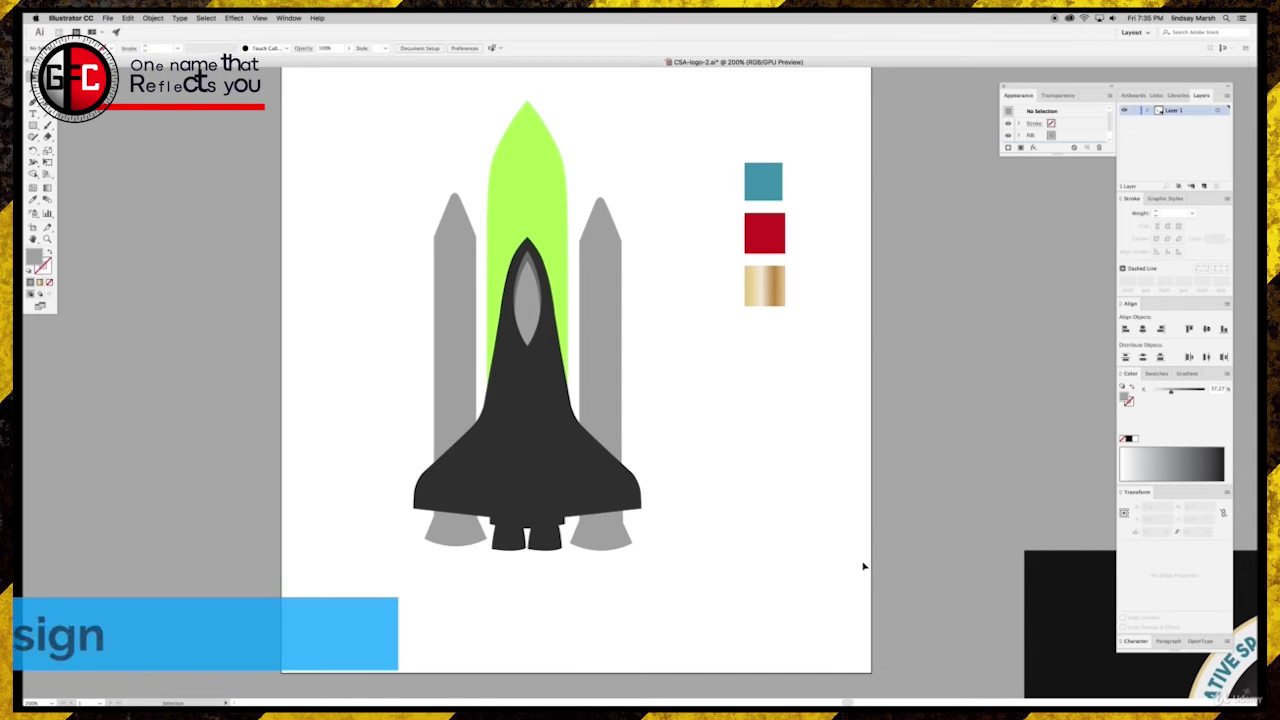
pyautogui.hscroll(10, 869, 680)
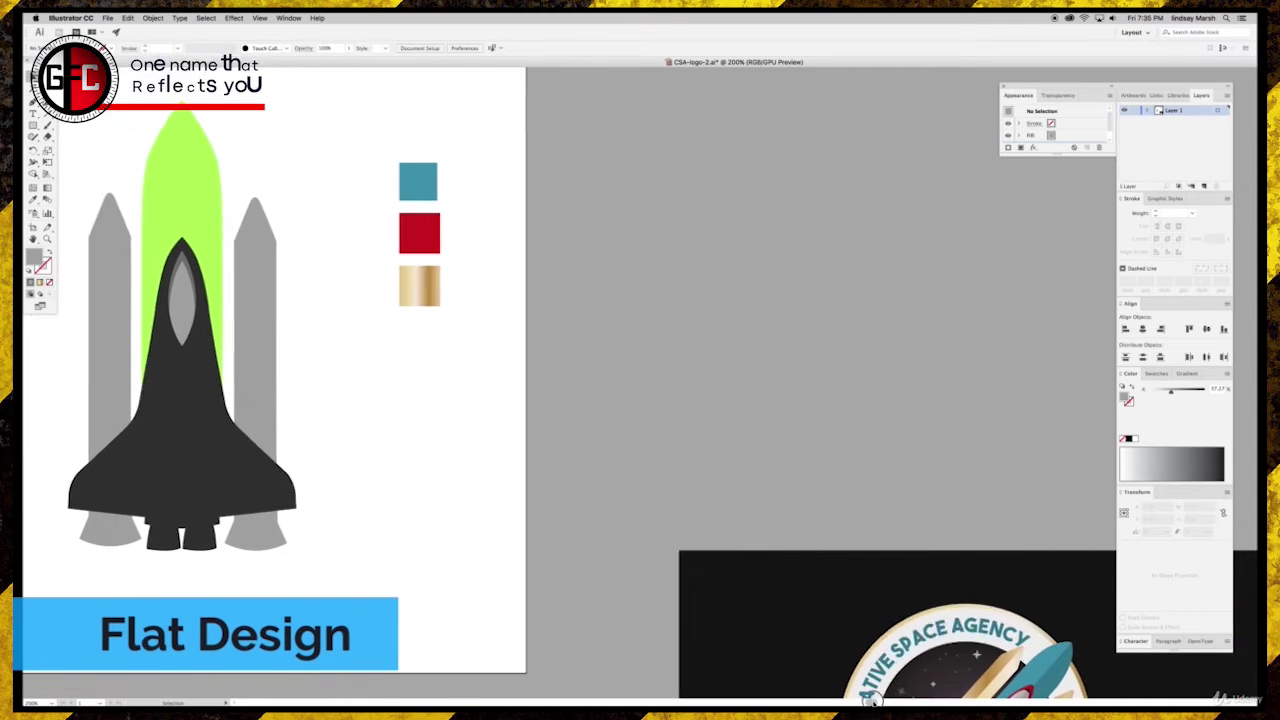
# - Examine the shuttle's two-tone shading in the finished space agency badge on the dark artboard
pyautogui.scroll(-4, 889, 631)
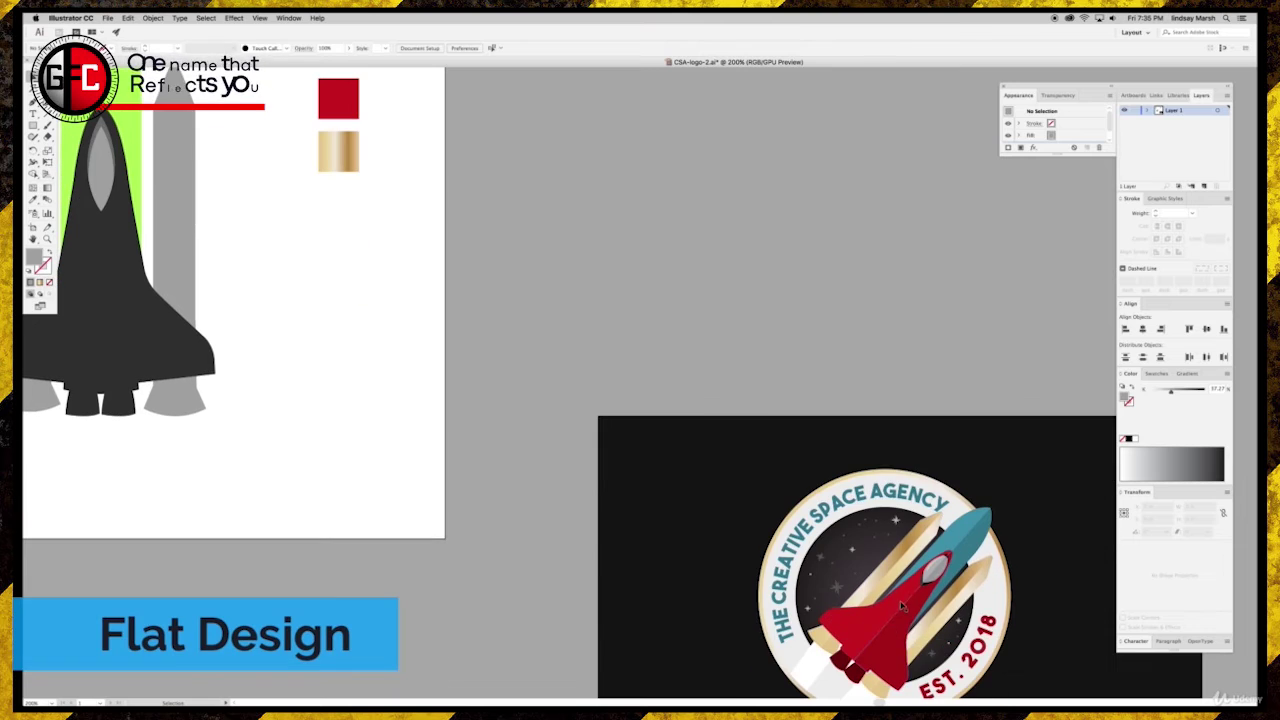
pyautogui.scroll(-3, 897, 607)
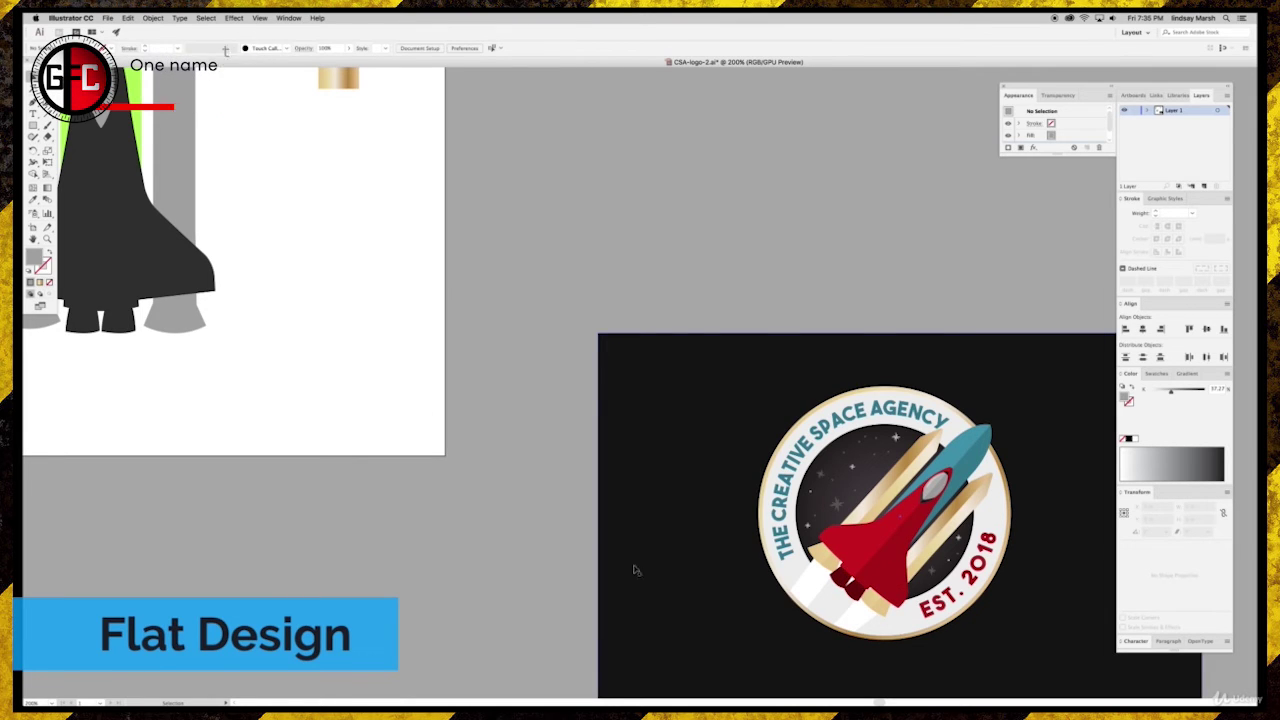
pyautogui.scroll(3, 697, 600)
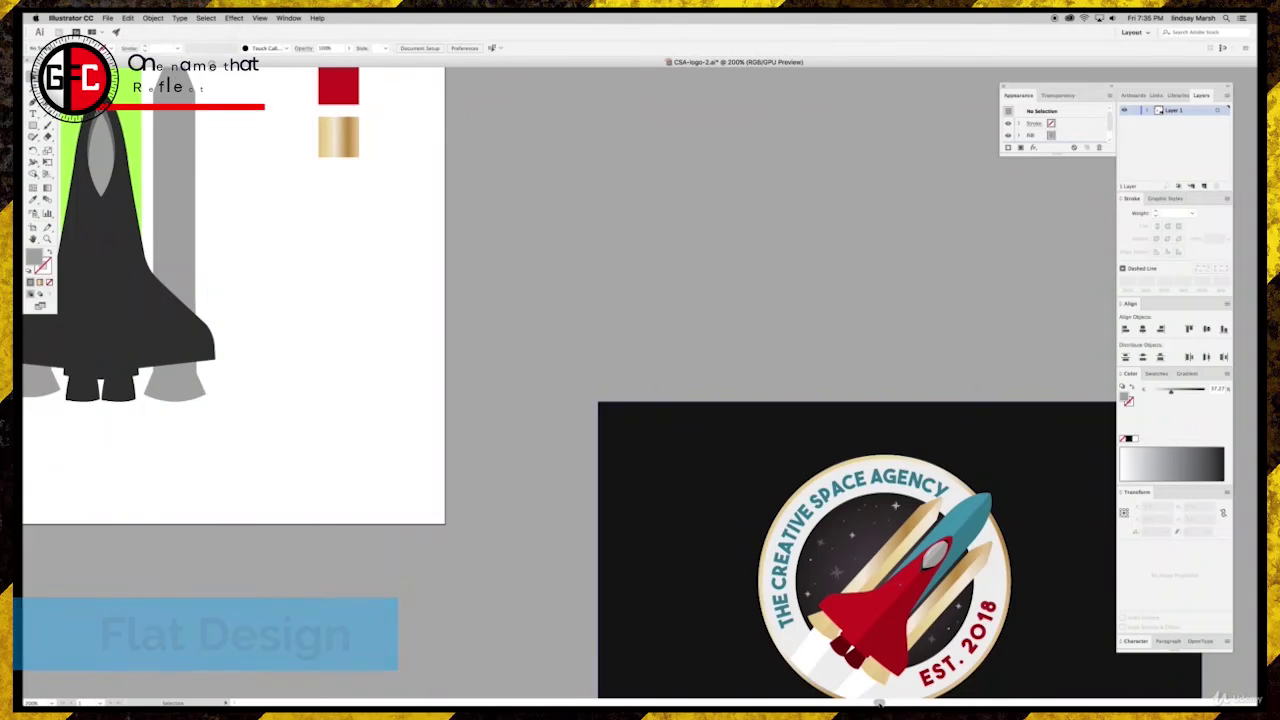
pyautogui.hscroll(-10, 850, 600)
pyautogui.scroll(6, 523, 194)
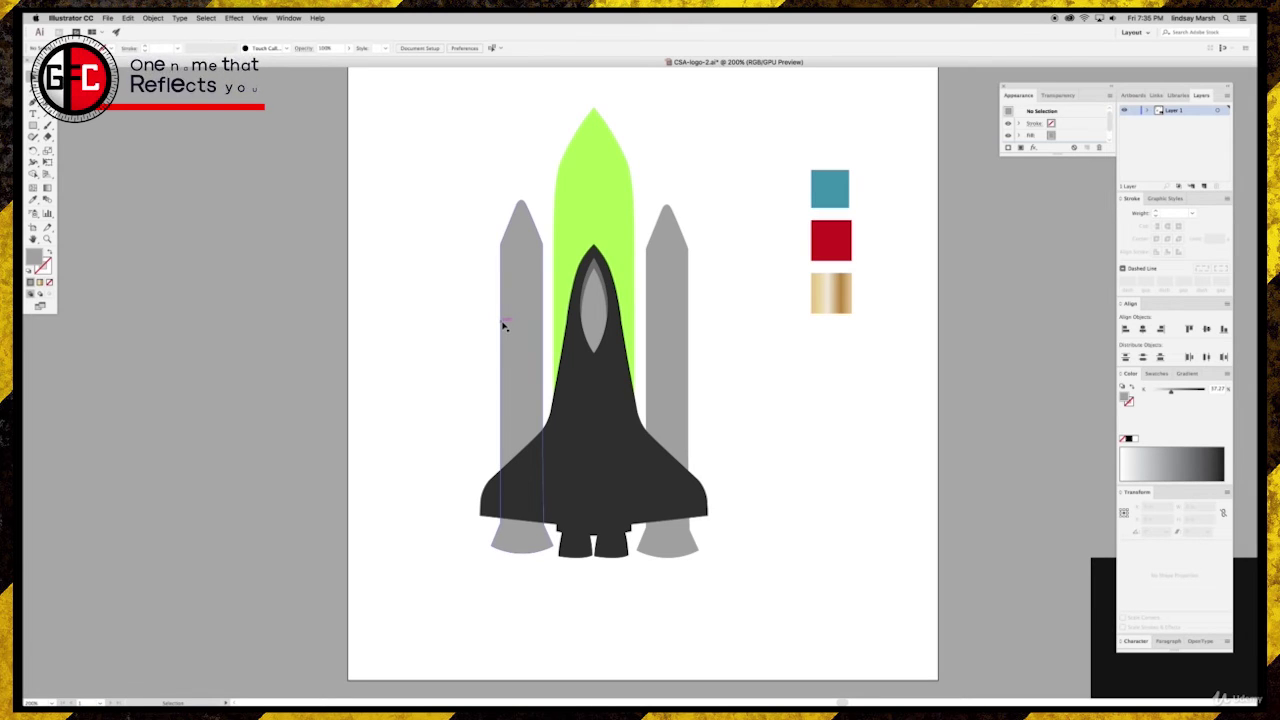
# - Group the dark shuttle body with its two engine nozzles
pyautogui.click(597, 455)
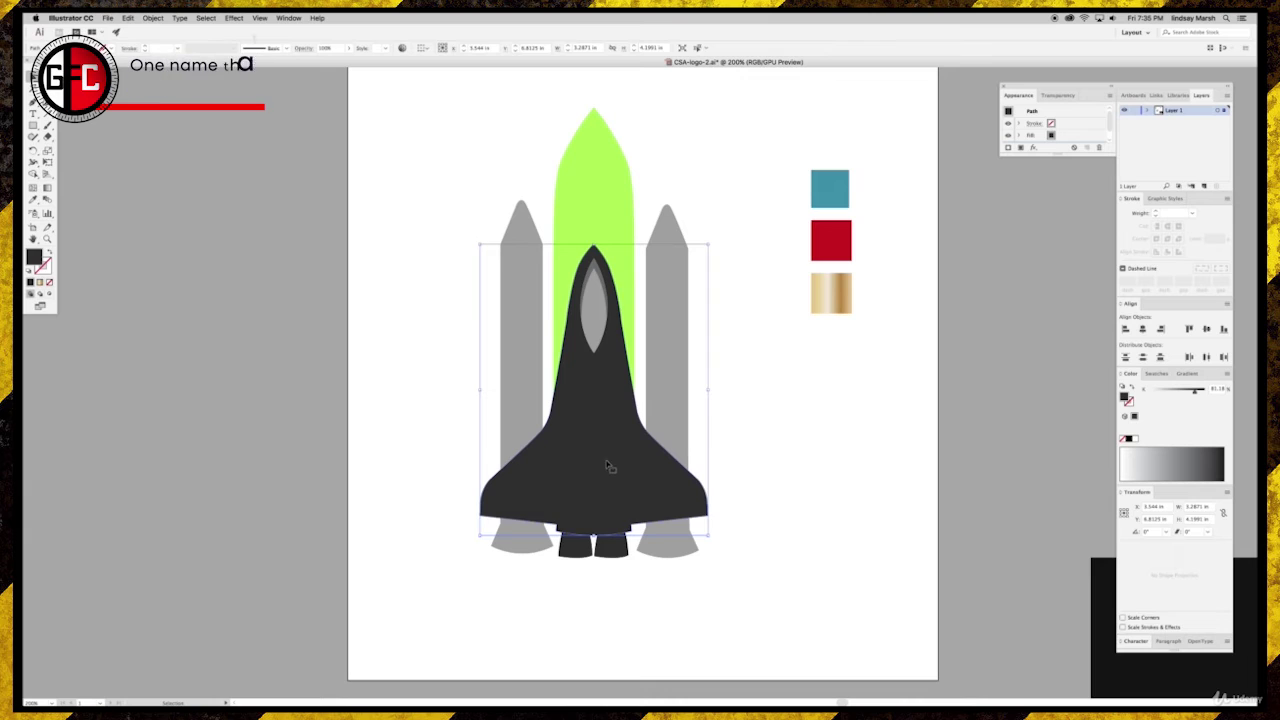
pyautogui.click(585, 556)
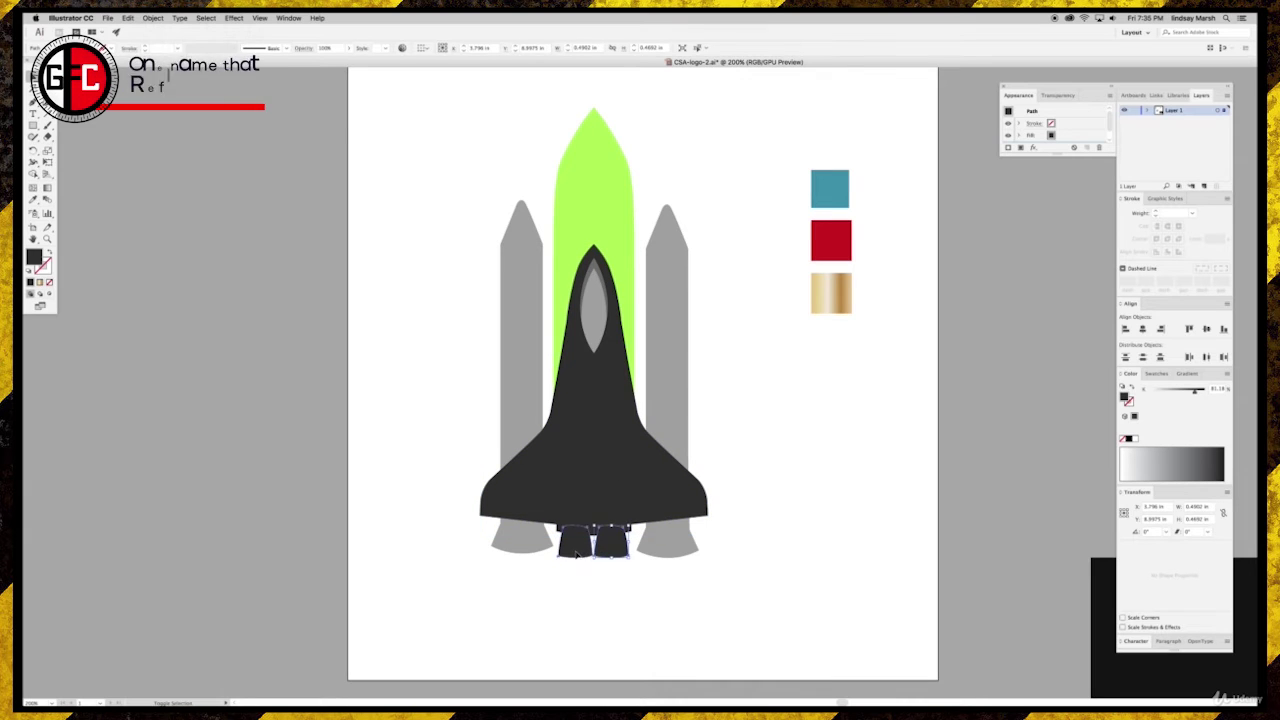
pyautogui.keyDown('shift'); pyautogui.click(586, 471); pyautogui.keyUp('shift')
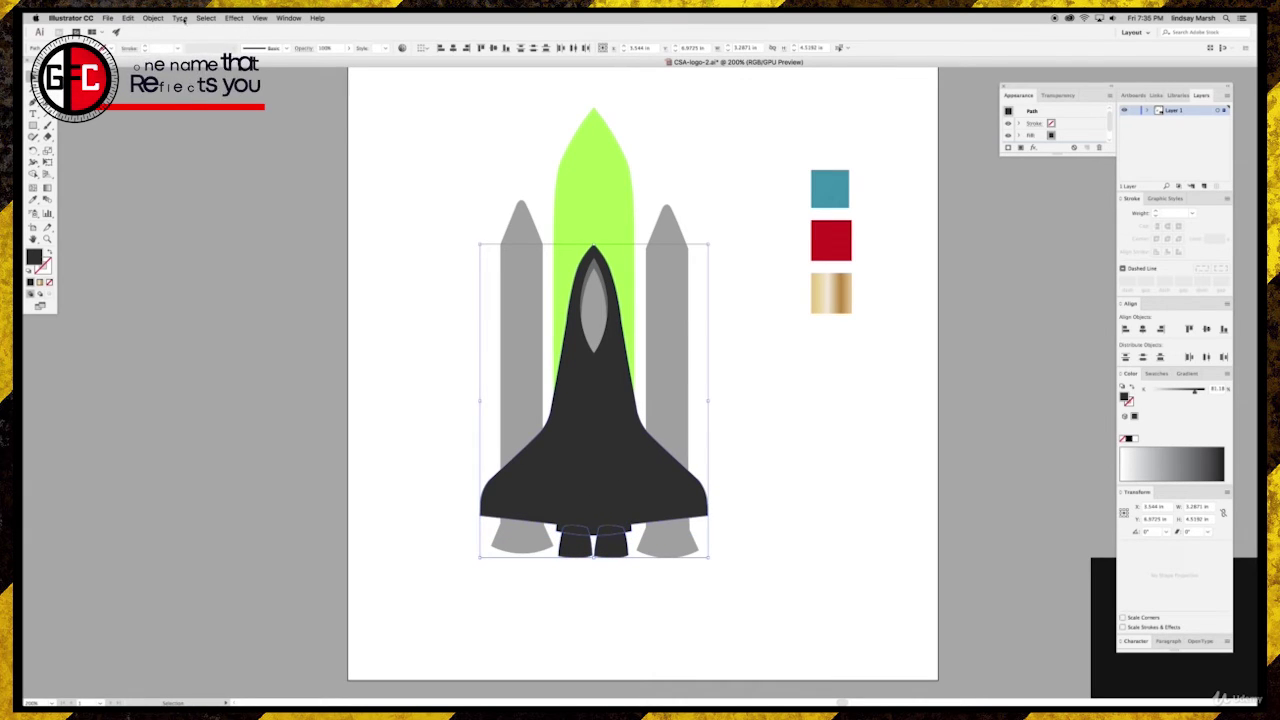
pyautogui.click(153, 18)
pyautogui.click(158, 53)
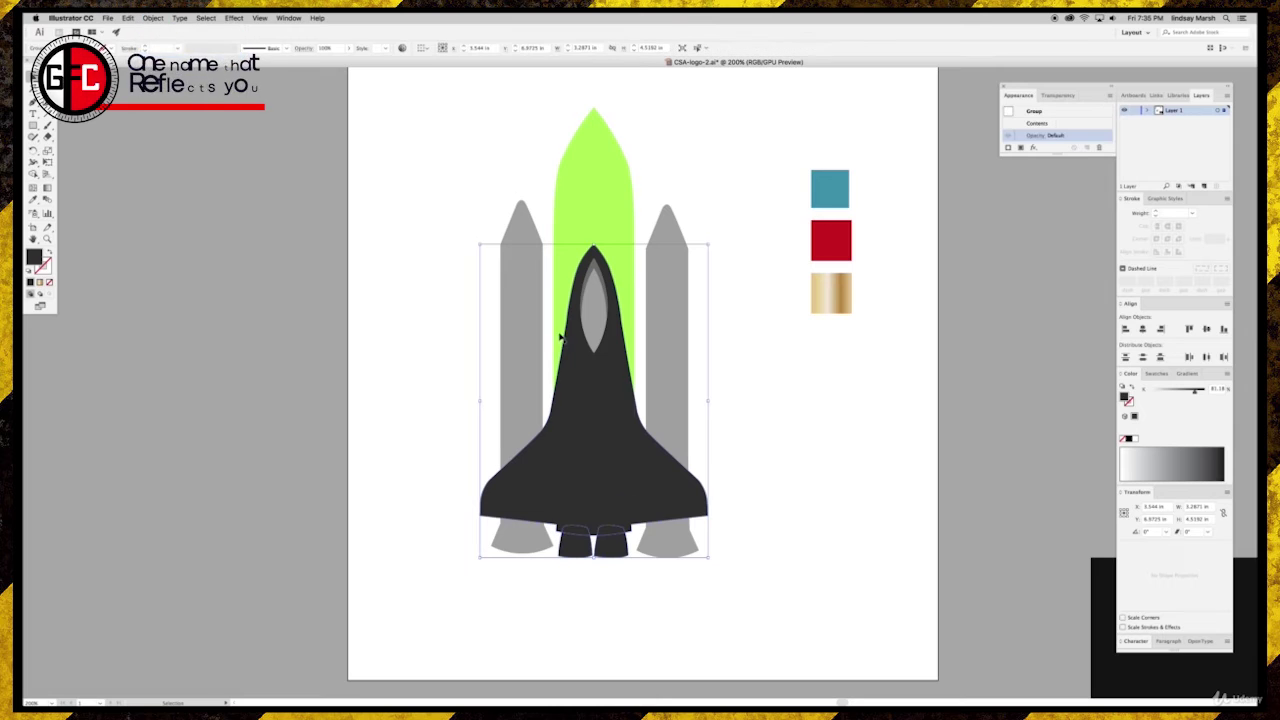
# - Duplicate the shuttle body group and place the copy beside the original, overlapping the artboard's left edge
pyautogui.press('a')
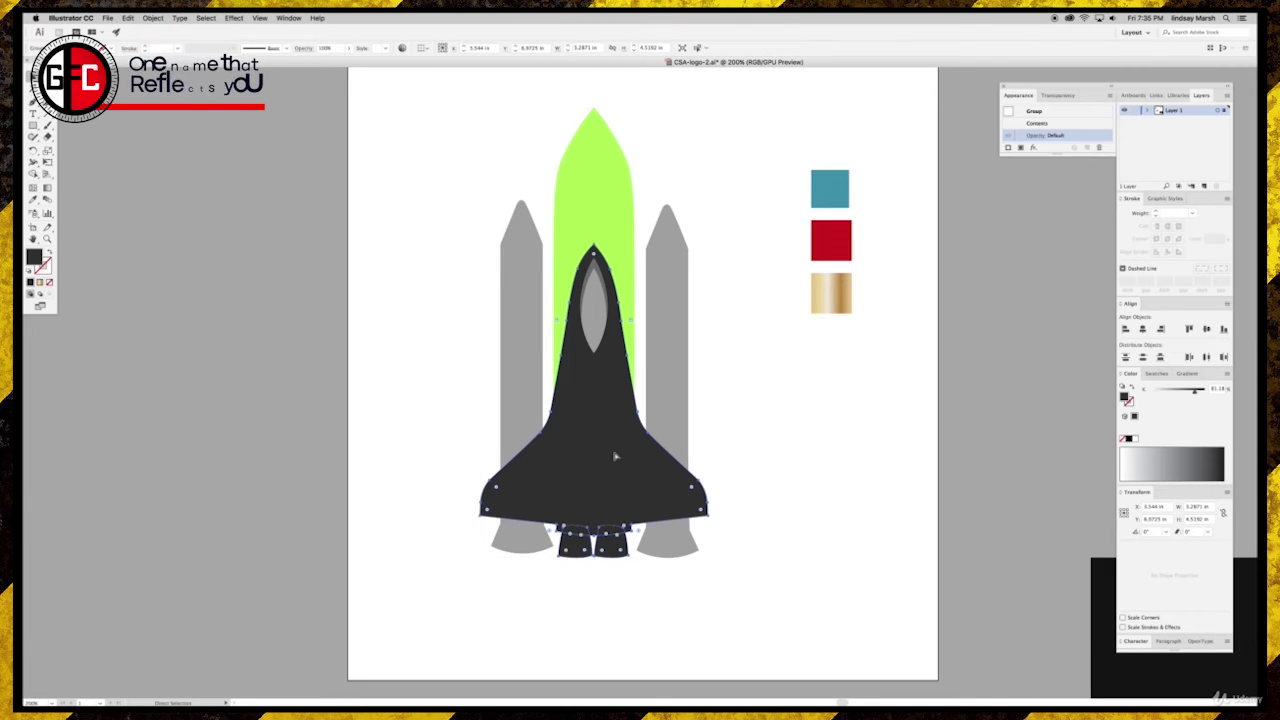
pyautogui.press('super+v')
pyautogui.press('v')
pyautogui.moveTo(740, 455); pyautogui.dragTo(286, 439)
pyautogui.click(154, 171)
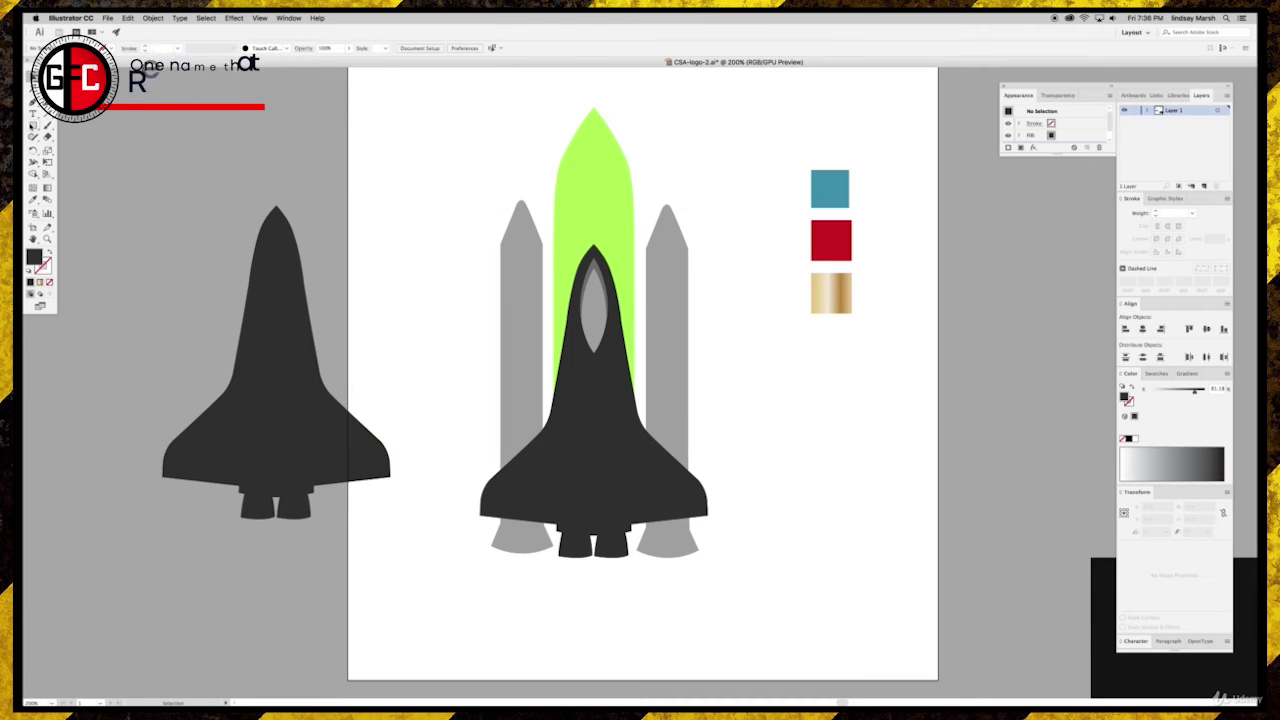
# - Draw an unfilled, outlined rectangle about 2.78 × 7.04 in over the duplicate shuttle's left half, ending exactly at its centre line
pyautogui.moveTo(84, 127); pyautogui.dragTo(277, 615)
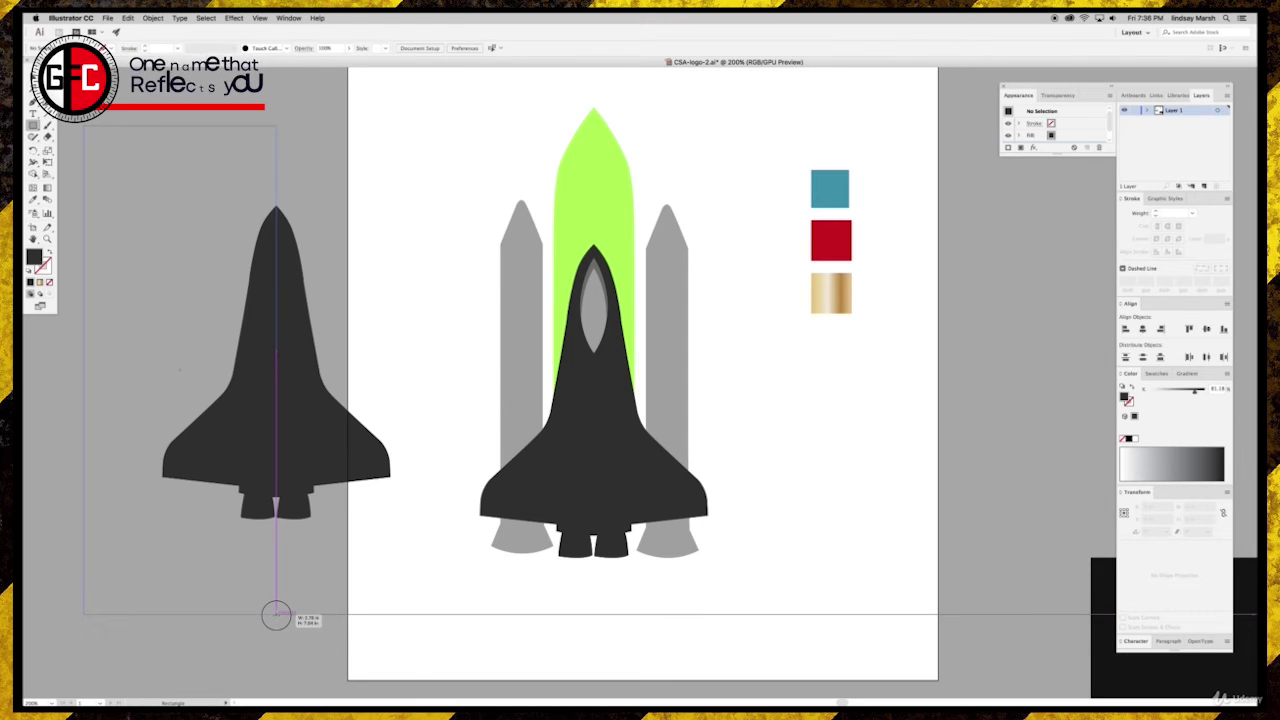
pyautogui.moveTo(277, 615); pyautogui.dragTo(276, 612)
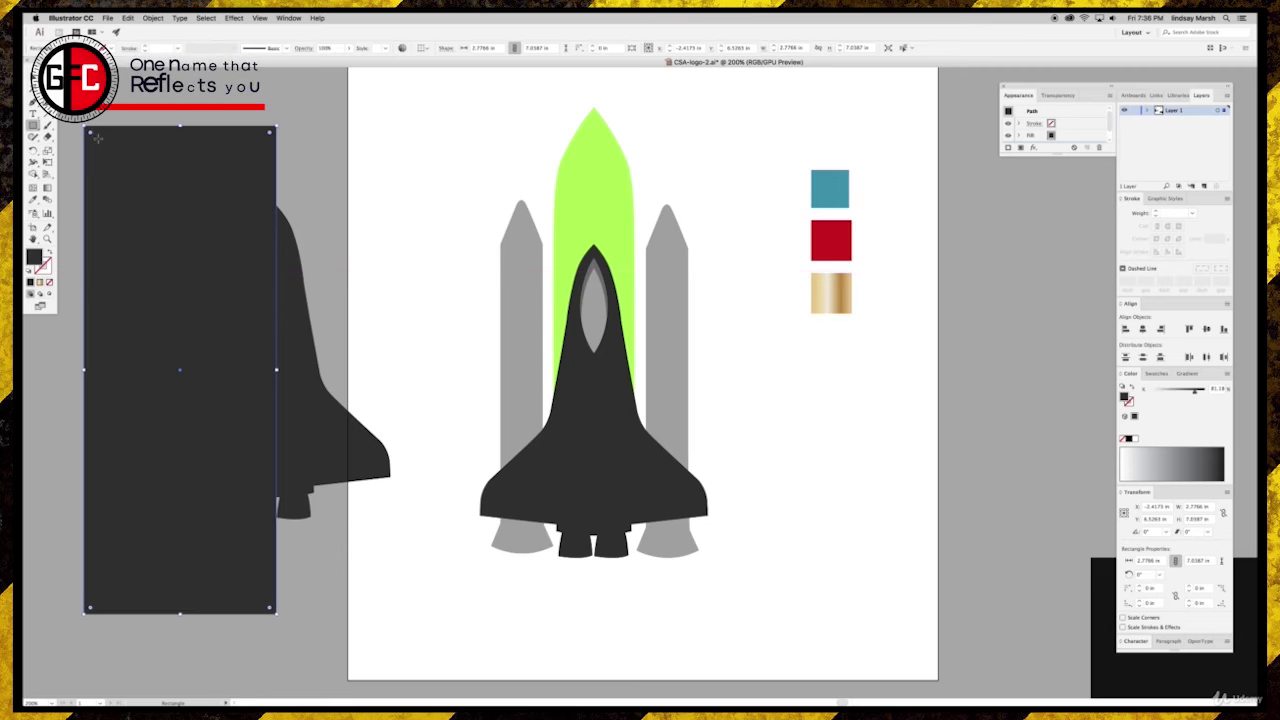
pyautogui.click(48, 255)
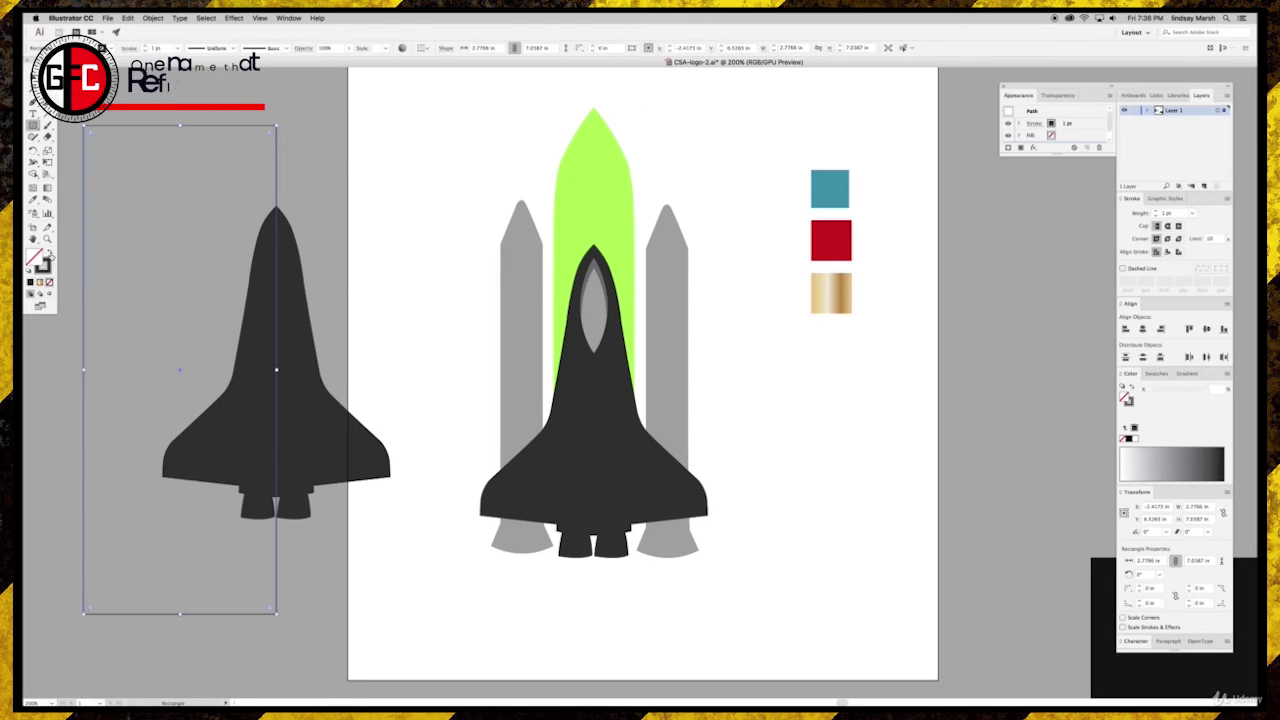
pyautogui.click(28, 78)
pyautogui.click(134, 144)
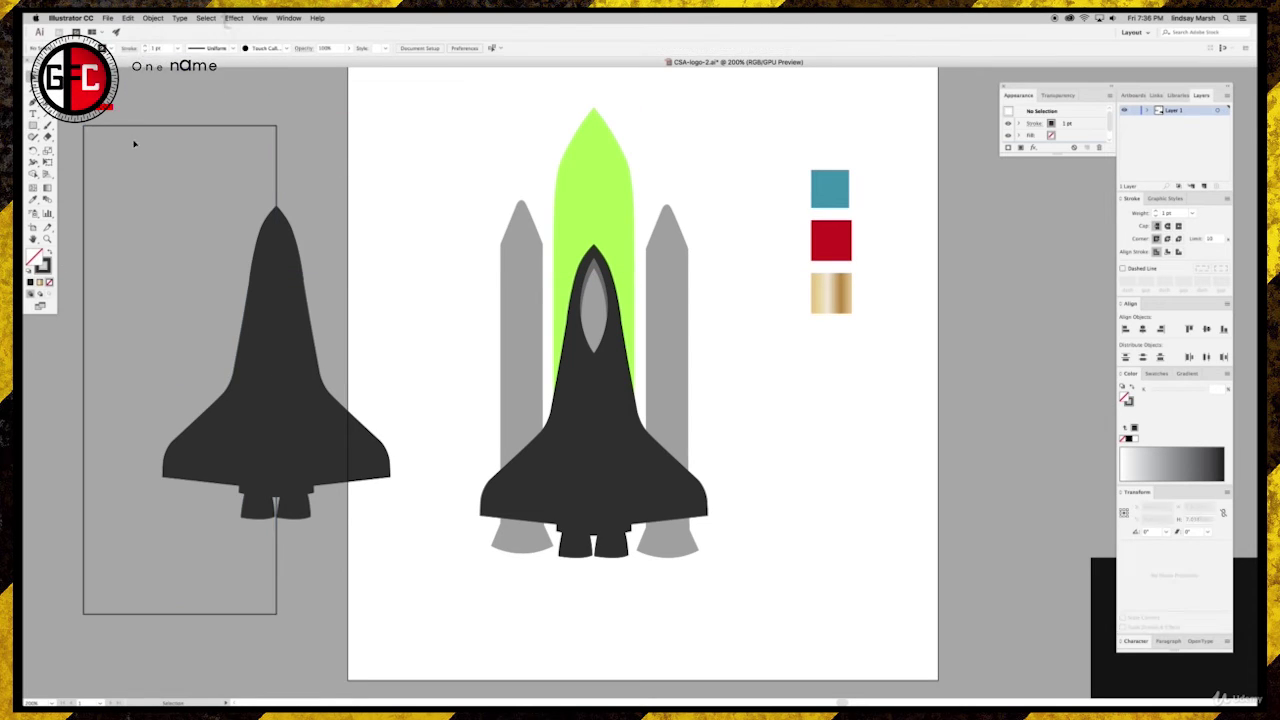
# - Remove the rectangle and the duplicate shuttle's left half, including the left nozzle, with the Shape Builder tool
pyautogui.moveTo(383, 586); pyautogui.dragTo(228, 335)
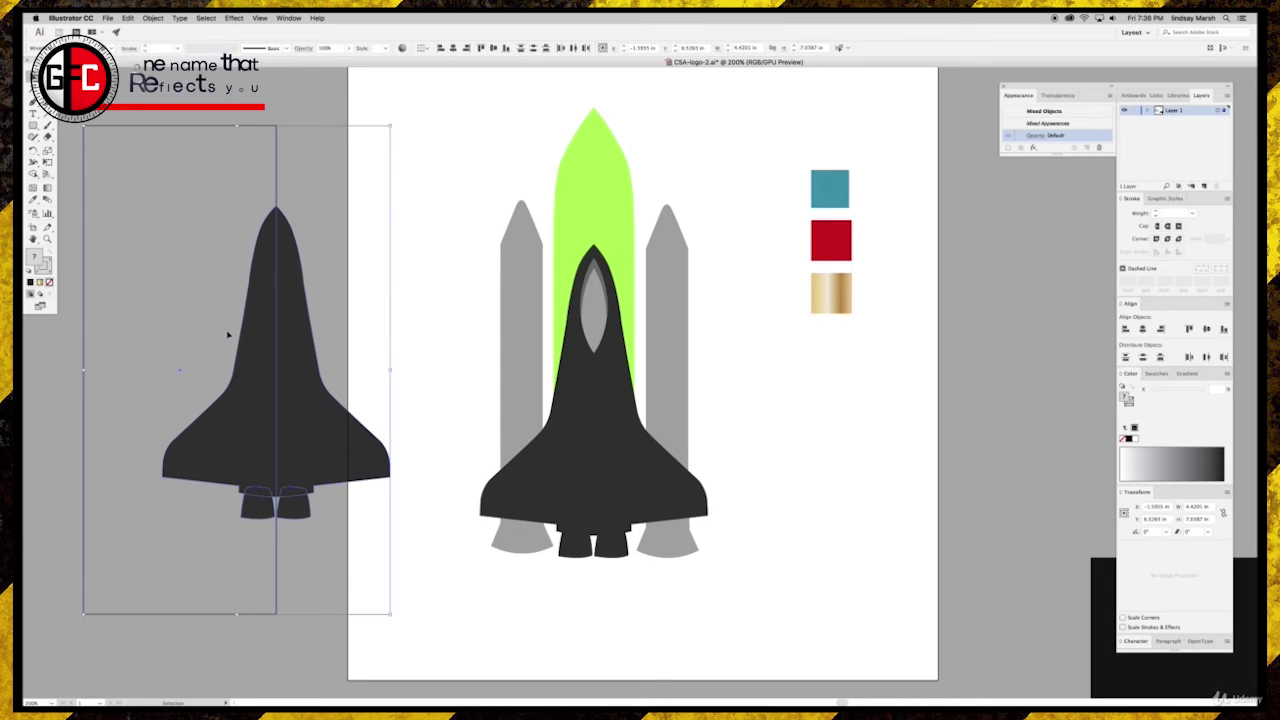
pyautogui.click(33, 173)
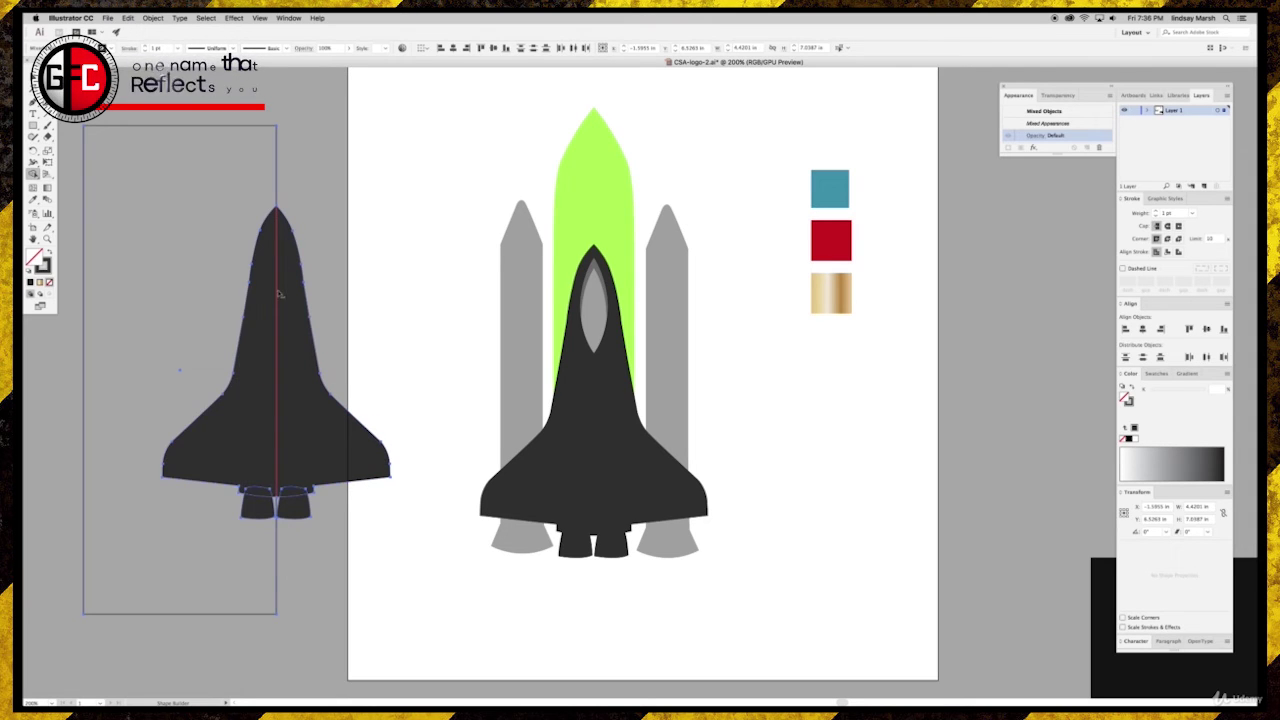
pyautogui.click(268, 322)
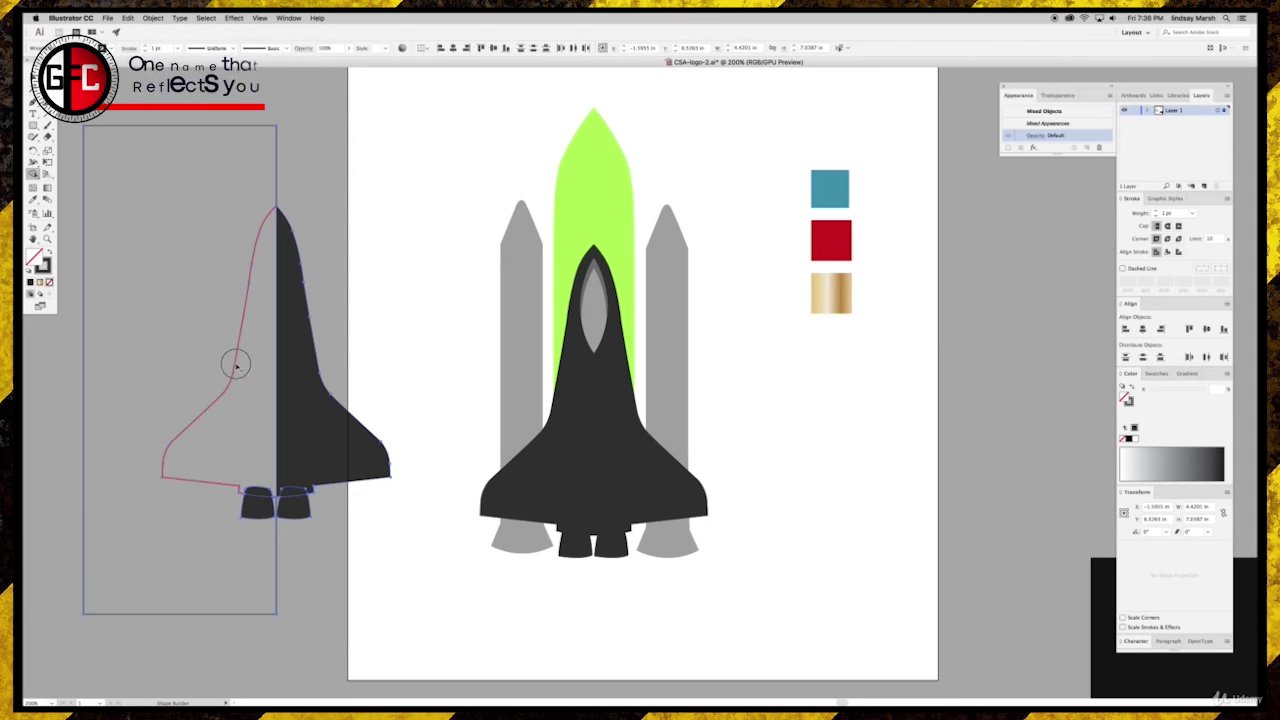
pyautogui.keyDown('alt'); pyautogui.click(234, 363); pyautogui.keyUp('alt')
pyautogui.keyDown('alt'); pyautogui.click(274, 268); pyautogui.keyUp('alt')
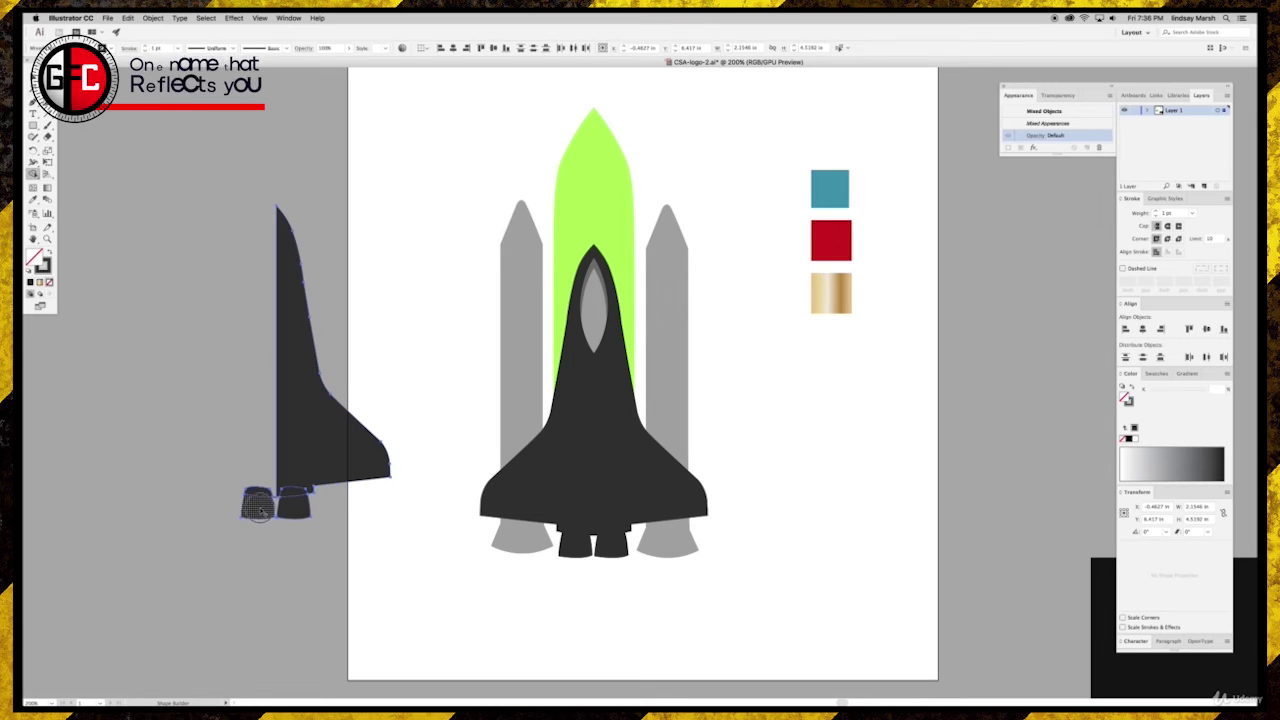
pyautogui.moveTo(246, 492)
pyautogui.keyDown('alt'); pyautogui.mouseDown()
pyautogui.moveTo(260, 498)
pyautogui.moveTo(244, 508)
pyautogui.mouseUp(); pyautogui.keyUp('alt')
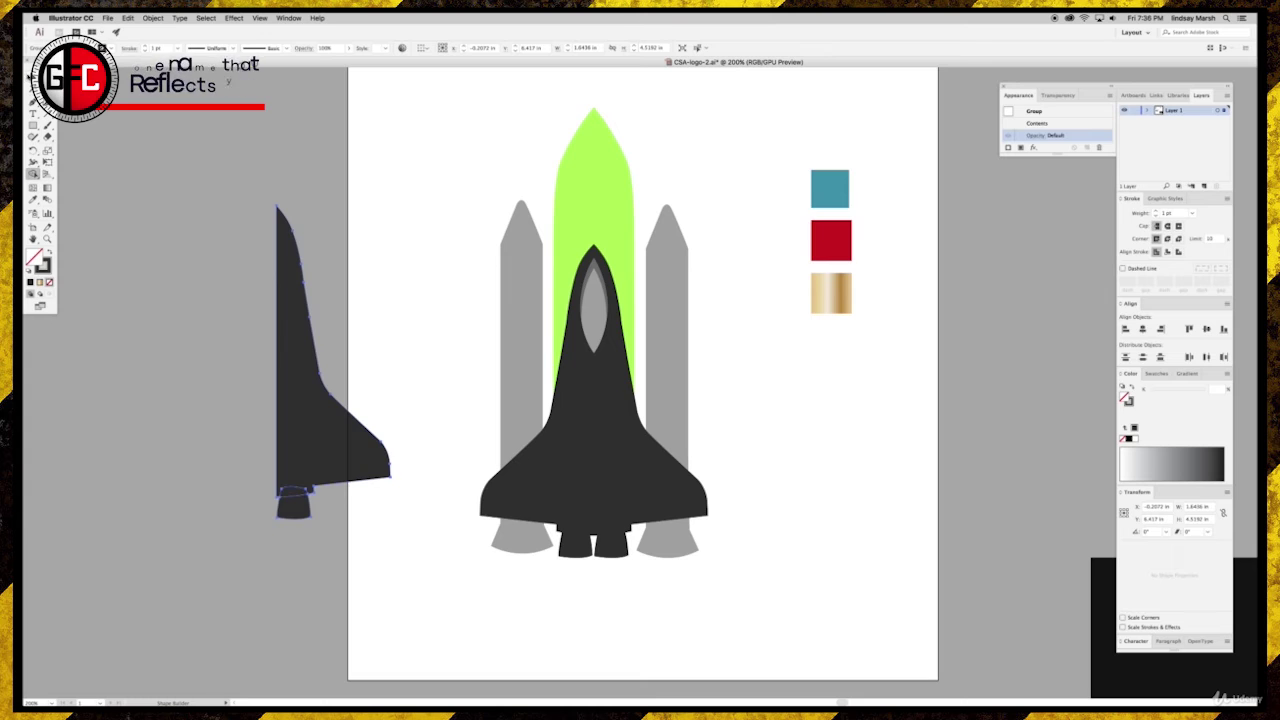
pyautogui.press('v')
pyautogui.click(90, 373)
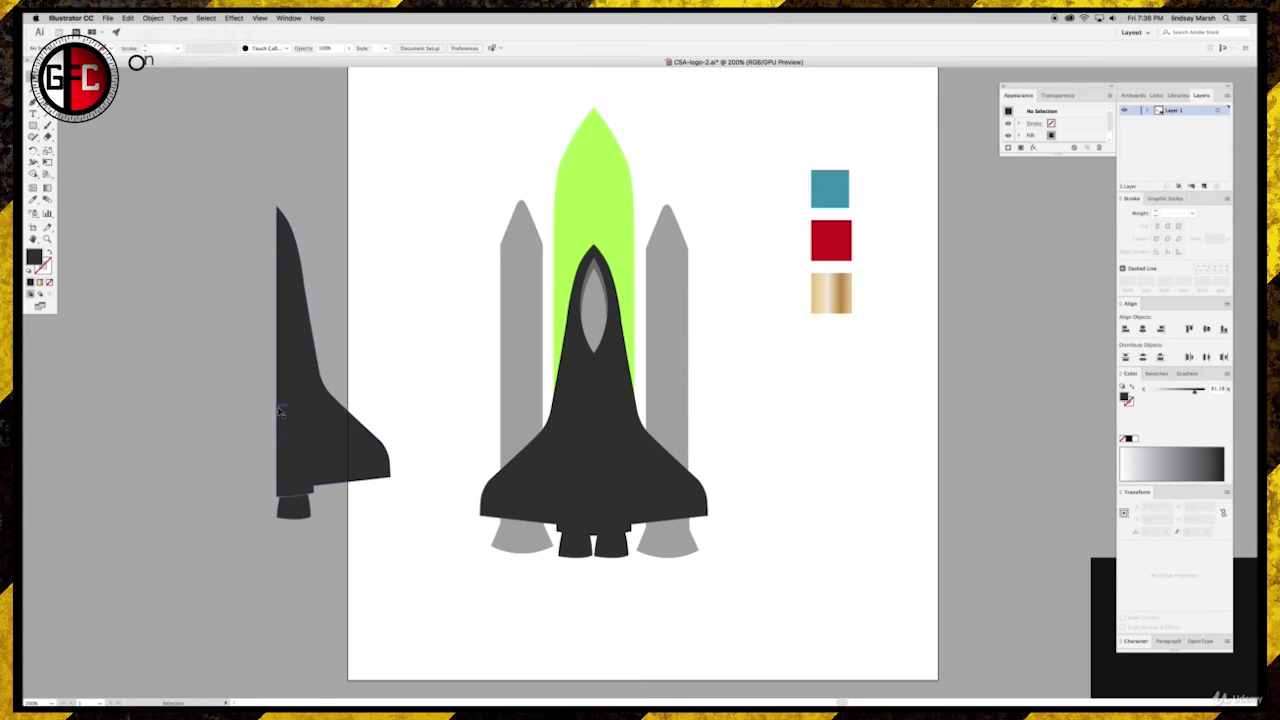
# - Align the half-shuttle copy over the right half of the original shuttle and arrange it behind the window
pyautogui.moveTo(288, 410); pyautogui.dragTo(606, 454)
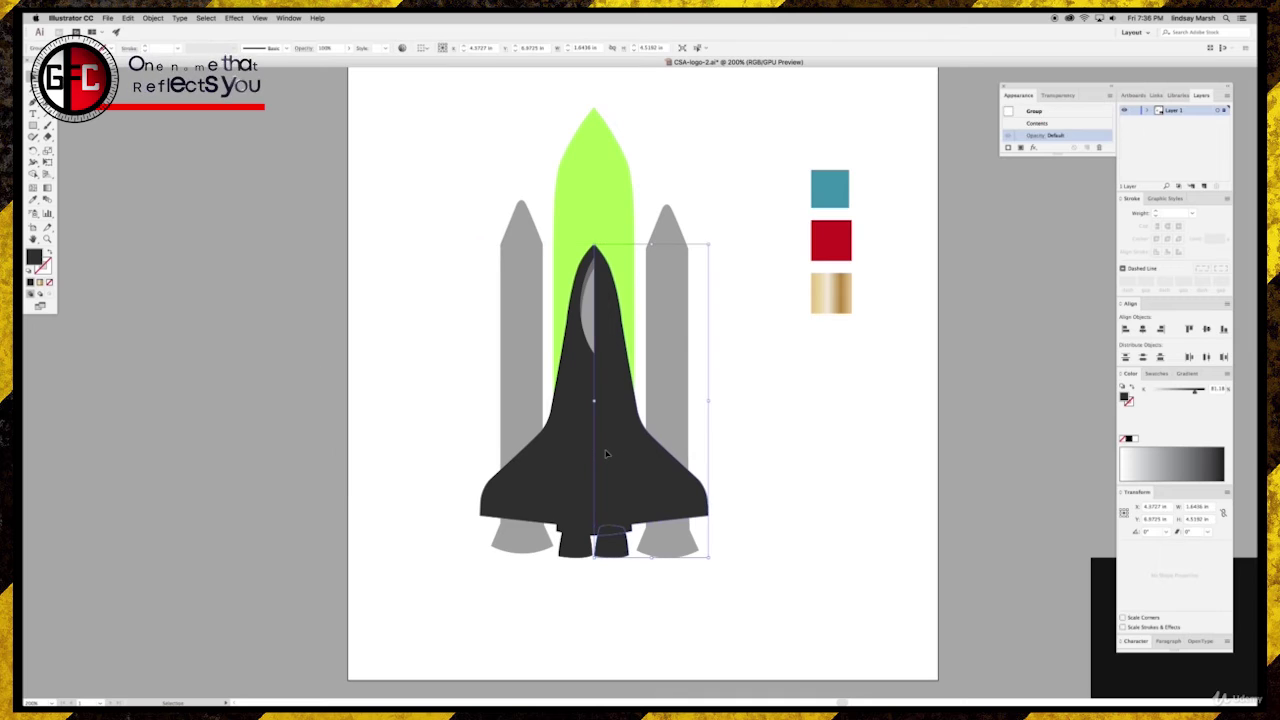
pyautogui.press('a')
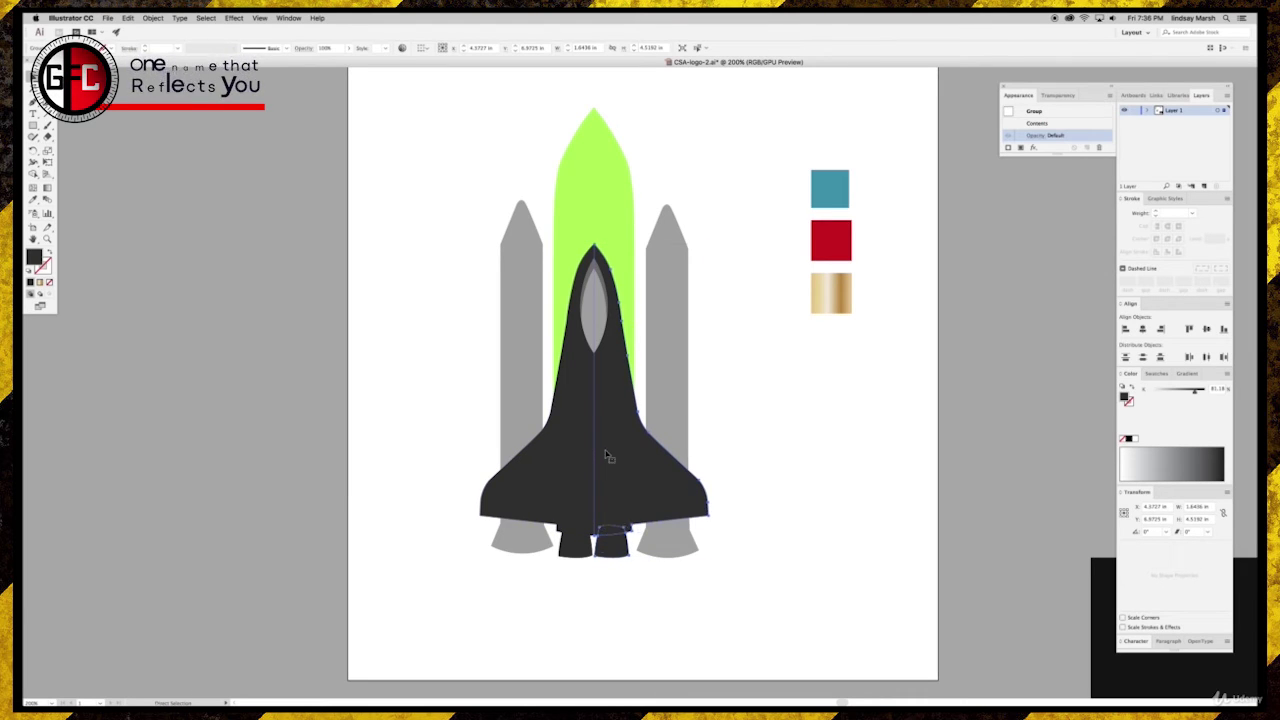
pyautogui.press('v')
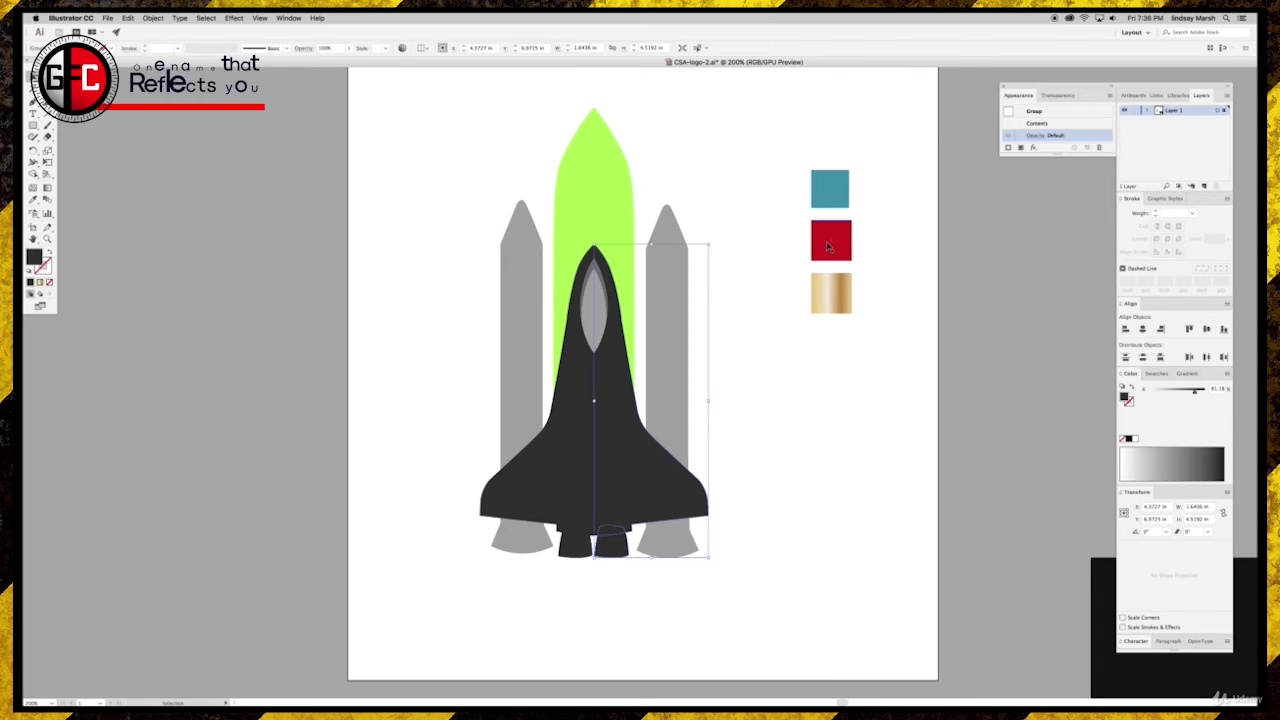
# - Fill the original full shuttle group with the red sampled from the palette square
pyautogui.click(430, 340)
pyautogui.click(578, 400)
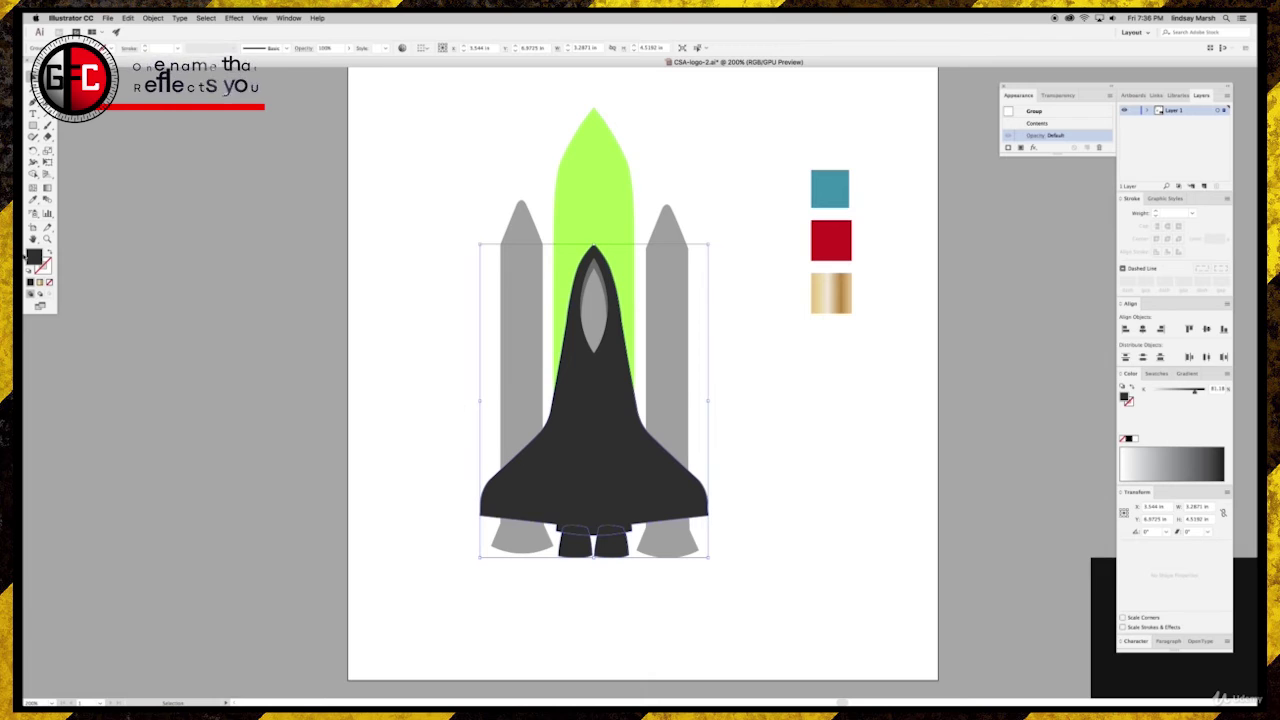
pyautogui.click(33, 200)
pyautogui.click(833, 254)
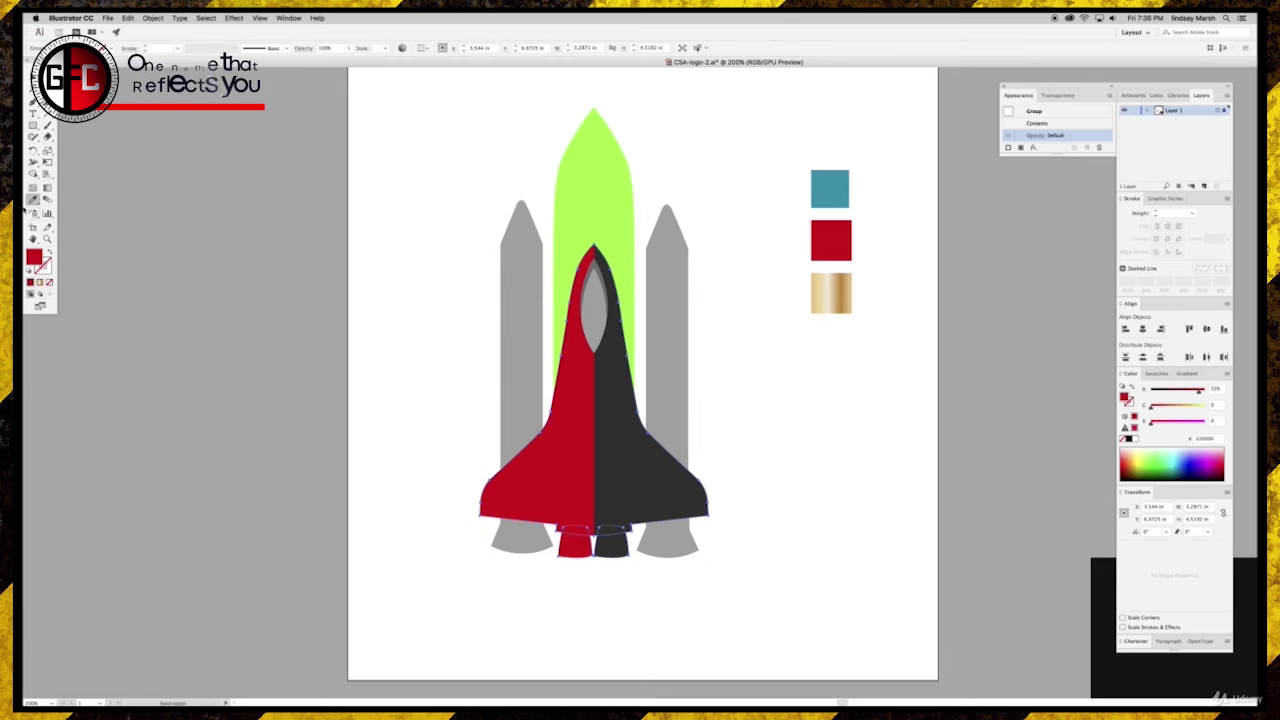
pyautogui.press('v')
pyautogui.click(430, 340)
# - Recolour the right half-shuttle overlay by sampling the palette red and darkening its fill to #C10202
pyautogui.moveTo(622, 418); pyautogui.dragTo(391, 301)
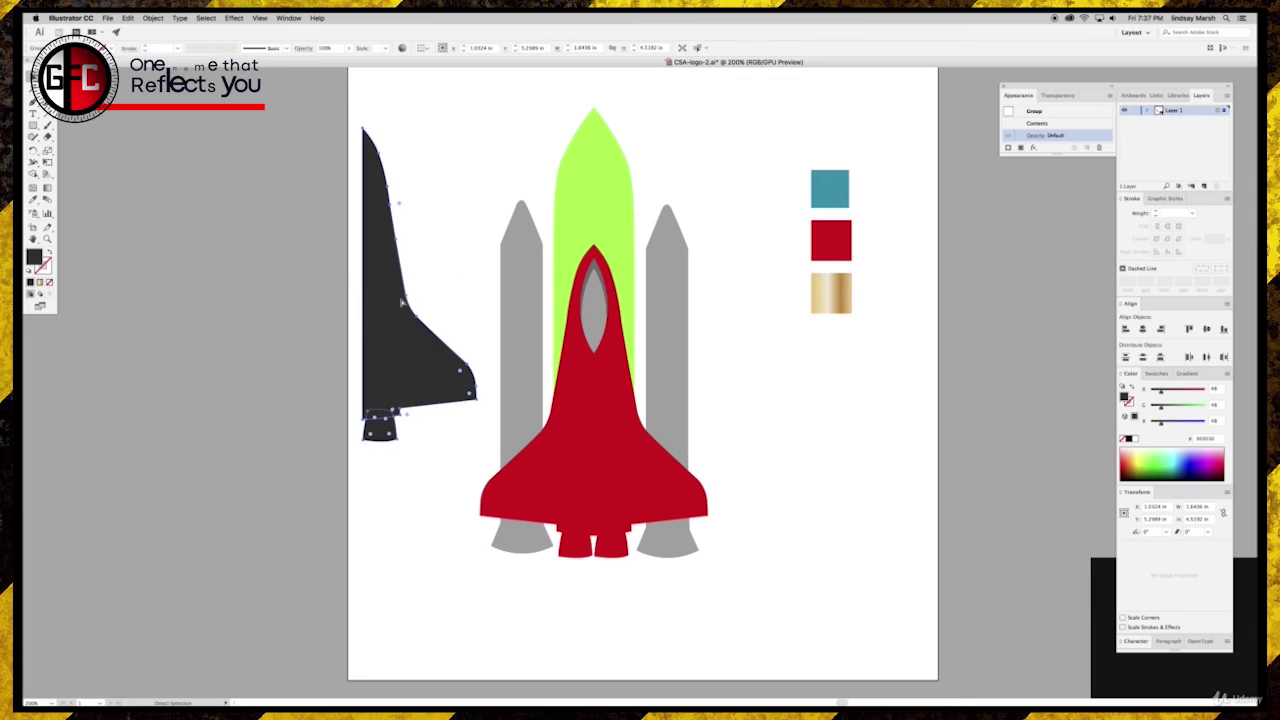
pyautogui.press('super+z')
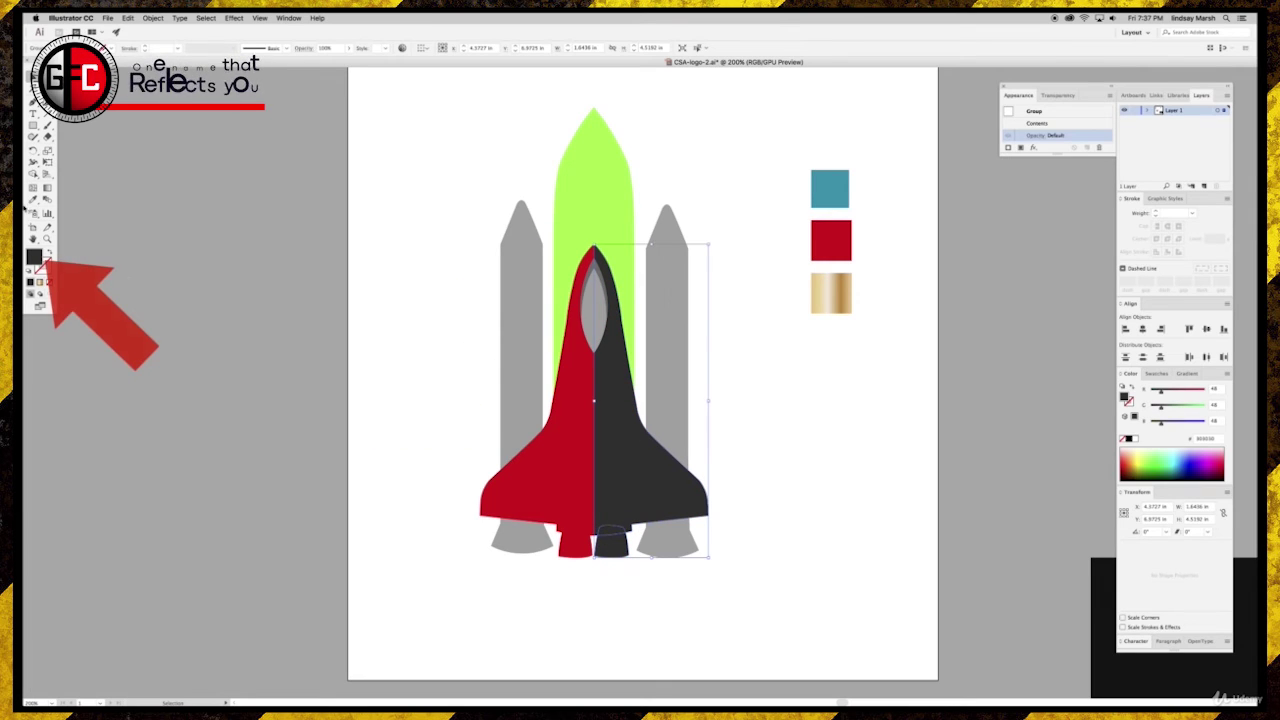
pyautogui.press('i')
pyautogui.click(834, 242)
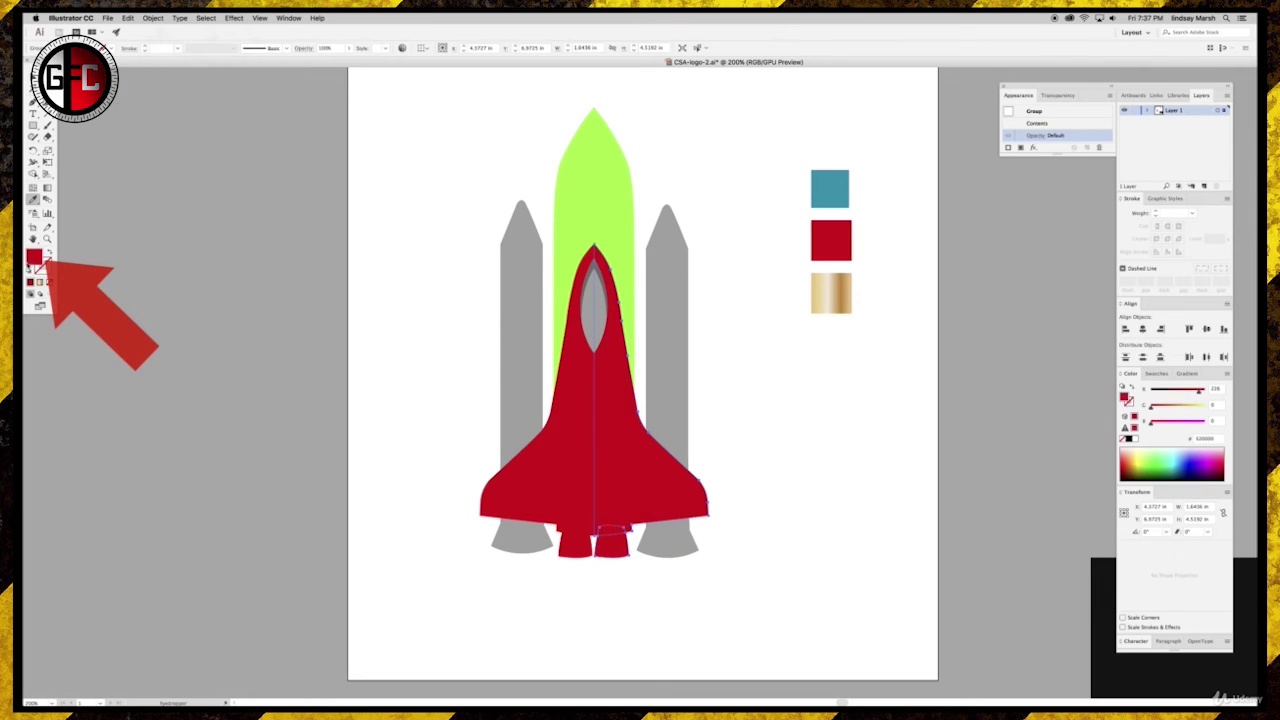
pyautogui.doubleClick(33, 257)
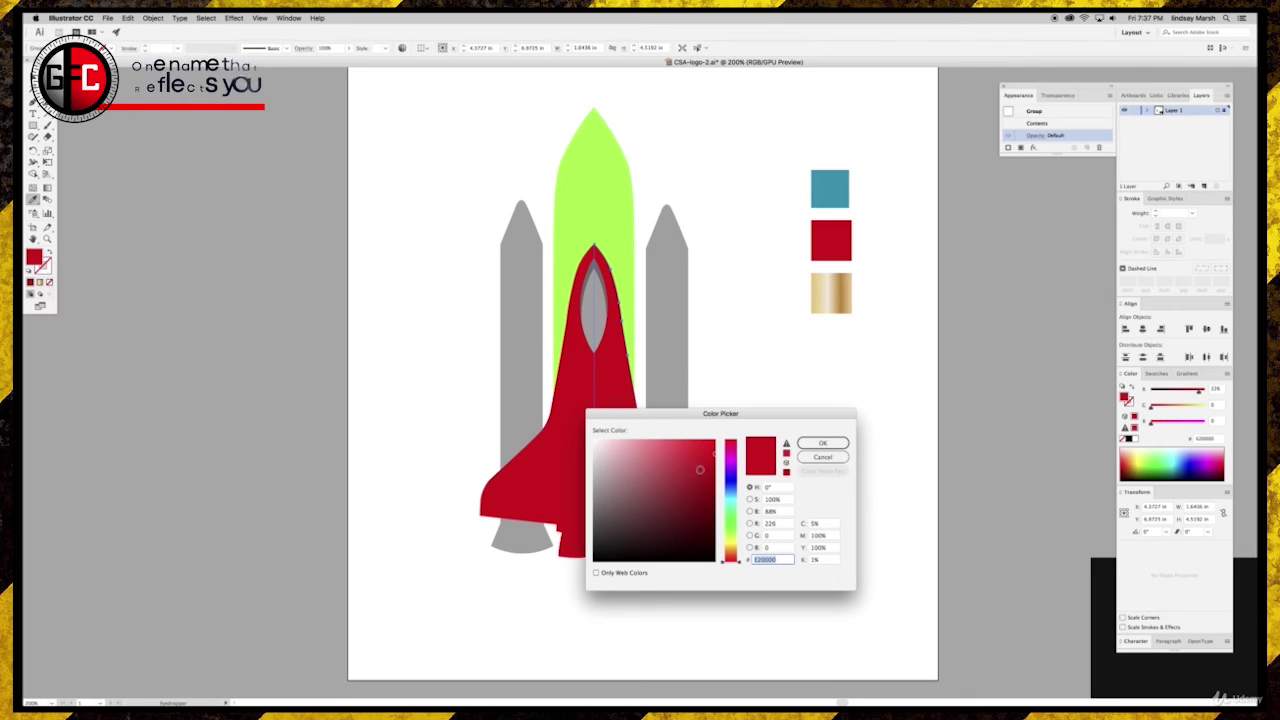
pyautogui.click(714, 464)
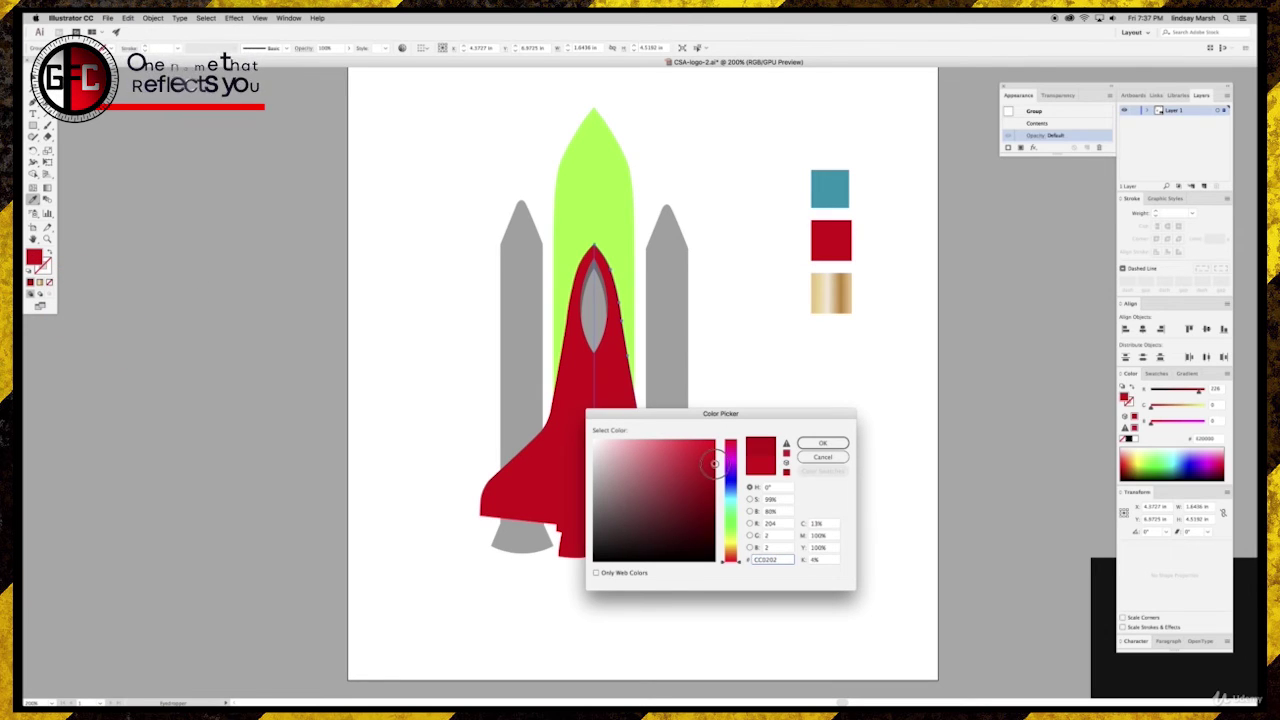
pyautogui.moveTo(714, 464); pyautogui.dragTo(715, 467)
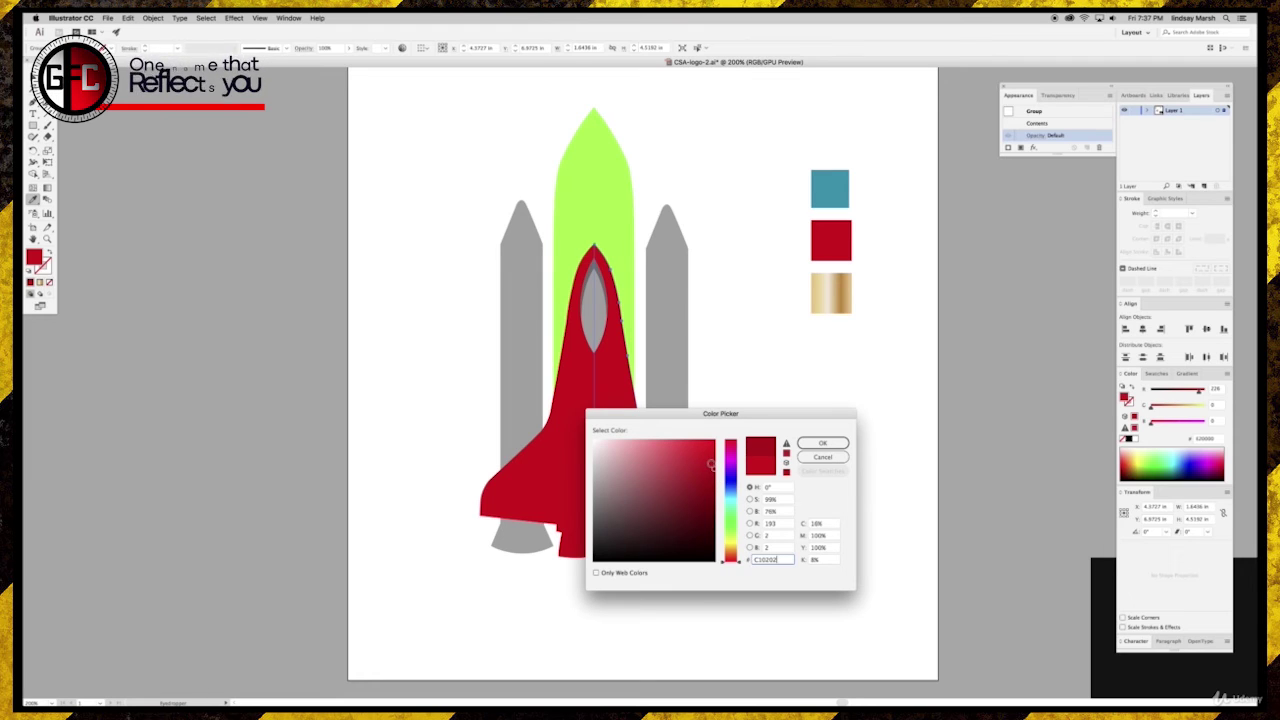
pyautogui.click(826, 446)
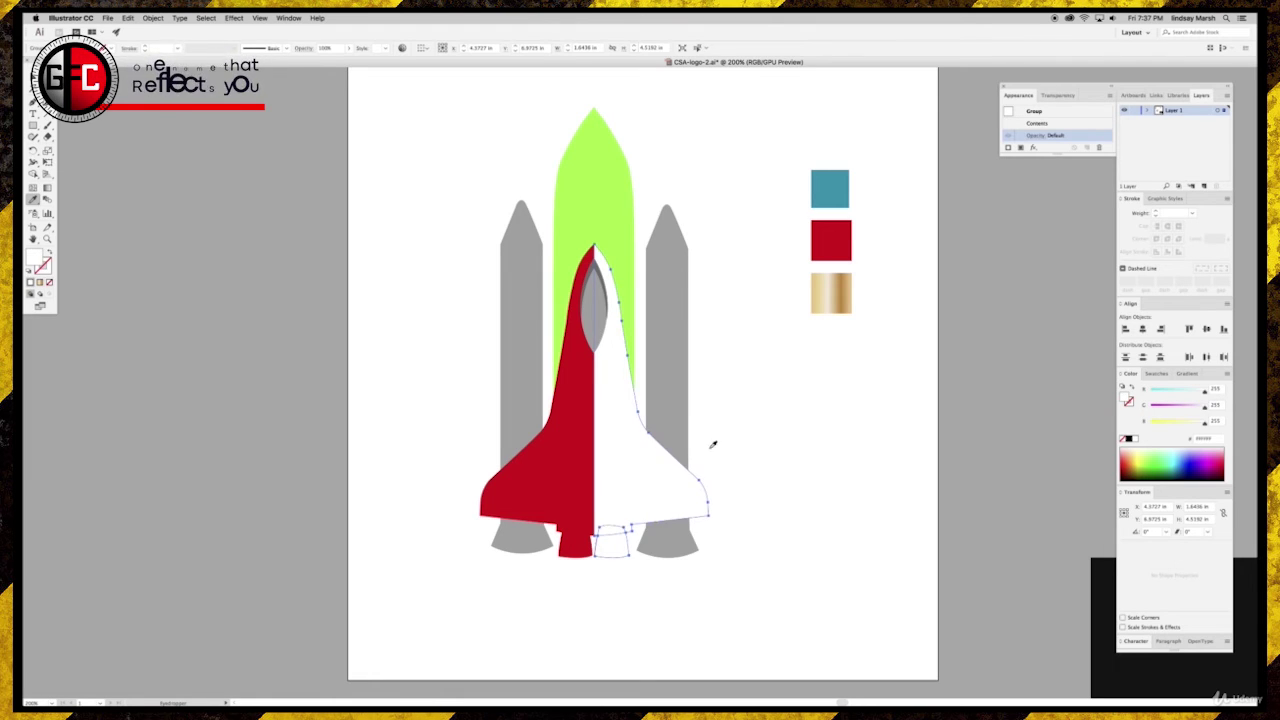
pyautogui.click(277, 391)
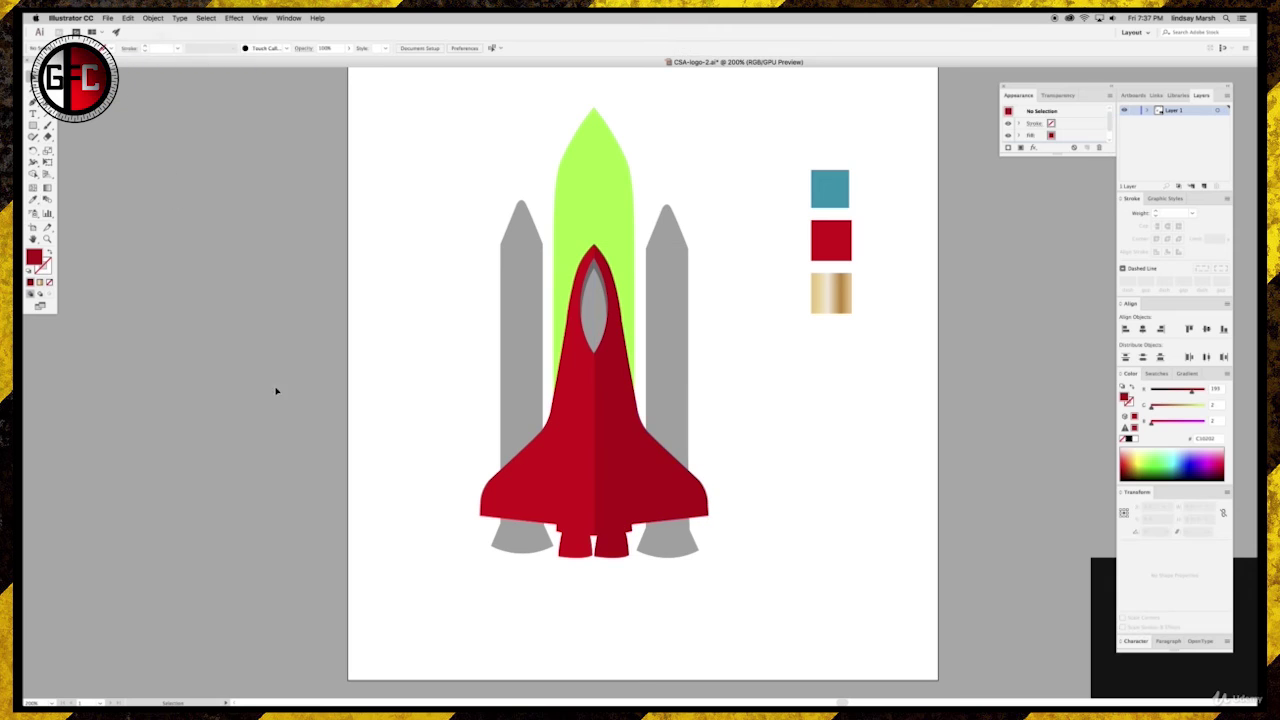
# - Duplicate the green fuel tank and place the copy on the empty canvas left of the artboard
pyautogui.click(591, 200)
pyautogui.press('a')
pyautogui.press('v')
pyautogui.hotkey('ctrl', 'c')
pyautogui.hotkey('ctrl', 'v')
pyautogui.moveTo(711, 283); pyautogui.dragTo(211, 253)
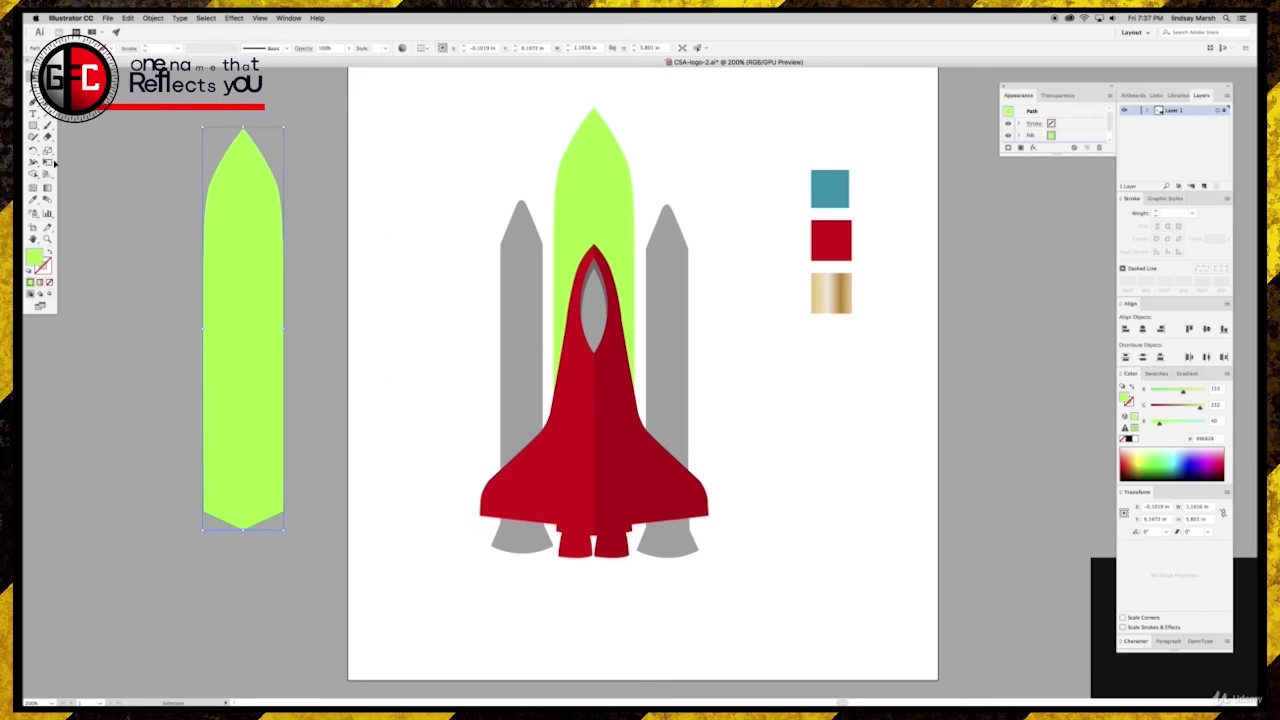
# - Draw a rectangle about 1.63 × 7.47 in covering the left half of the green tank copy and fill it bright blue
pyautogui.click(33, 125)
pyautogui.moveTo(130, 110); pyautogui.dragTo(243, 617)
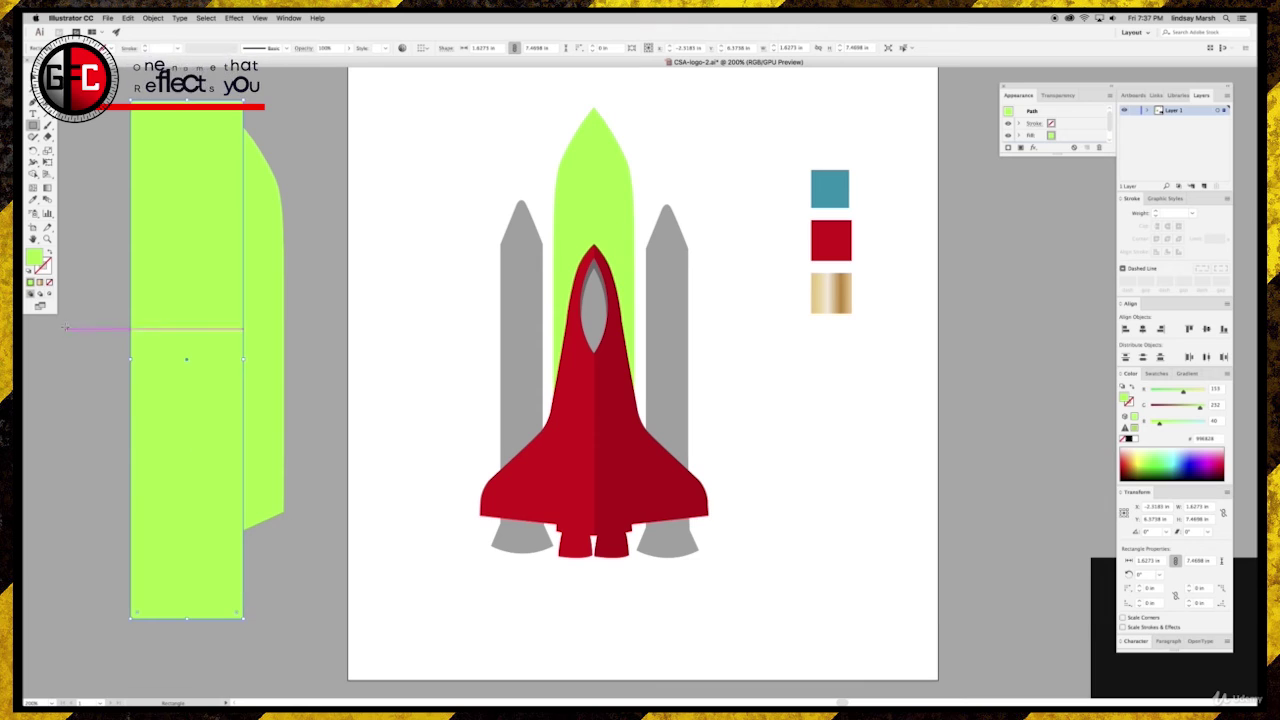
pyautogui.doubleClick(36, 260)
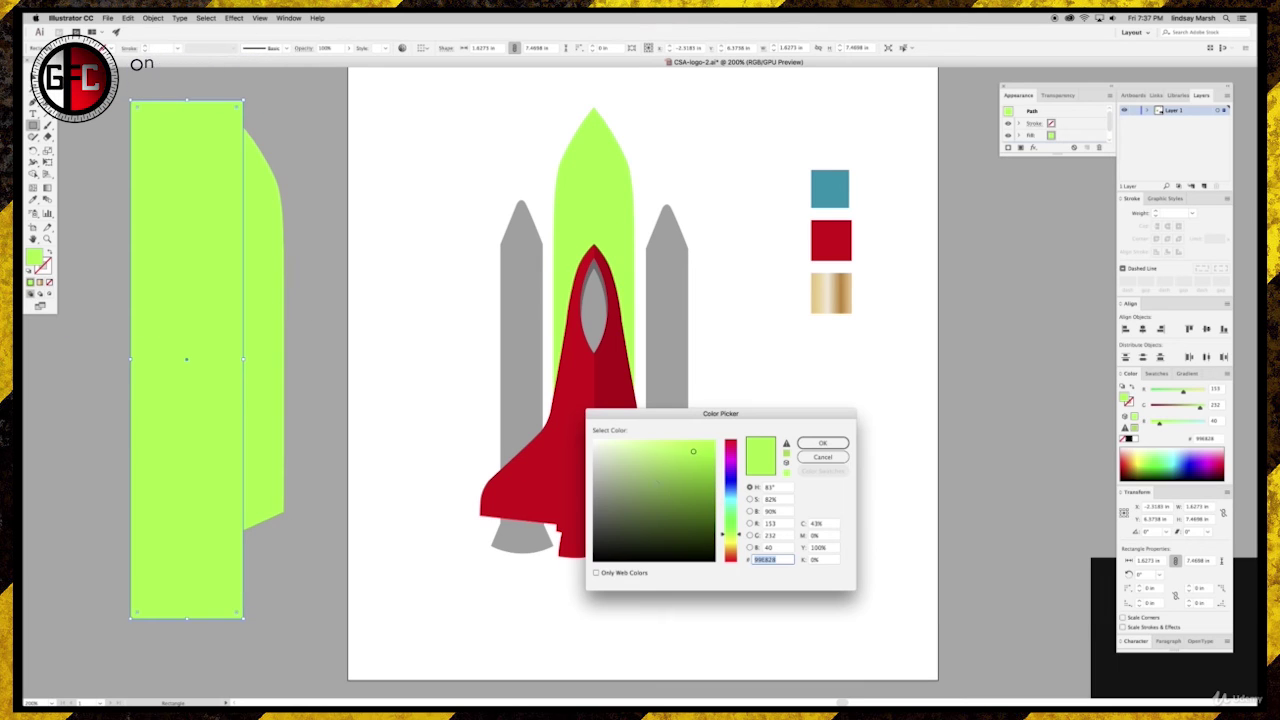
pyautogui.click(732, 481)
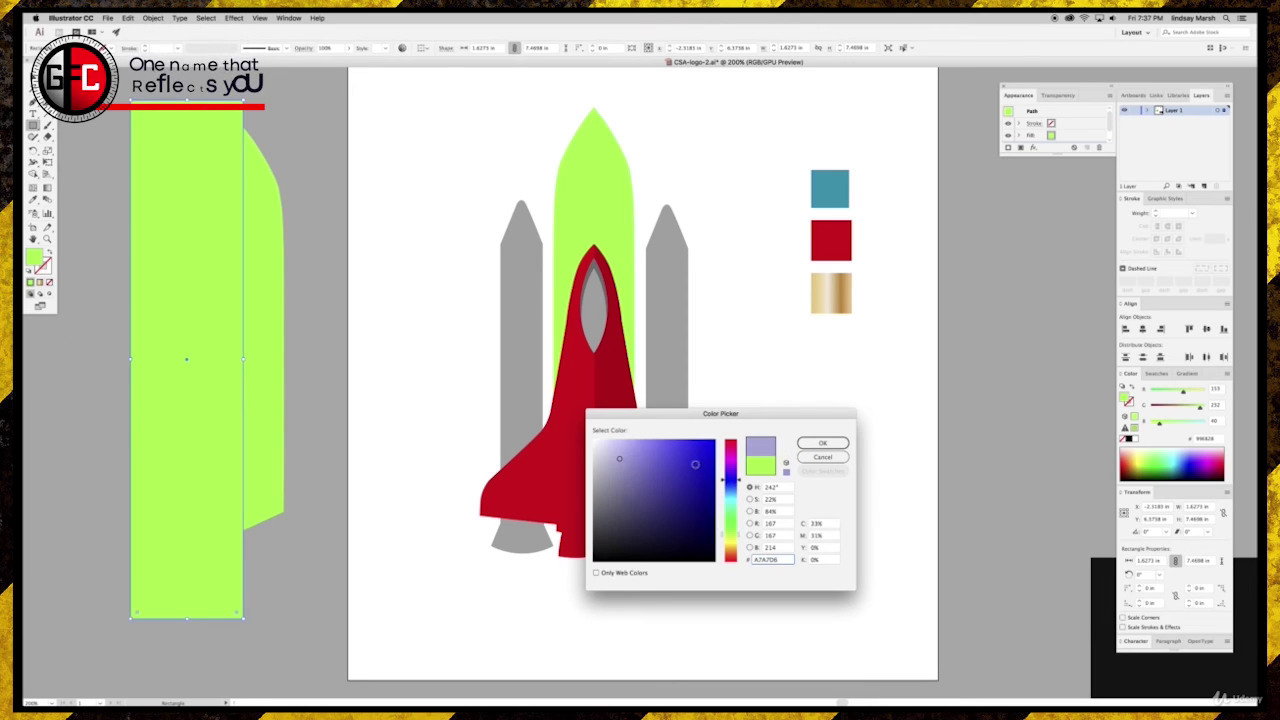
pyautogui.click(708, 442)
pyautogui.click(822, 442)
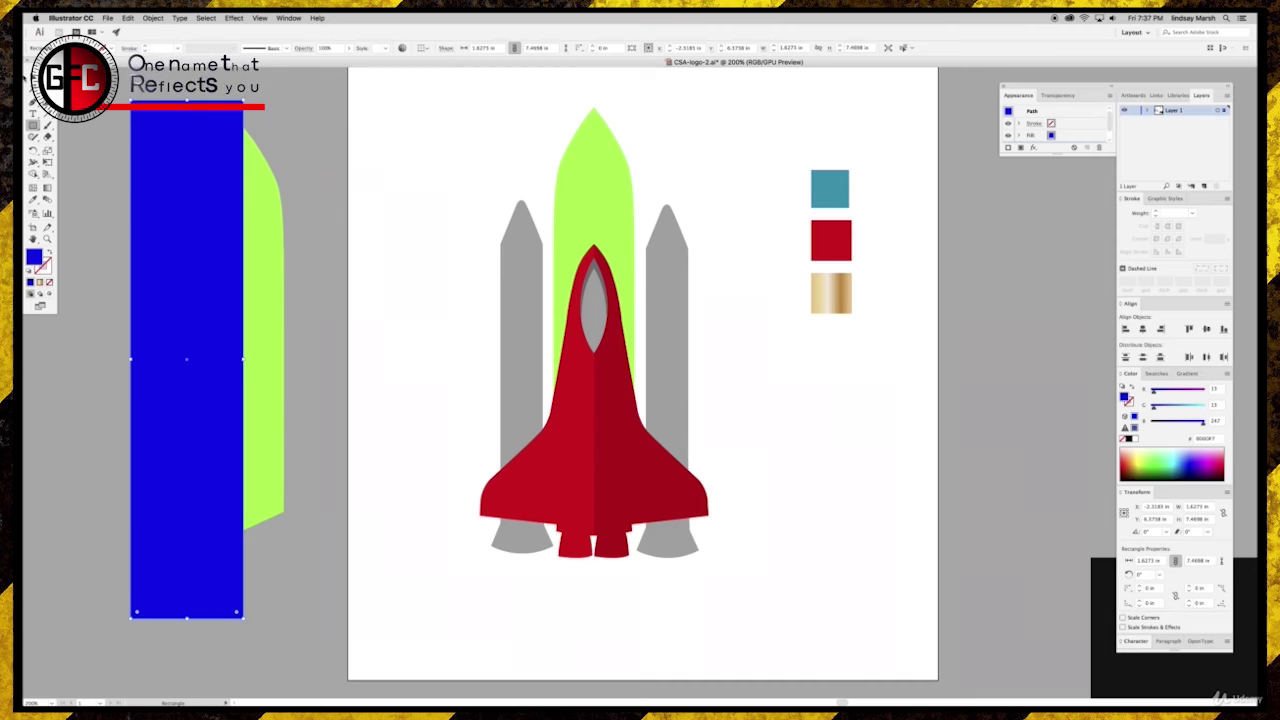
# - Remove the blue rectangle and the left half of the tank copy with the Shape Builder, keeping the right half
pyautogui.click(33, 78)
pyautogui.click(102, 113)
pyautogui.moveTo(348, 378); pyautogui.dragTo(100, 224)
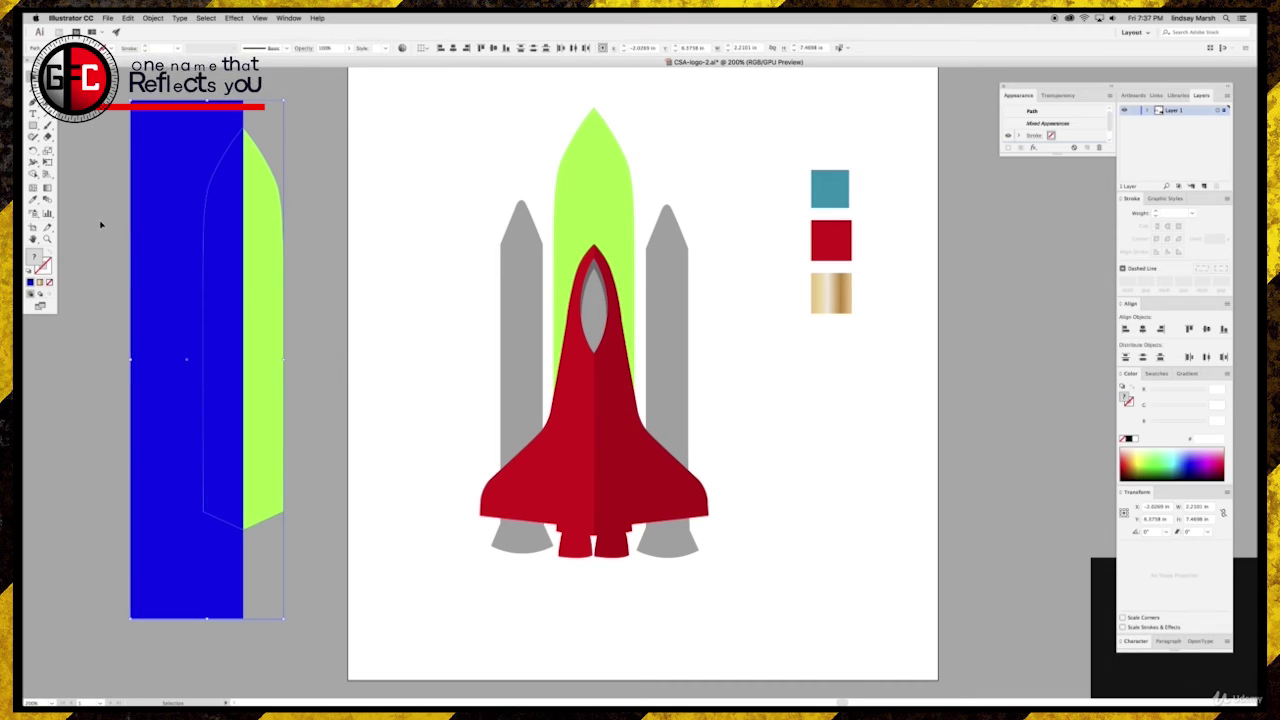
pyautogui.click(33, 172)
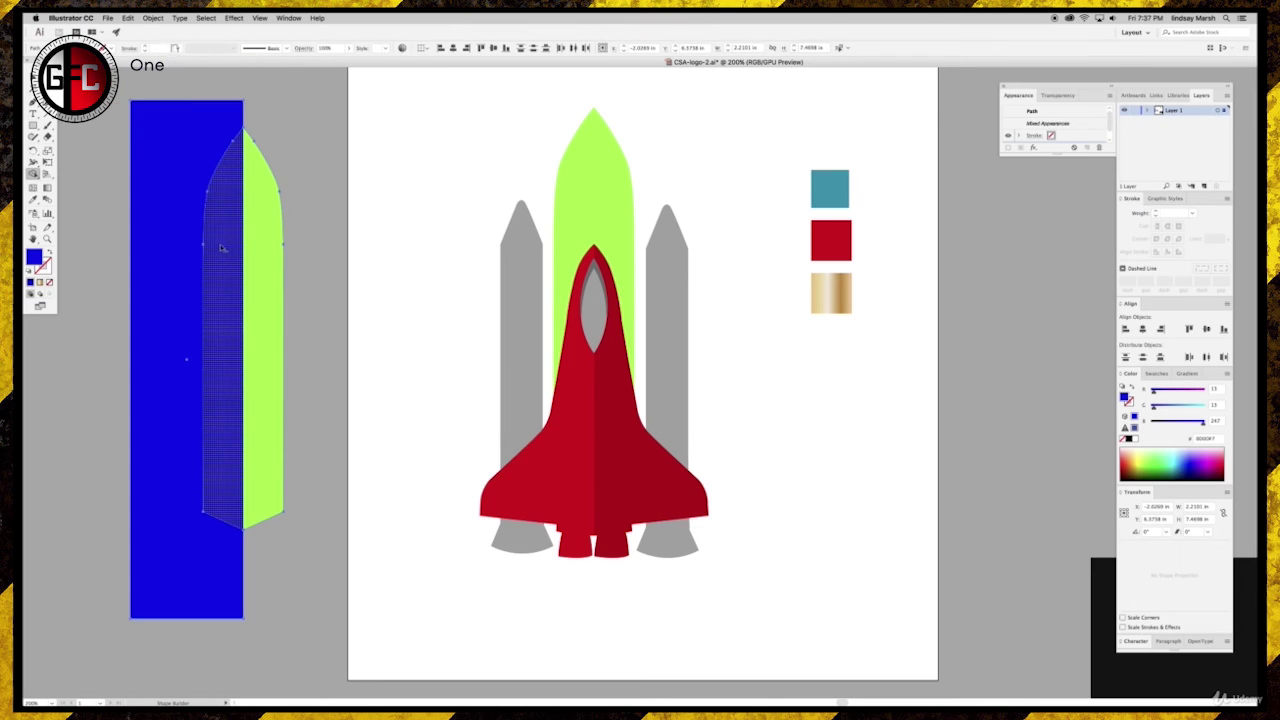
pyautogui.keyDown('alt'); pyautogui.click(218, 230); pyautogui.keyUp('alt')
pyautogui.keyDown('alt'); pyautogui.click(185, 165); pyautogui.keyUp('alt')
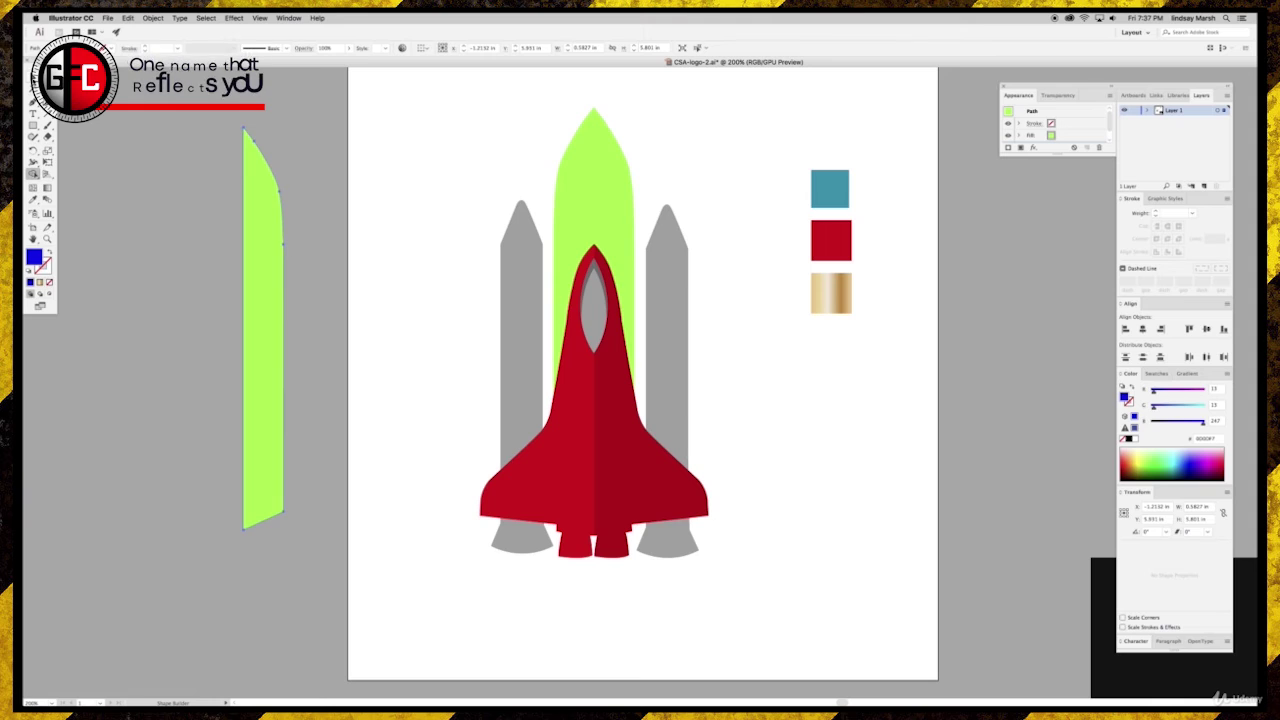
# - Align the green half-tank over the right half of the original tank and arrange it behind the shuttle
pyautogui.click(33, 77)
pyautogui.click(211, 183)
pyautogui.moveTo(260, 216); pyautogui.dragTo(598, 194)
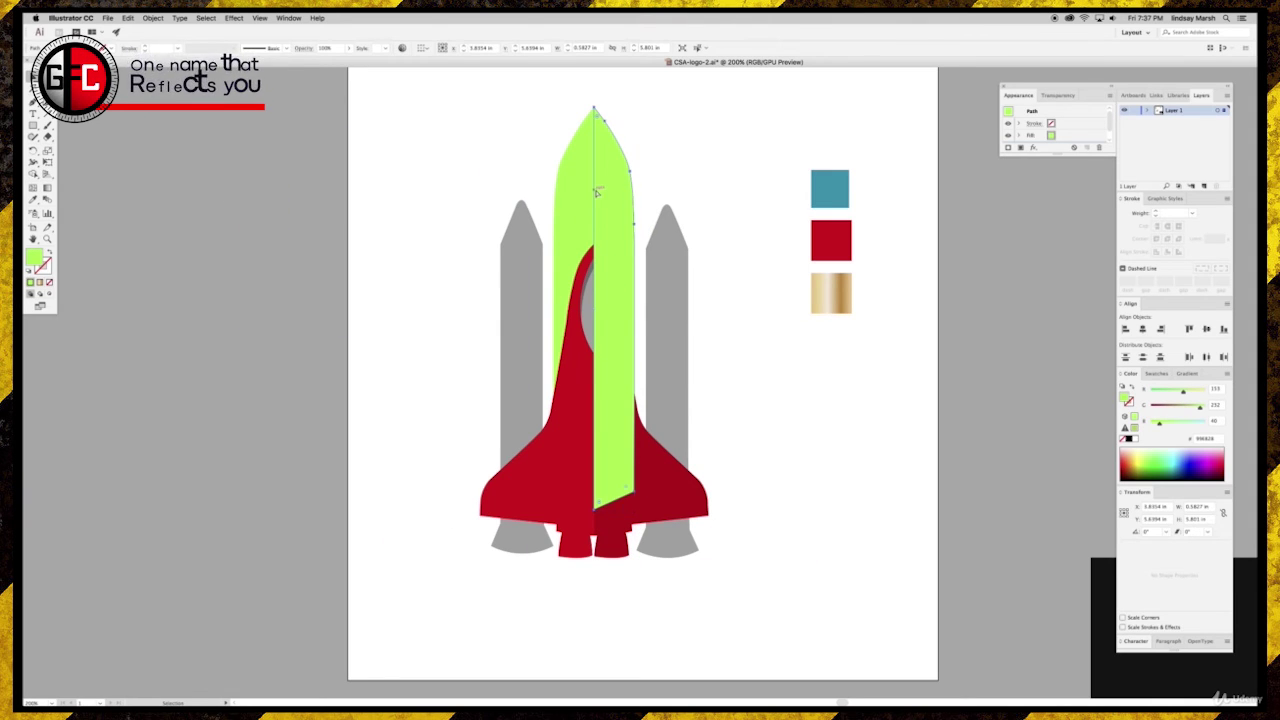
pyautogui.hotkey('ctrl', 'shift', '[')
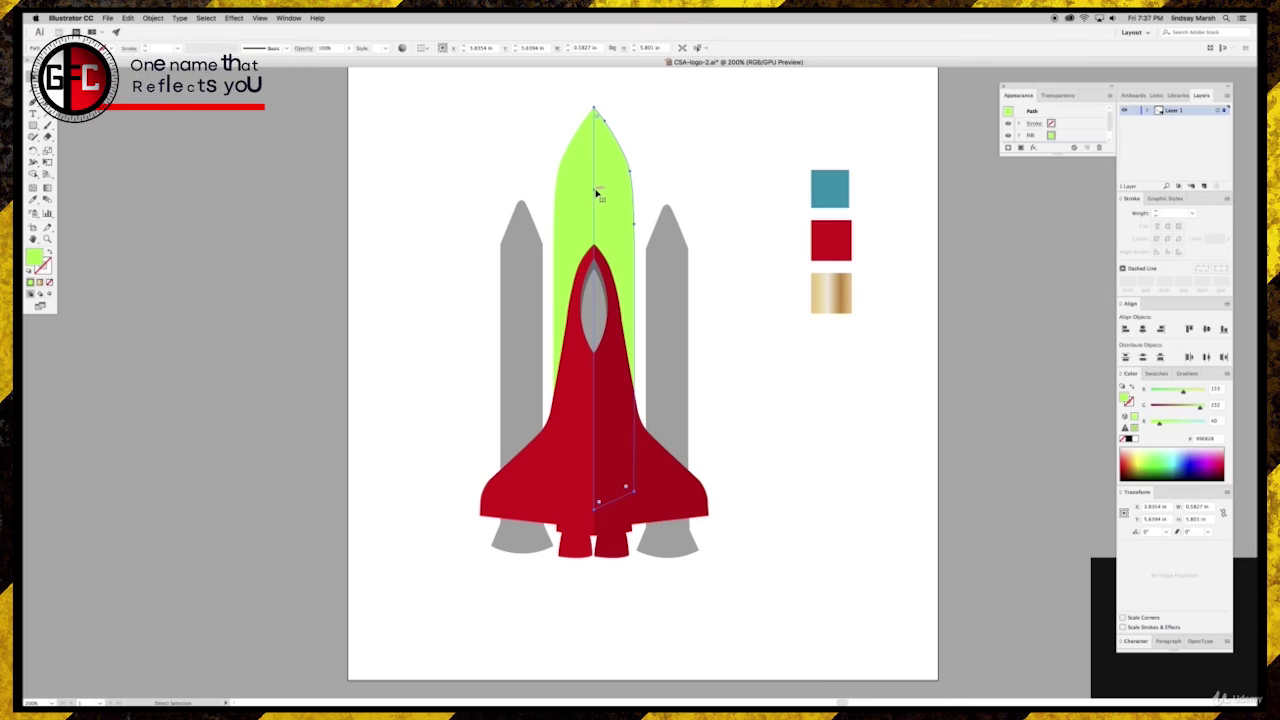
# - Fill the full fuel tank with the teal sampled from the palette square and arrange it behind the half-tank overlay
pyautogui.press('v')
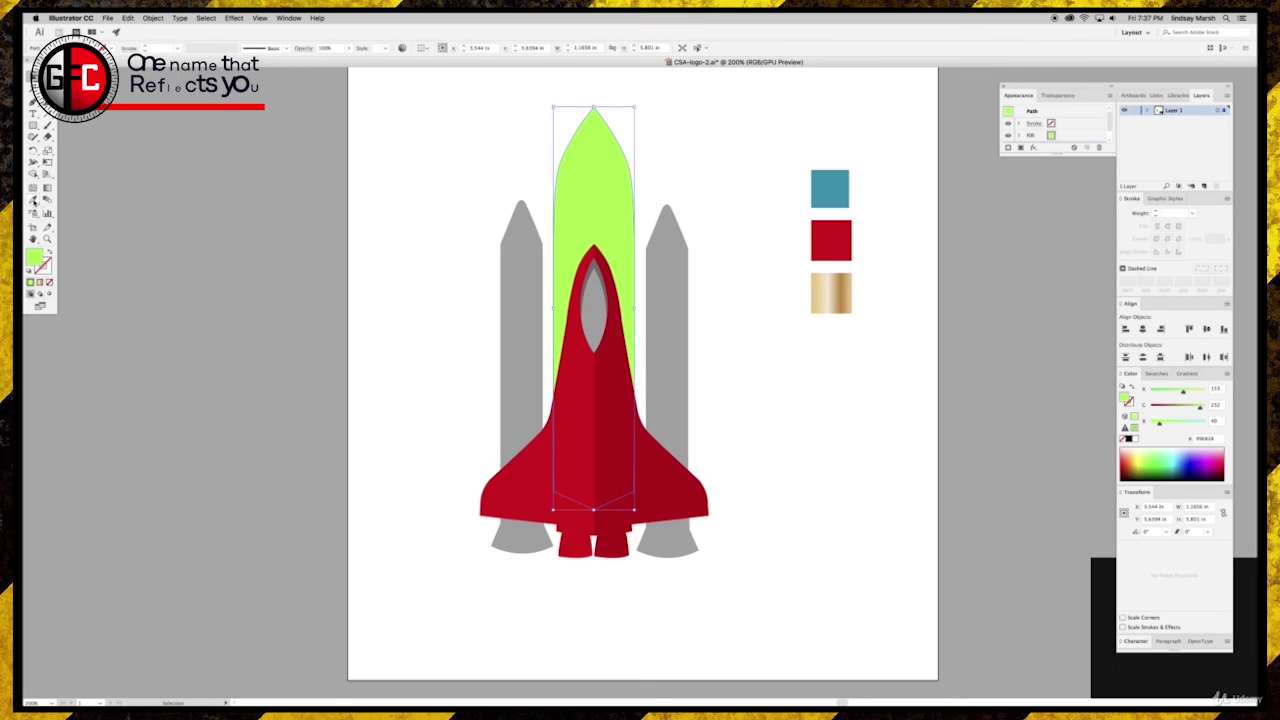
pyautogui.click(33, 200)
pyautogui.click(829, 188)
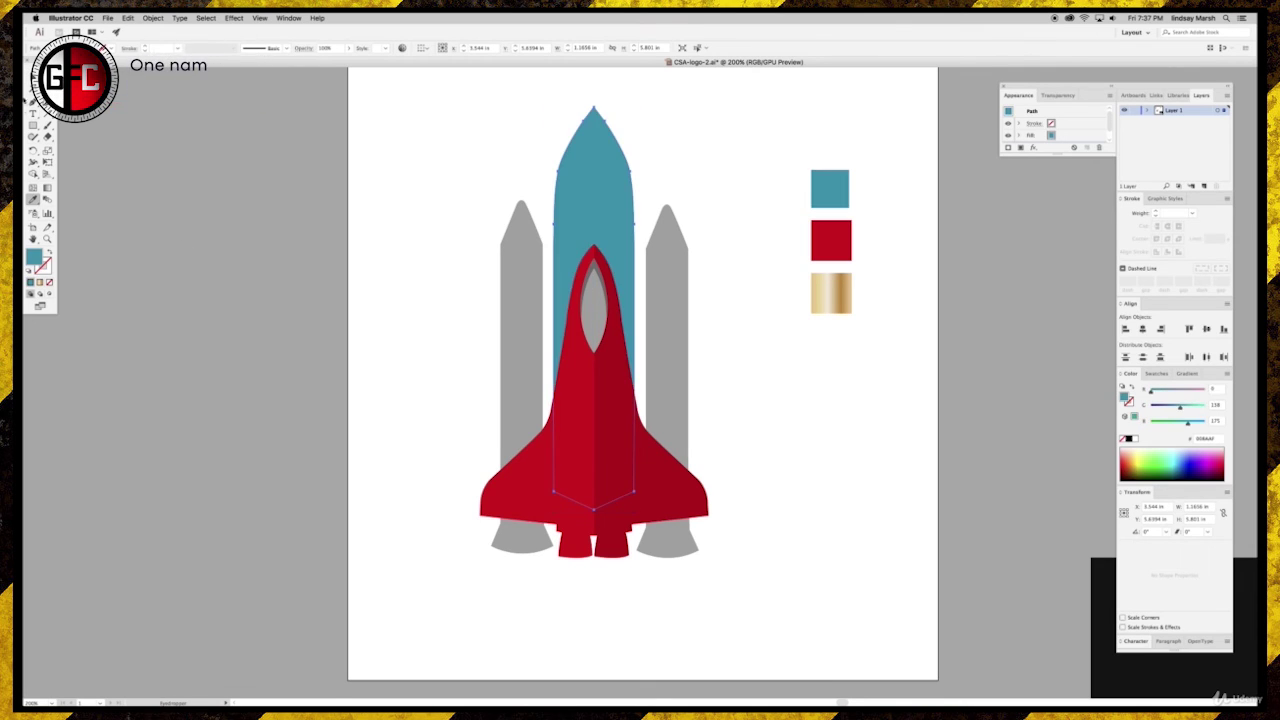
pyautogui.press('v')
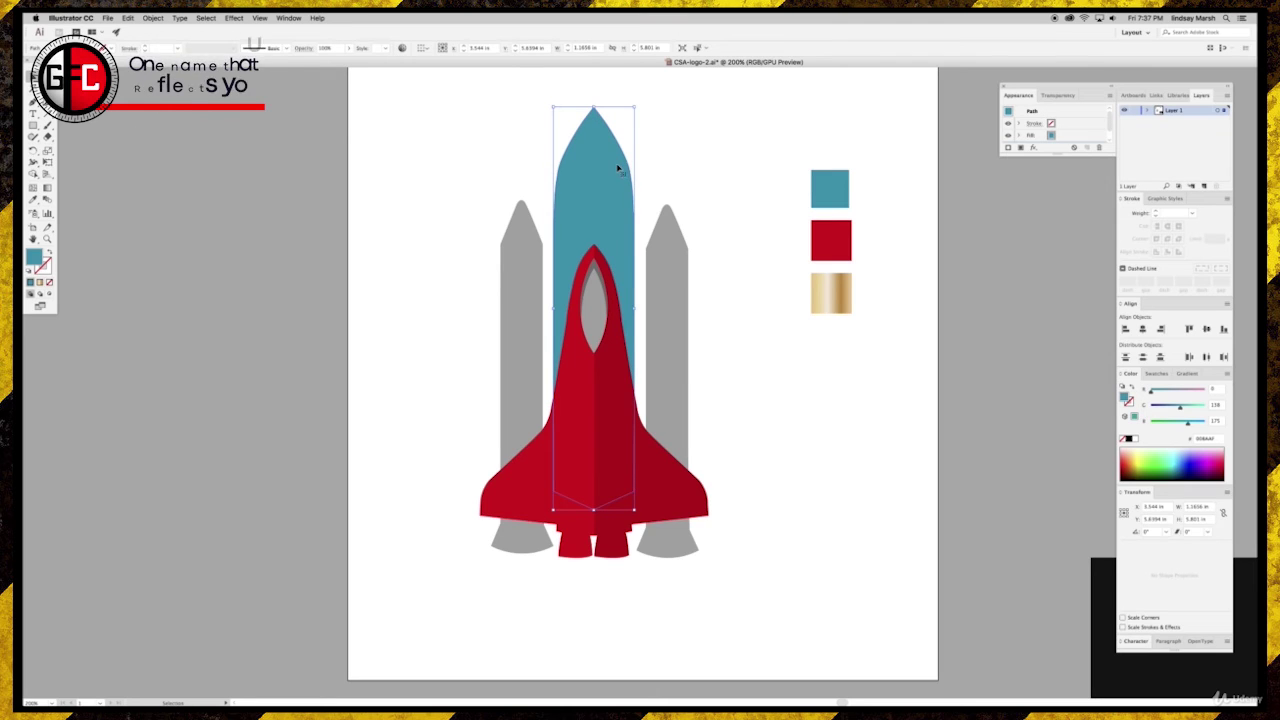
pyautogui.press('super+[')
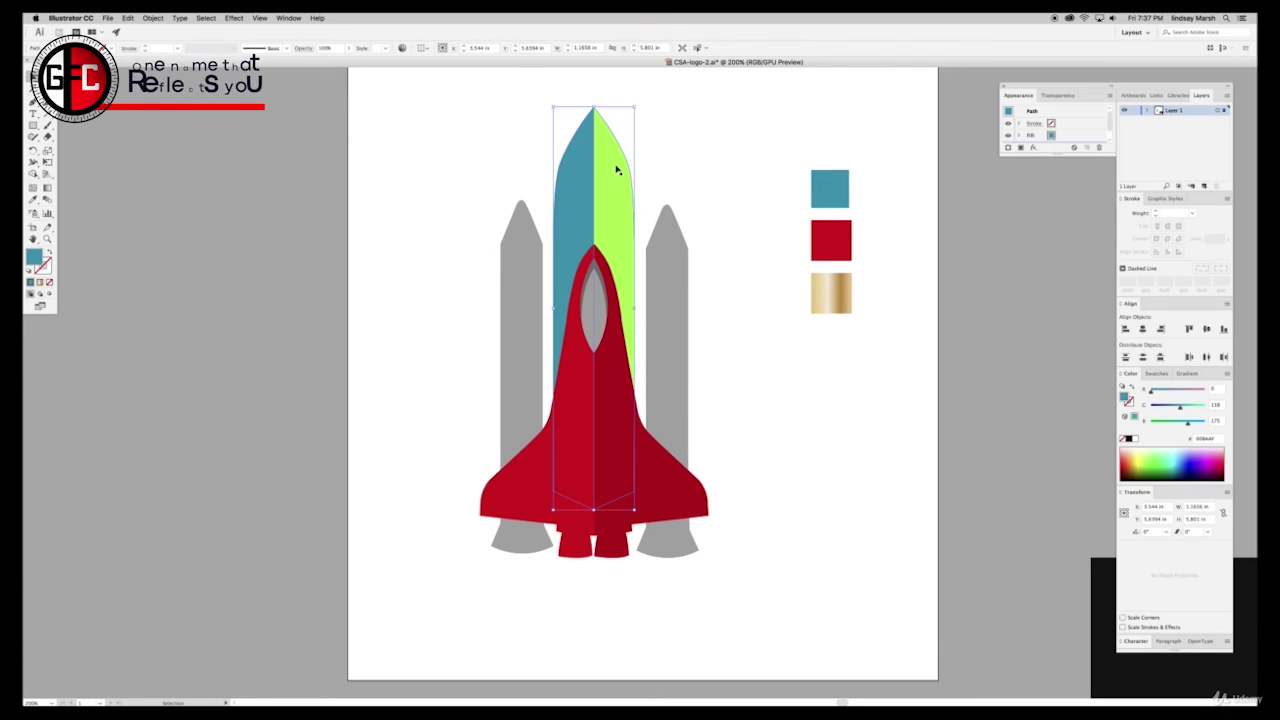
# - Recolour the right half-tank overlay by sampling the palette teal and darkening its fill to #007C99
pyautogui.click(626, 177)
pyautogui.click(618, 172)
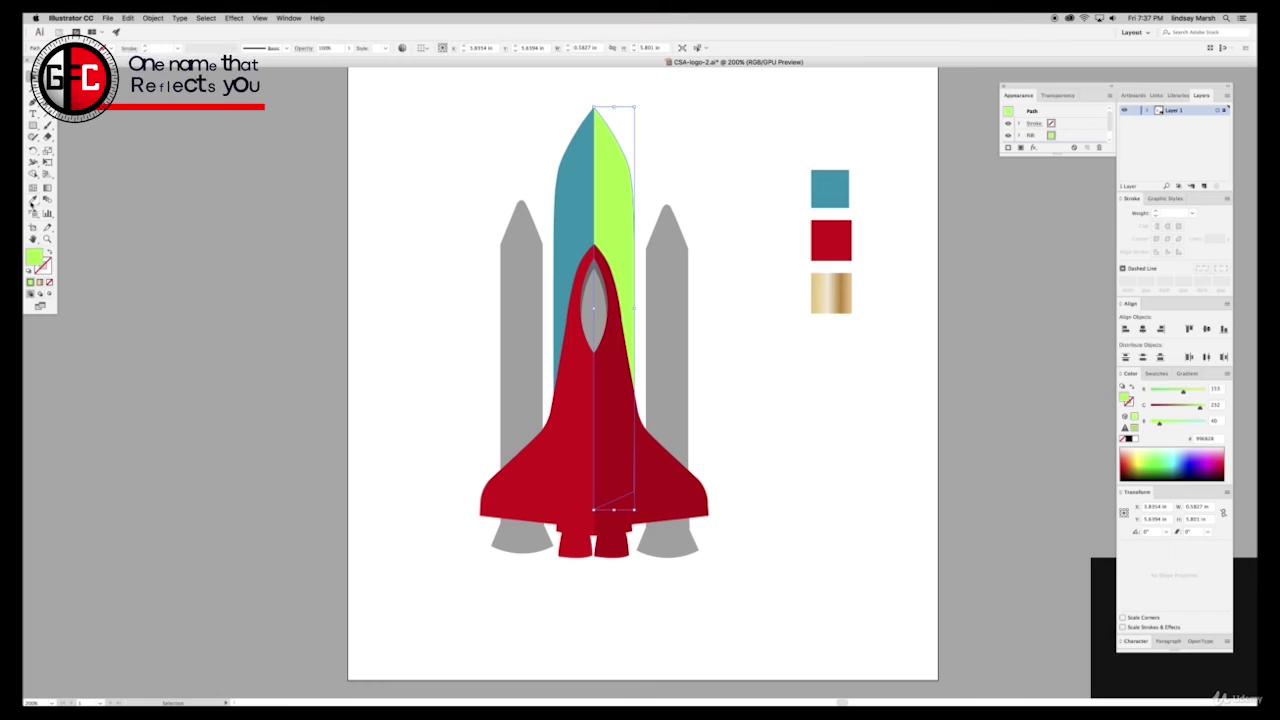
pyautogui.click(33, 200)
pyautogui.click(830, 190)
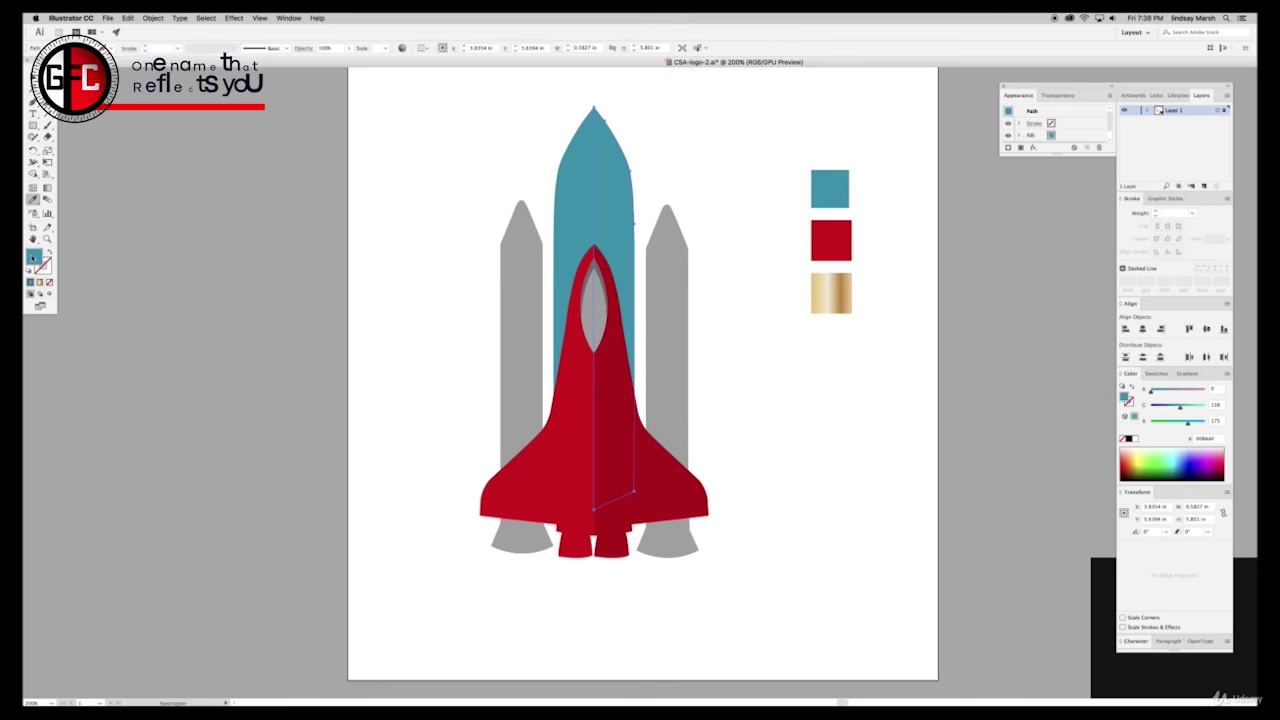
pyautogui.doubleClick(33, 257)
pyautogui.click(714, 488)
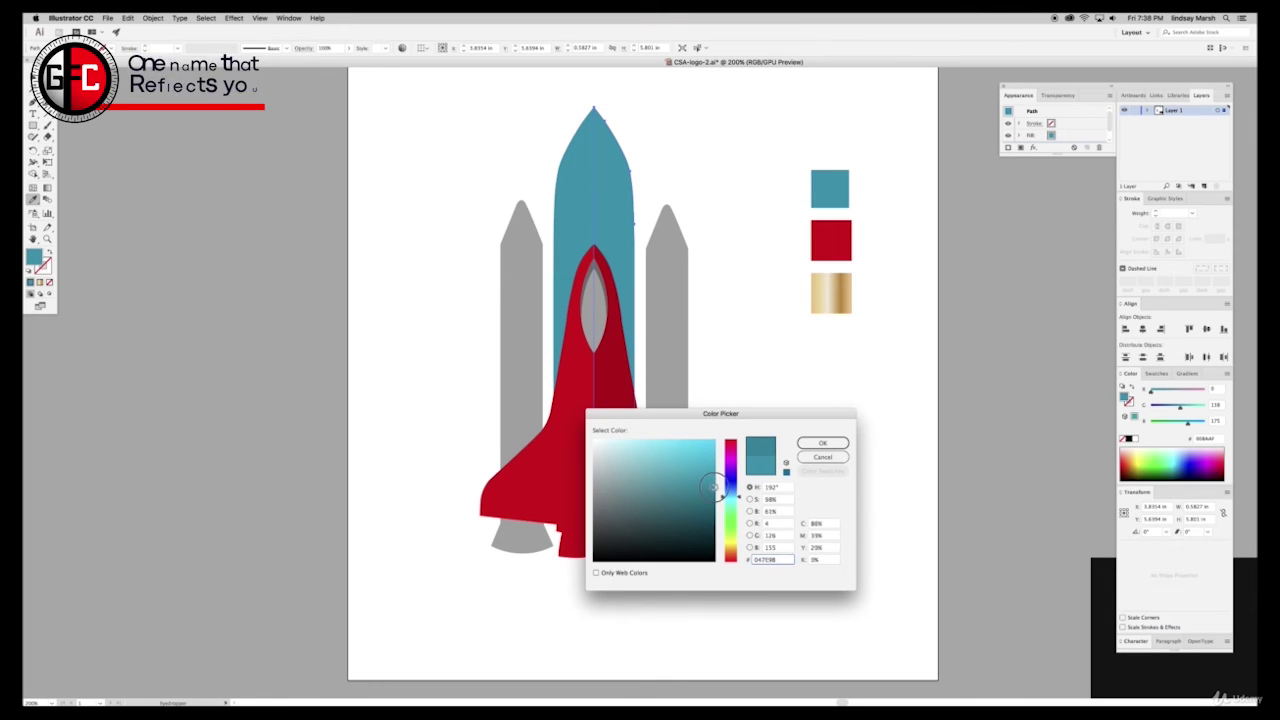
pyautogui.click(817, 446)
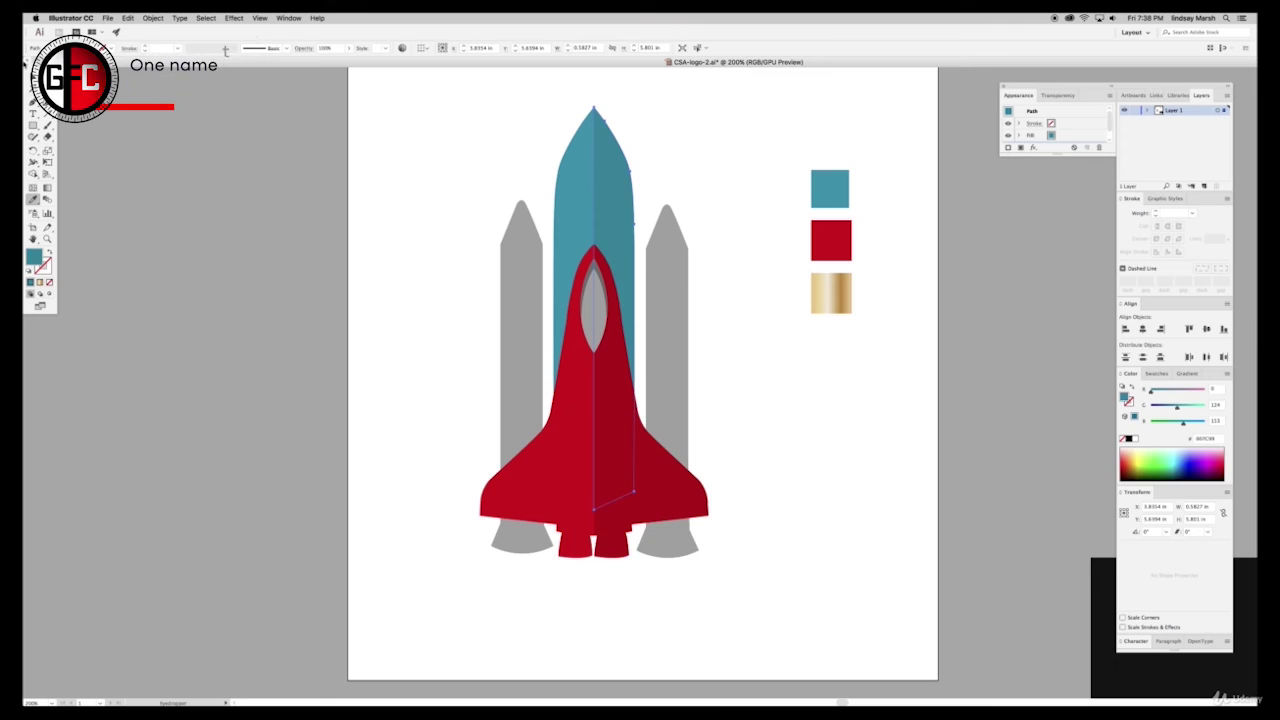
pyautogui.press('v')
pyautogui.click(534, 191)
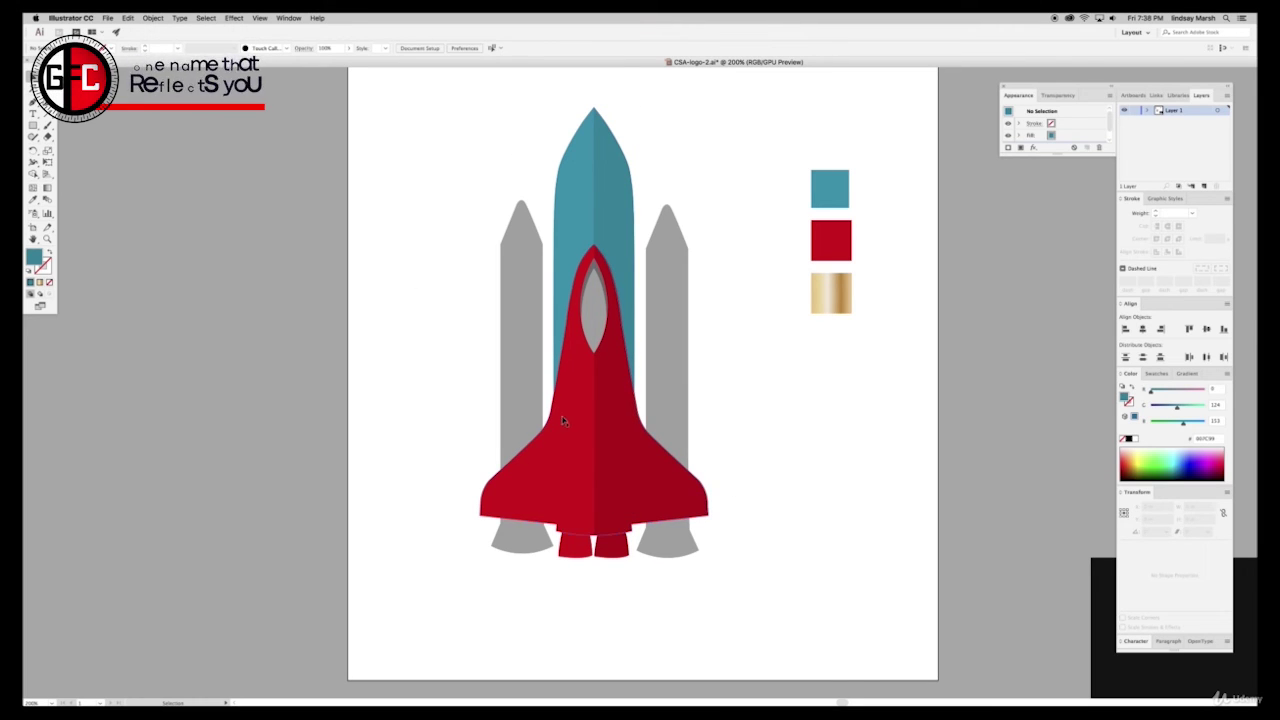
# - Duplicate the grey side booster and place the copy on the empty canvas left of the artboard
pyautogui.click(526, 346)
pyautogui.press('super+c')
pyautogui.press('super+v')
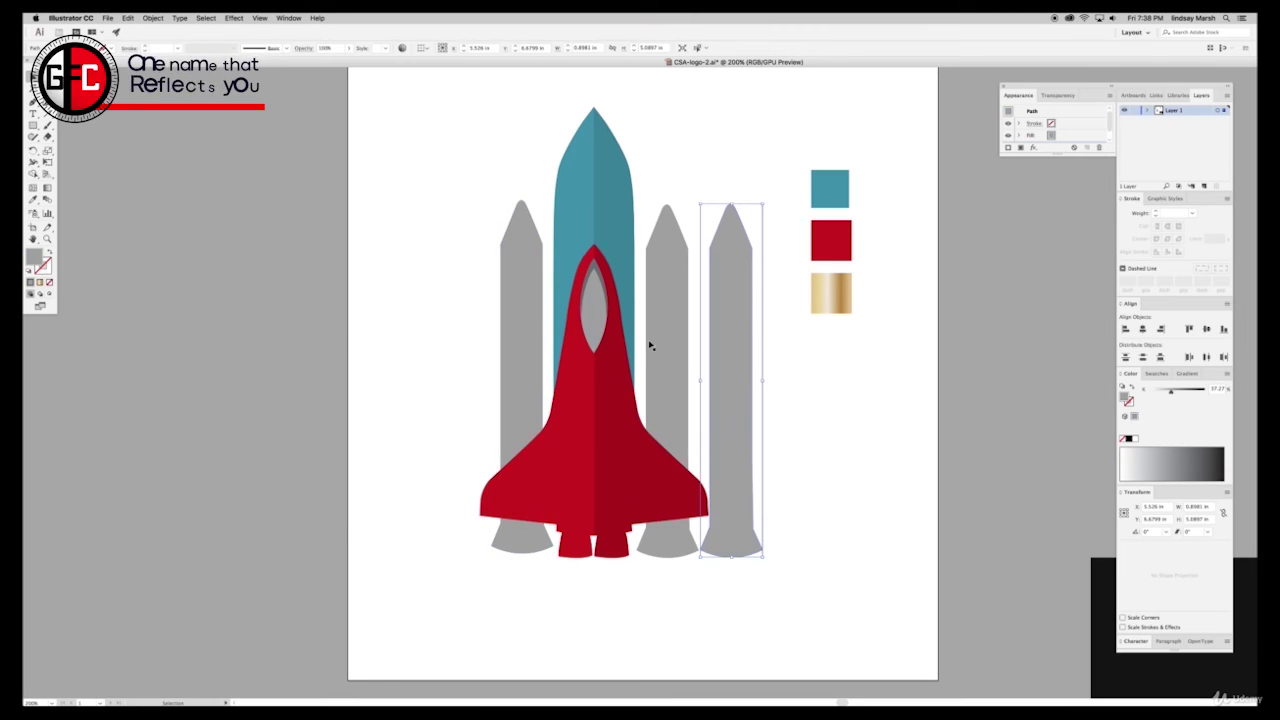
pyautogui.moveTo(736, 335); pyautogui.dragTo(262, 274)
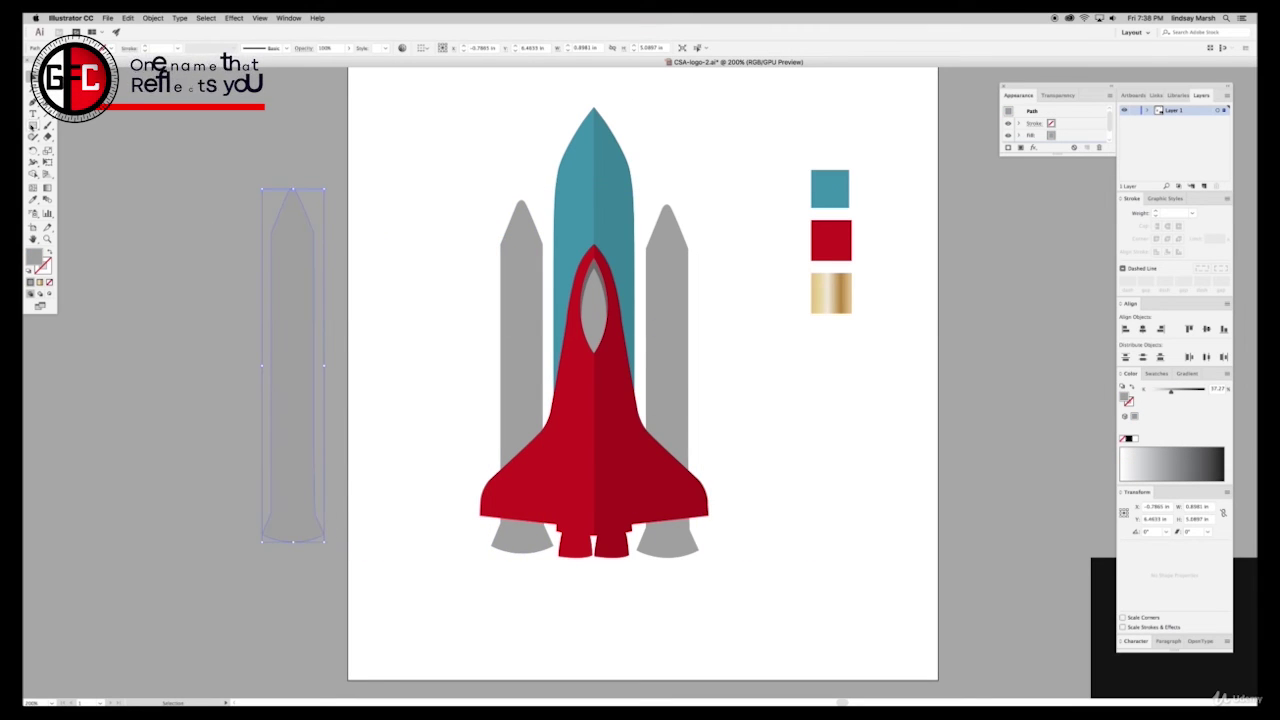
# - Cover the left half of the booster copy with a rectangle about 1.94 × 6.50 in and trim both away with the Shape Builder
pyautogui.press('m')
pyautogui.moveTo(158, 139); pyautogui.dragTo(293, 589)
pyautogui.press('v')
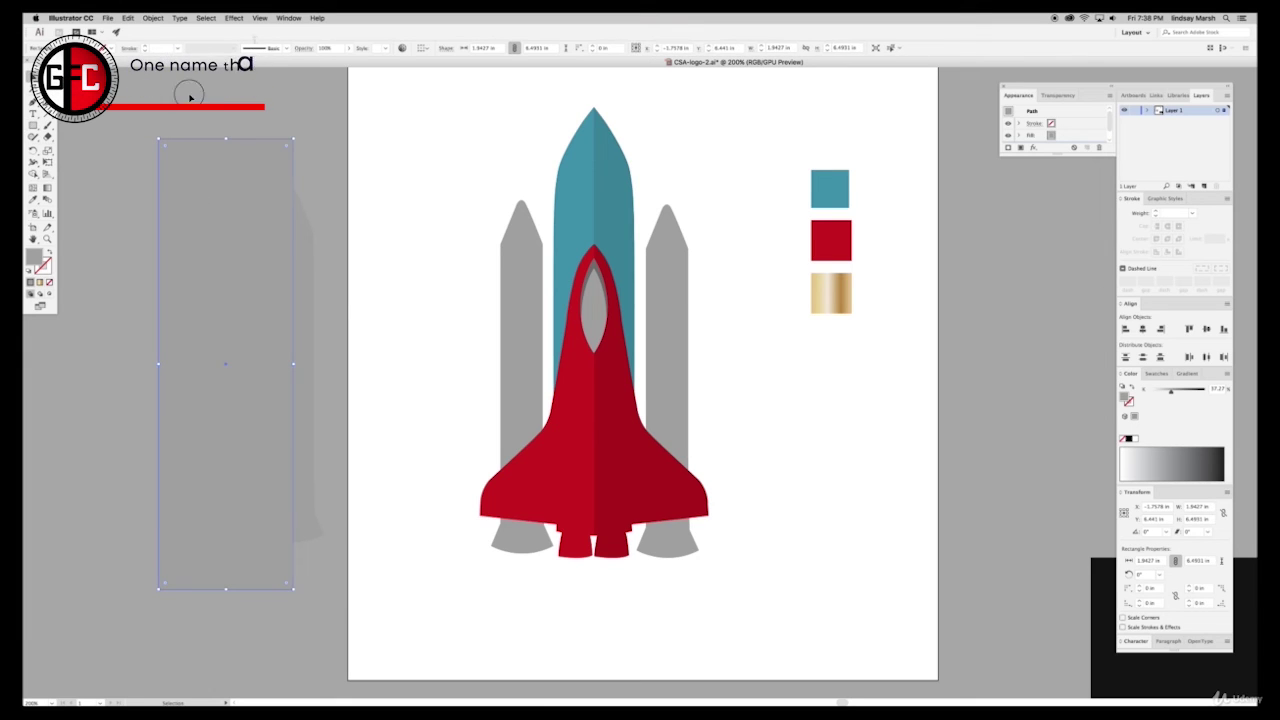
pyautogui.moveTo(189, 97); pyautogui.dragTo(370, 349)
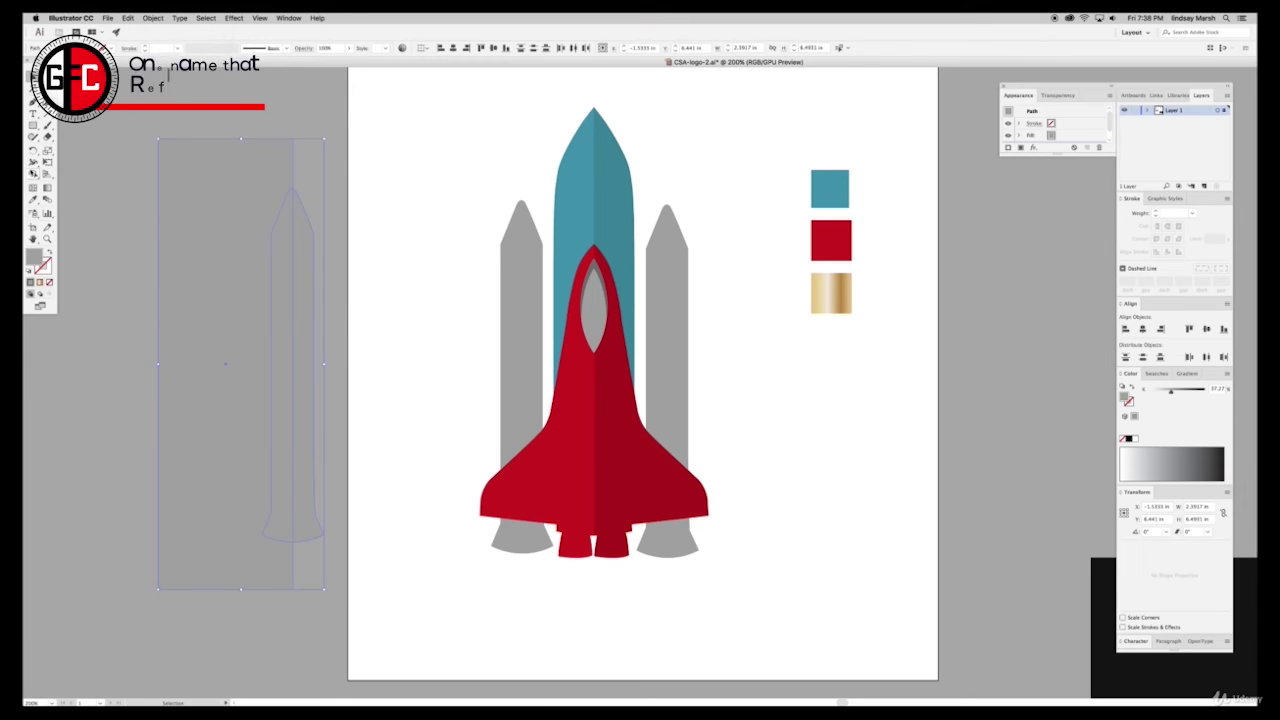
pyautogui.hotkey('shift', 'm')
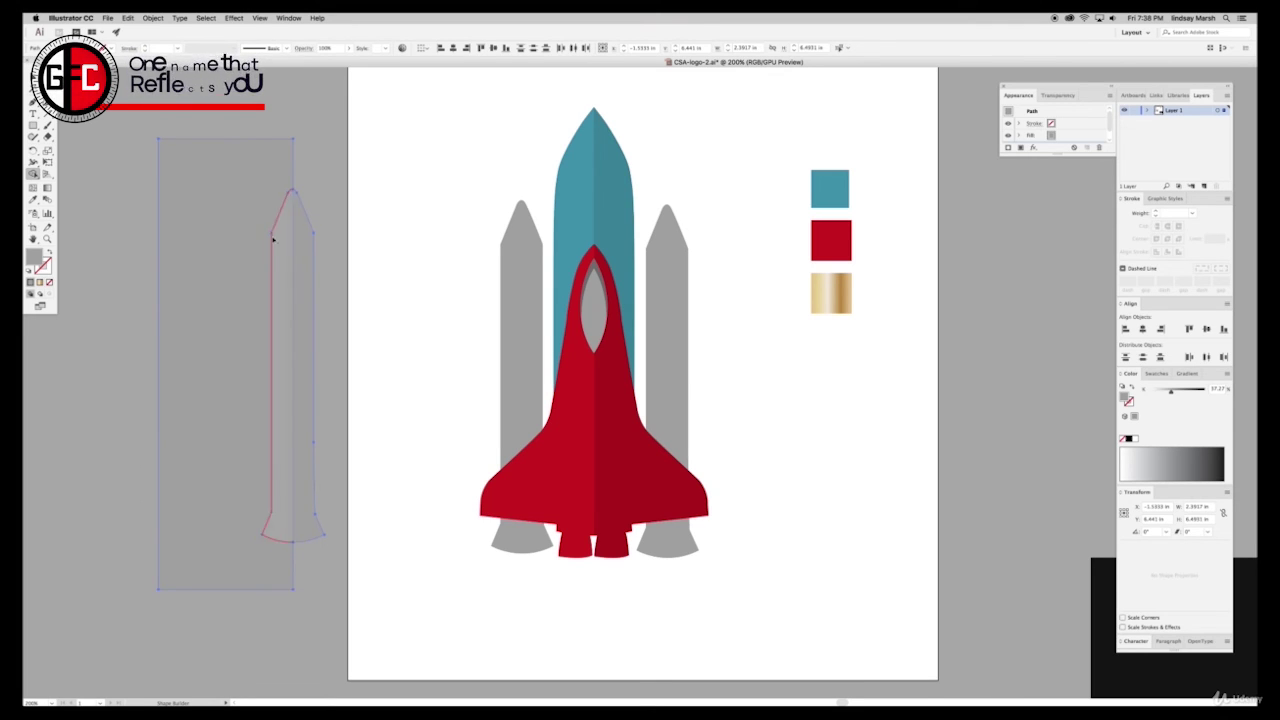
pyautogui.moveTo(280, 213); pyautogui.dragTo(158, 164)
pyautogui.press('v')
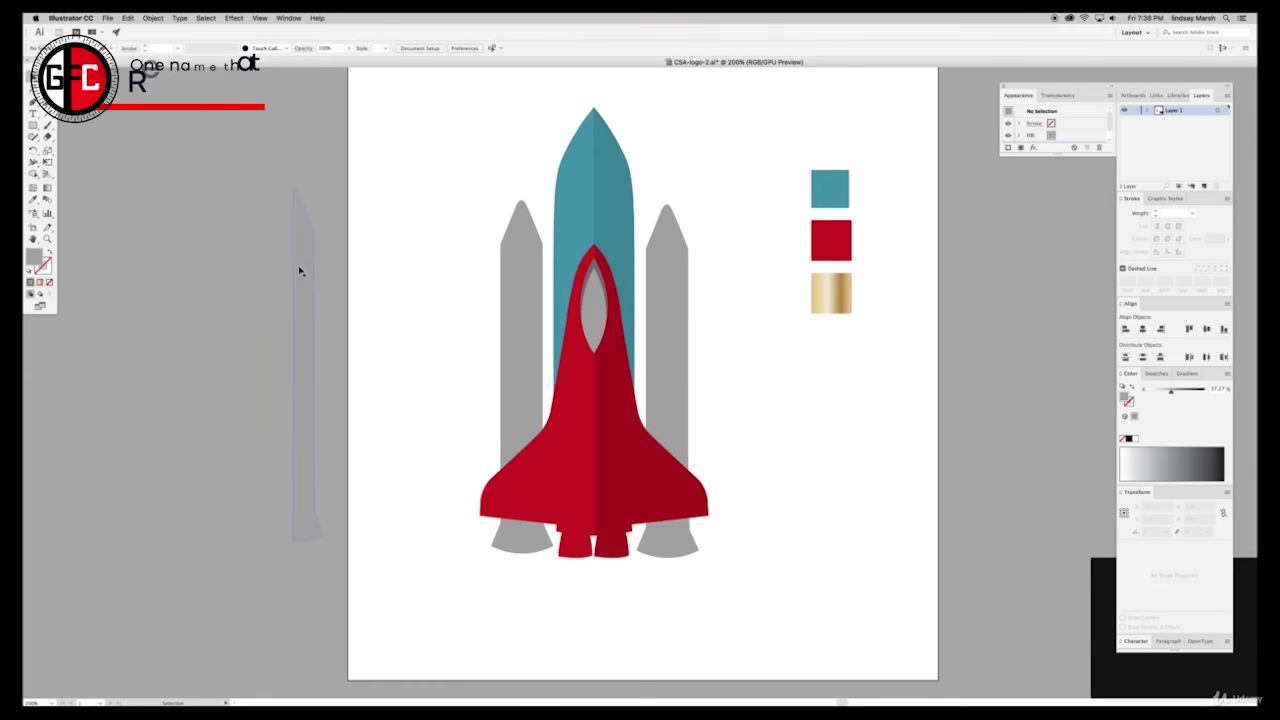
# - Align the half-booster over the right half of the left booster and fill both with the palette's gold gradient
pyautogui.moveTo(297, 270); pyautogui.dragTo(537, 265)
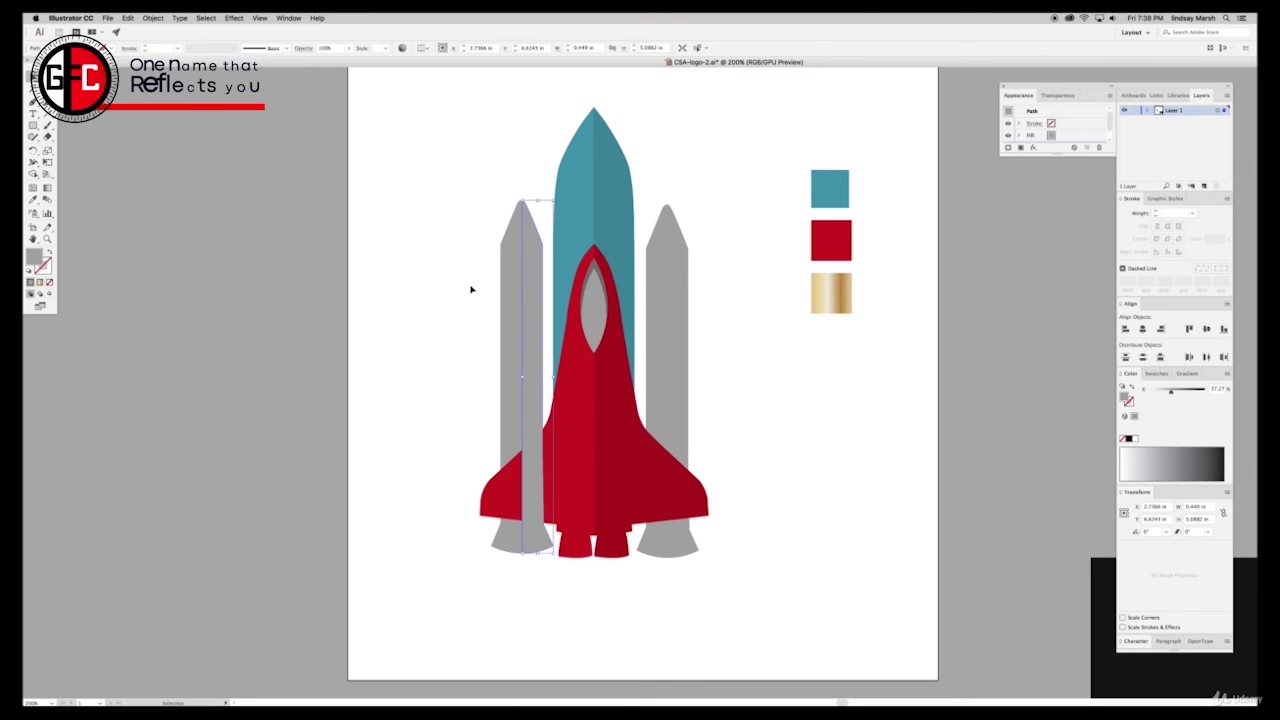
pyautogui.keyDown('shift'); pyautogui.click(530, 283); pyautogui.keyUp('shift')
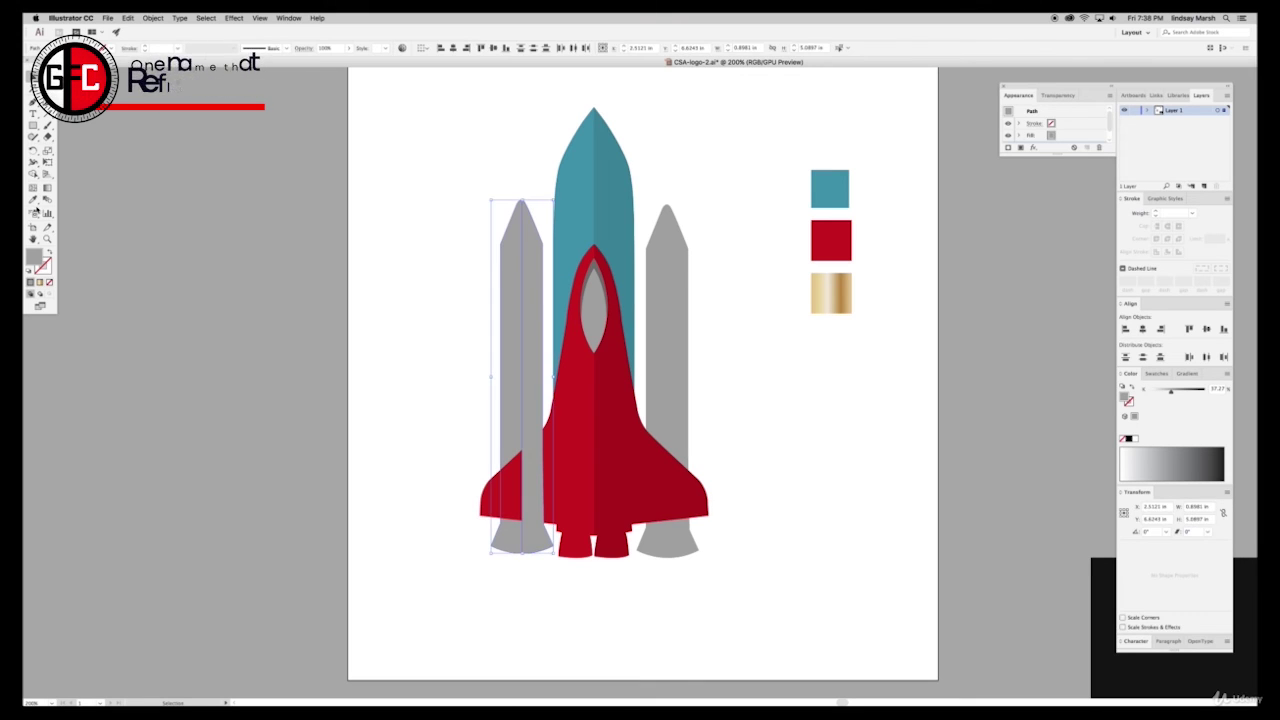
pyautogui.click(34, 200)
pyautogui.click(848, 291)
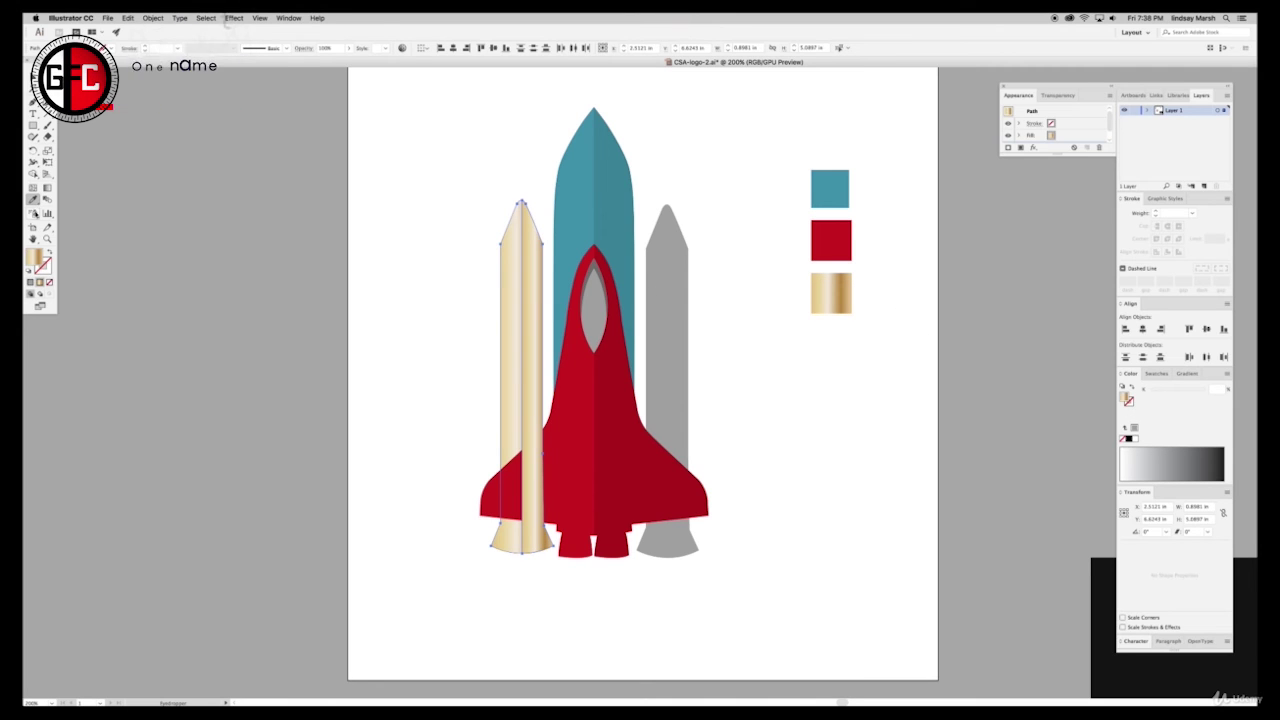
# - Run the gold gradient diagonally down both booster shapes, from the upper left to the lower right, with the Gradient tool
pyautogui.press('g')
pyautogui.moveTo(476, 266); pyautogui.dragTo(562, 445)
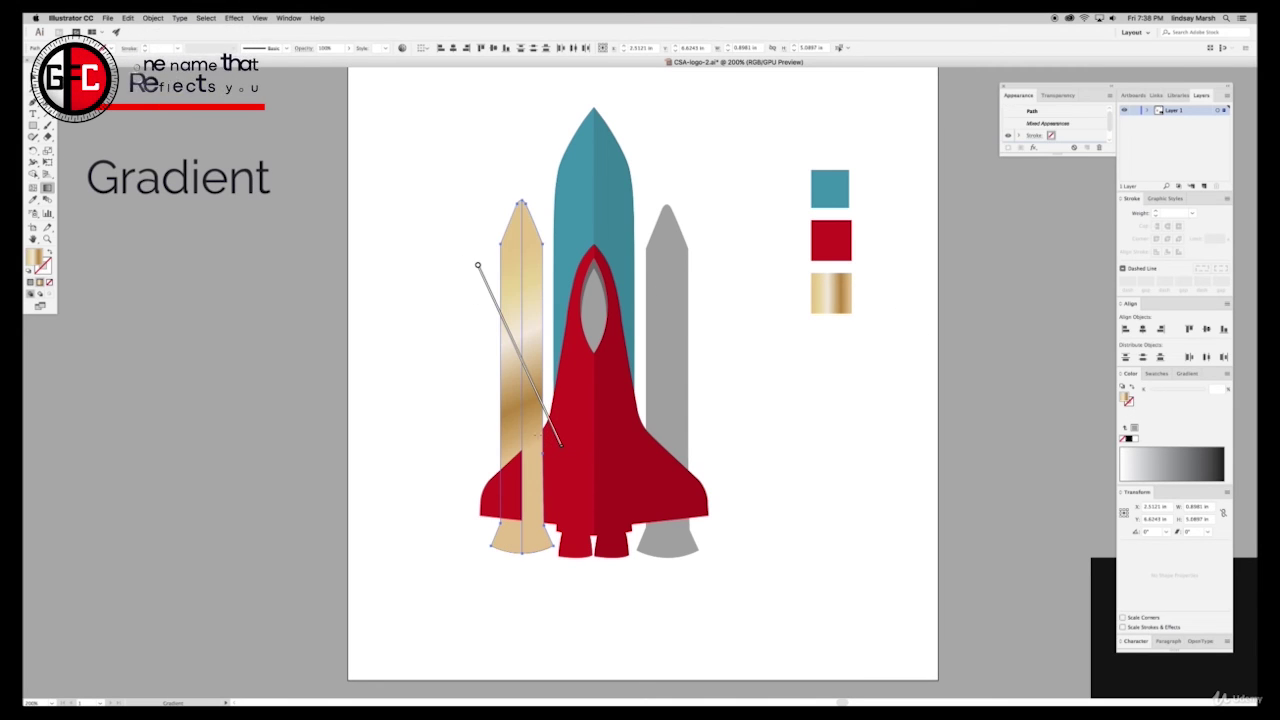
pyautogui.moveTo(479, 241); pyautogui.dragTo(562, 510)
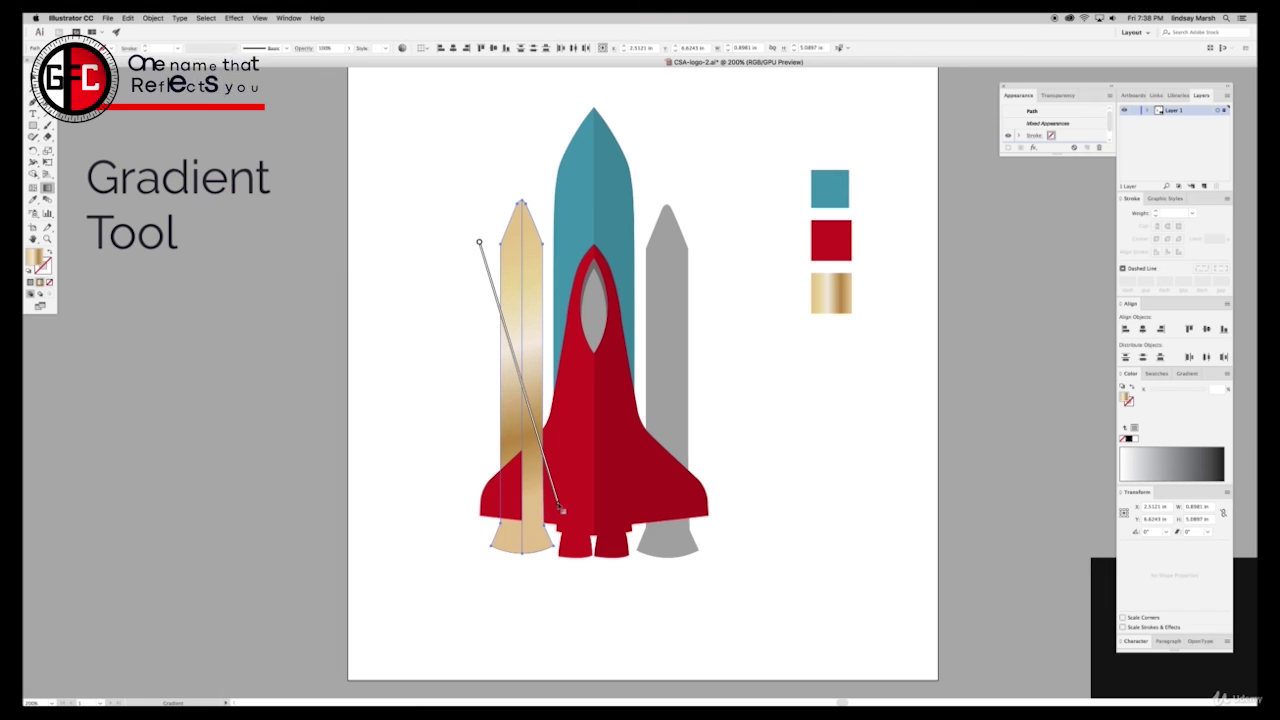
pyautogui.press('v')
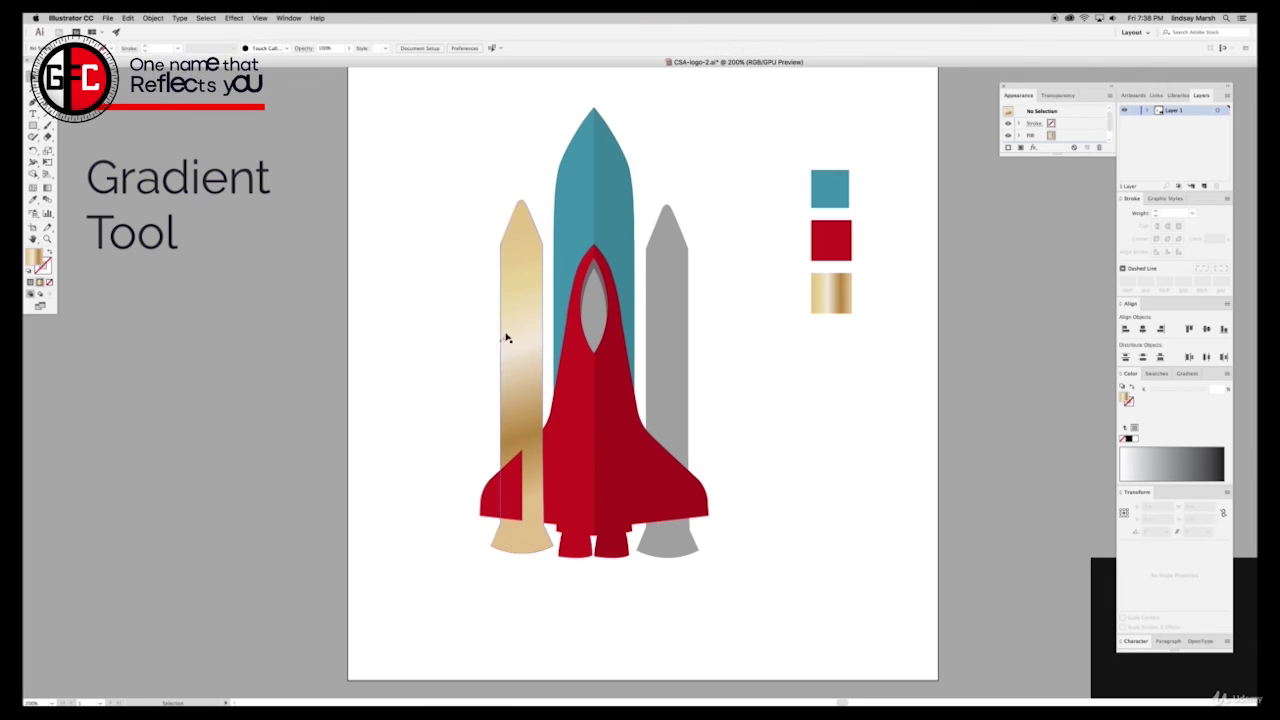
# - Reverse the gold gradient on the left booster's right-half overlay, running it from the lower right to the upper left
pyautogui.click(526, 320)
pyautogui.click(424, 254)
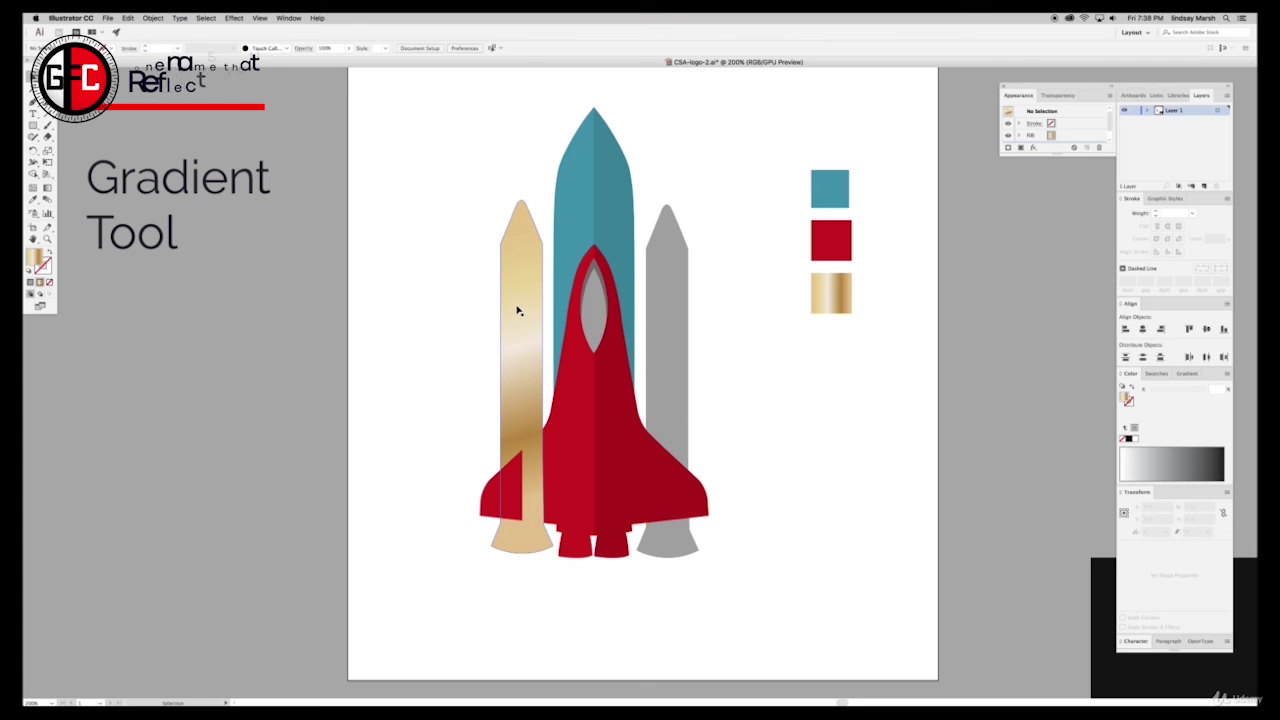
pyautogui.click(524, 306)
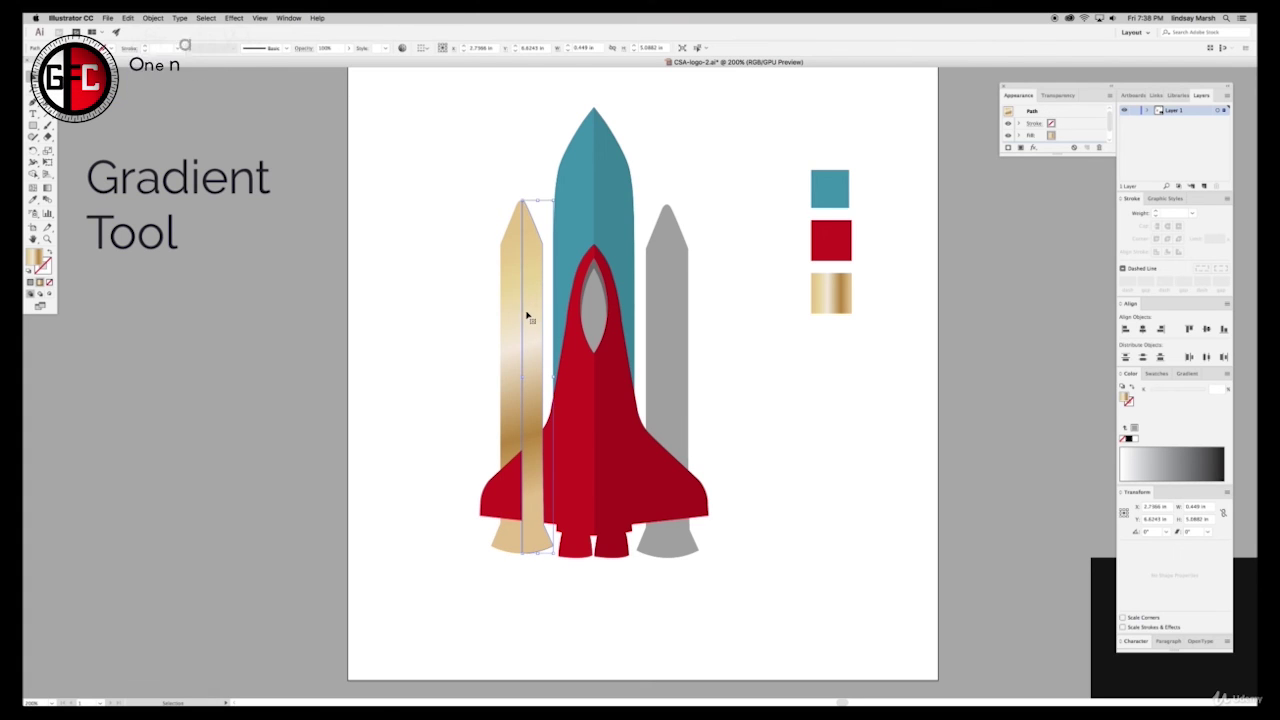
pyautogui.click(47, 188)
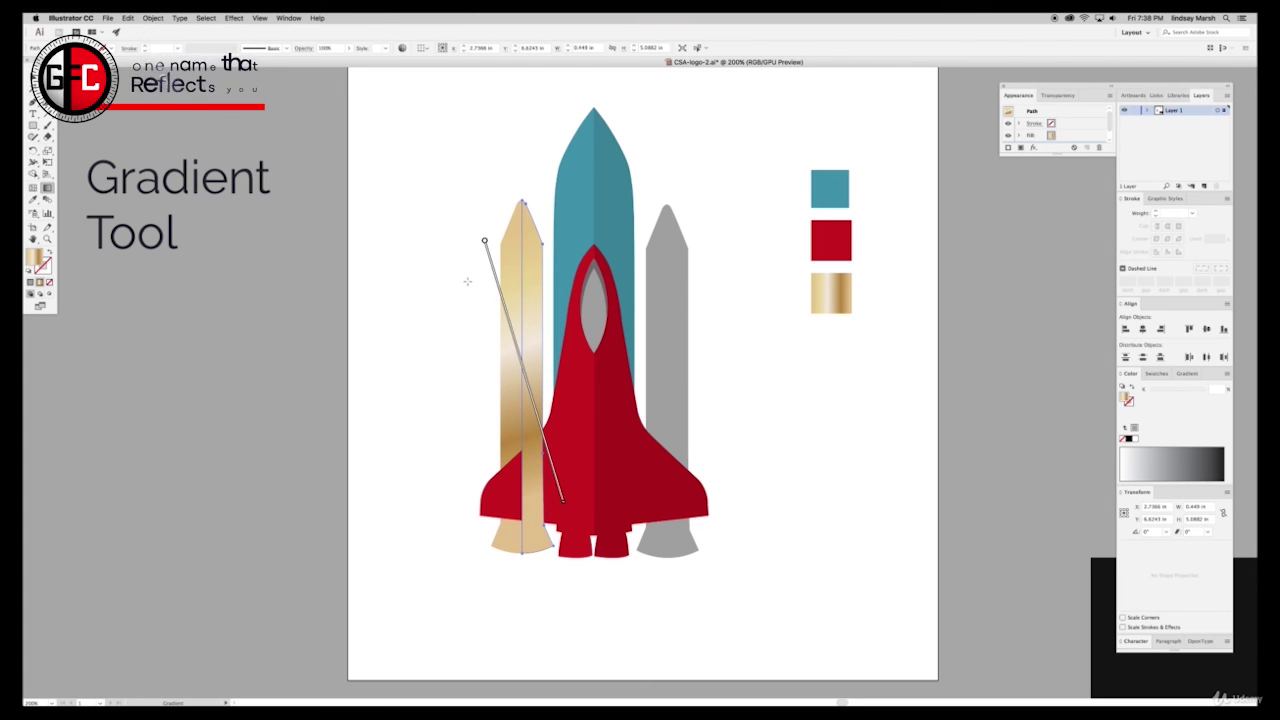
pyautogui.moveTo(483, 242)
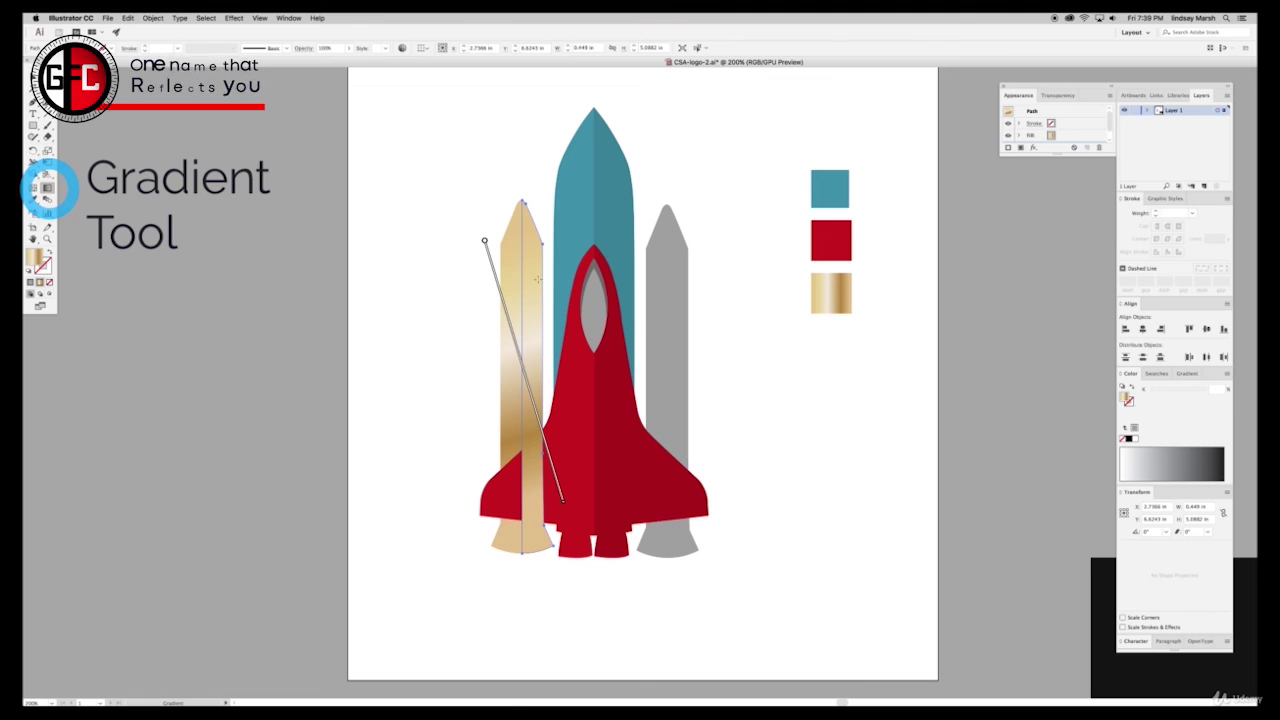
pyautogui.moveTo(544, 511); pyautogui.dragTo(463, 234)
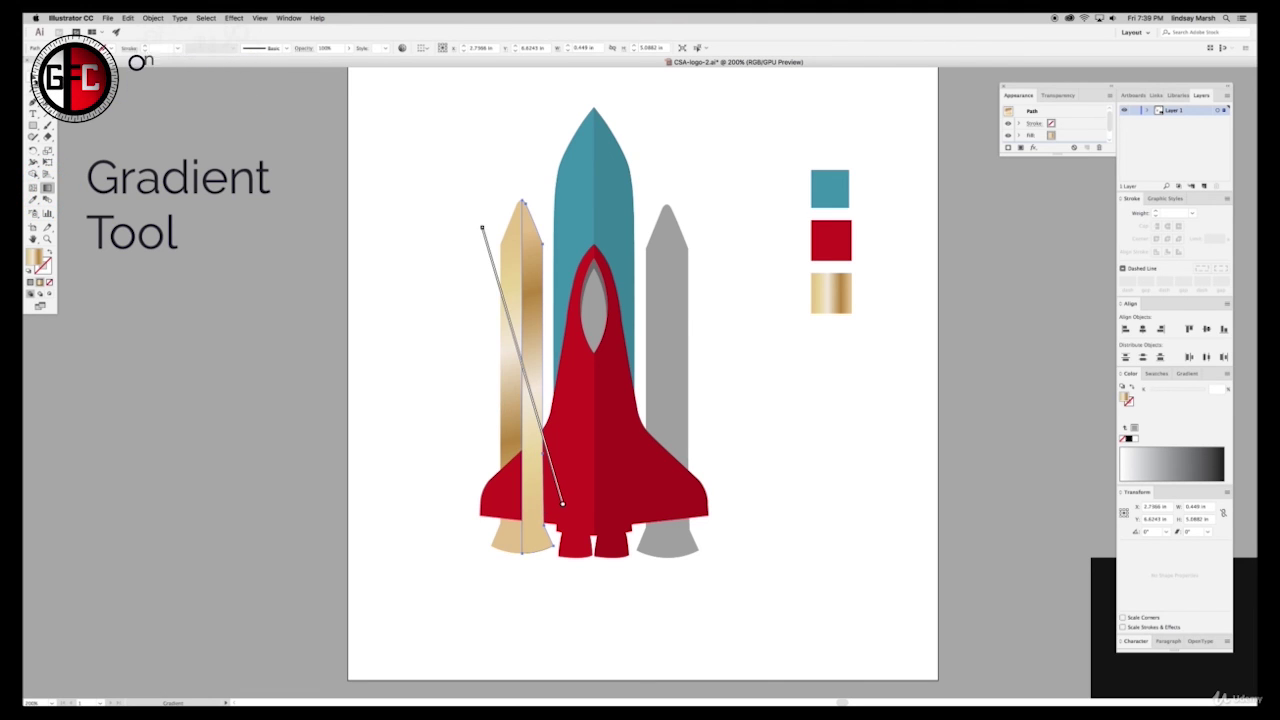
# - Send both gold shapes of the left booster to the back, behind the red shuttle
pyautogui.press('v')
pyautogui.click(426, 331)
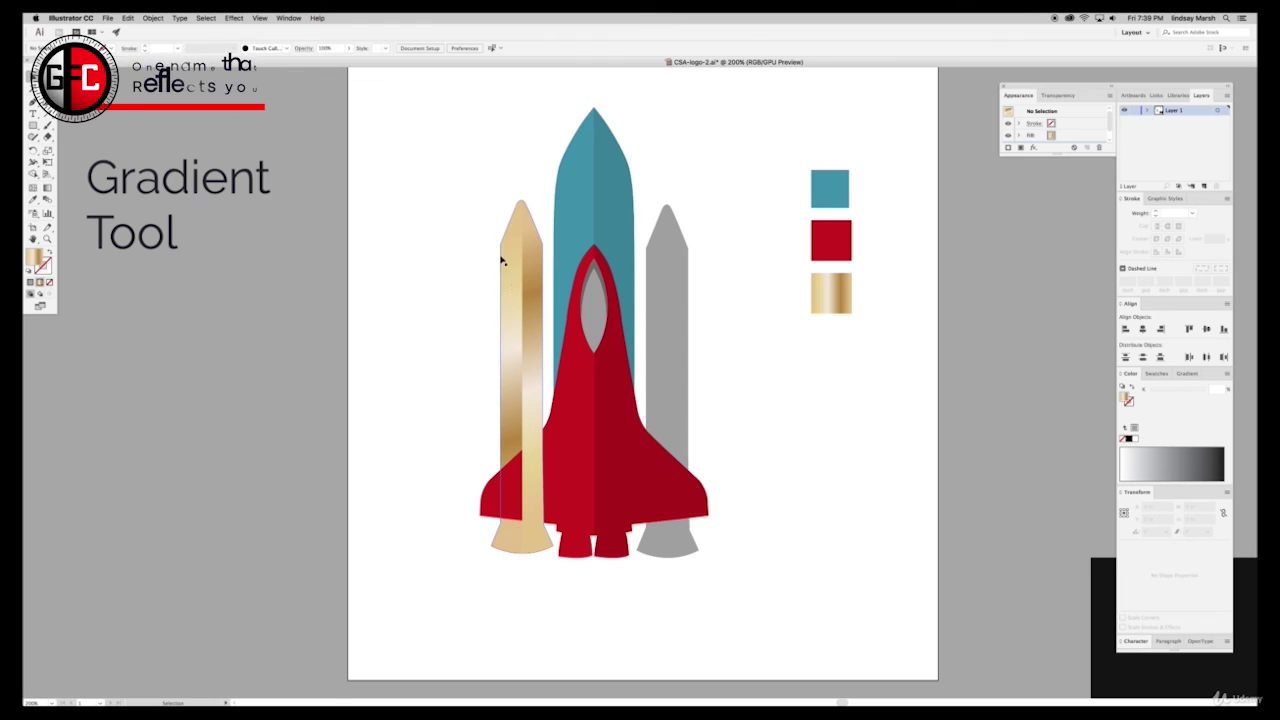
pyautogui.rightClick(526, 274)
pyautogui.moveTo(570, 412)
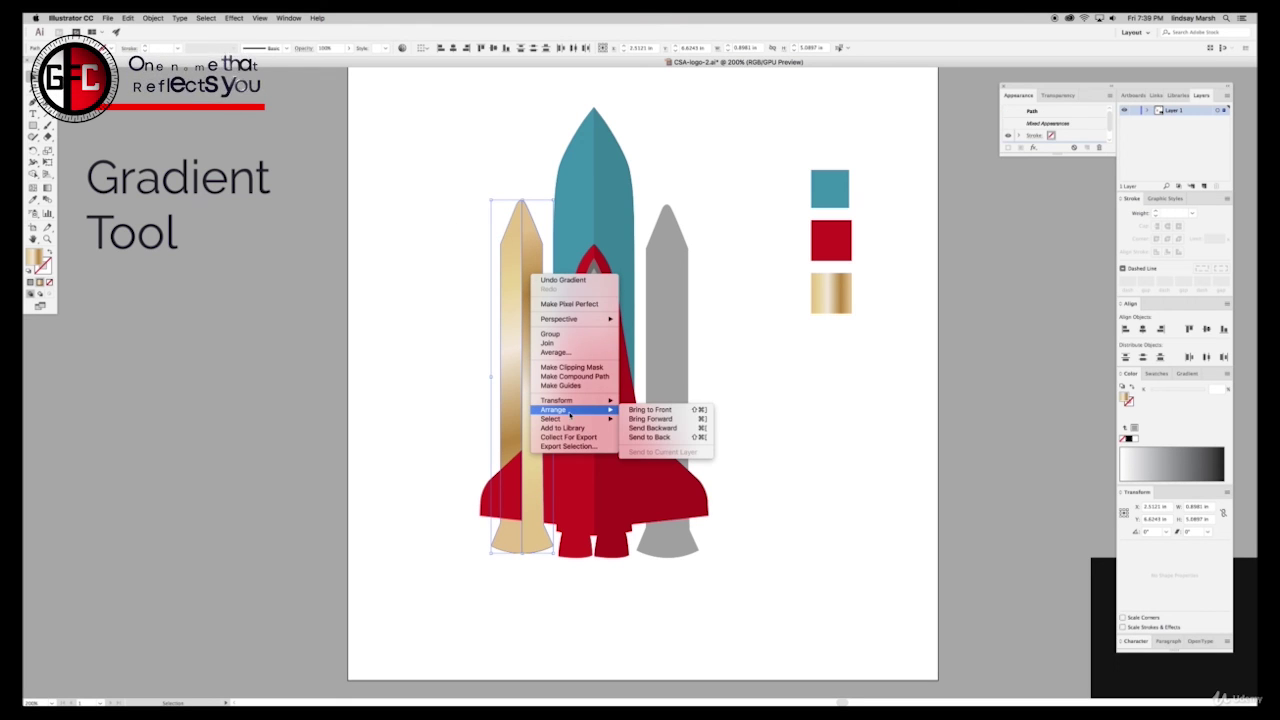
pyautogui.click(650, 437)
pyautogui.click(458, 353)
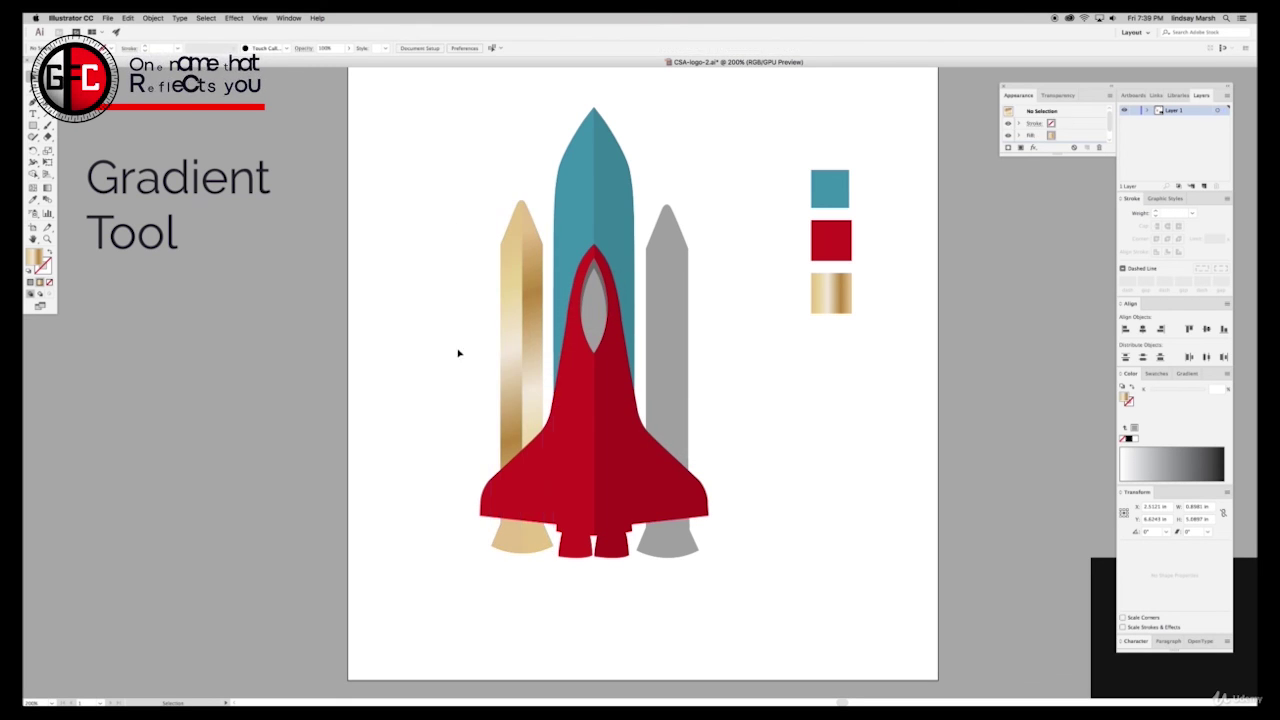
# - Replace the grey right booster with a copy of both gold left booster shapes, placed in the same spot
pyautogui.click(671, 272)
pyautogui.press('Delete')
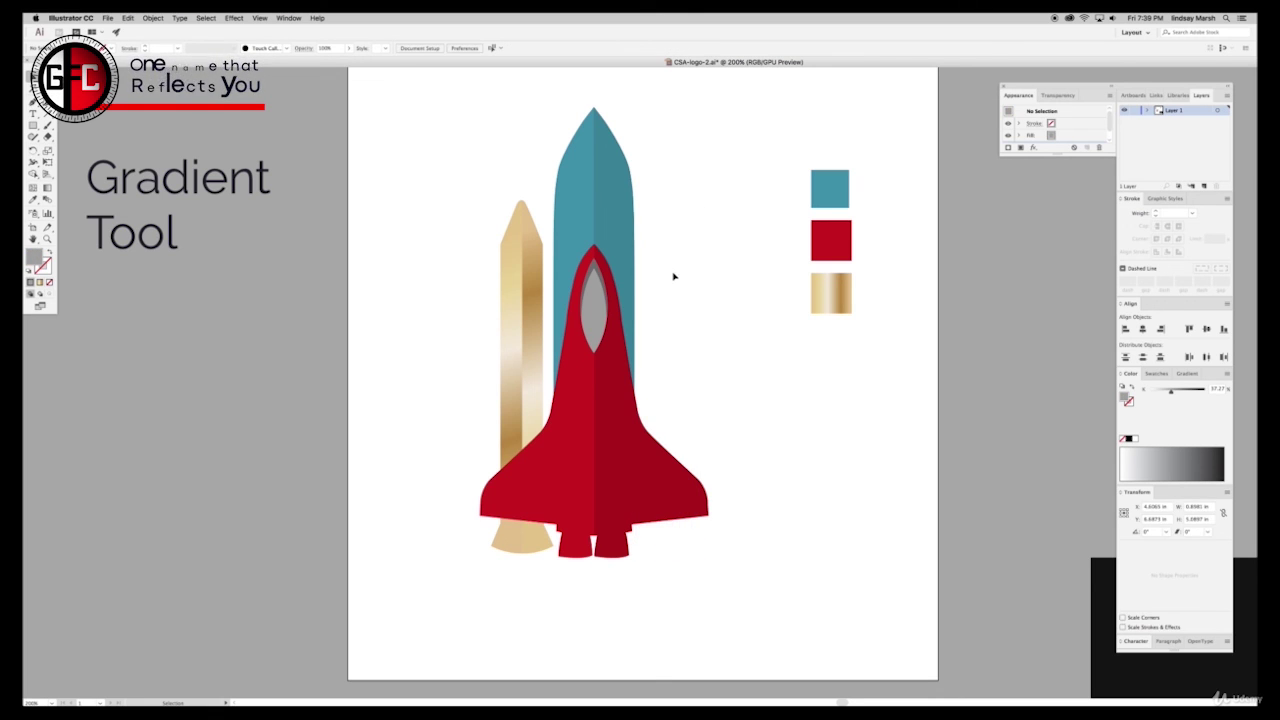
pyautogui.click(530, 277)
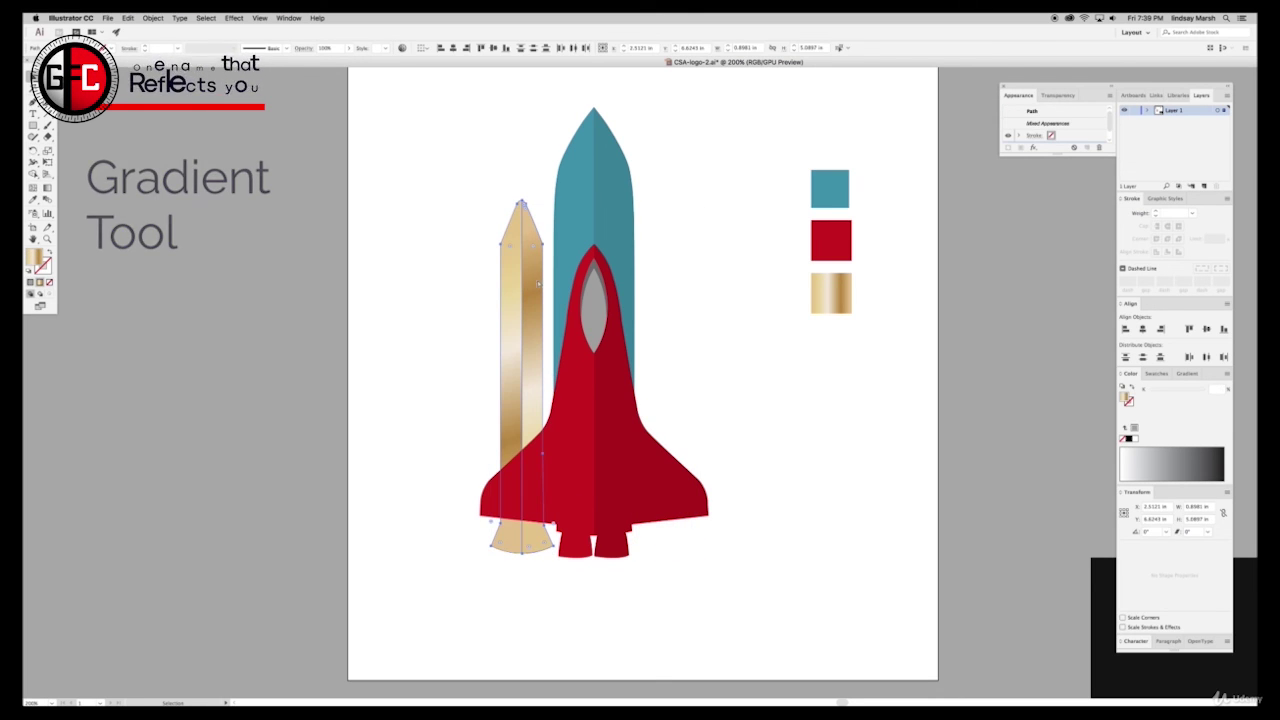
pyautogui.press('super+c')
pyautogui.press('super+v')
pyautogui.moveTo(734, 291); pyautogui.dragTo(672, 291)
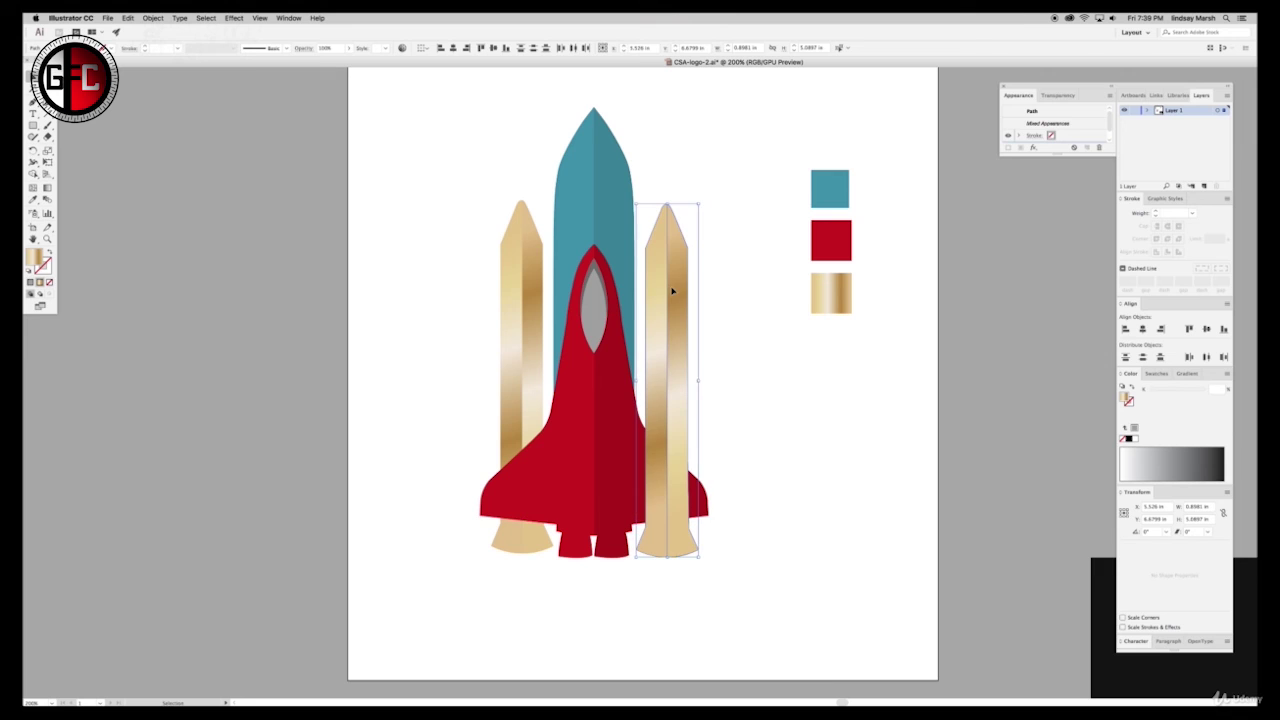
# - Send the gold right booster copy to the back, behind the shuttle wing
pyautogui.rightClick(672, 290)
pyautogui.moveTo(705, 425)
pyautogui.click(800, 452)
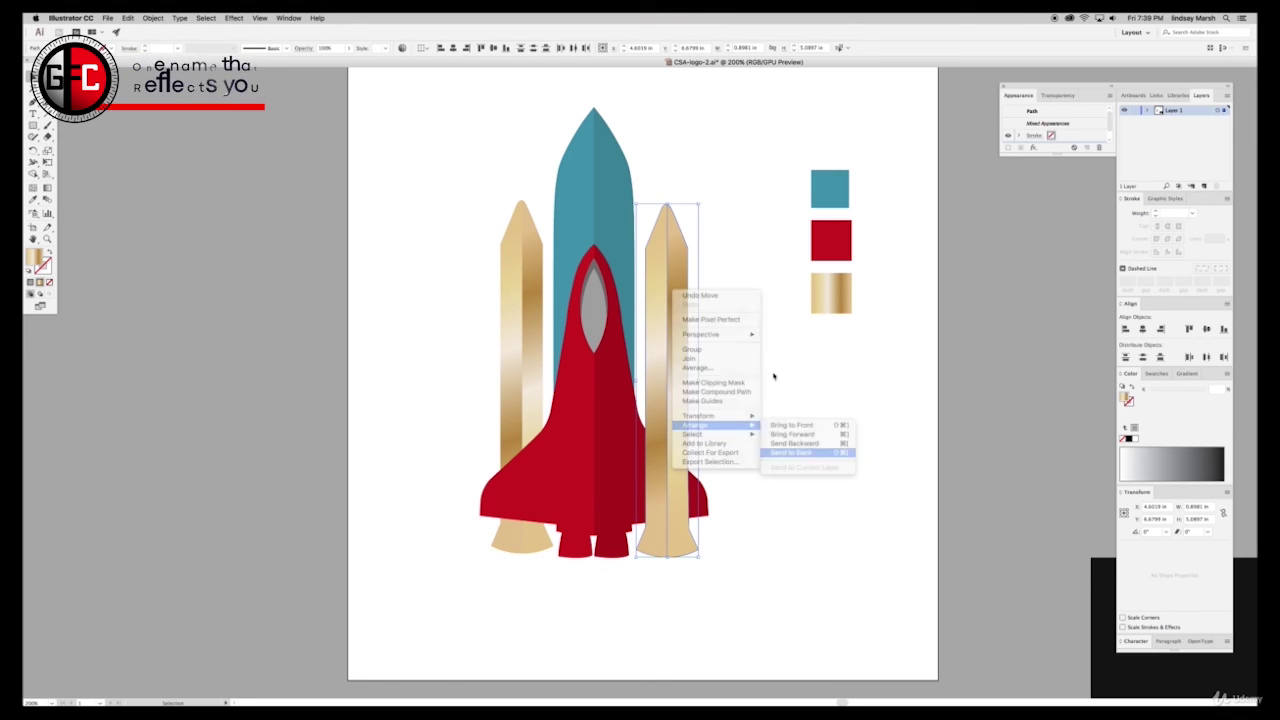
pyautogui.click(486, 249)
# - Group the two halves of the right booster, and group the two halves of the left booster
pyautogui.click(679, 264)
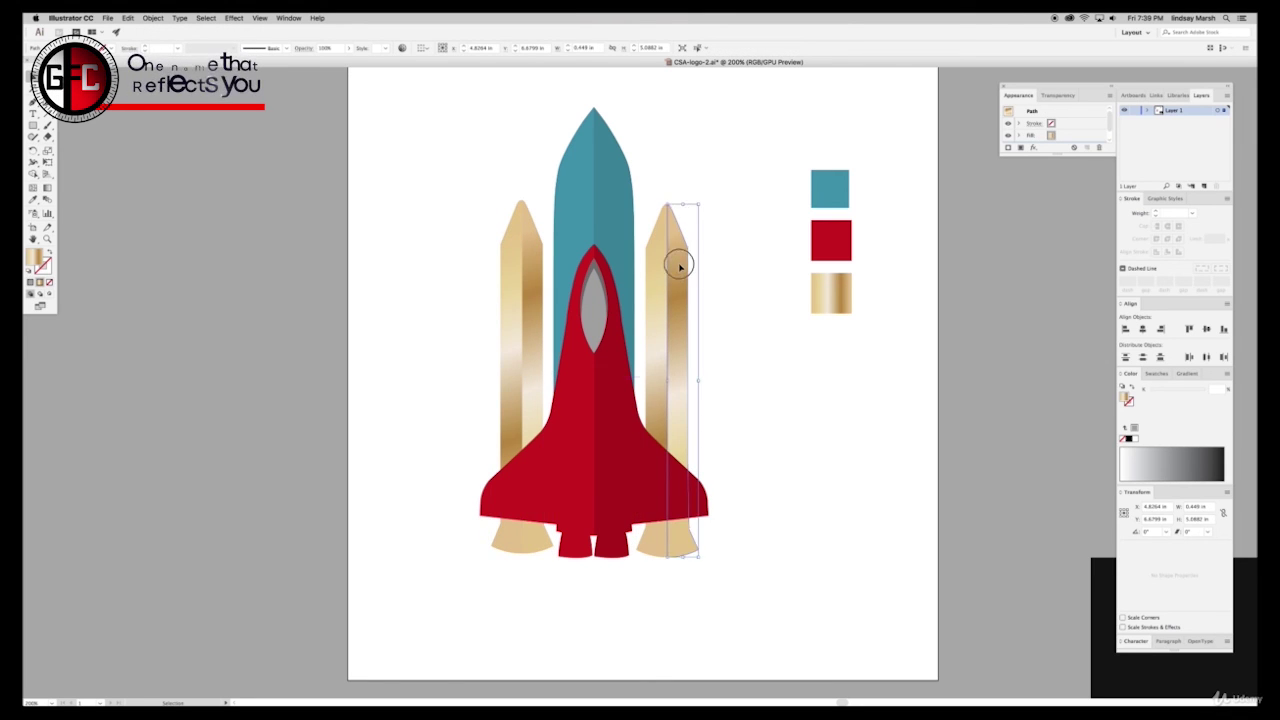
pyautogui.moveTo(663, 191); pyautogui.dragTo(676, 245)
pyautogui.rightClick(676, 245)
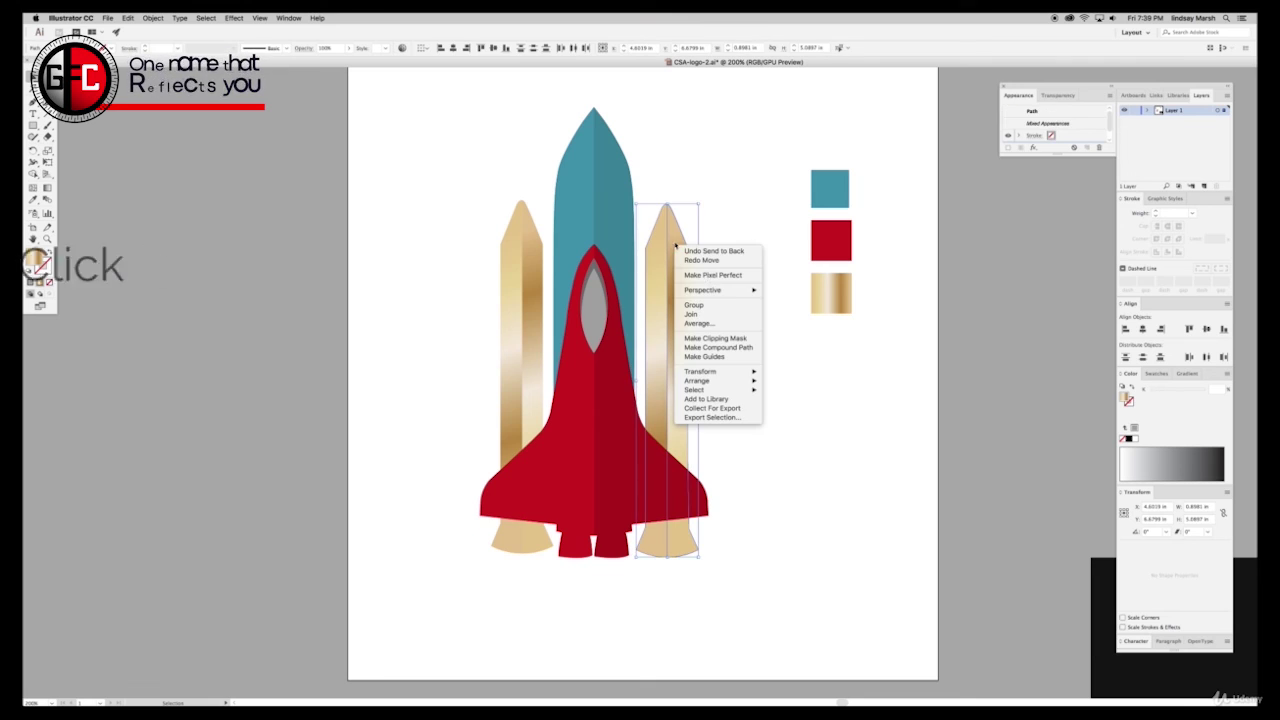
pyautogui.click(694, 305)
pyautogui.moveTo(486, 211); pyautogui.dragTo(535, 267)
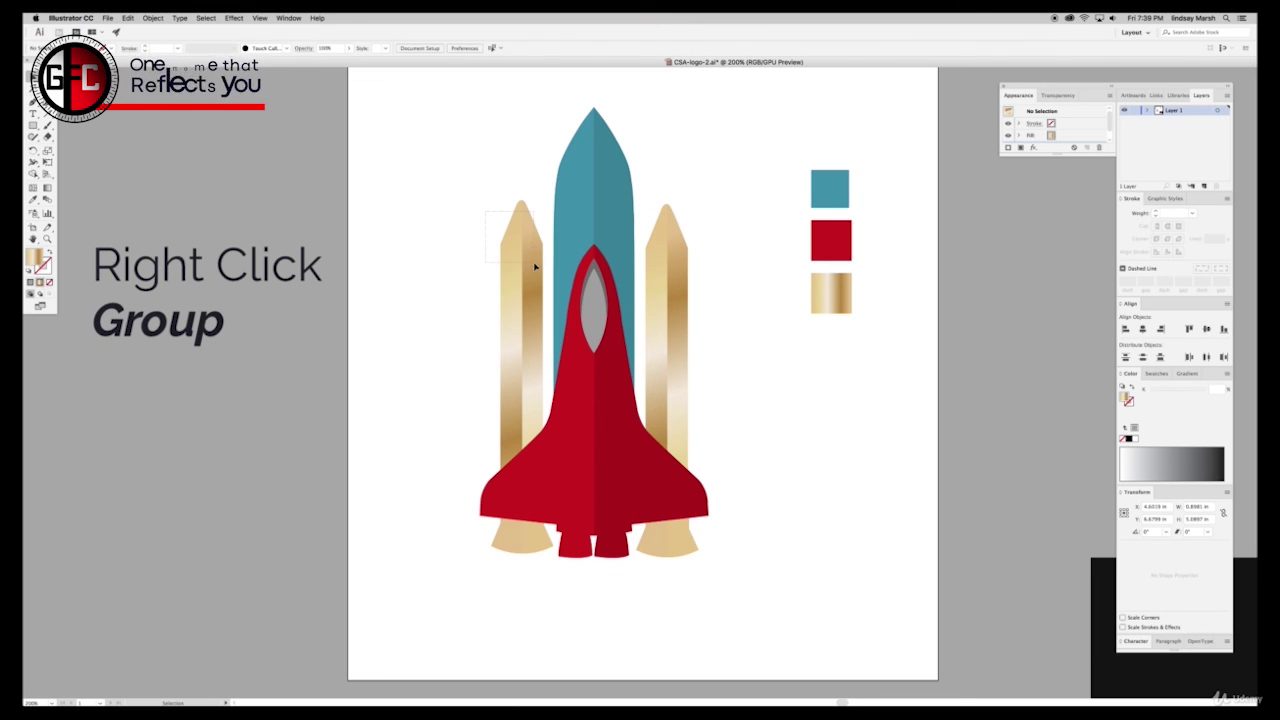
pyautogui.rightClick(525, 245)
pyautogui.click(545, 306)
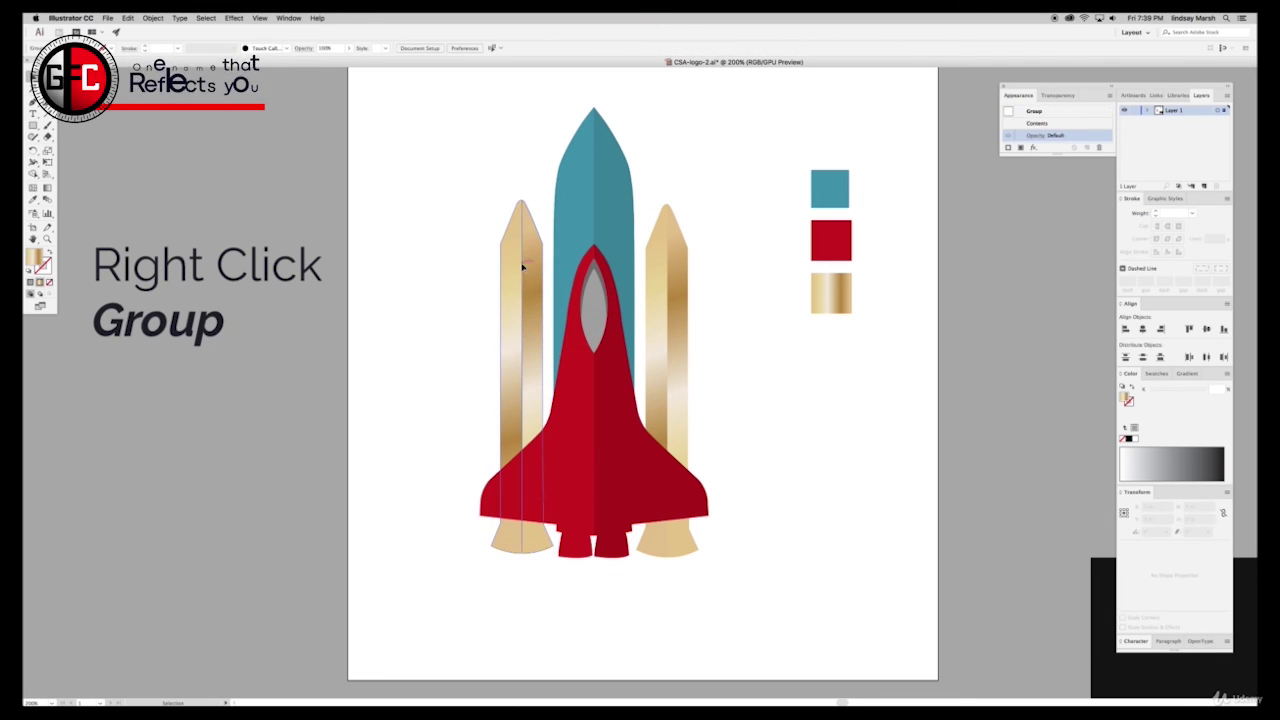
# - Align the top edges of the two booster groups with each other
pyautogui.keyDown('shift'); pyautogui.click(666, 286); pyautogui.keyUp('shift')
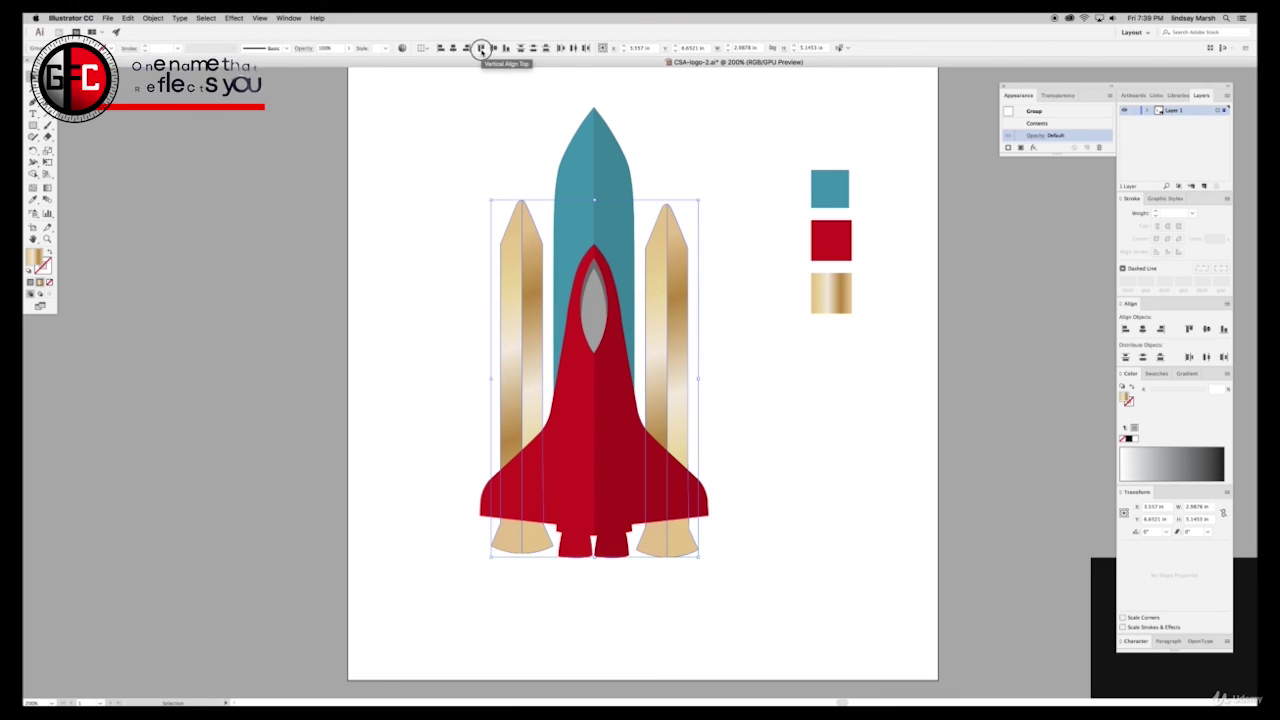
pyautogui.click(481, 48)
pyautogui.click(428, 200)
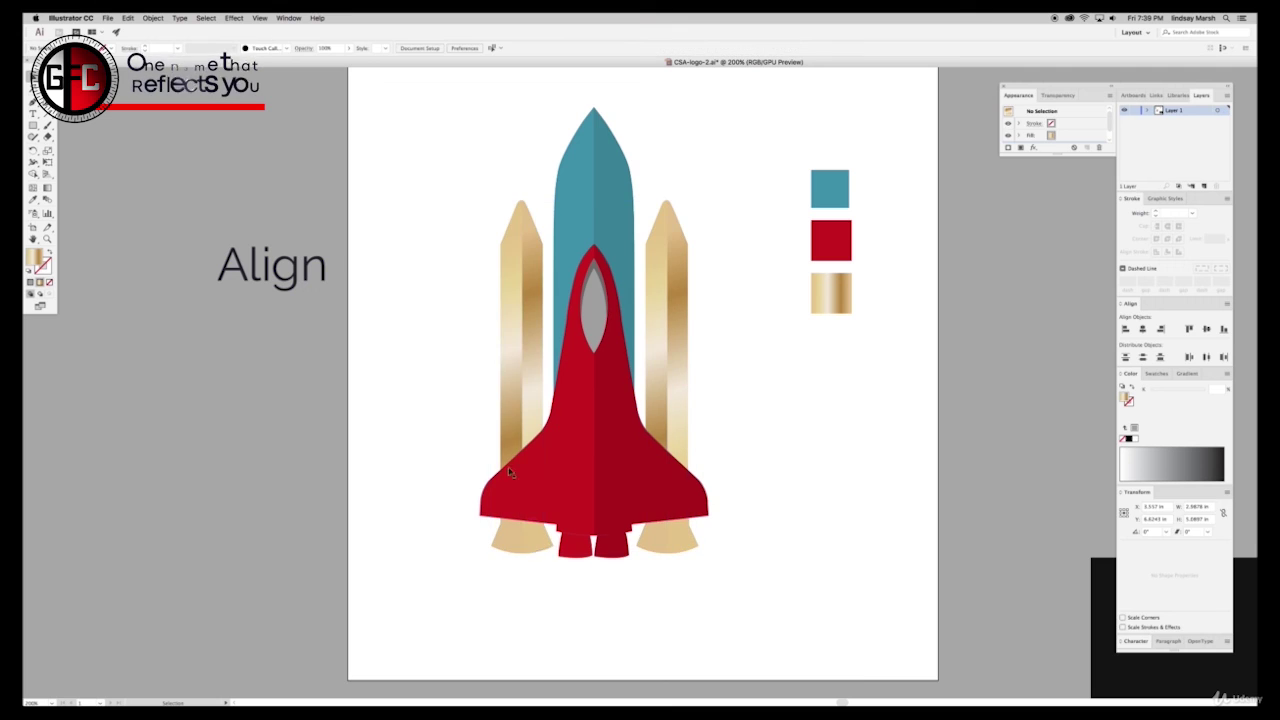
pyautogui.click(671, 535)
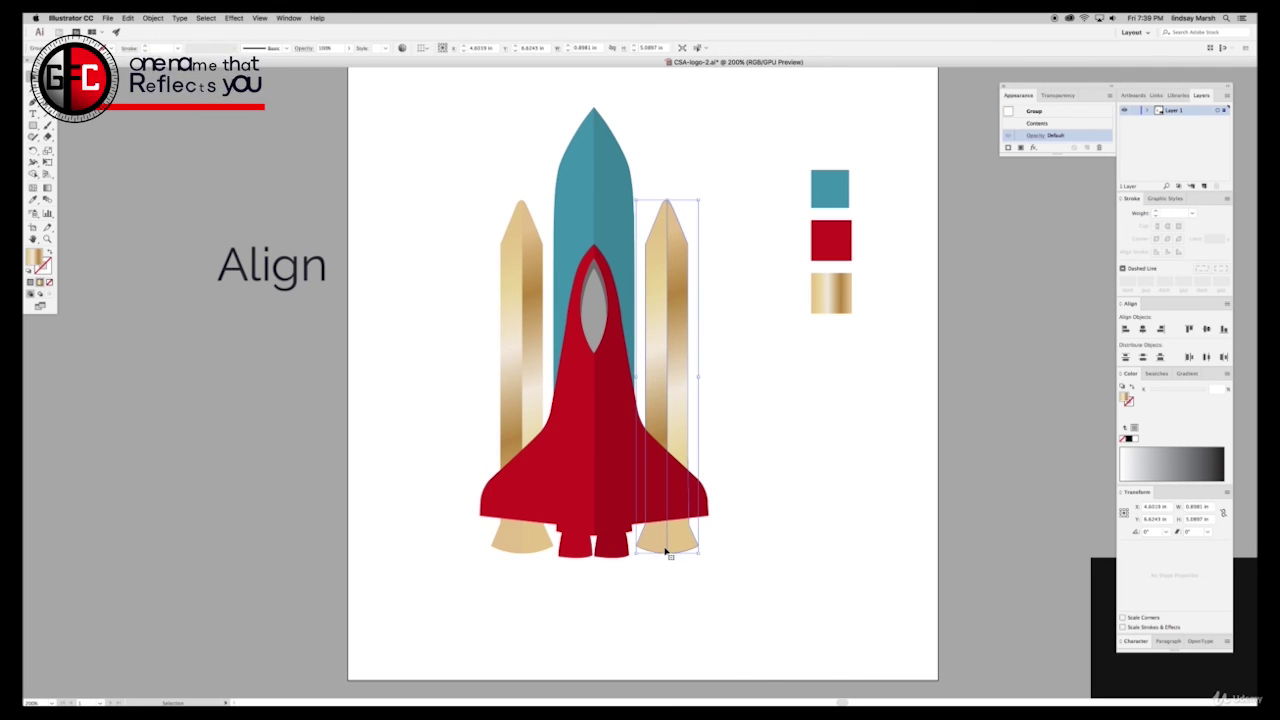
pyautogui.click(368, 424)
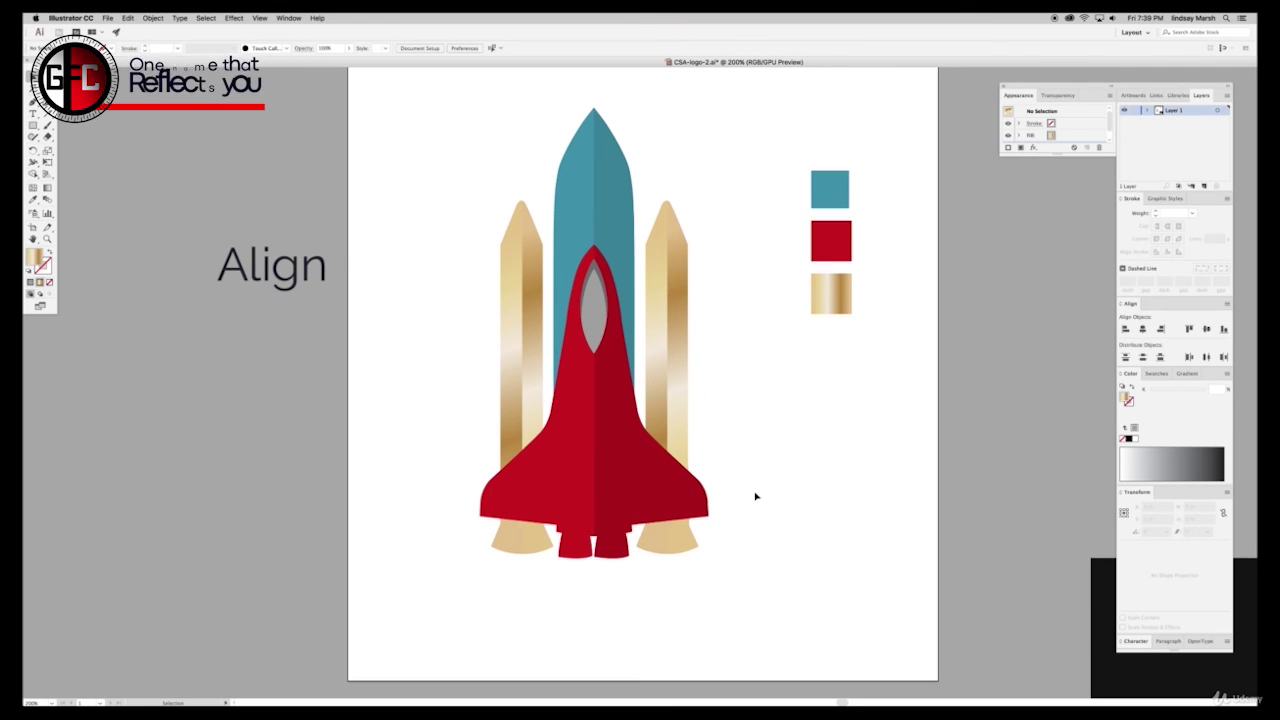
pyautogui.scroll(2, 640, 420)
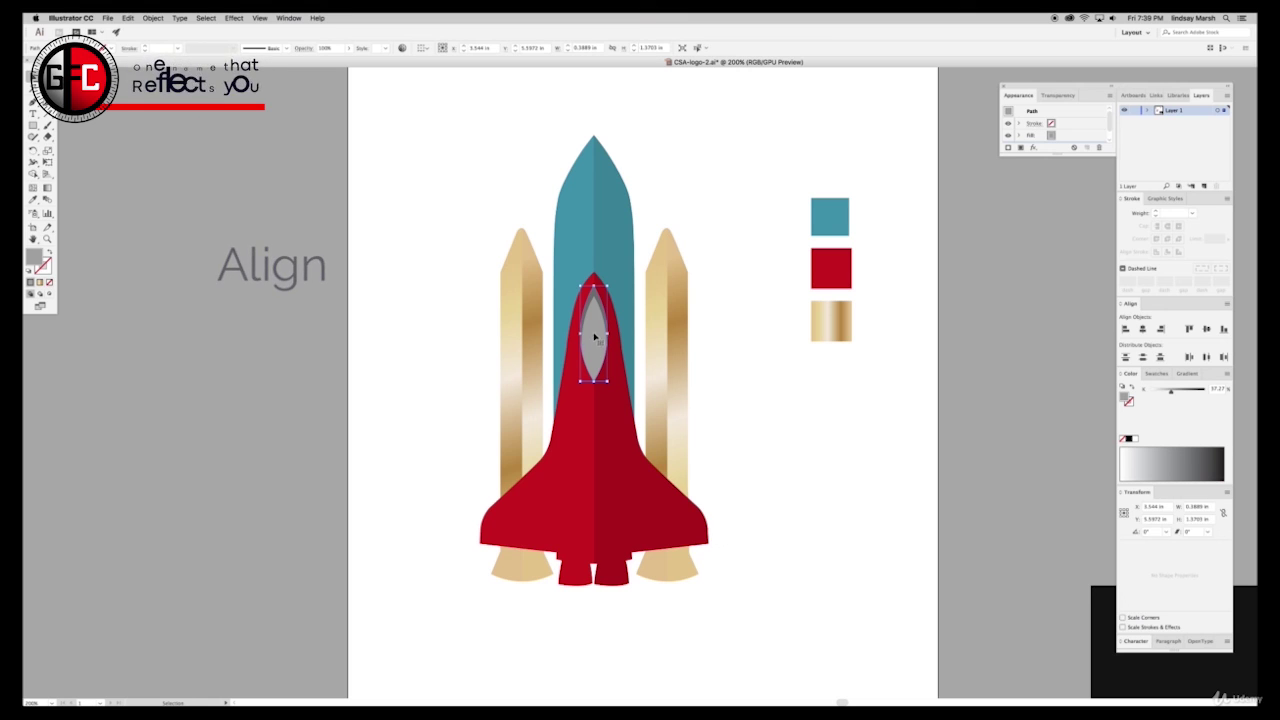